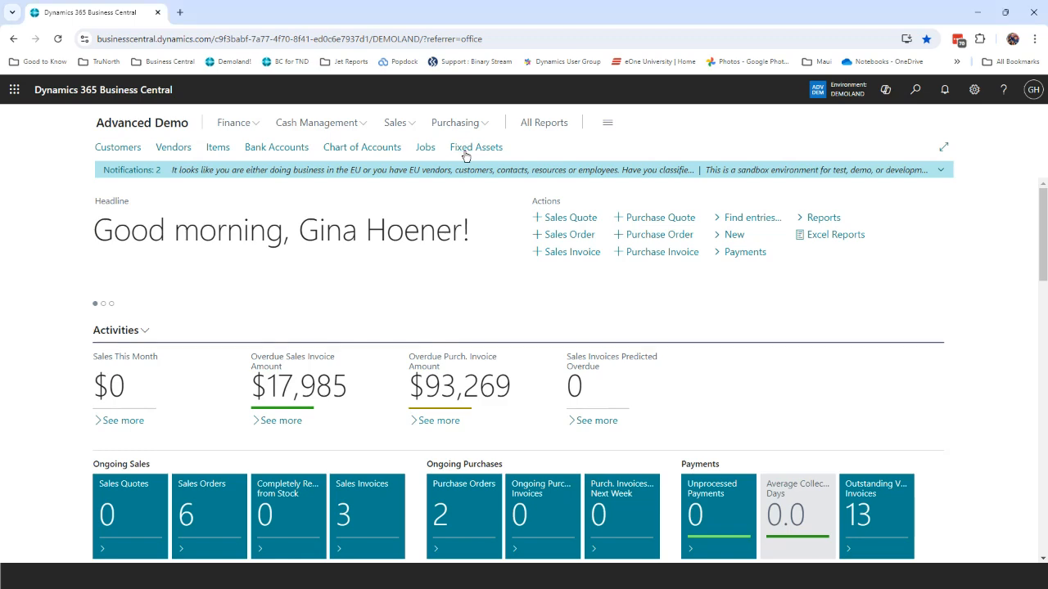
Step: Open the fixed assets list and look through the existing assets
{"action": "left_click", "coordinate": [463, 151]}
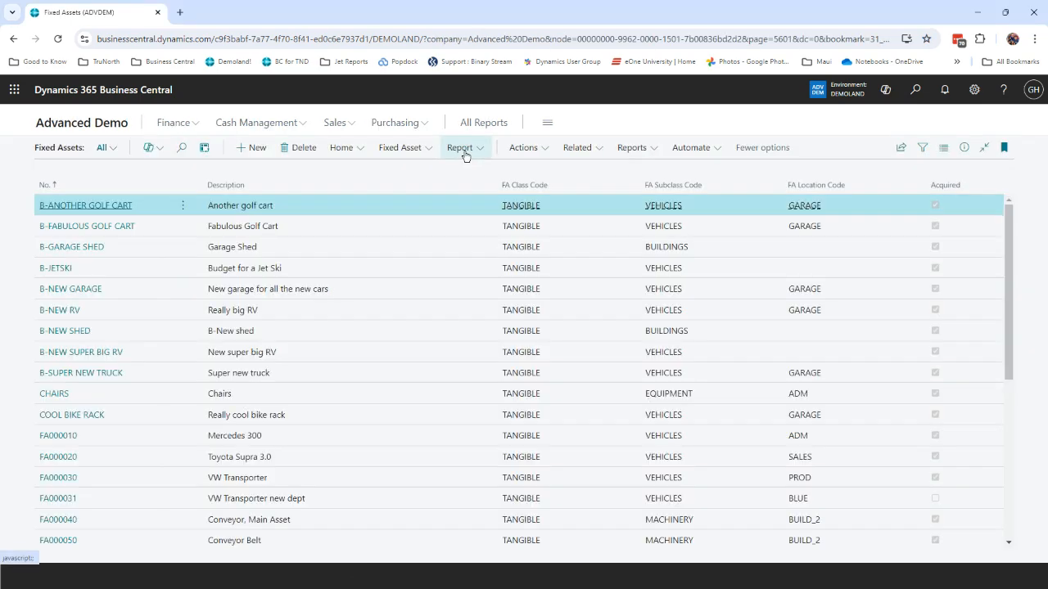
{"action": "scroll", "coordinate": [288, 322], "scroll_direction": "down", "scroll_amount": 2}
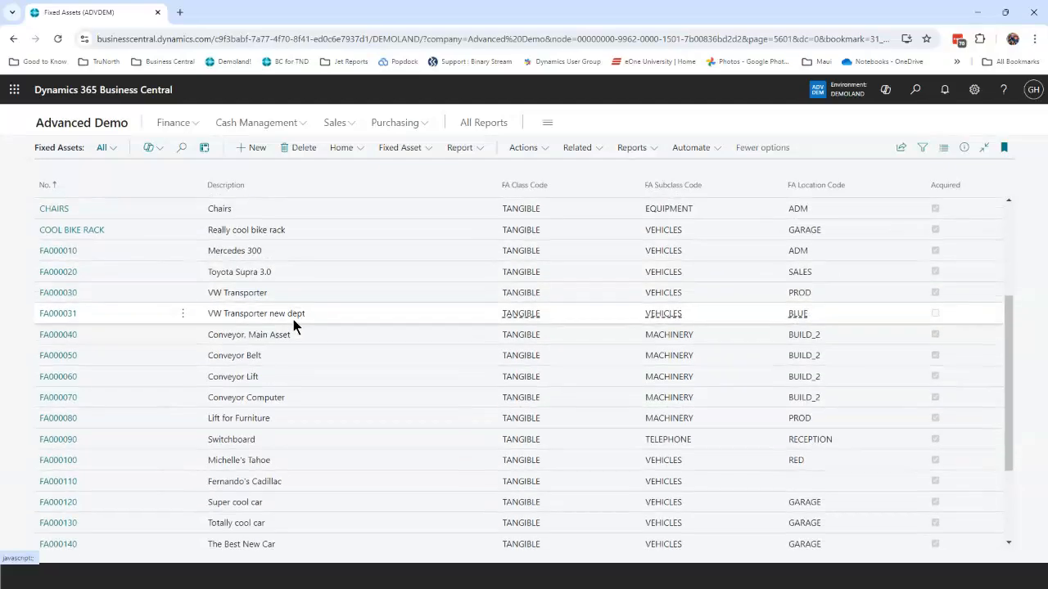
{"action": "scroll", "coordinate": [293, 323], "scroll_direction": "down", "scroll_amount": 1}
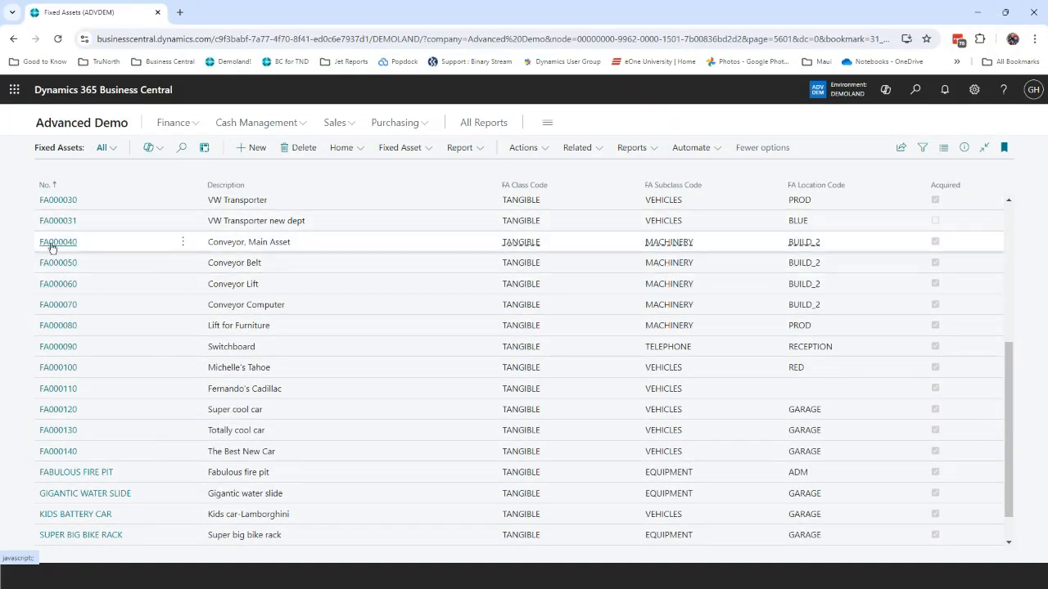
{"action": "scroll", "coordinate": [103, 312], "scroll_direction": "down", "scroll_amount": 1}
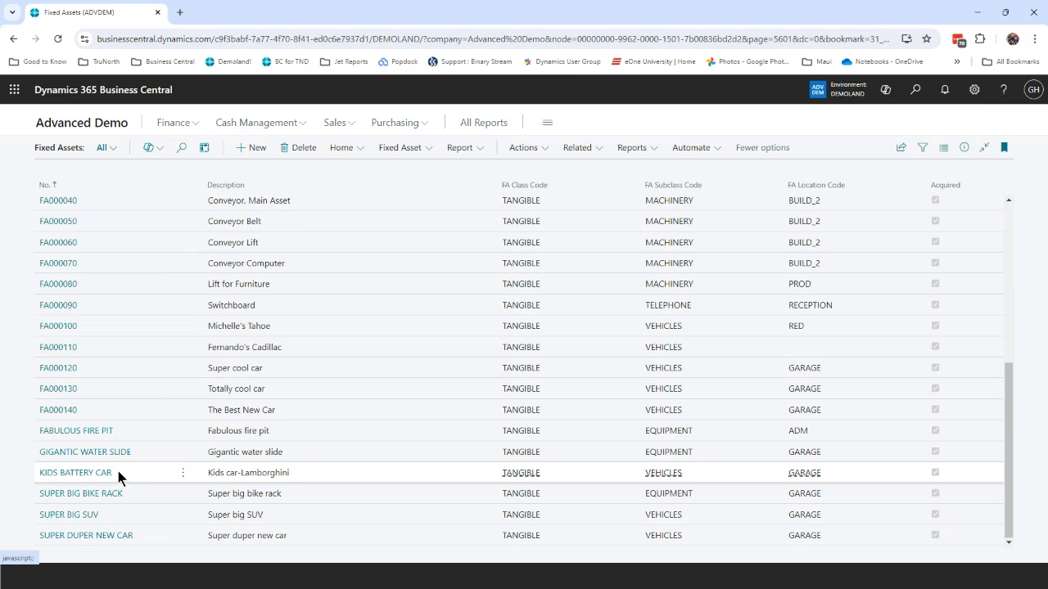
{"action": "scroll", "coordinate": [117, 473], "scroll_direction": "up", "scroll_amount": 3}
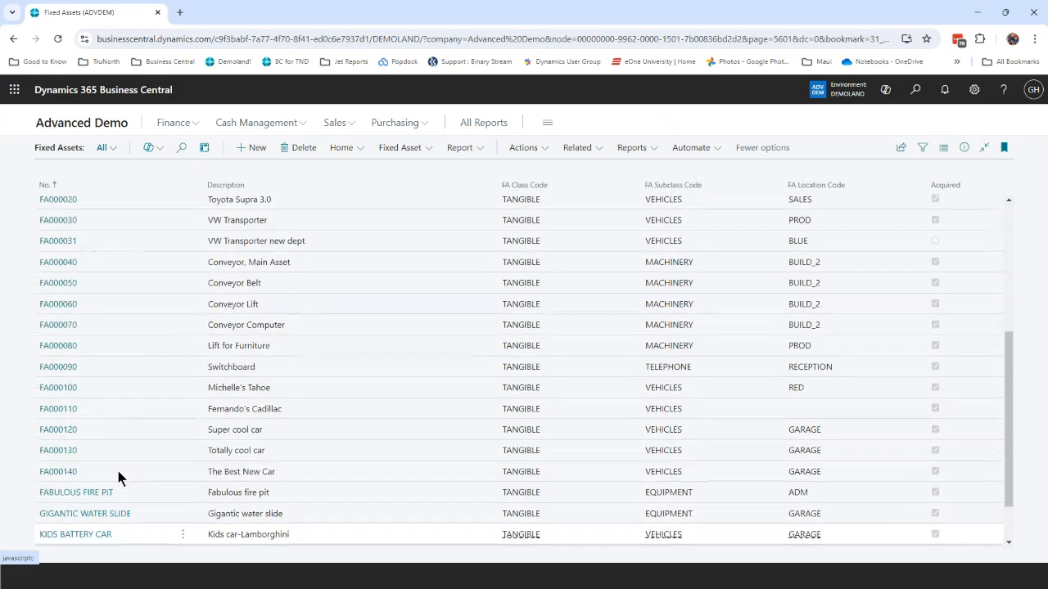
{"action": "scroll", "coordinate": [116, 467], "scroll_direction": "up", "scroll_amount": 1}
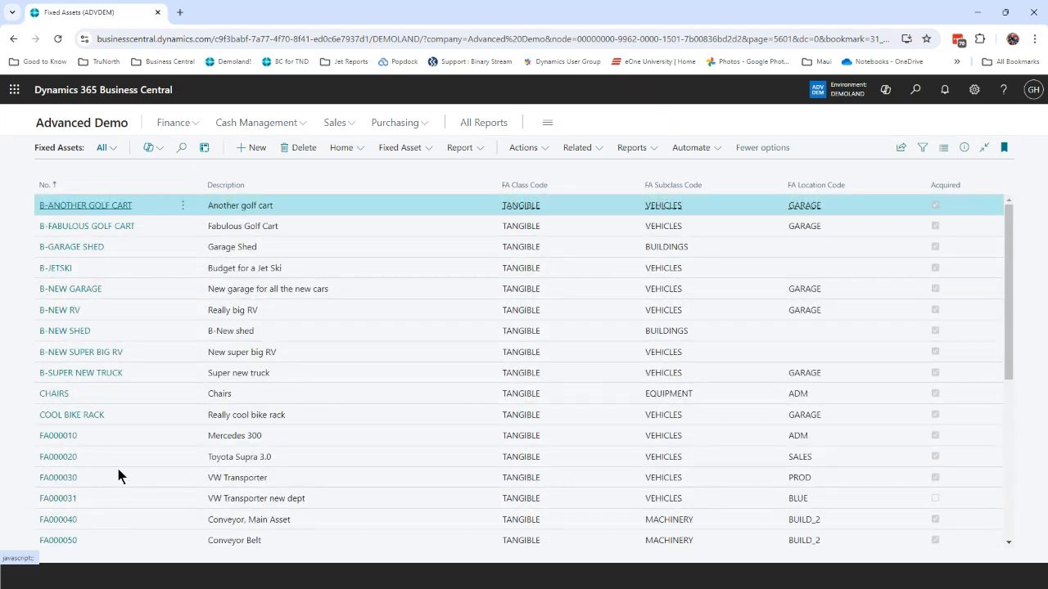
Step: Create a new fixed asset with the number CRAZY NEW CAR and the description "Crazy new car"
{"action": "left_click", "coordinate": [256, 152]}
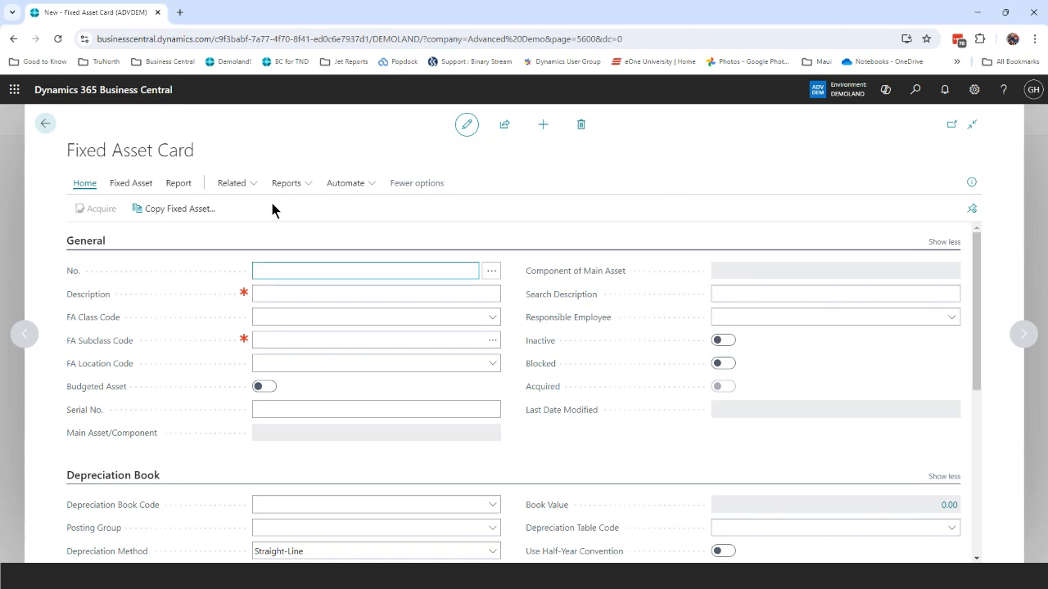
{"action": "type", "text": "crazy new car"}
{"action": "key", "text": "Tab"}
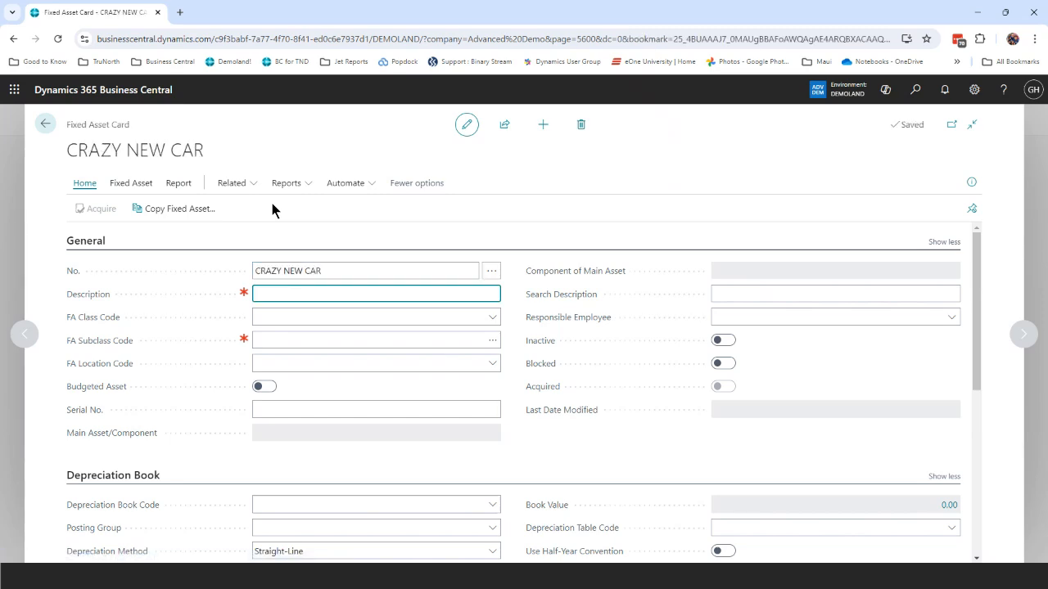
{"action": "type", "text": "Crazy new car"}
{"action": "key", "text": "Tab"}
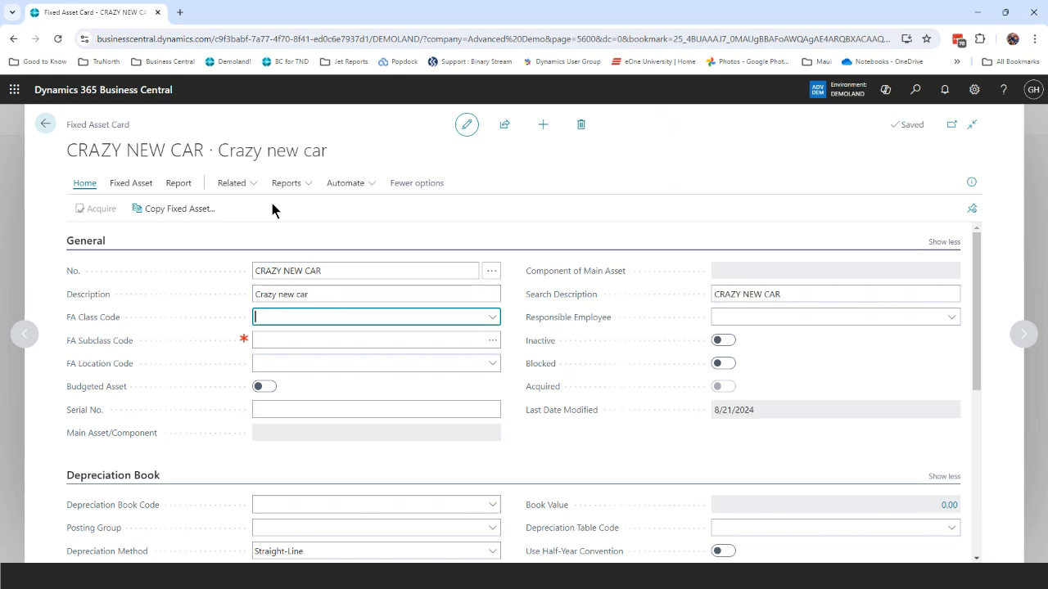
Step: Classify the new asset as class TANGIBLE and subclass VEHICLES, and set its location code to GARAGE
{"action": "left_click", "coordinate": [492, 318]}
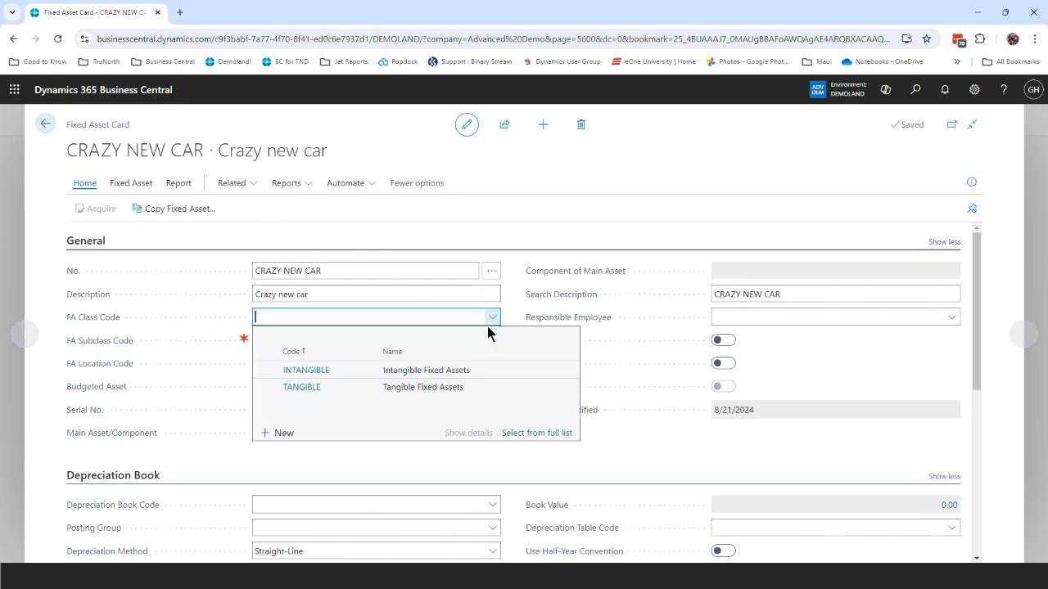
{"action": "left_click", "coordinate": [307, 387]}
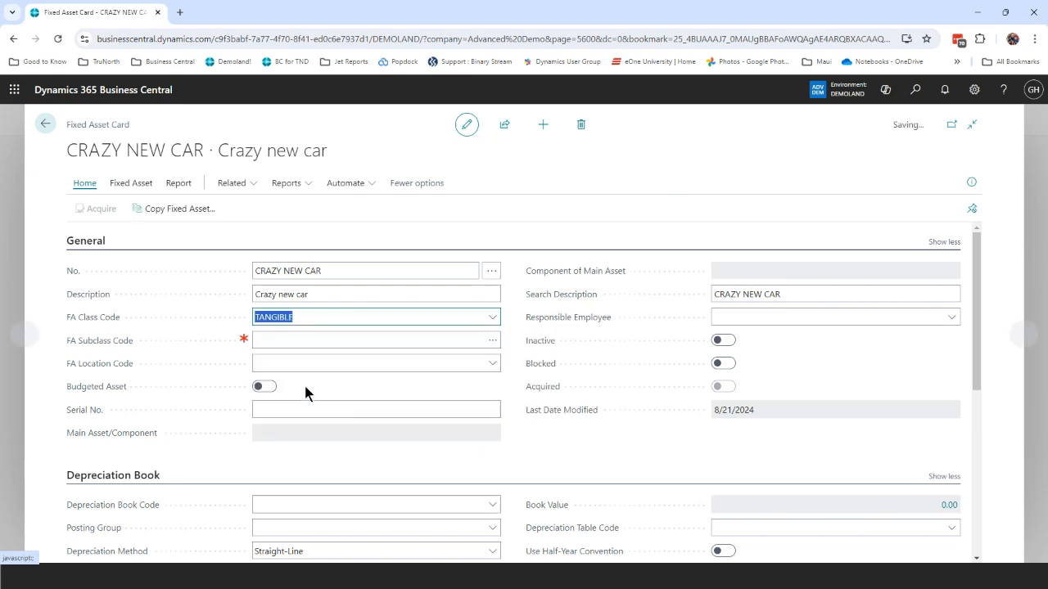
{"action": "left_click", "coordinate": [304, 336]}
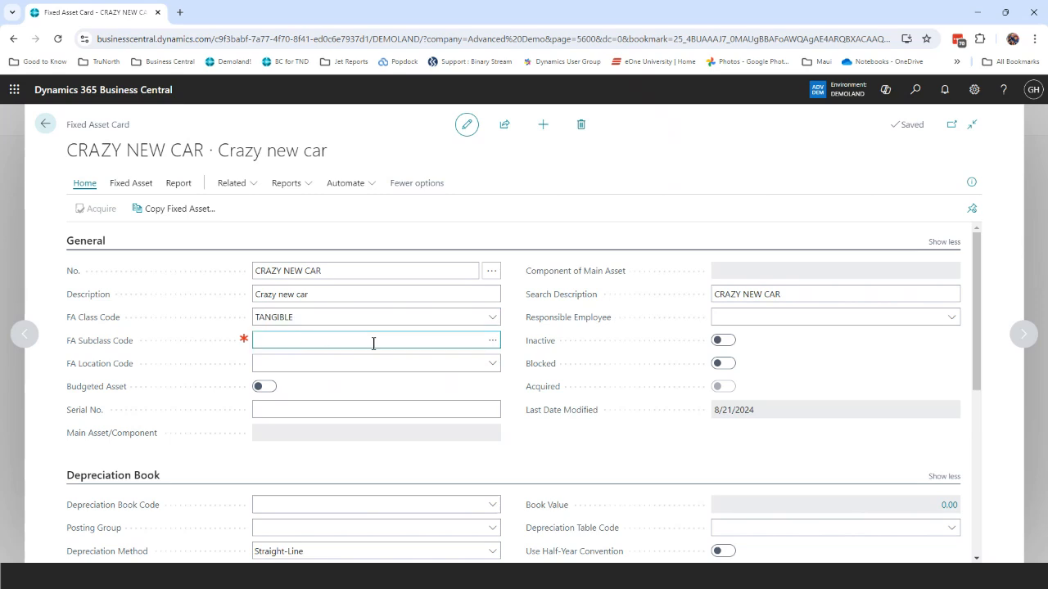
{"action": "left_click", "coordinate": [491, 344]}
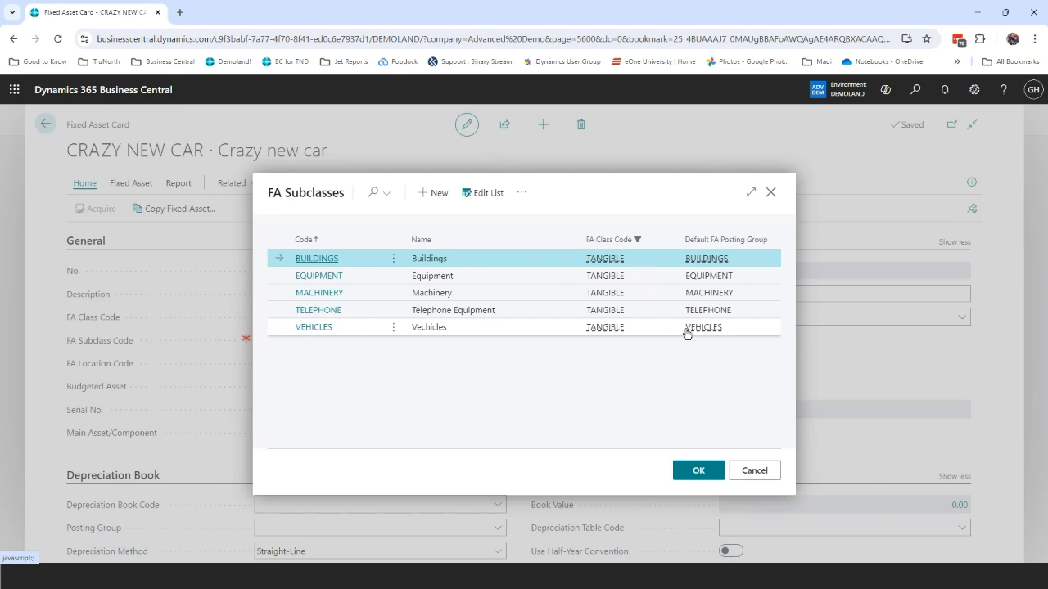
{"action": "left_click", "coordinate": [309, 329]}
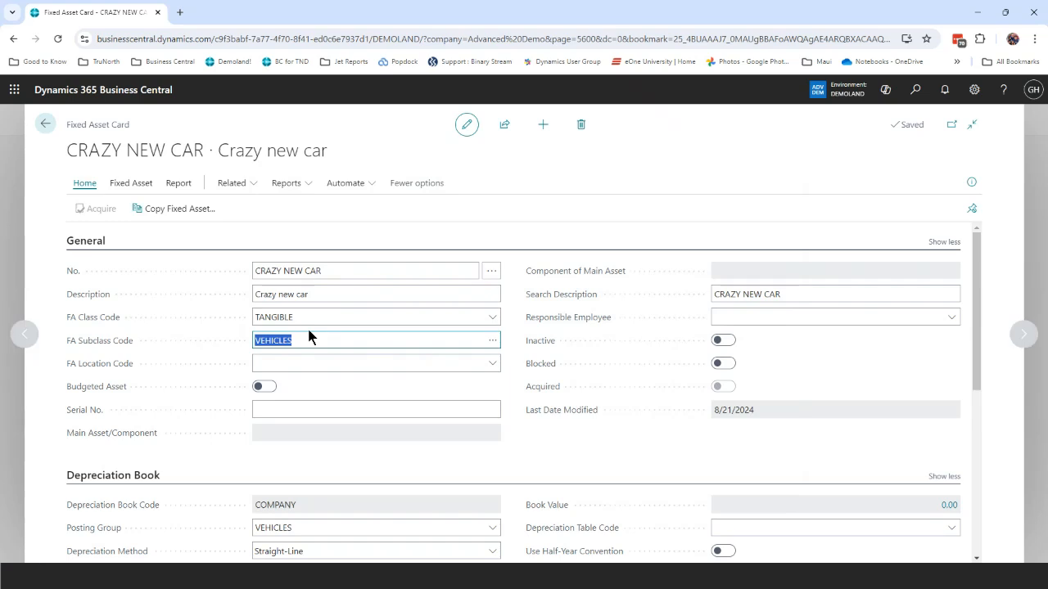
{"action": "left_click", "coordinate": [408, 364]}
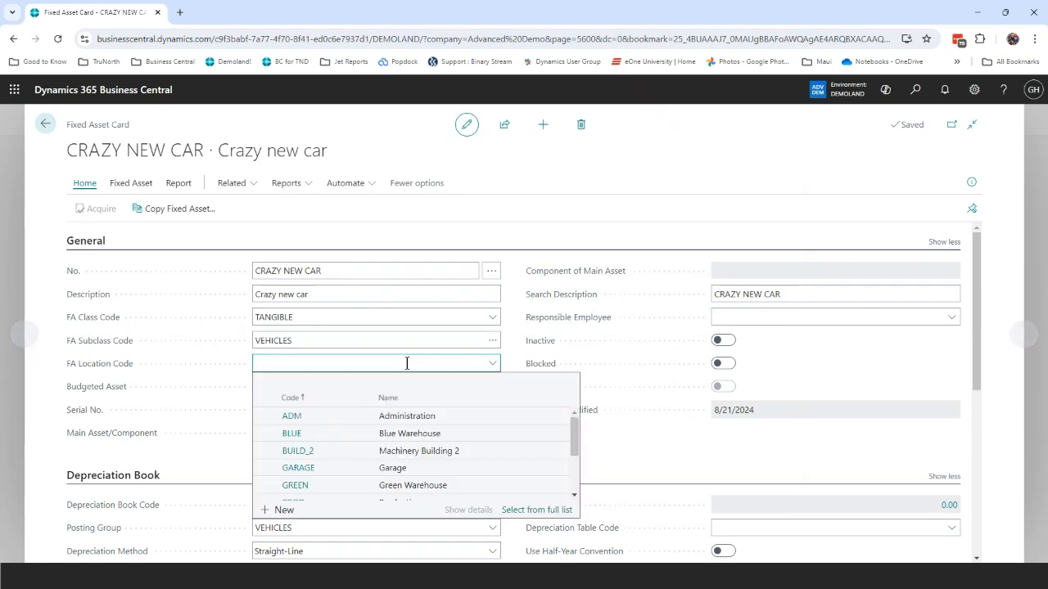
{"action": "left_click", "coordinate": [294, 468]}
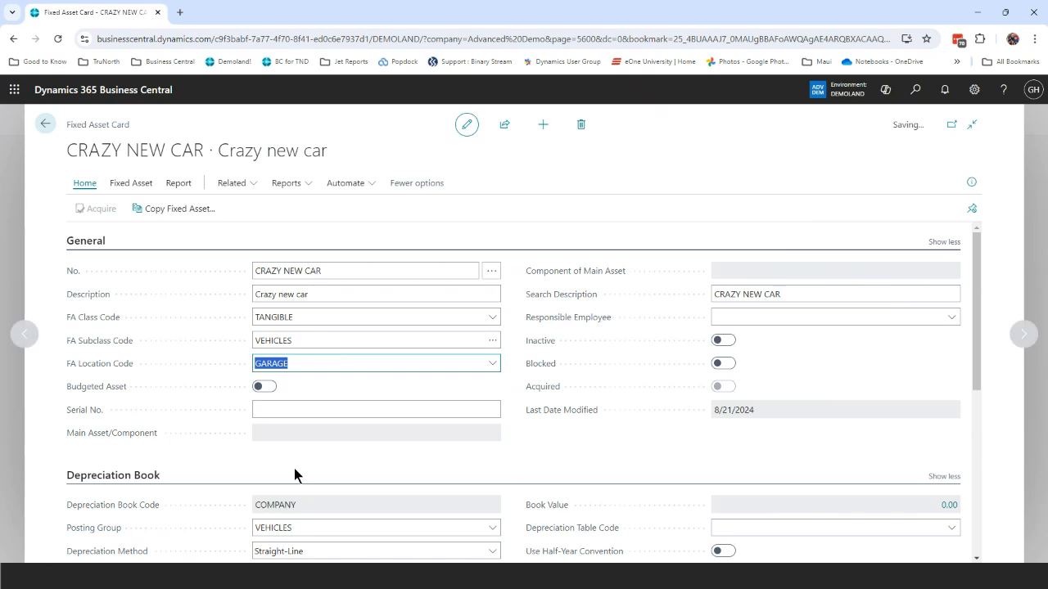
Step: Compare the asset's subclass with its depreciation posting group and review the depreciation methods, keeping Straight-Line
{"action": "scroll", "coordinate": [340, 421], "scroll_direction": "down", "scroll_amount": 3}
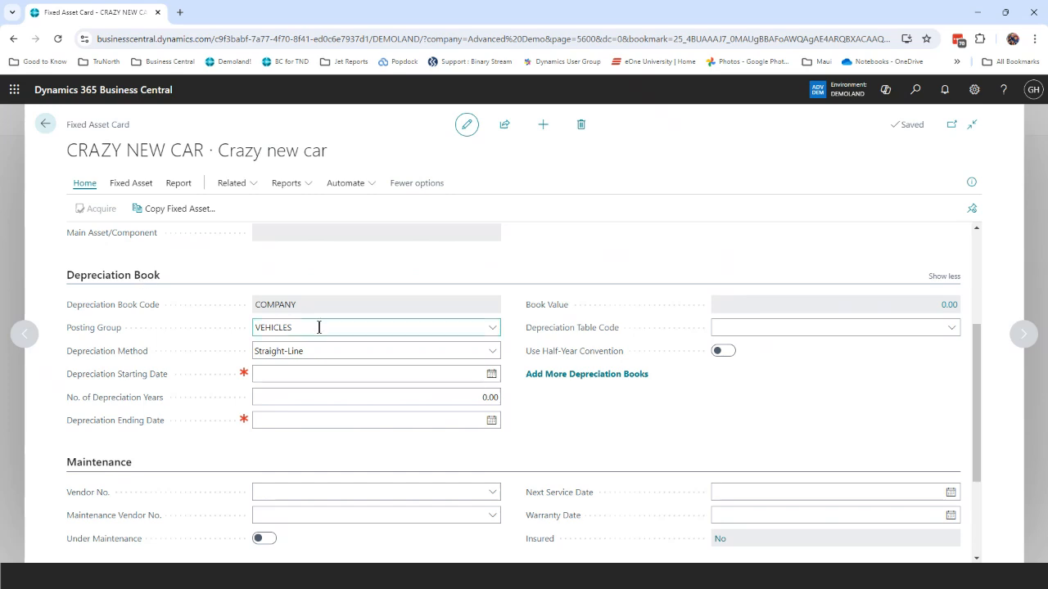
{"action": "scroll", "coordinate": [319, 327], "scroll_direction": "up", "scroll_amount": 3}
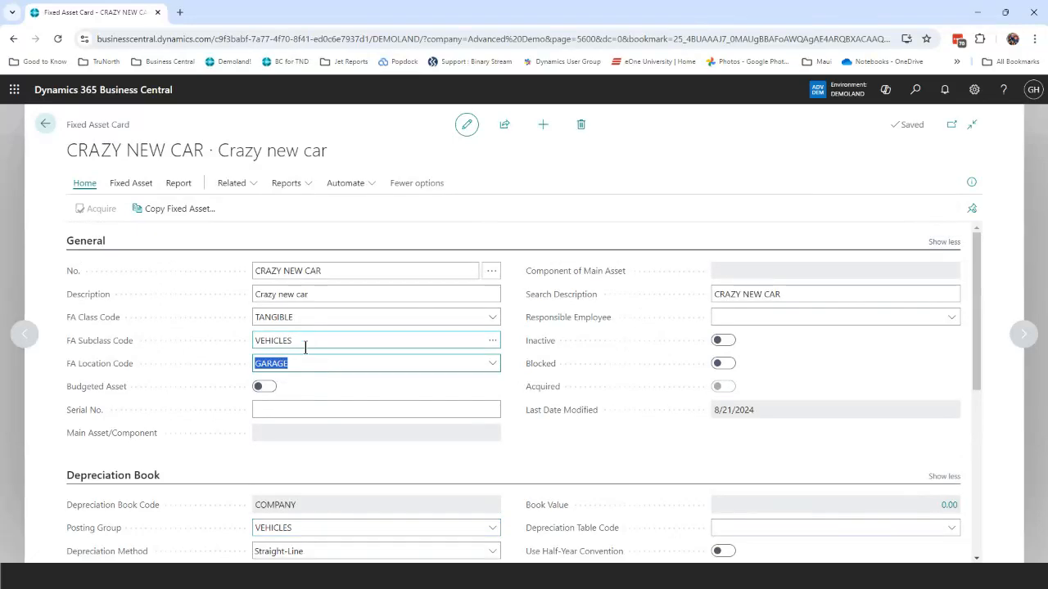
{"action": "left_click", "coordinate": [305, 347]}
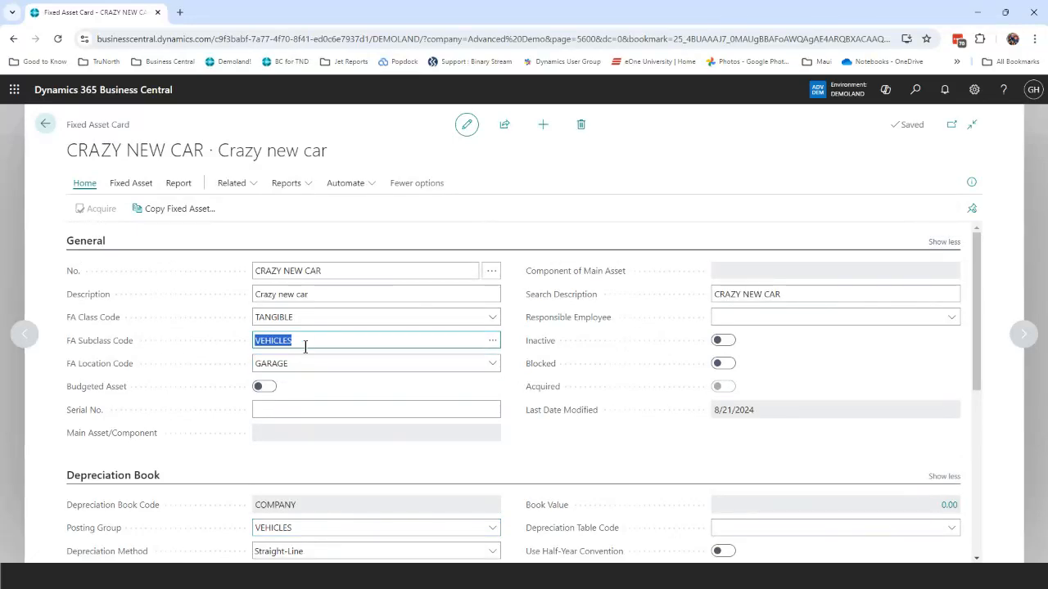
{"action": "scroll", "coordinate": [306, 339], "scroll_direction": "down", "scroll_amount": 3}
{"action": "left_click", "coordinate": [307, 337]}
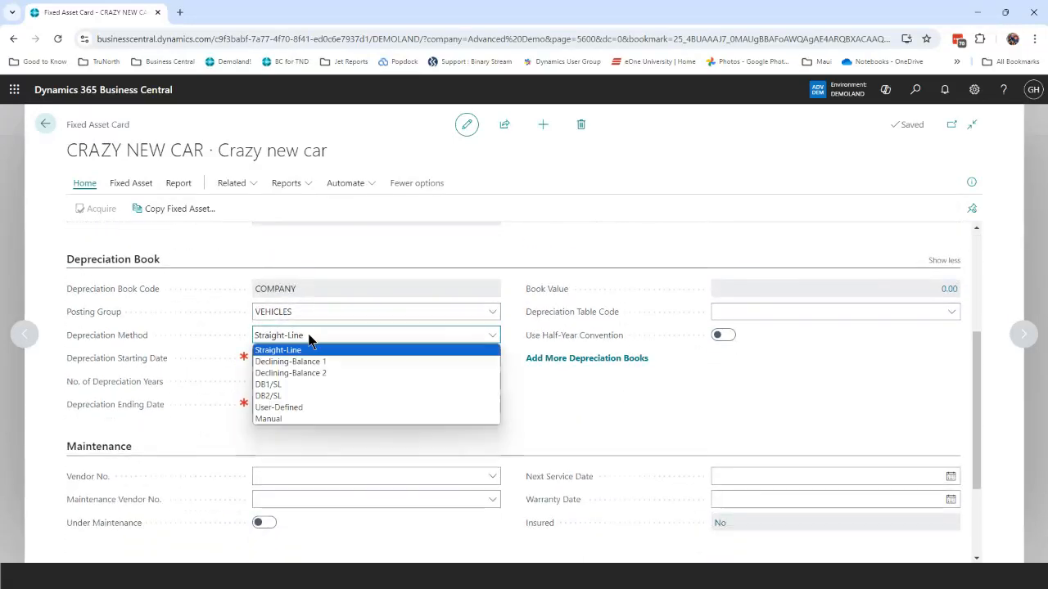
{"action": "left_click", "coordinate": [308, 335]}
Step: Set the depreciation starting date to 1/1/2024 and the number of depreciation years to 7
{"action": "left_click", "coordinate": [311, 354]}
{"action": "left_click", "coordinate": [311, 353]}
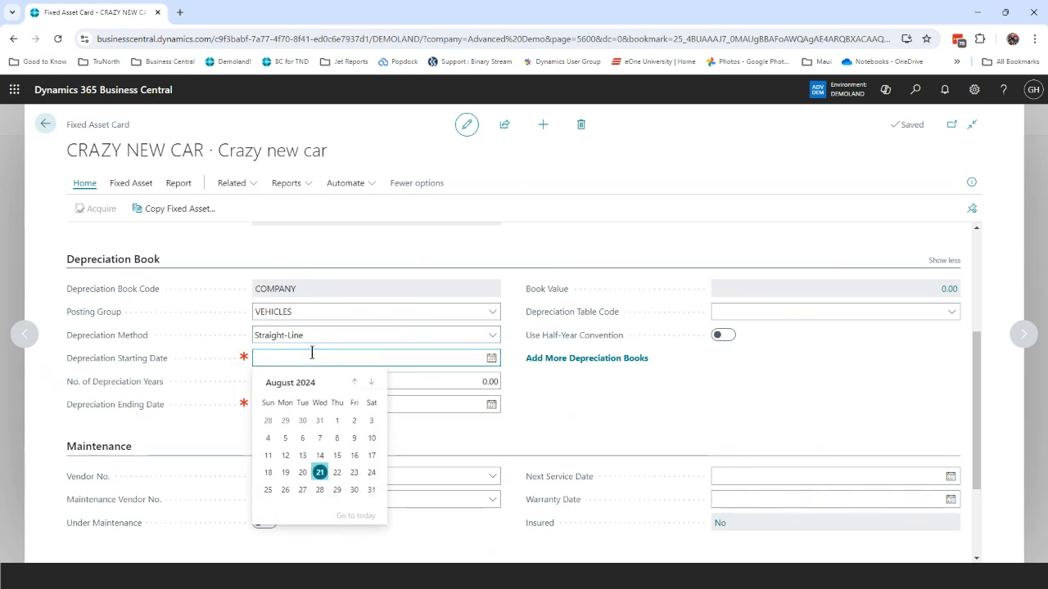
{"action": "type", "text": "010124"}
{"action": "key", "text": "Tab"}
{"action": "key", "text": "BackSpace"}
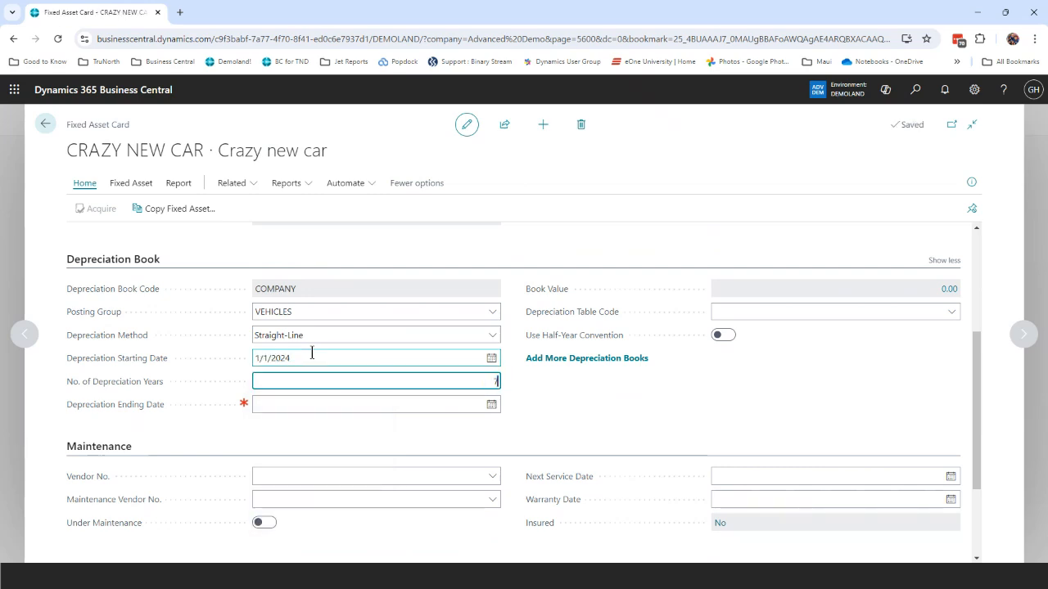
{"action": "type", "text": "7.0"}
{"action": "key", "text": "Tab"}
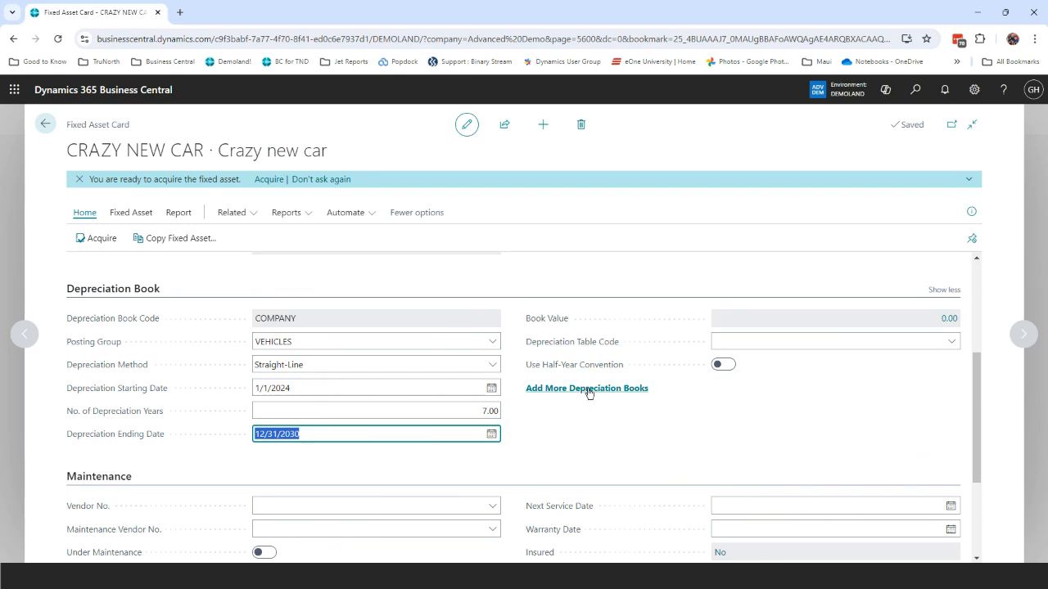
Step: Assign Auto-Mart as the asset's vendor and The Car Repair Center as its maintenance vendor
{"action": "scroll", "coordinate": [587, 393], "scroll_direction": "down", "scroll_amount": 2}
{"action": "scroll", "coordinate": [587, 386], "scroll_direction": "down", "scroll_amount": 3}
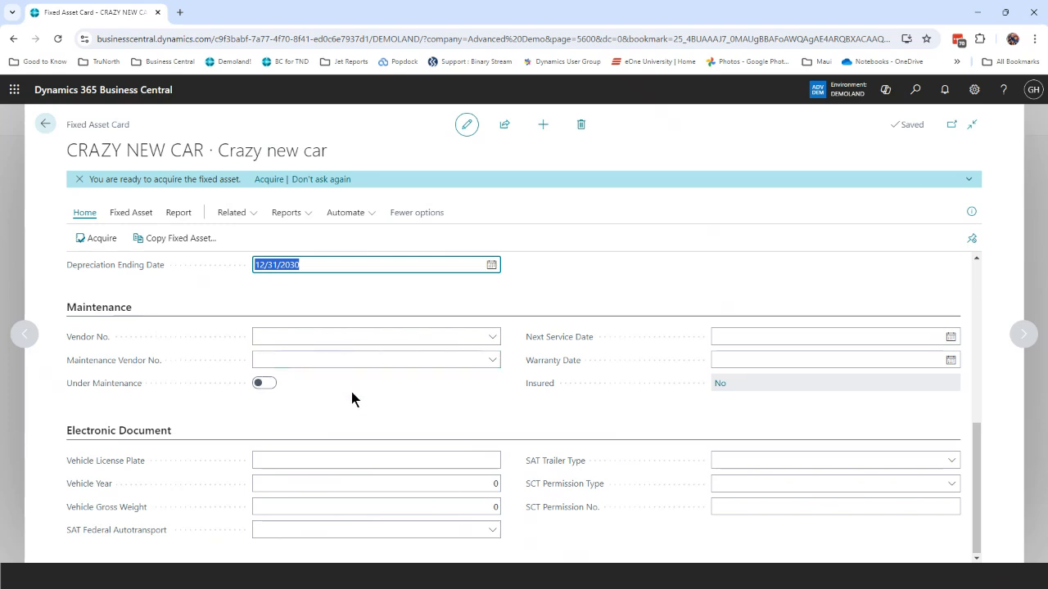
{"action": "left_click", "coordinate": [361, 337]}
{"action": "type", "text": "auto"}
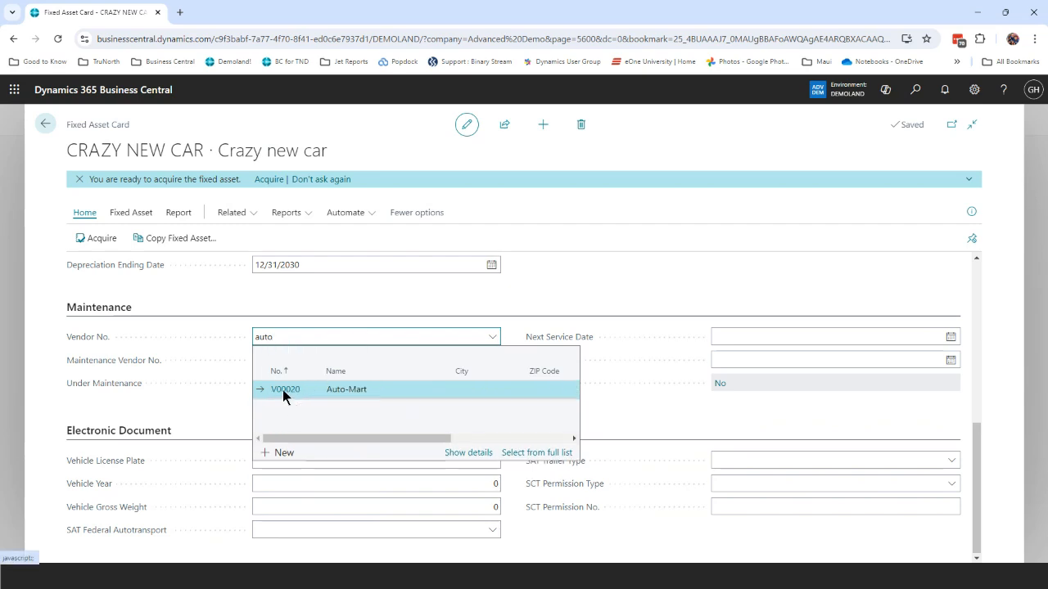
{"action": "left_click", "coordinate": [283, 391]}
{"action": "left_click", "coordinate": [293, 357]}
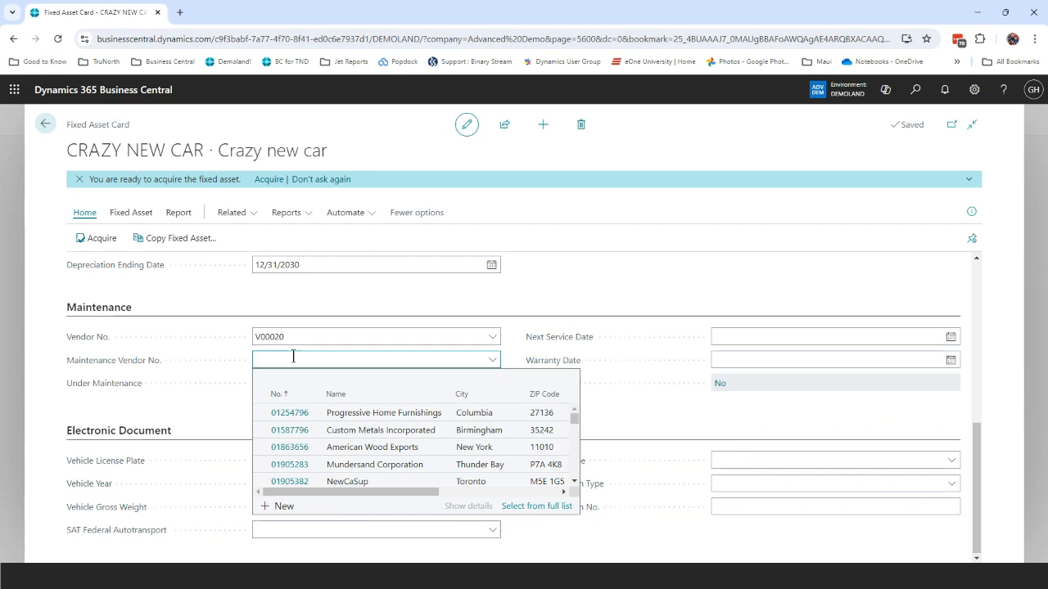
{"action": "type", "text": "the car"}
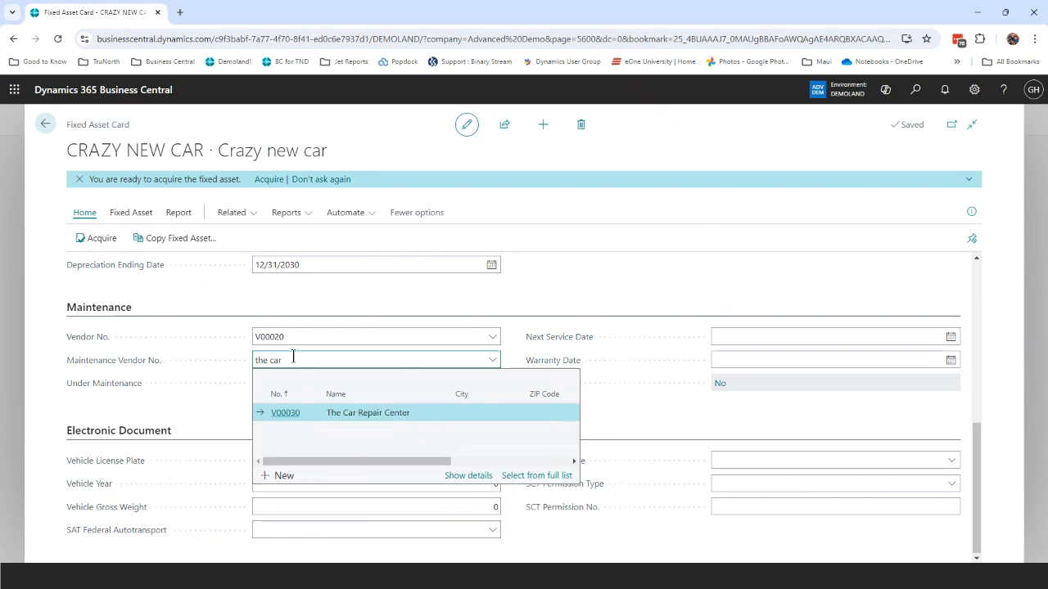
{"action": "left_click", "coordinate": [283, 414]}
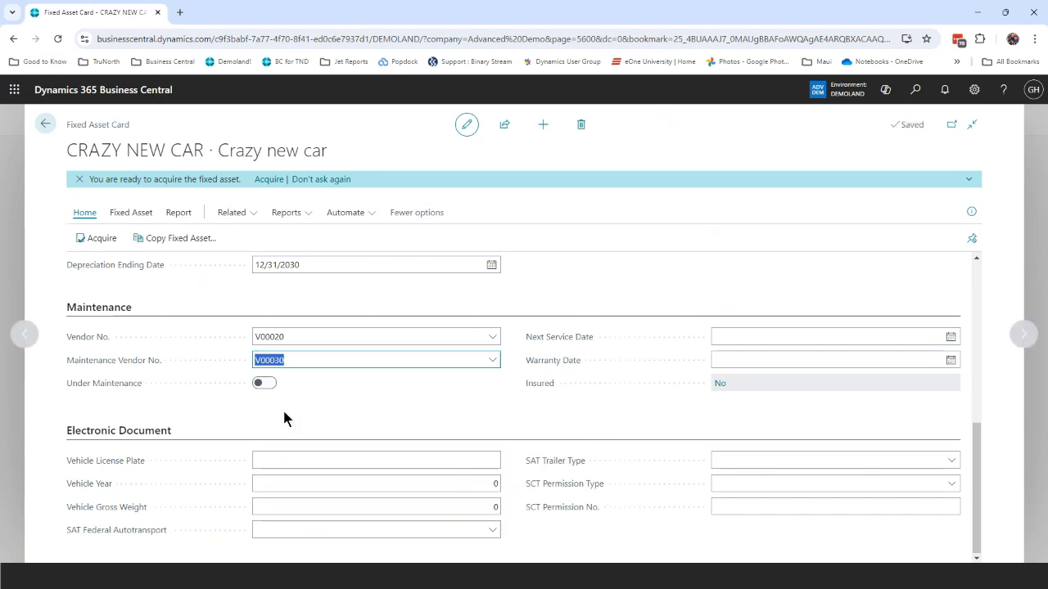
{"action": "key", "text": "Tab"}
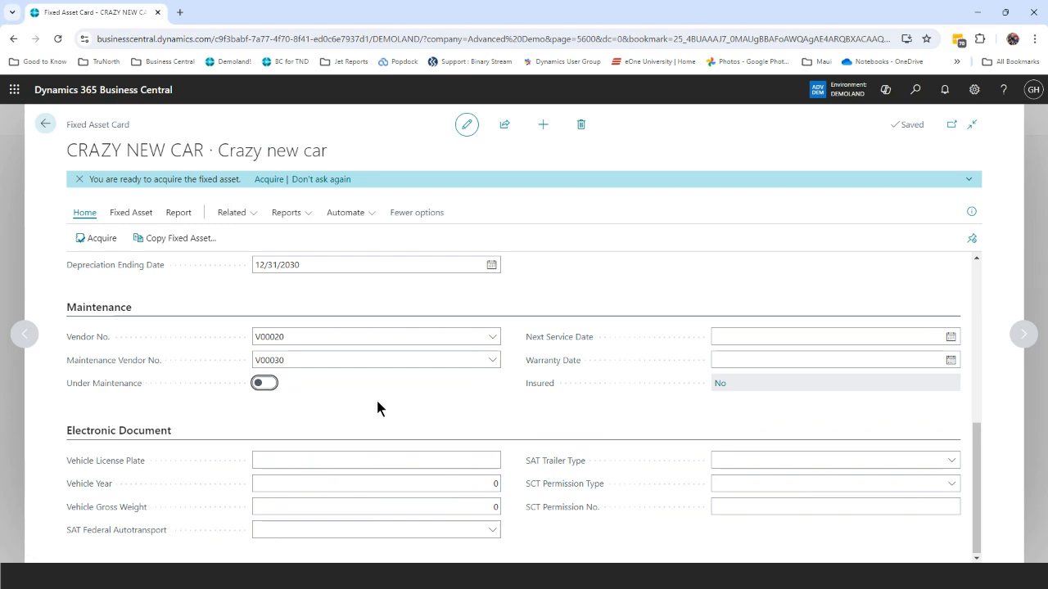
Step: Set the asset's next service date to 6/30/2024 and its warranty date to 12/31/2030
{"action": "left_click", "coordinate": [721, 335]}
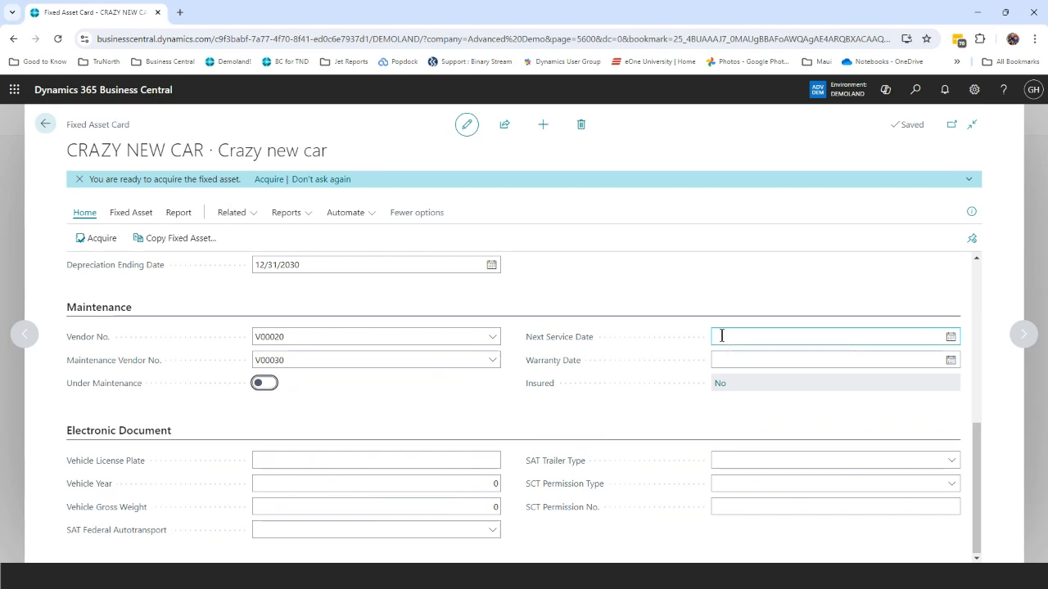
{"action": "left_click", "coordinate": [722, 335]}
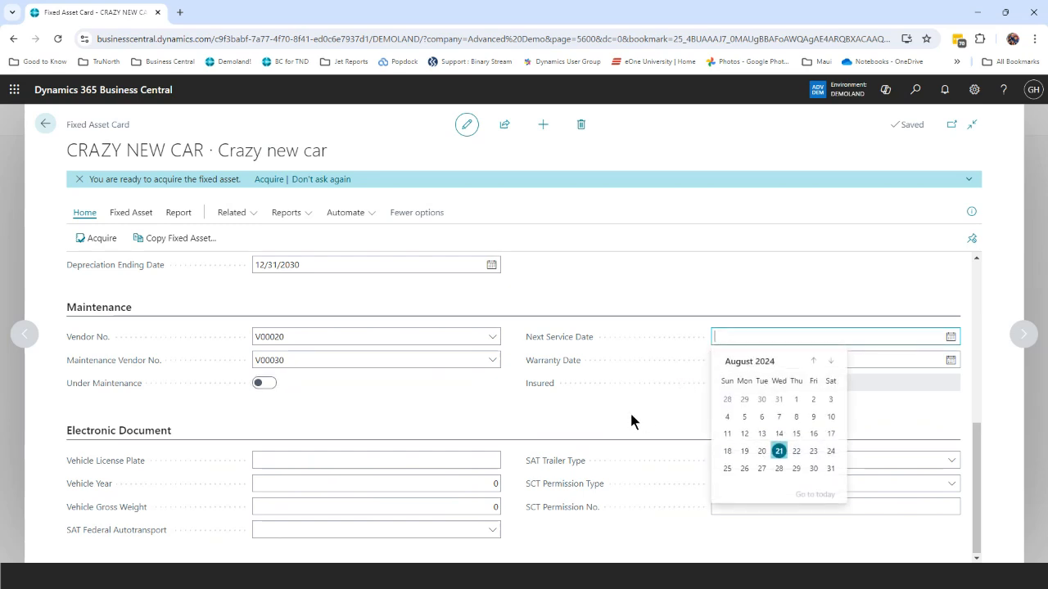
{"action": "type", "text": "063024"}
{"action": "key", "text": "Tab"}
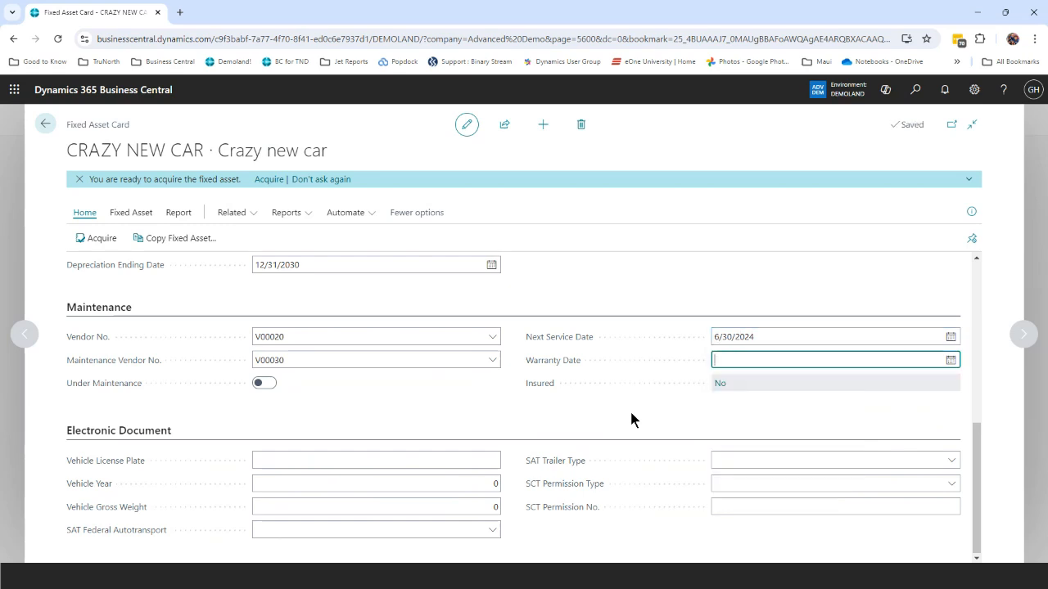
{"action": "type", "text": "12312030"}
{"action": "key", "text": "Tab"}
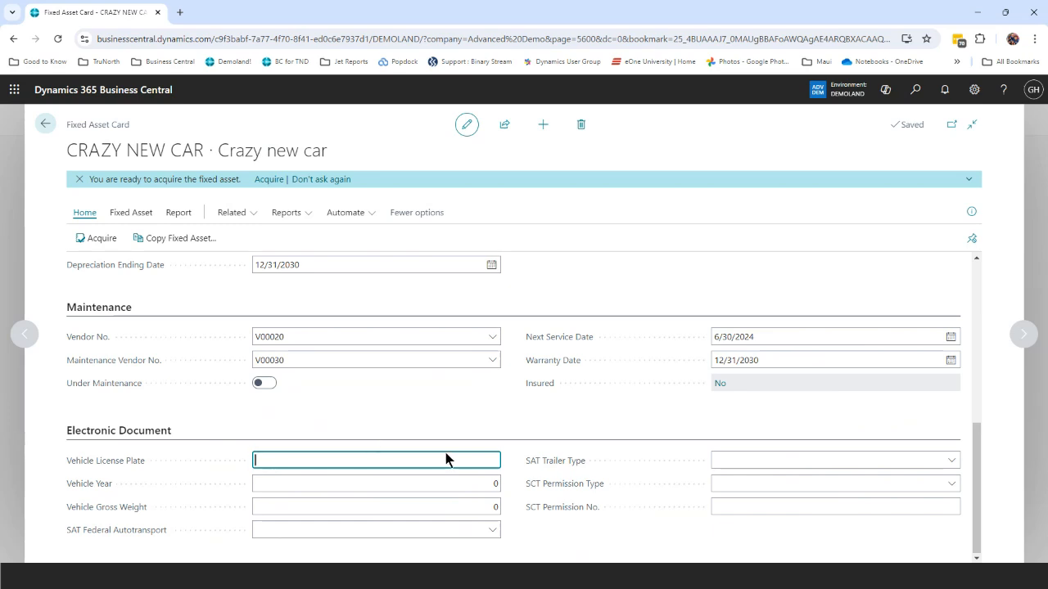
{"action": "mouse_move", "coordinate": [546, 466]}
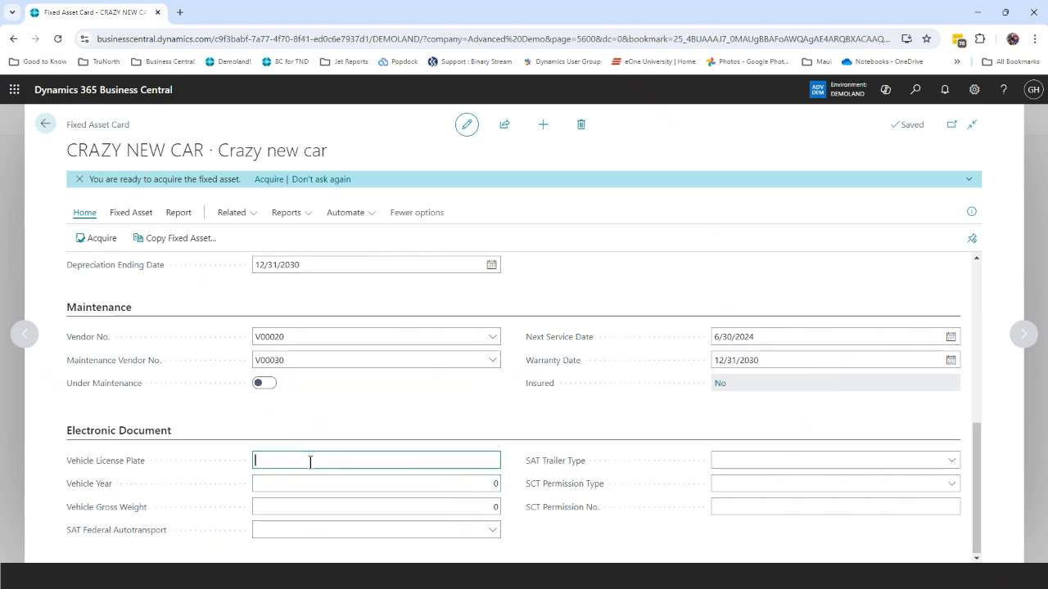
{"action": "type", "text": "CH ENZO"}
{"action": "left_click", "coordinate": [300, 478]}
{"action": "type", "text": "2024"}
{"action": "key", "text": "Tab"}
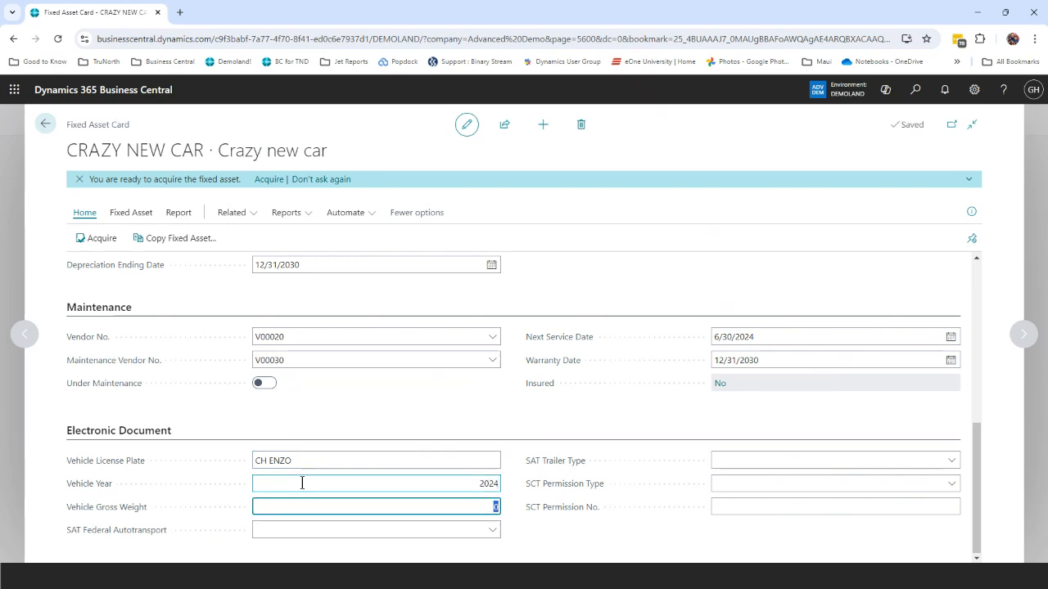
Step: Add a default dimension to the fixed asset with dimension code DEPARTMENT and dimension value code ADM
{"action": "scroll", "coordinate": [302, 483], "scroll_direction": "up", "scroll_amount": 10}
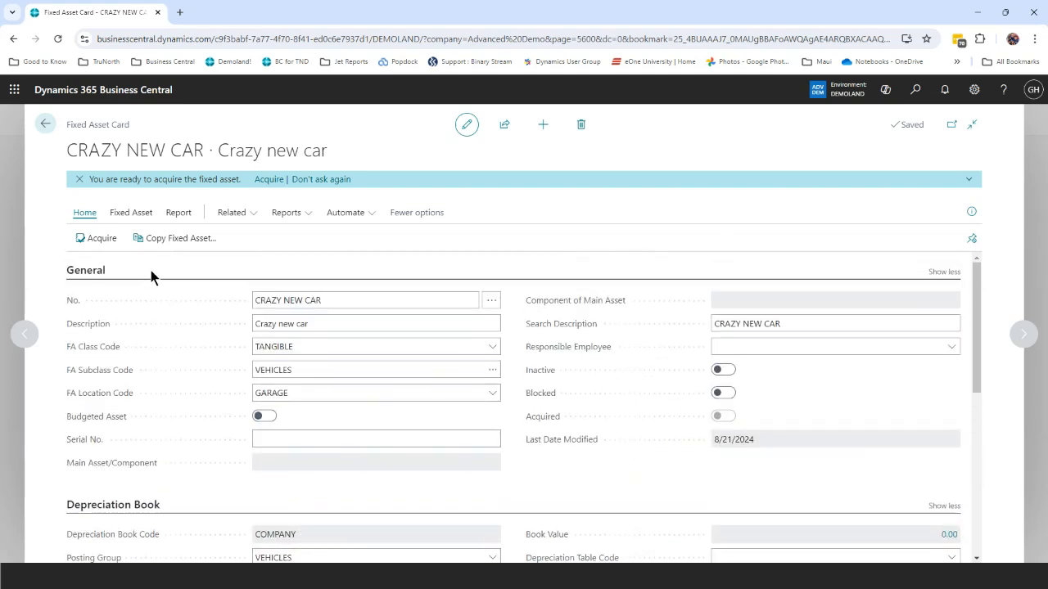
{"action": "left_click", "coordinate": [135, 214]}
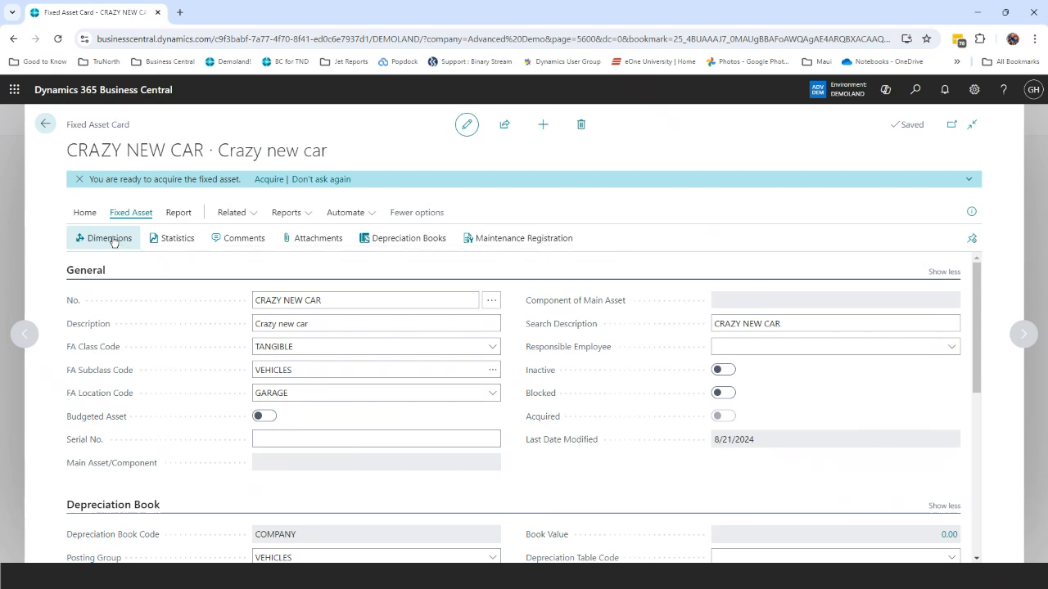
{"action": "left_click", "coordinate": [113, 239]}
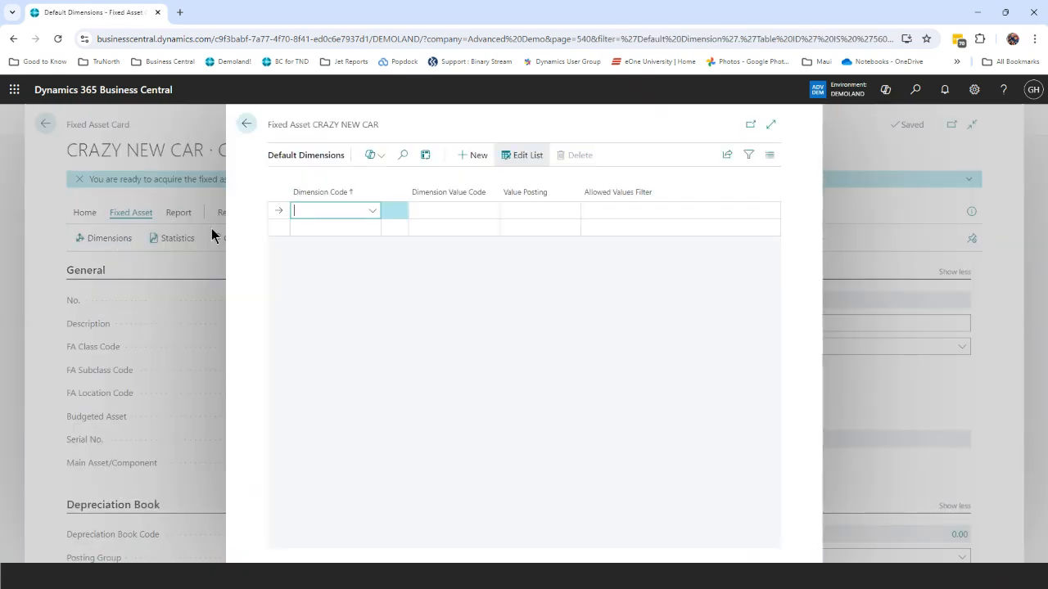
{"action": "left_click", "coordinate": [372, 212]}
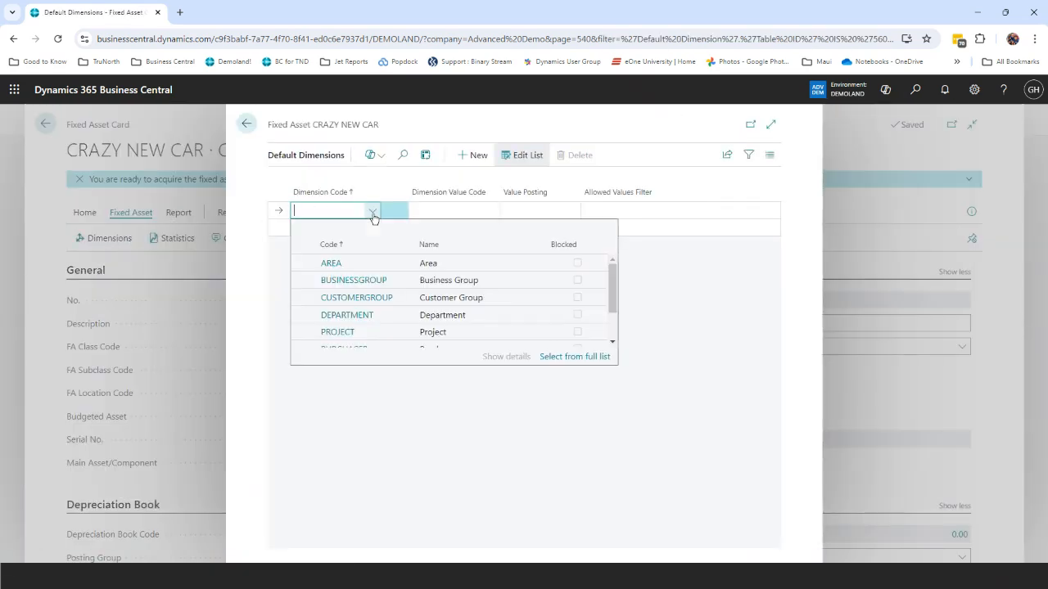
{"action": "scroll", "coordinate": [337, 279], "scroll_direction": "down", "scroll_amount": 2}
{"action": "scroll", "coordinate": [337, 280], "scroll_direction": "up", "scroll_amount": 2}
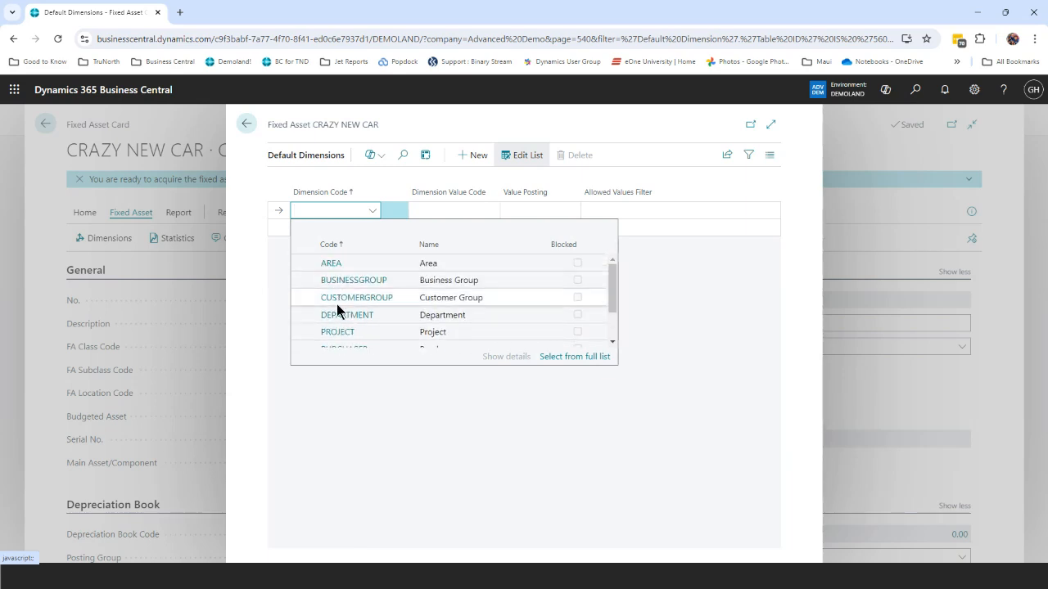
{"action": "left_click", "coordinate": [336, 312]}
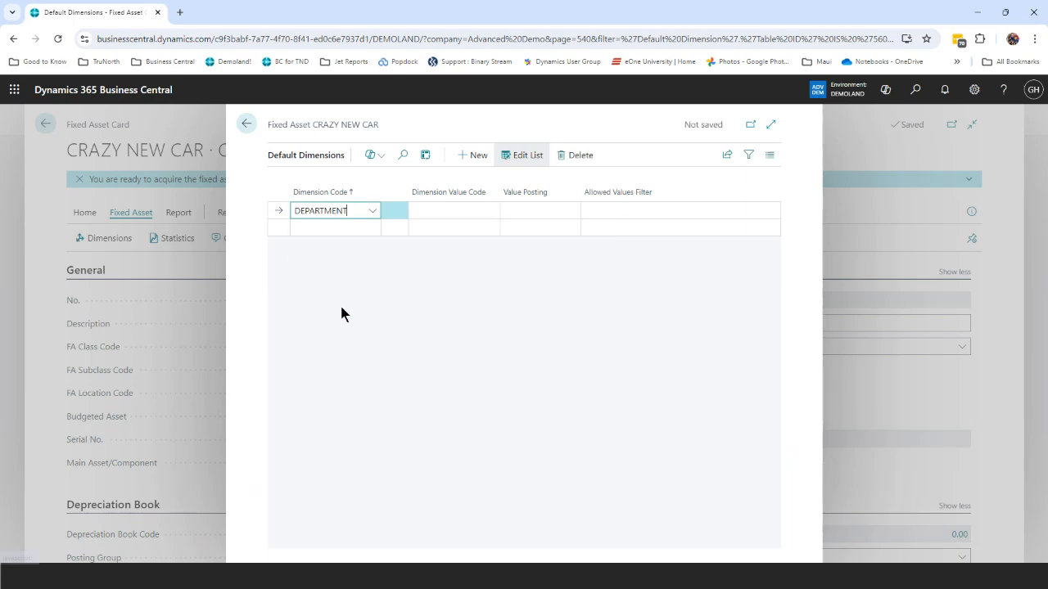
{"action": "left_click", "coordinate": [456, 210]}
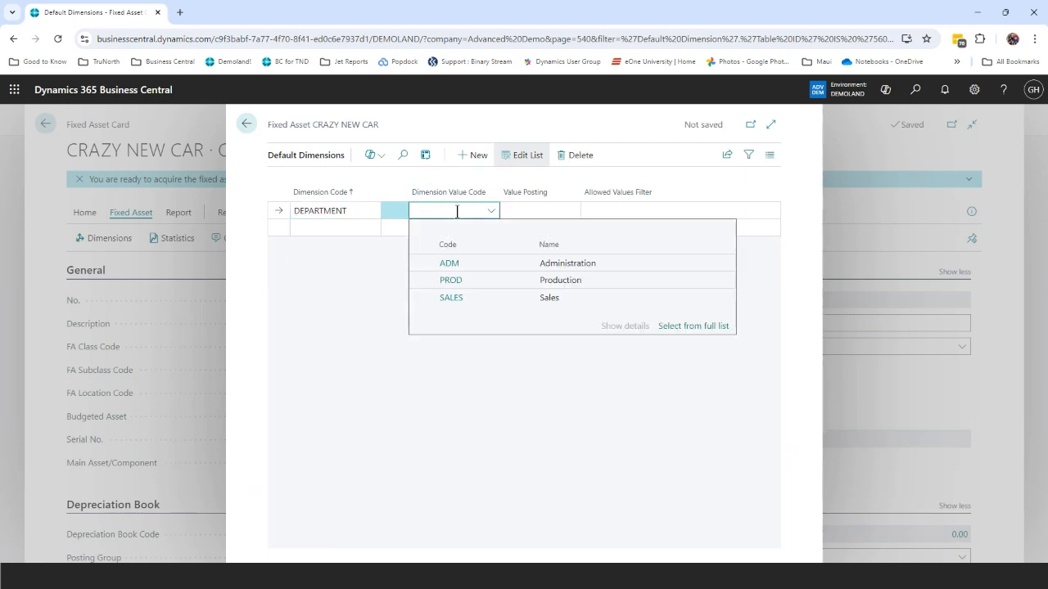
{"action": "left_click", "coordinate": [449, 263]}
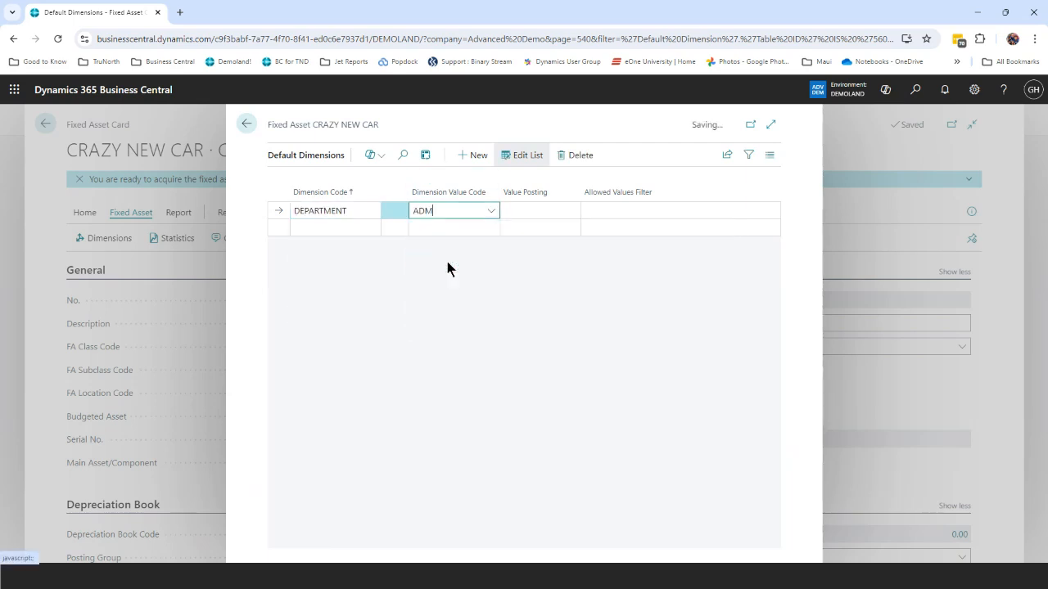
{"action": "left_click", "coordinate": [247, 124]}
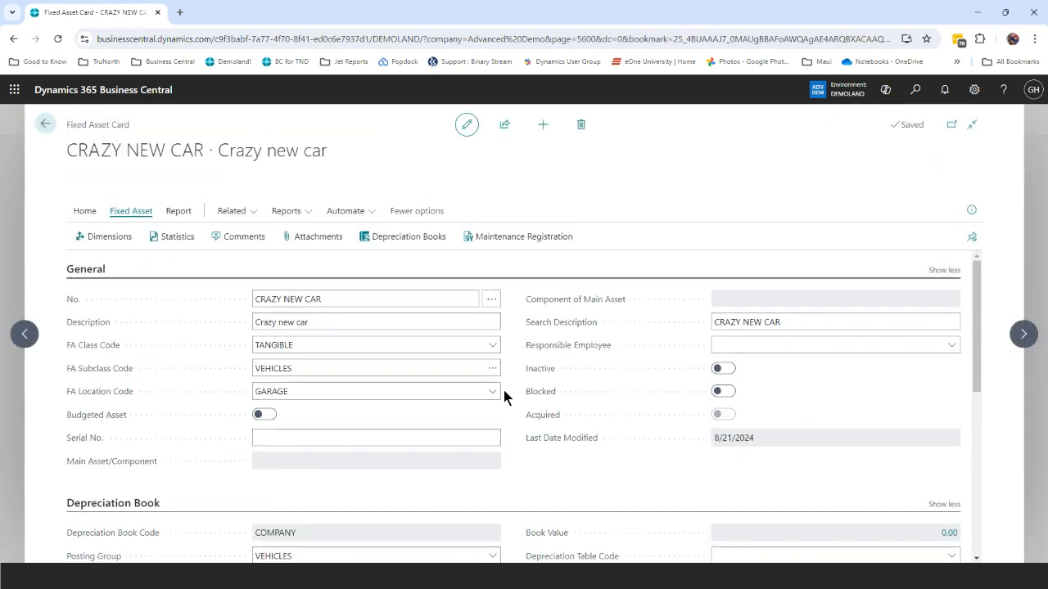
Step: Start the assisted acquisition of the fixed asset, posting to a G/L account with FA Clearing as the balancing account
{"action": "scroll", "coordinate": [531, 459], "scroll_direction": "down", "scroll_amount": 3}
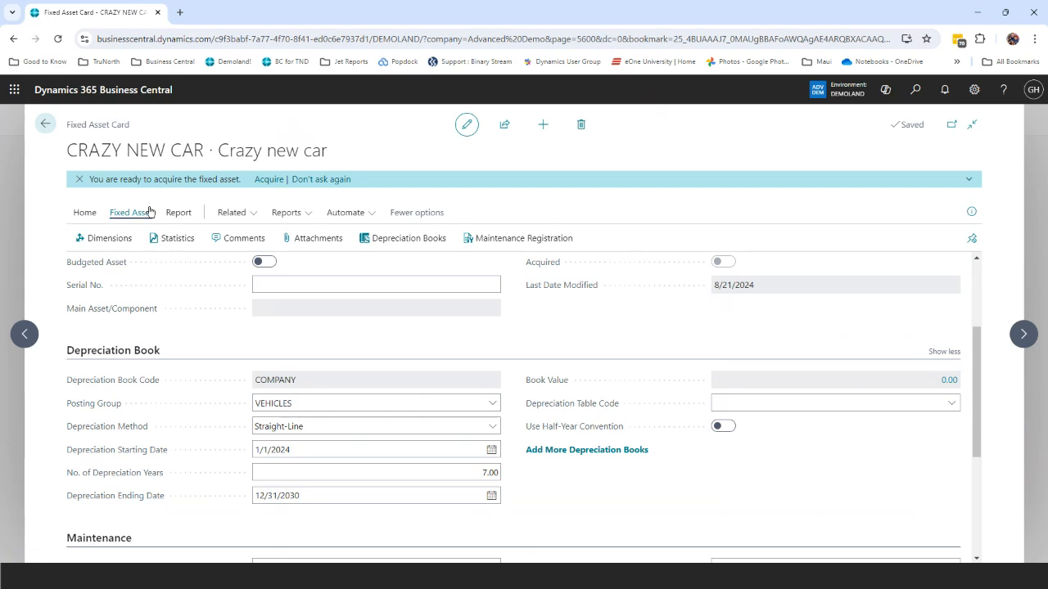
{"action": "left_click", "coordinate": [87, 214]}
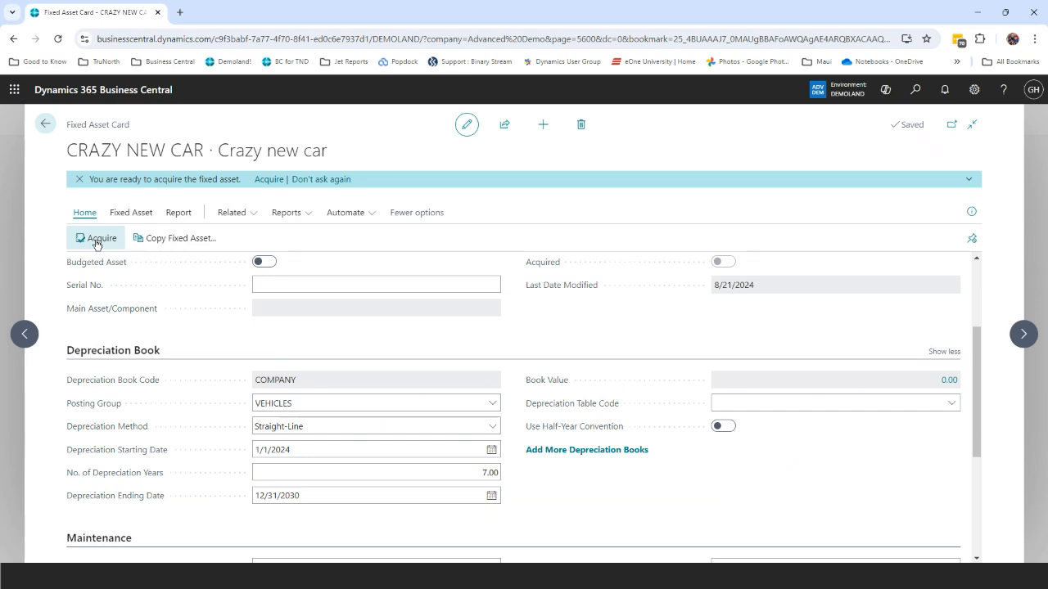
{"action": "left_click", "coordinate": [95, 239]}
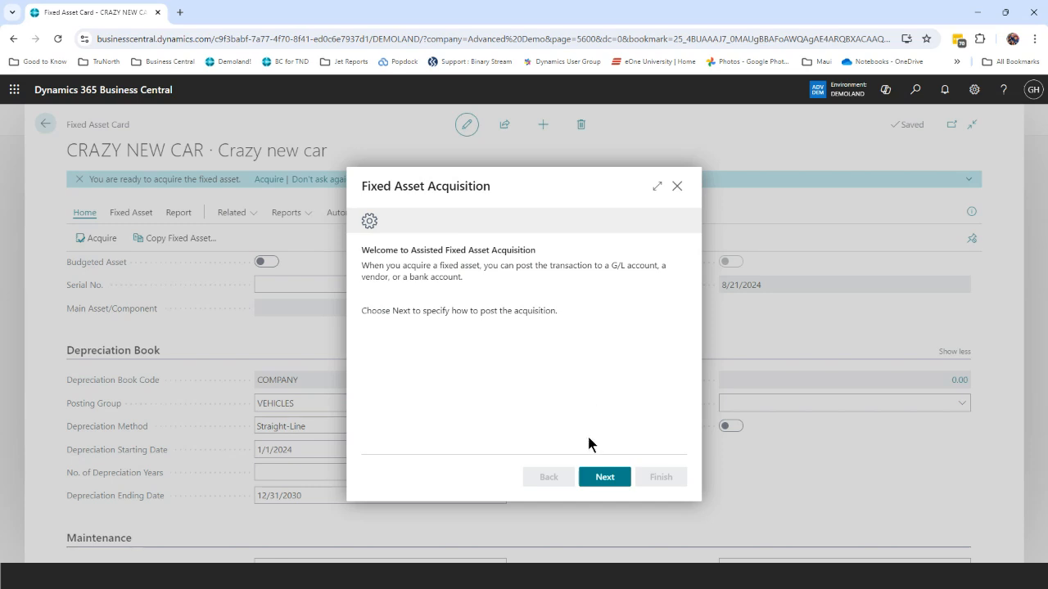
{"action": "left_click", "coordinate": [604, 478]}
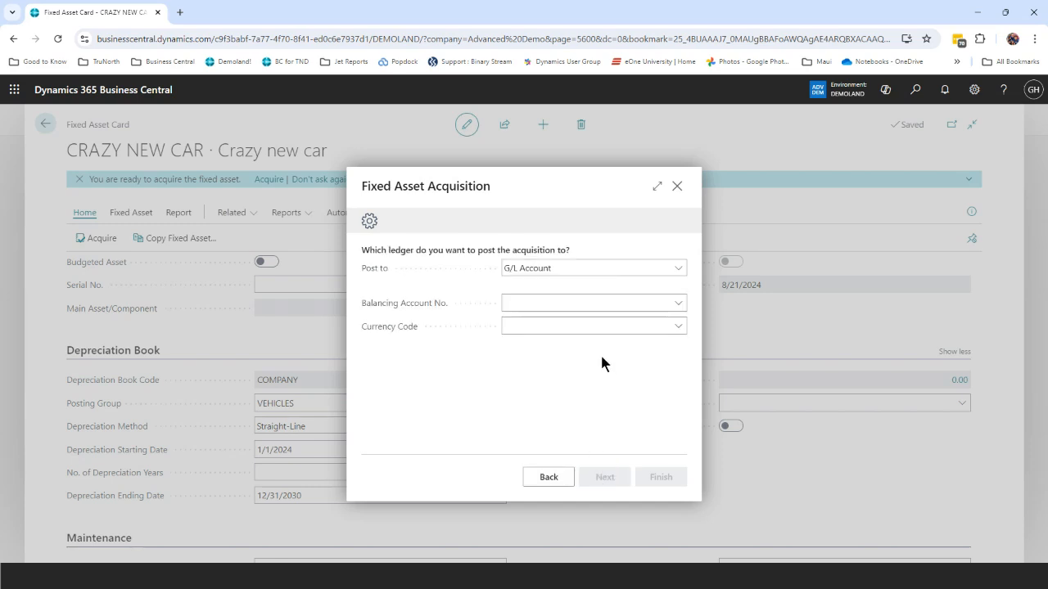
{"action": "left_click", "coordinate": [623, 276]}
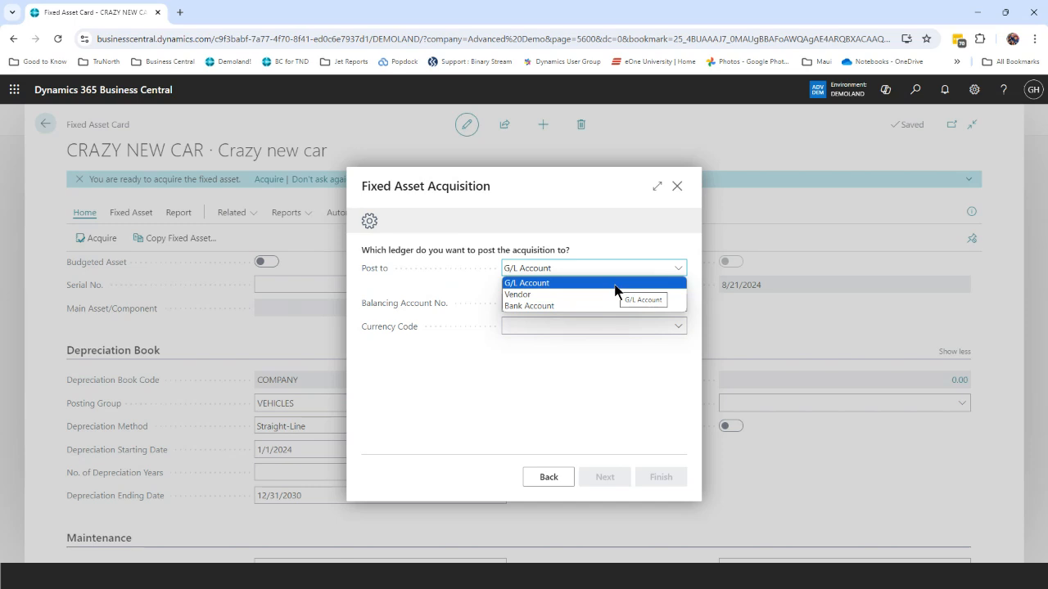
{"action": "left_click", "coordinate": [614, 285]}
{"action": "left_click", "coordinate": [592, 303]}
{"action": "type", "text": "fa cle"}
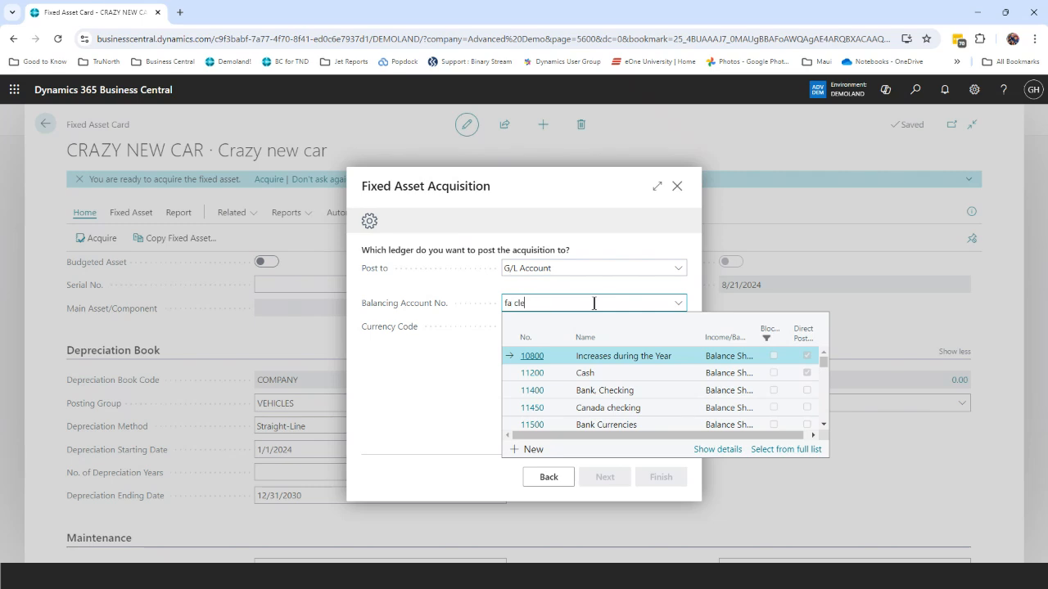
{"action": "type", "text": "ar"}
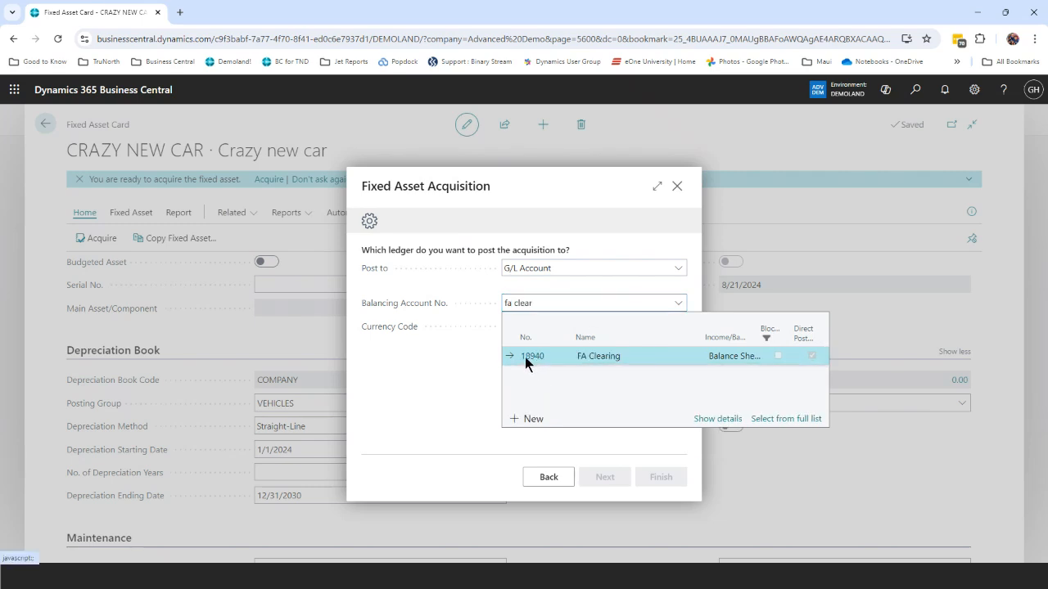
{"action": "left_click", "coordinate": [528, 358]}
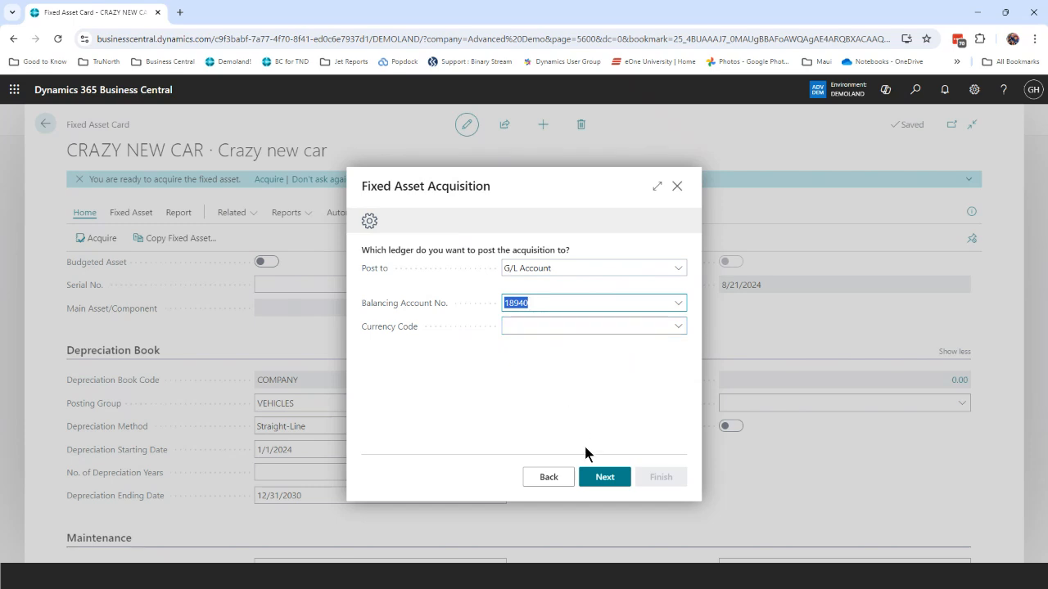
{"action": "left_click", "coordinate": [601, 478]}
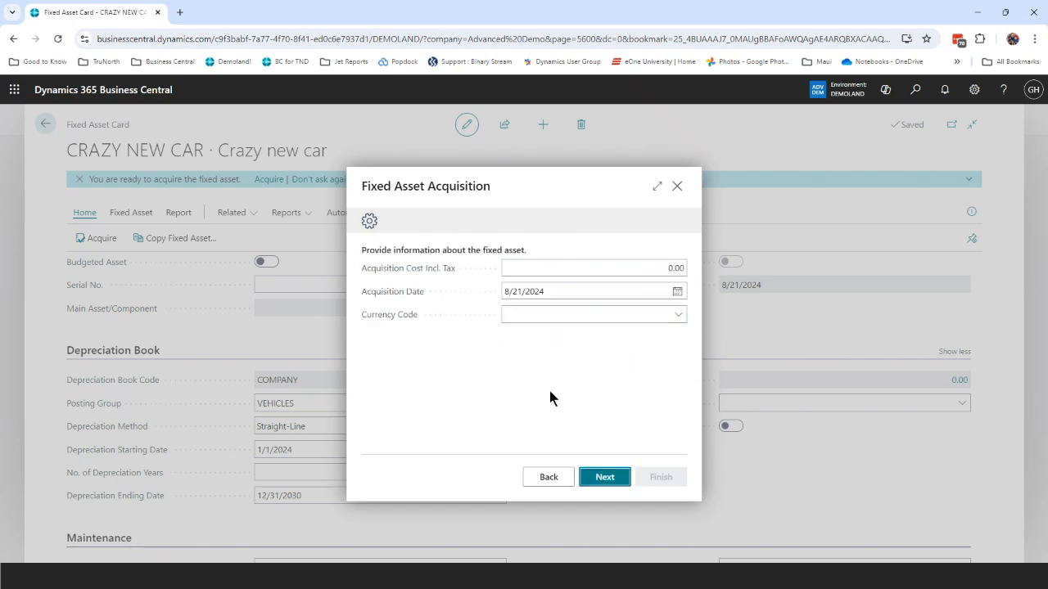
Step: Set the acquisition cost including tax to 150,000 and the acquisition date to 1/1/2024
{"action": "left_click", "coordinate": [596, 268]}
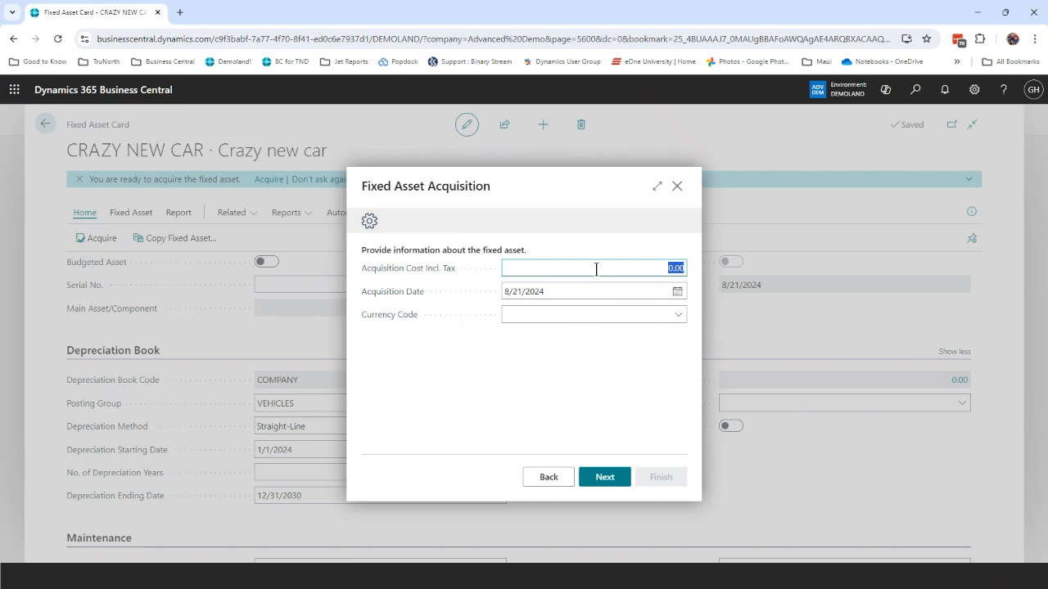
{"action": "type", "text": "150000"}
{"action": "key", "text": "Tab"}
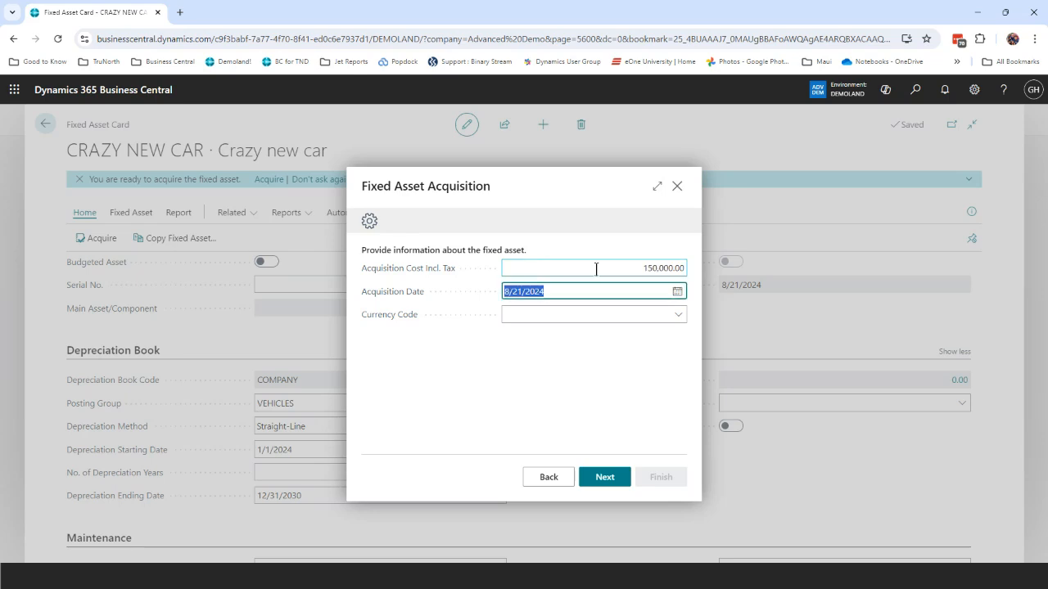
{"action": "type", "text": "1/1/2024"}
{"action": "key", "text": "Tab"}
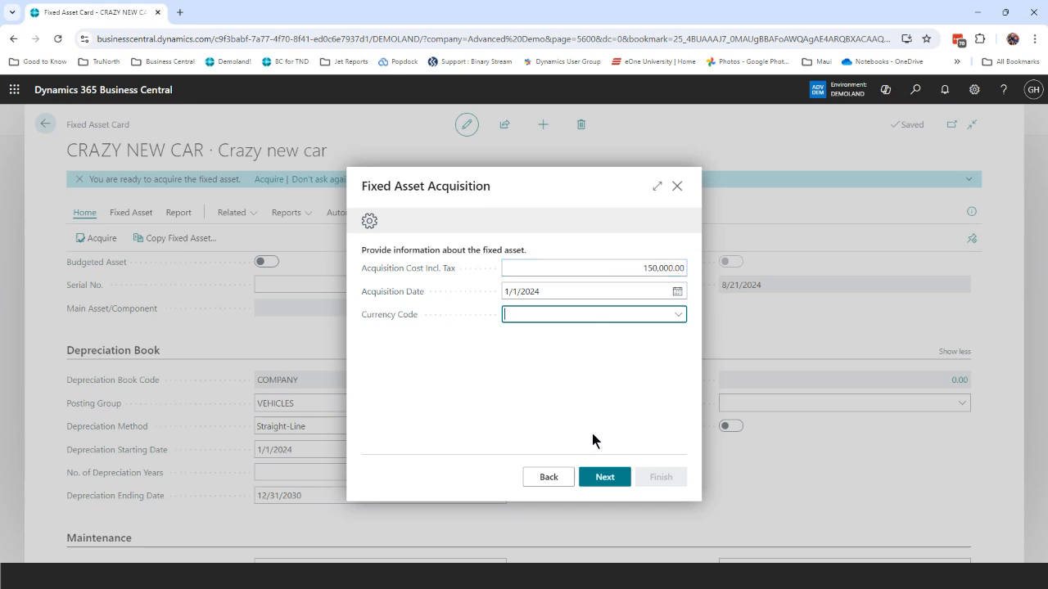
{"action": "left_click", "coordinate": [596, 478]}
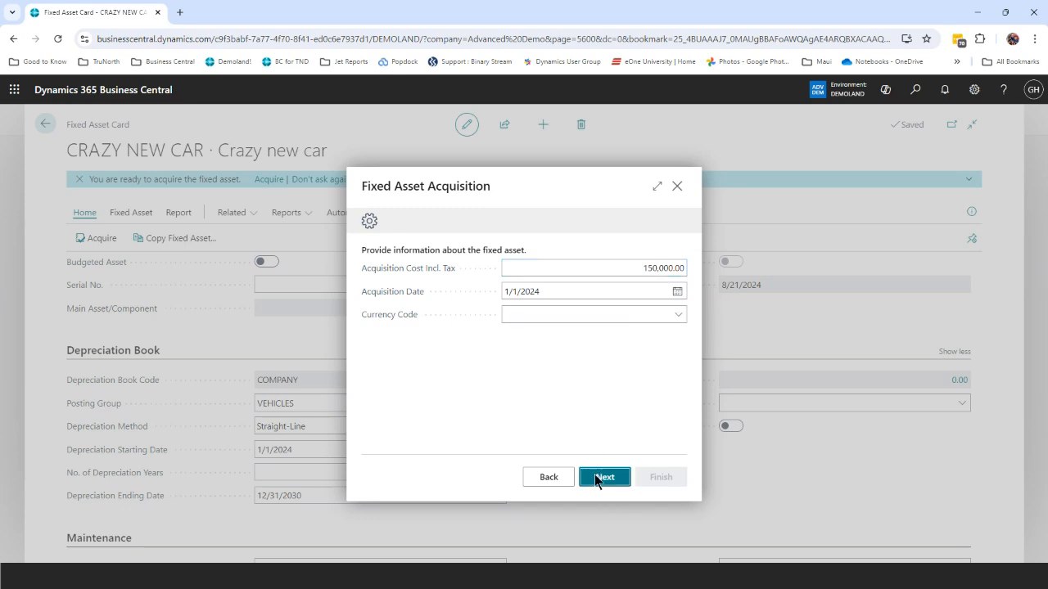
Step: Finish the acquisition with the FA G/L journal set to open, post its journal lines, and return to the fixed asset card
{"action": "left_click", "coordinate": [508, 337]}
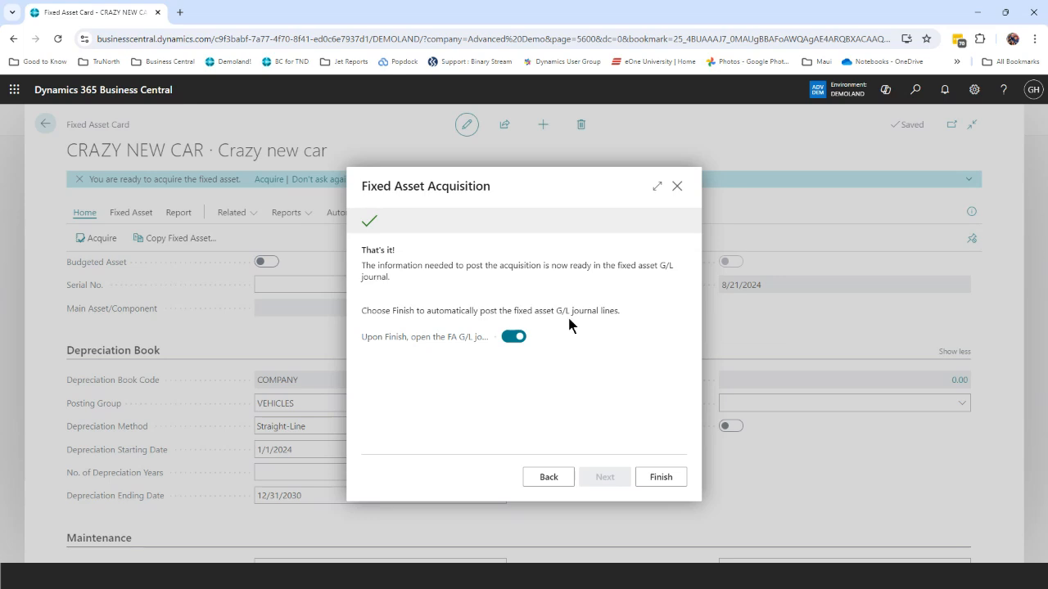
{"action": "left_click", "coordinate": [659, 478]}
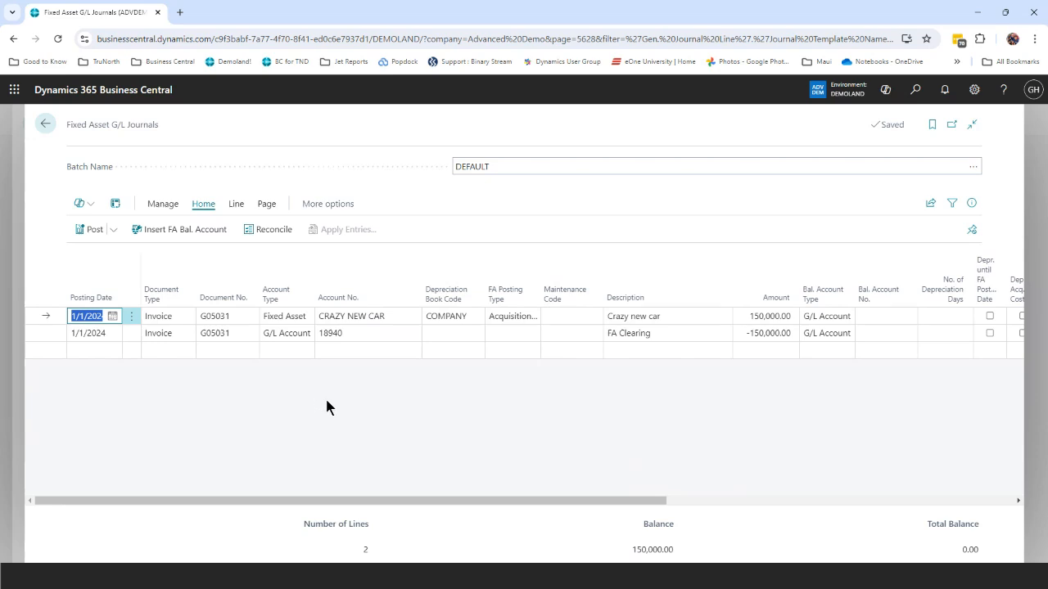
{"action": "left_click", "coordinate": [90, 230]}
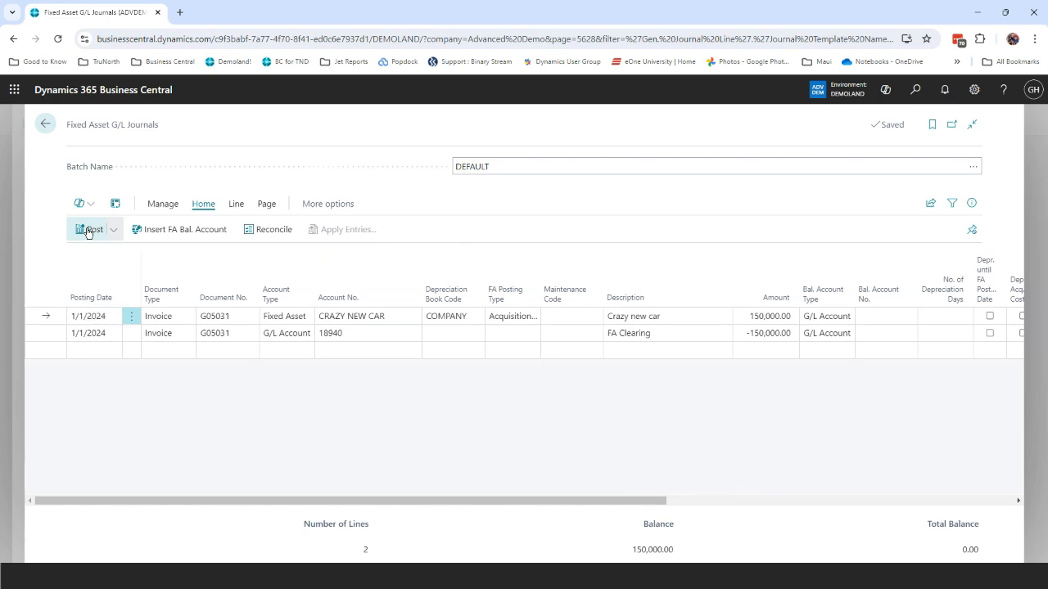
{"action": "left_click", "coordinate": [570, 363]}
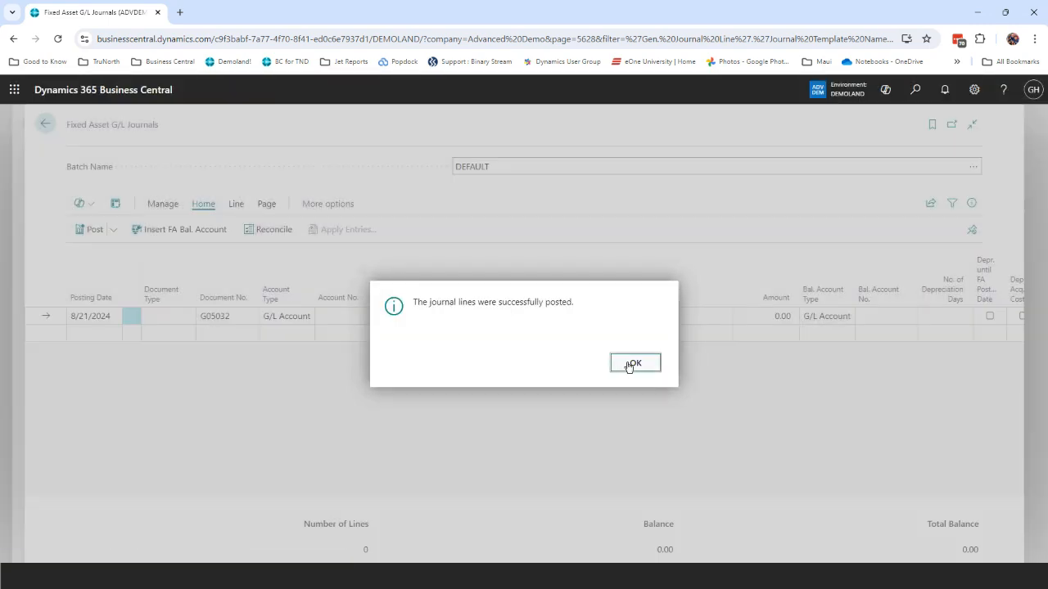
{"action": "left_click", "coordinate": [631, 366]}
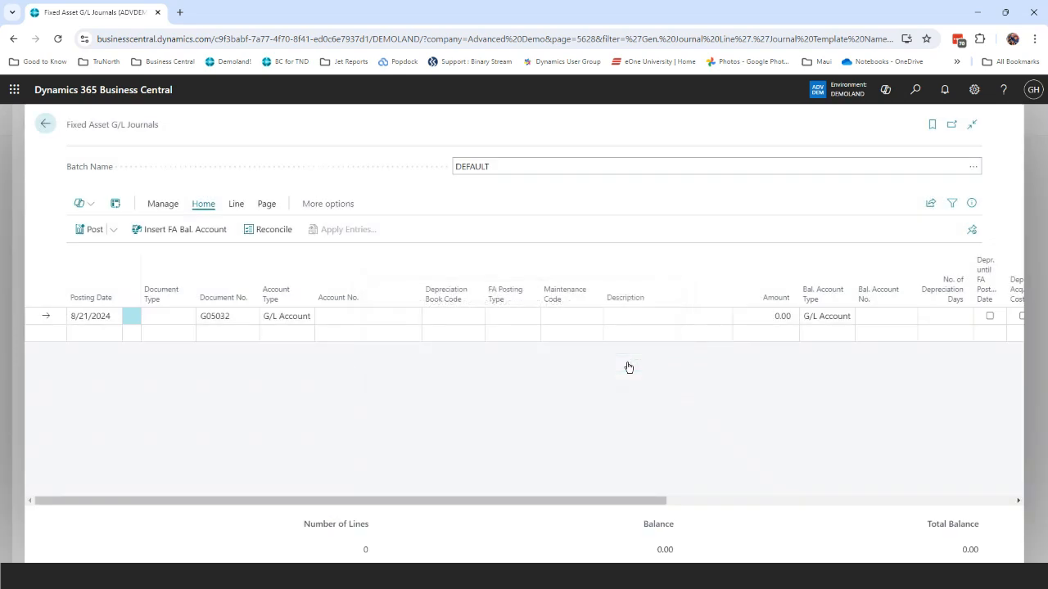
{"action": "left_click", "coordinate": [47, 124]}
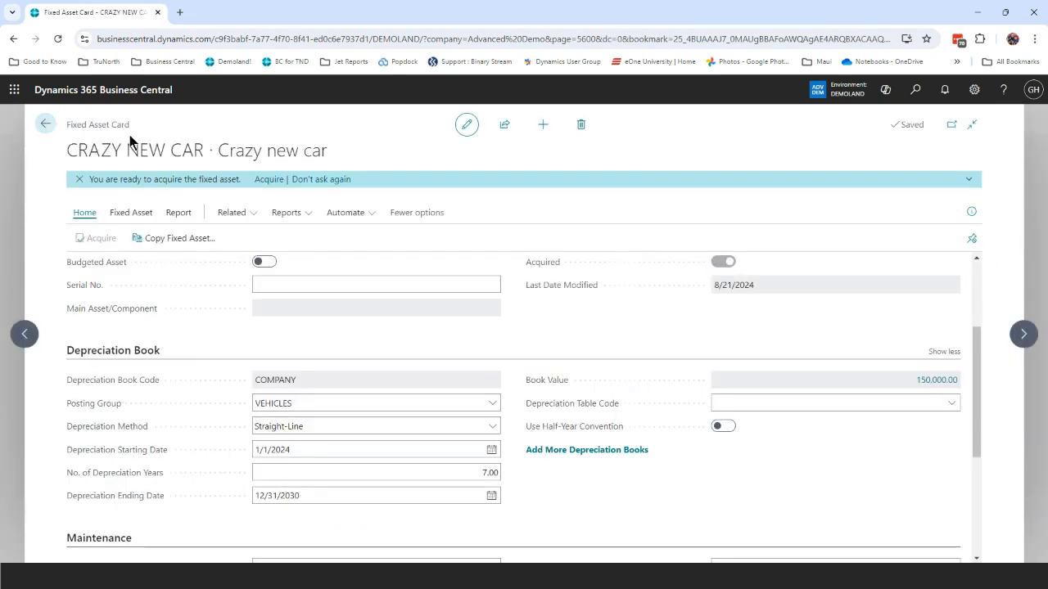
Step: Review the FA ledger entries behind the asset's book value and the card's maintenance details
{"action": "left_click", "coordinate": [939, 382]}
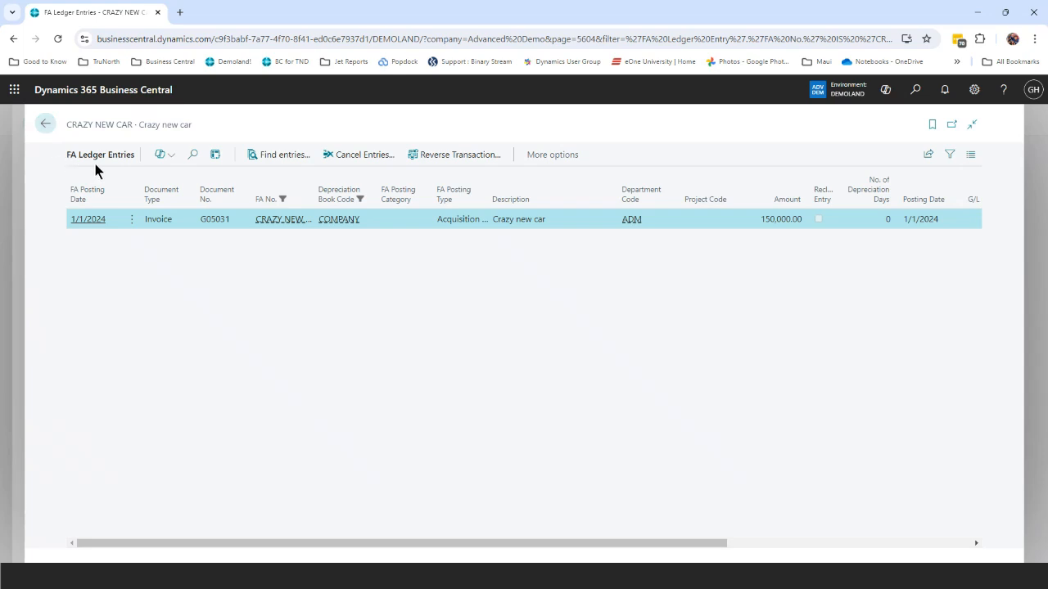
{"action": "left_click", "coordinate": [45, 125]}
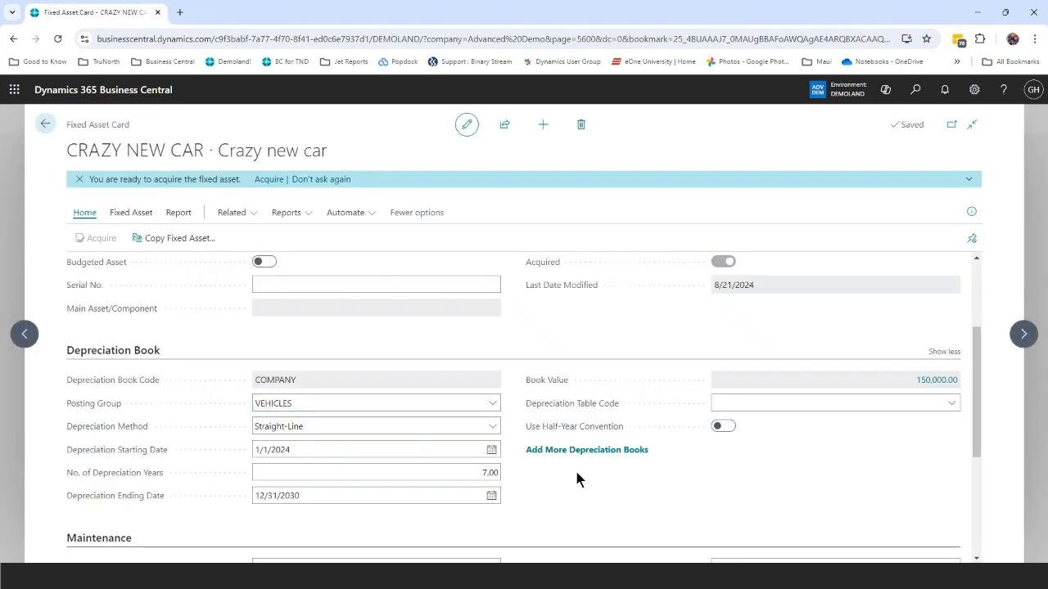
{"action": "scroll", "coordinate": [577, 479], "scroll_direction": "down", "scroll_amount": 3}
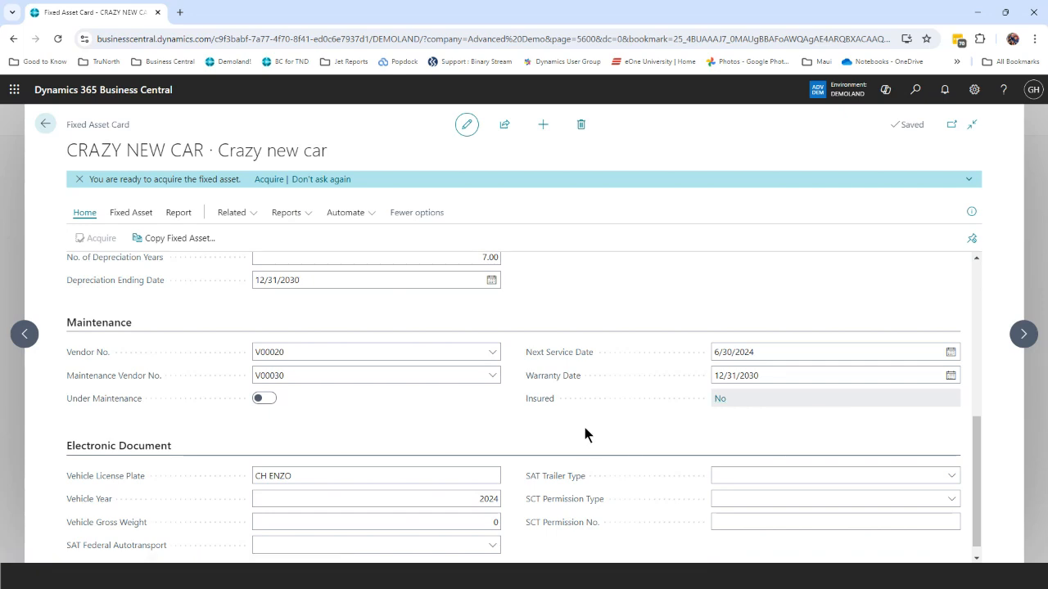
Step: Find the Insurance Policies list by searching for "ins pol" and start a new insurance card from it
{"action": "left_click", "coordinate": [914, 90]}
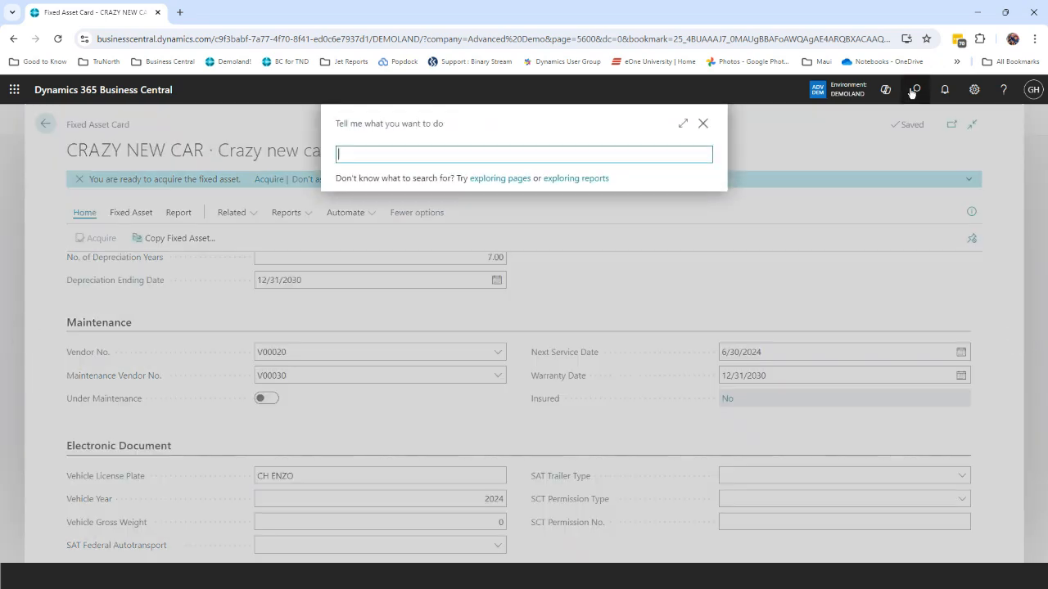
{"action": "type", "text": "ins pol"}
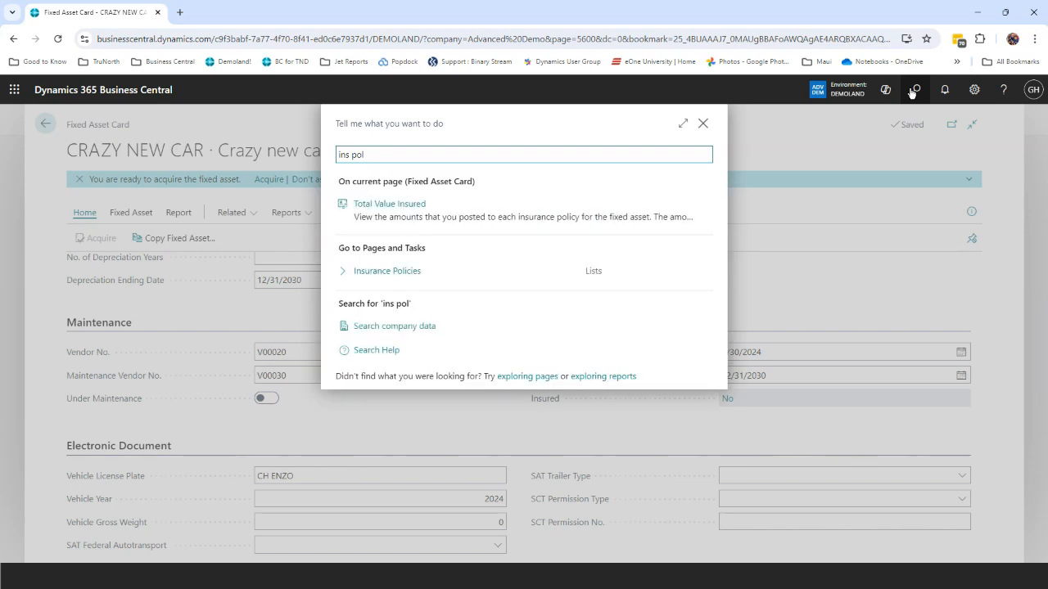
{"action": "left_click", "coordinate": [422, 274]}
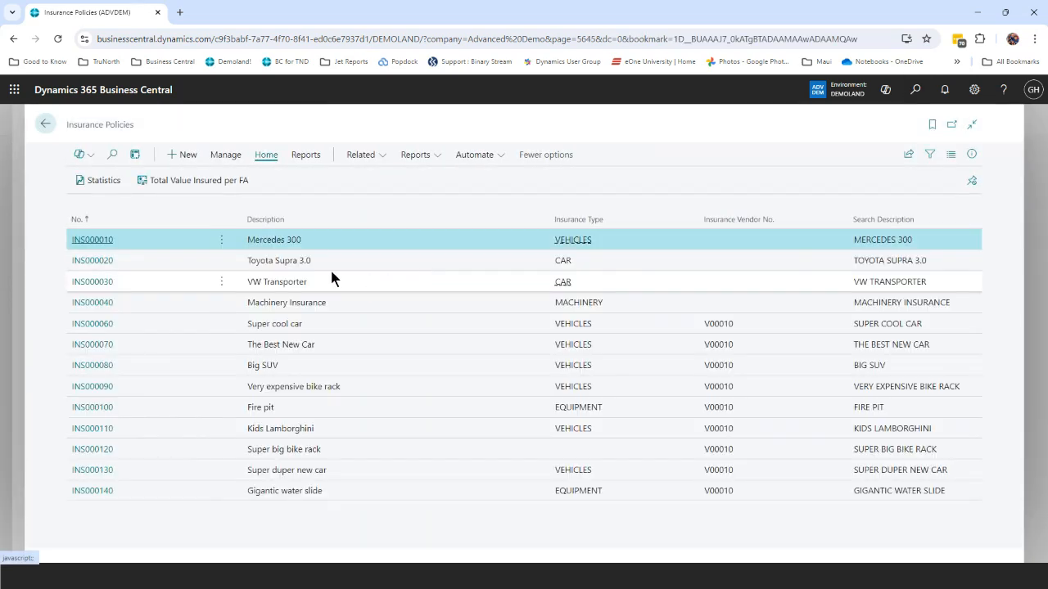
{"action": "left_click", "coordinate": [186, 155]}
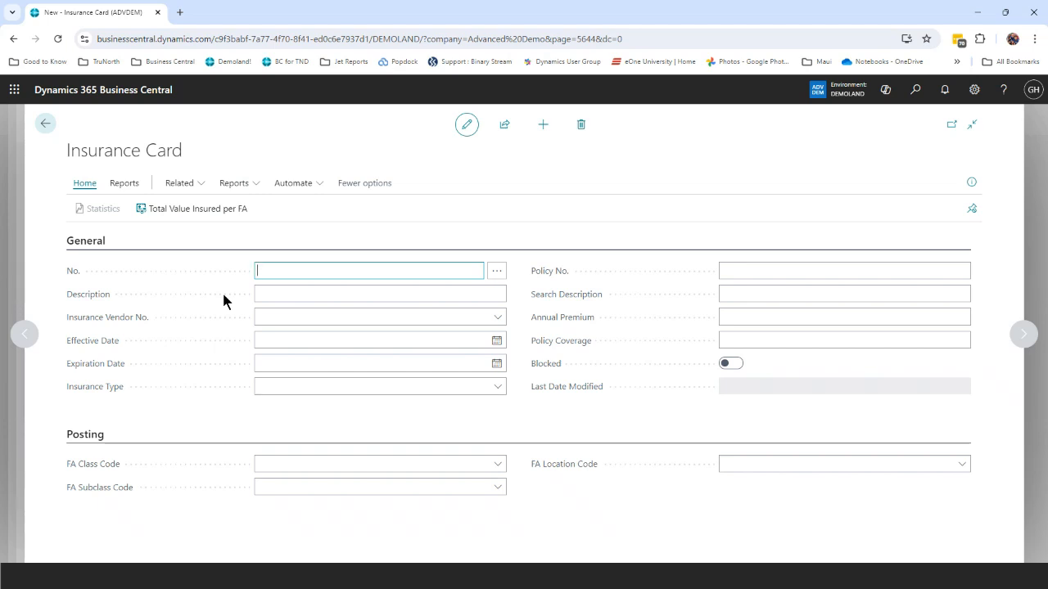
Step: Assign the insurance card its automatic number, describe it as "Crazy new car", and choose State Farm Insurance as the insurance vendor
{"action": "key", "text": "Tab"}
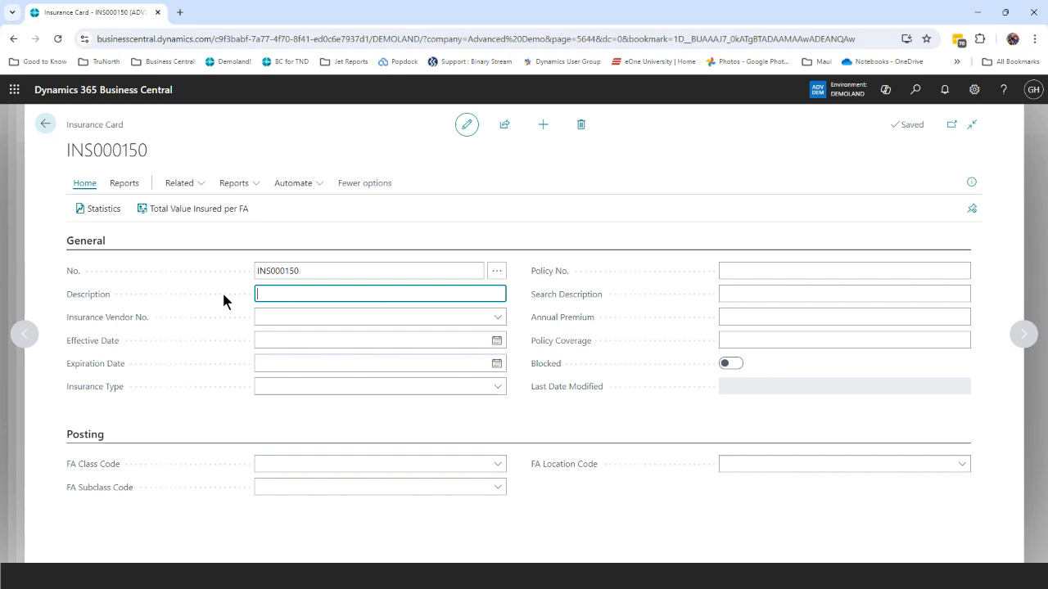
{"action": "type", "text": "Crazy new car"}
{"action": "key", "text": "Tab"}
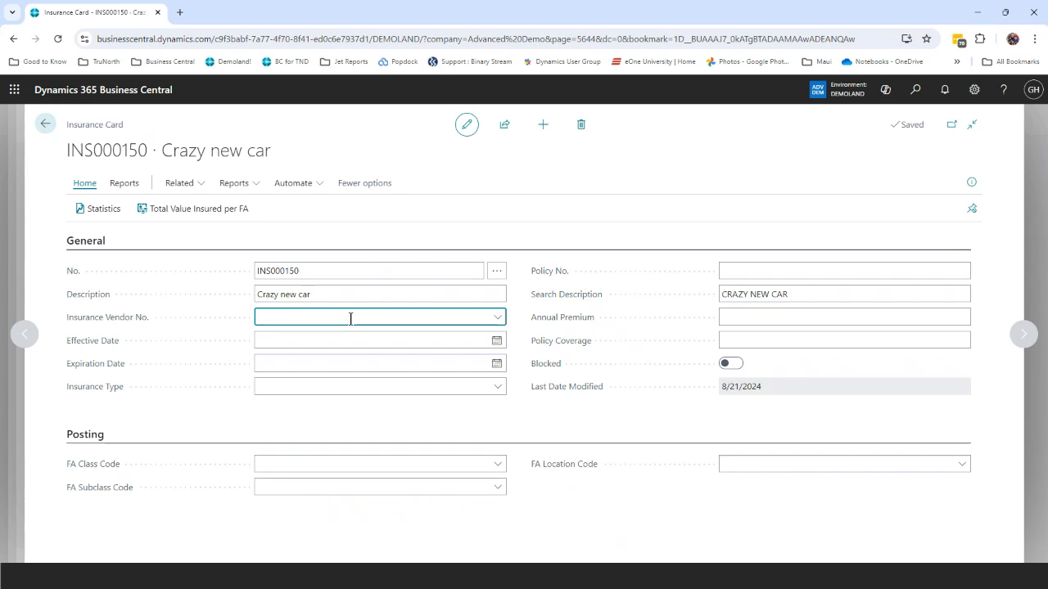
{"action": "type", "text": "state"}
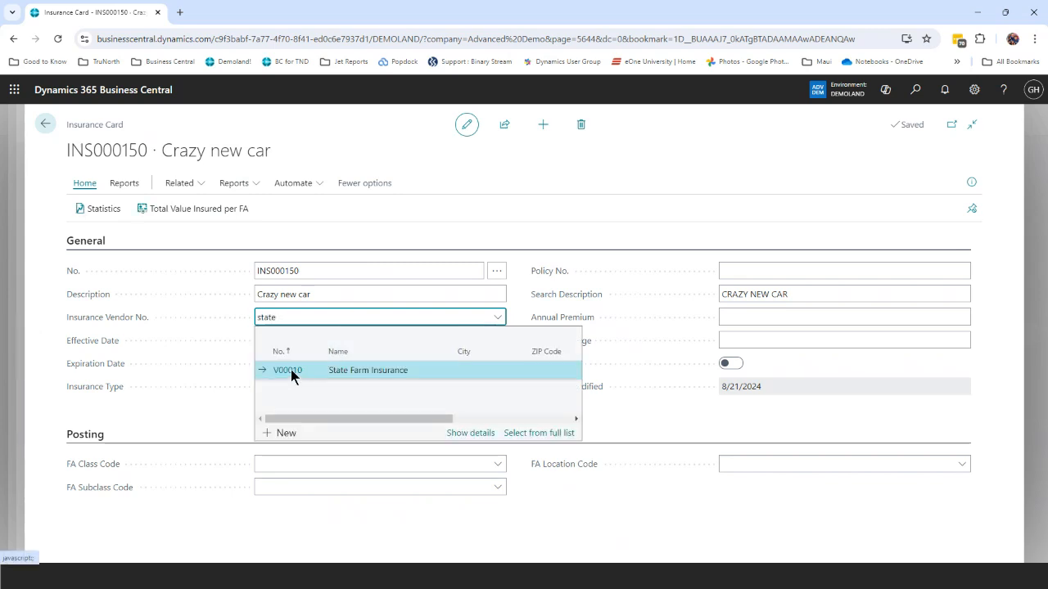
{"action": "left_click", "coordinate": [300, 371]}
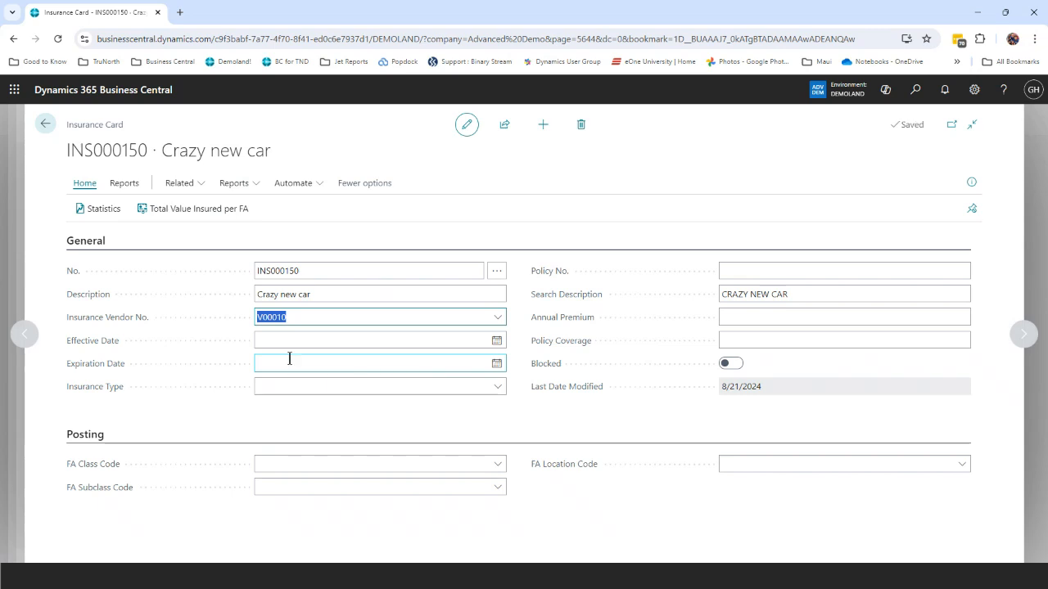
Step: Set the policy's effective date to 1/1/2024 and its expiration date to 12/31/2030
{"action": "left_click", "coordinate": [295, 341]}
{"action": "type", "text": "1/1/2024"}
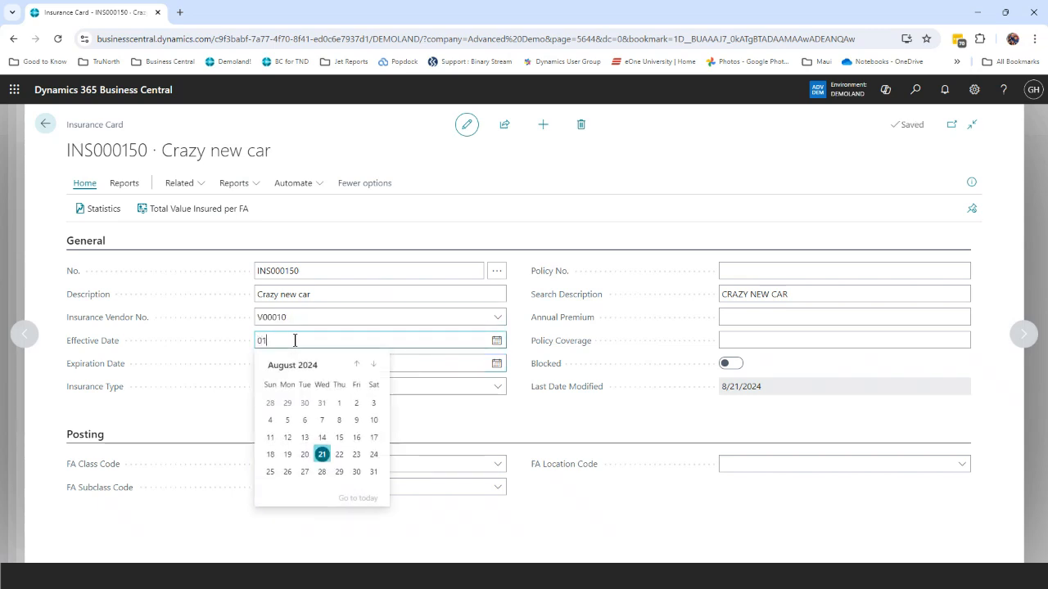
{"action": "key", "text": "Tab"}
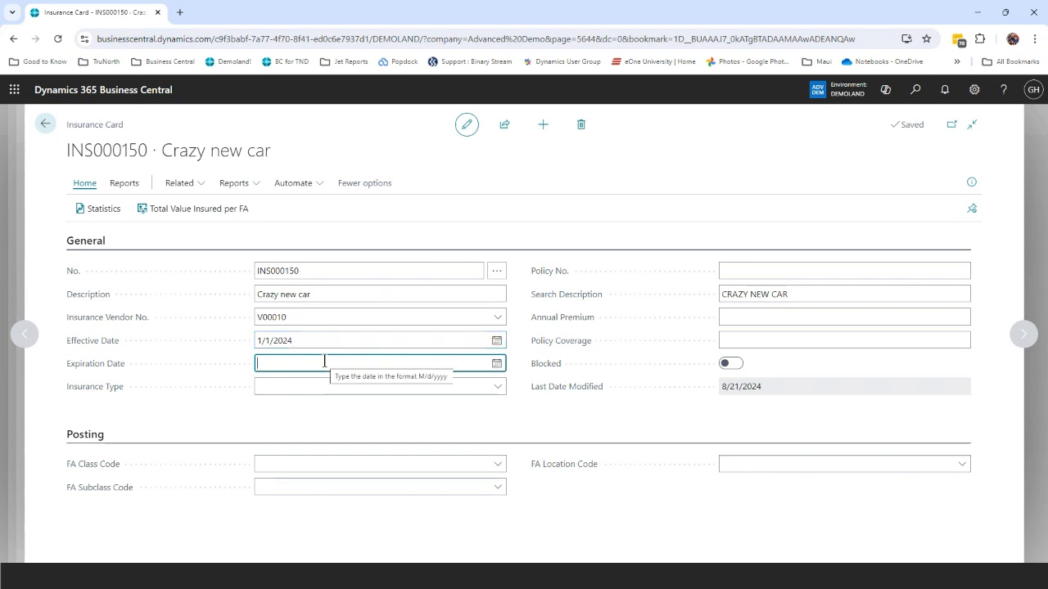
{"action": "type", "text": "12/31/2030"}
{"action": "key", "text": "Tab"}
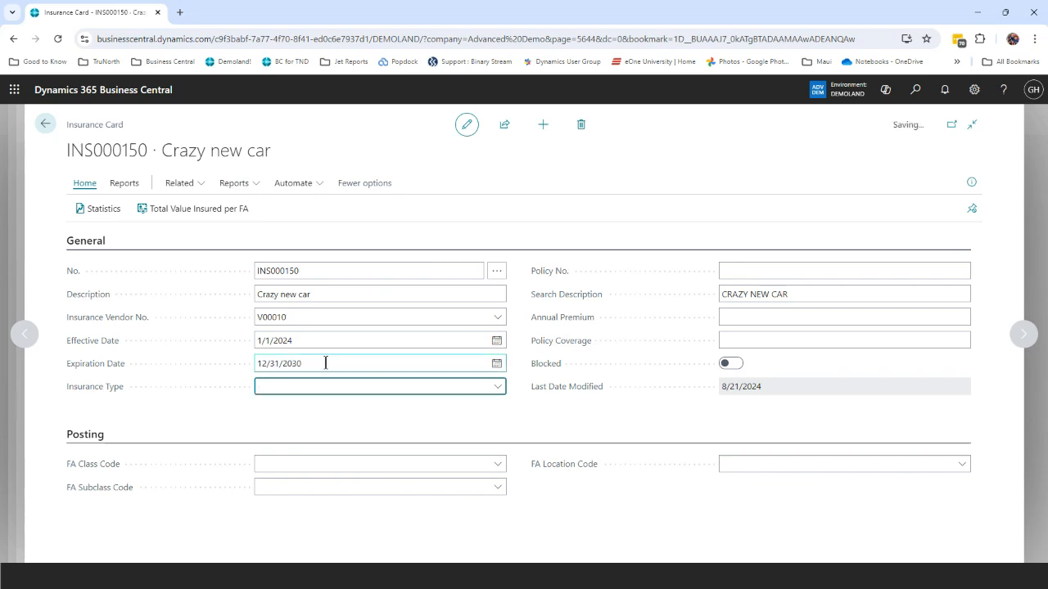
{"action": "left_click", "coordinate": [325, 363]}
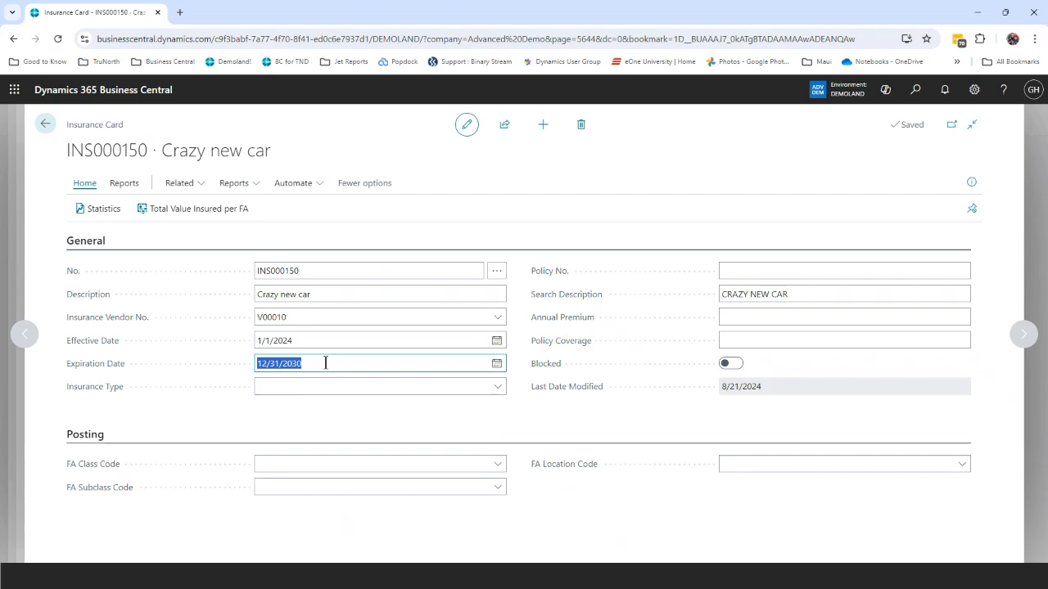
{"action": "left_click", "coordinate": [325, 362]}
Step: Set the insurance type to VEHICLES and enter the policy number on the insurance card
{"action": "left_click", "coordinate": [319, 385]}
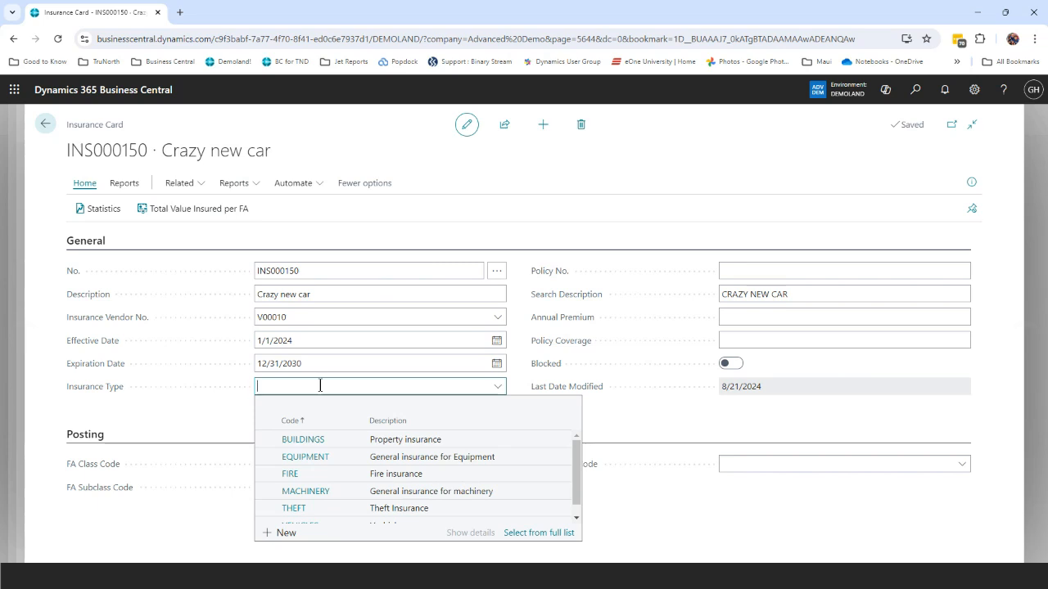
{"action": "scroll", "coordinate": [419, 456], "scroll_direction": "down", "scroll_amount": 1}
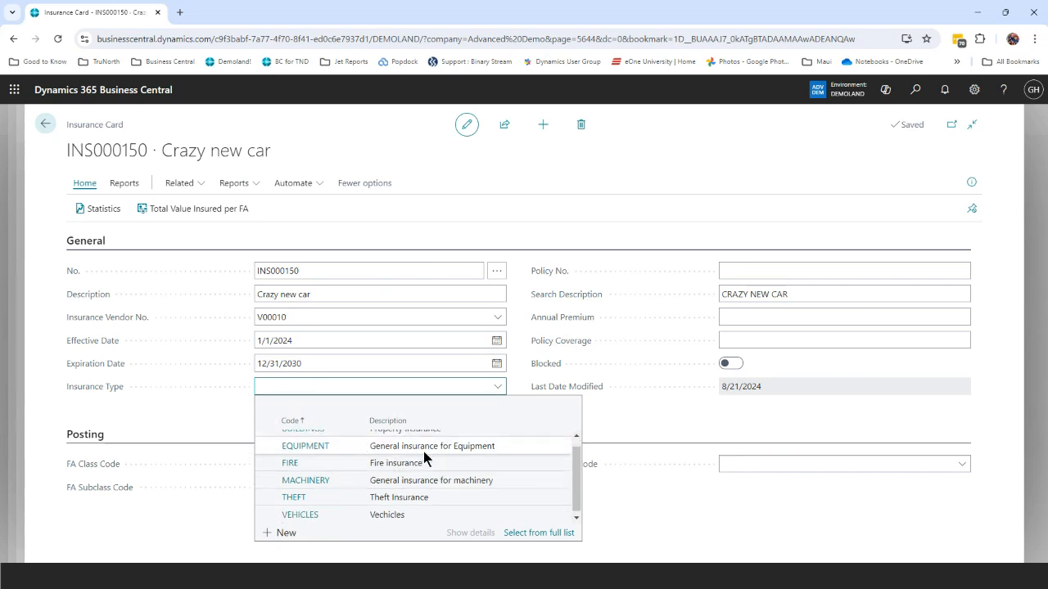
{"action": "left_click", "coordinate": [291, 513]}
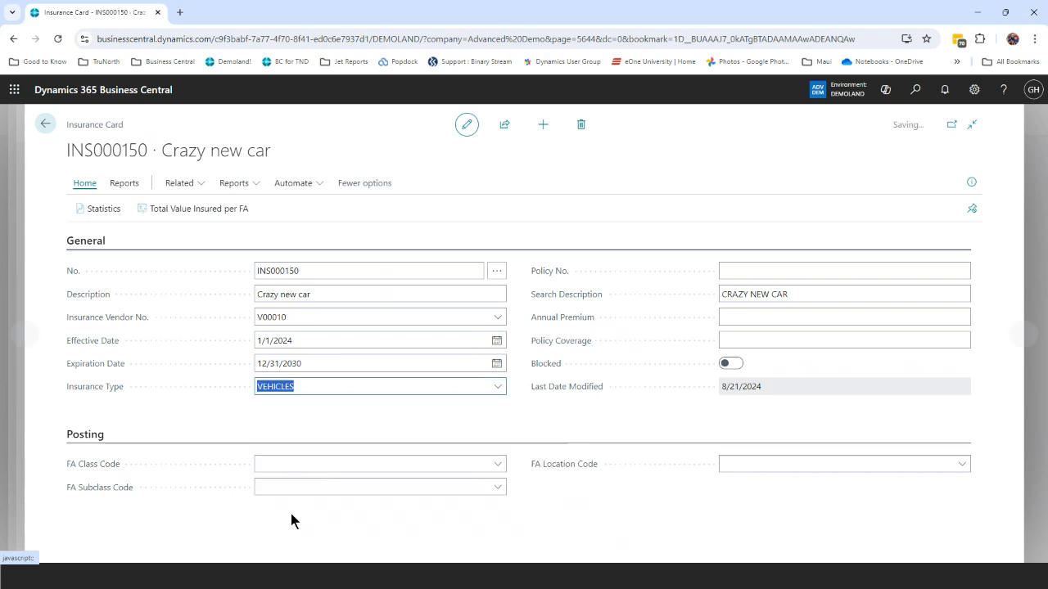
{"action": "left_click", "coordinate": [739, 270]}
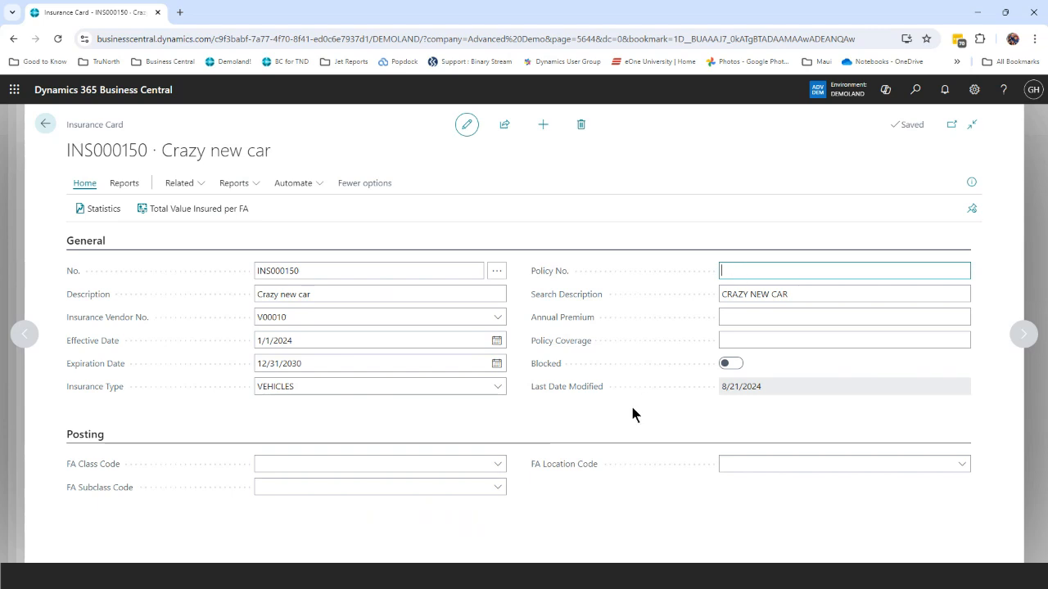
{"action": "type", "text": "CRAZY010124"}
{"action": "key", "text": "Tab"}
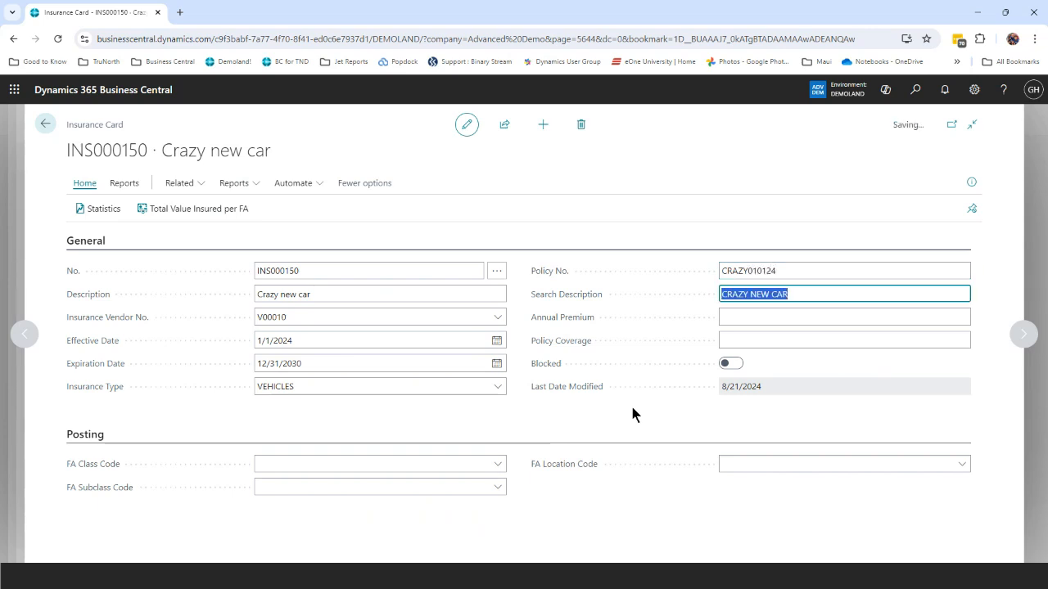
Step: Set the annual premium to 1,800 and the policy coverage to 150,000
{"action": "left_click", "coordinate": [759, 317]}
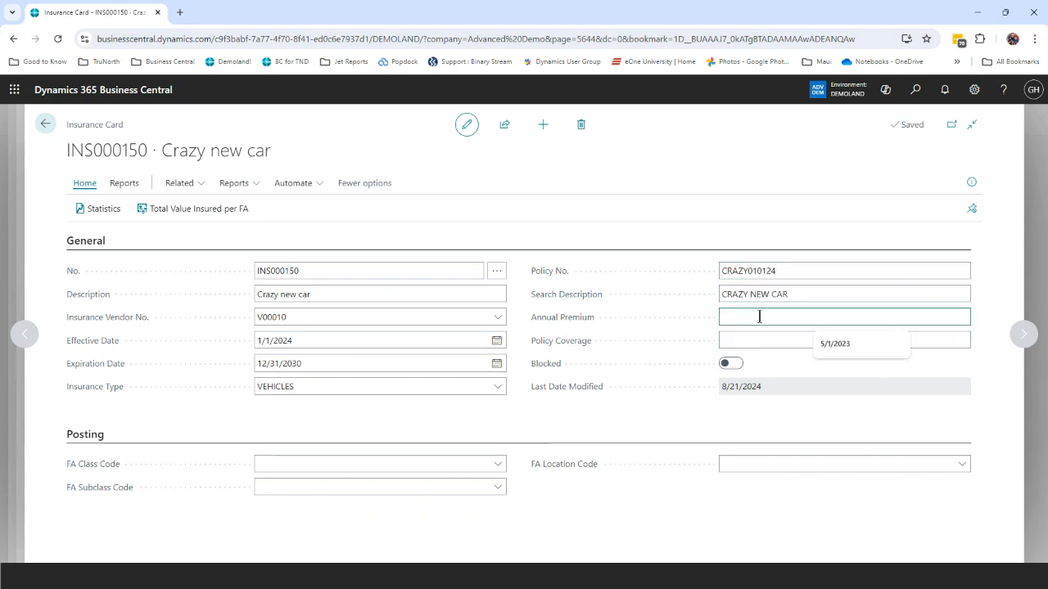
{"action": "type", "text": "1800."}
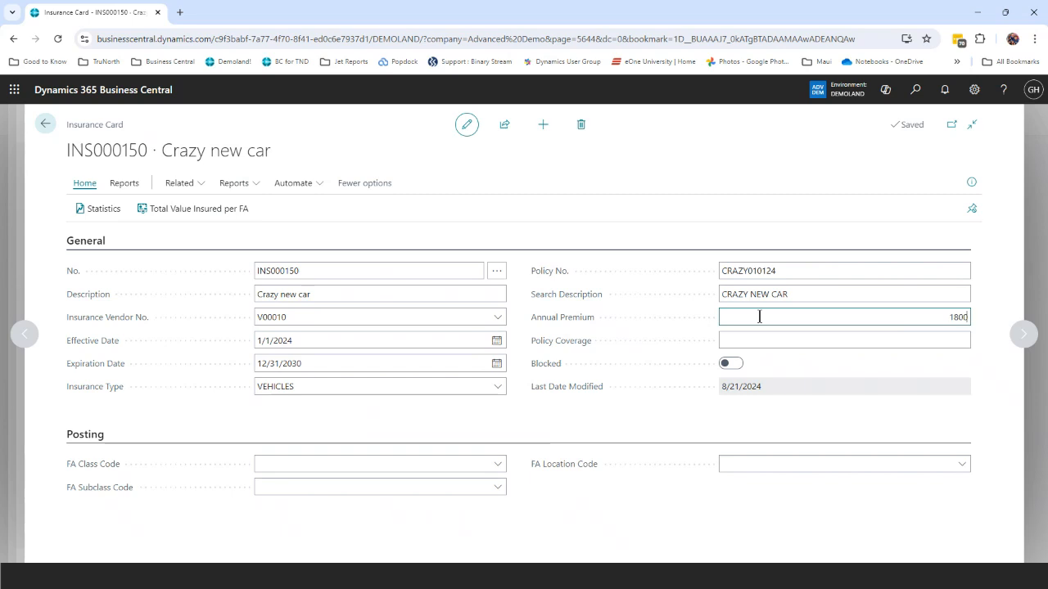
{"action": "left_click", "coordinate": [764, 337]}
{"action": "type", "text": "150,0000"}
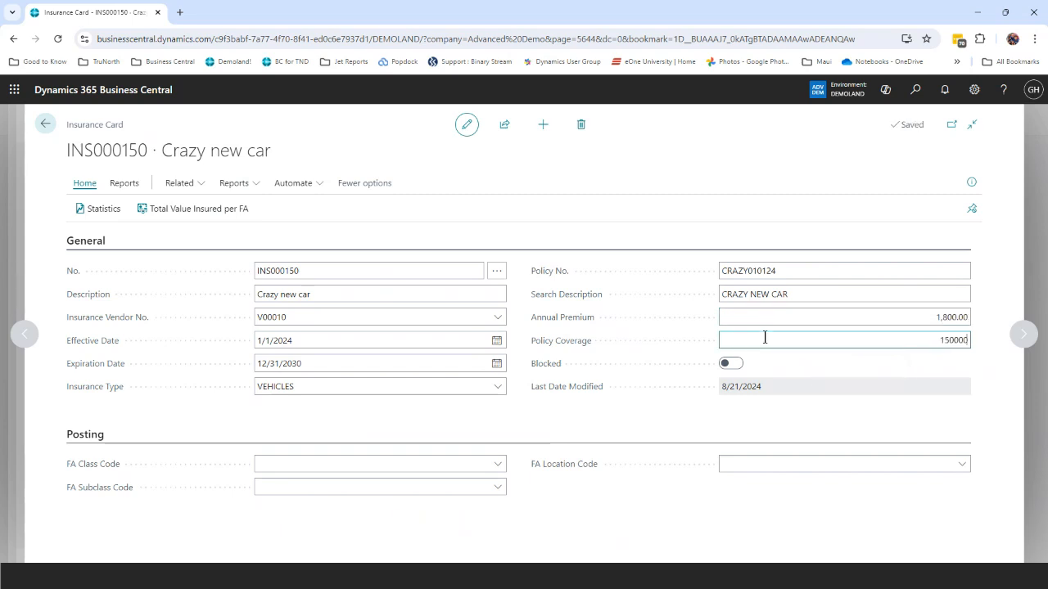
{"action": "key", "text": "Tab"}
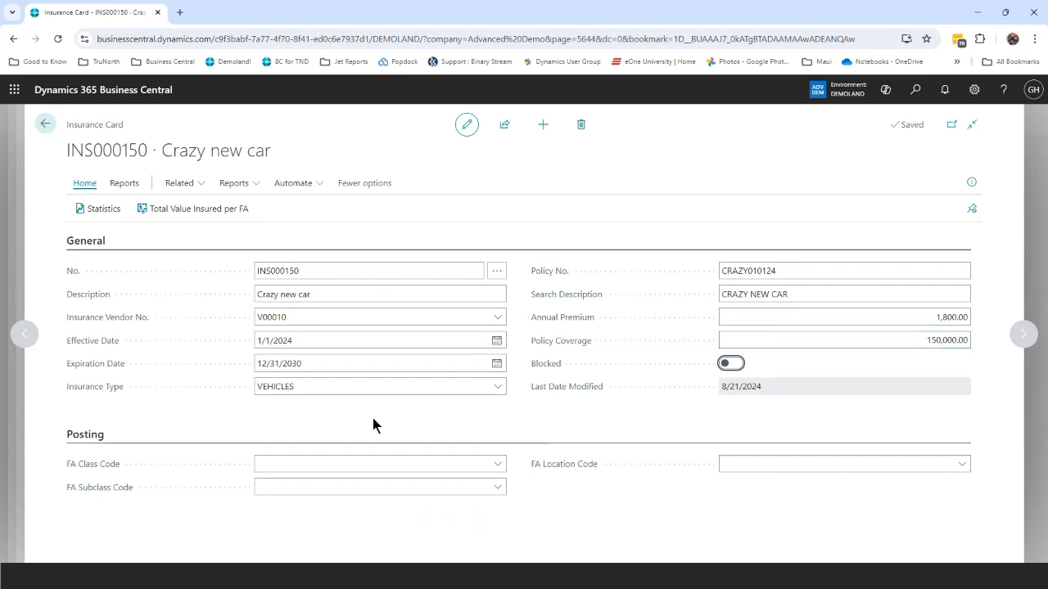
Step: Set the card's posting codes to FA class TANGIBLE, FA subclass VEHICLES and FA location GARAGE
{"action": "left_click", "coordinate": [499, 466]}
{"action": "left_click", "coordinate": [312, 401]}
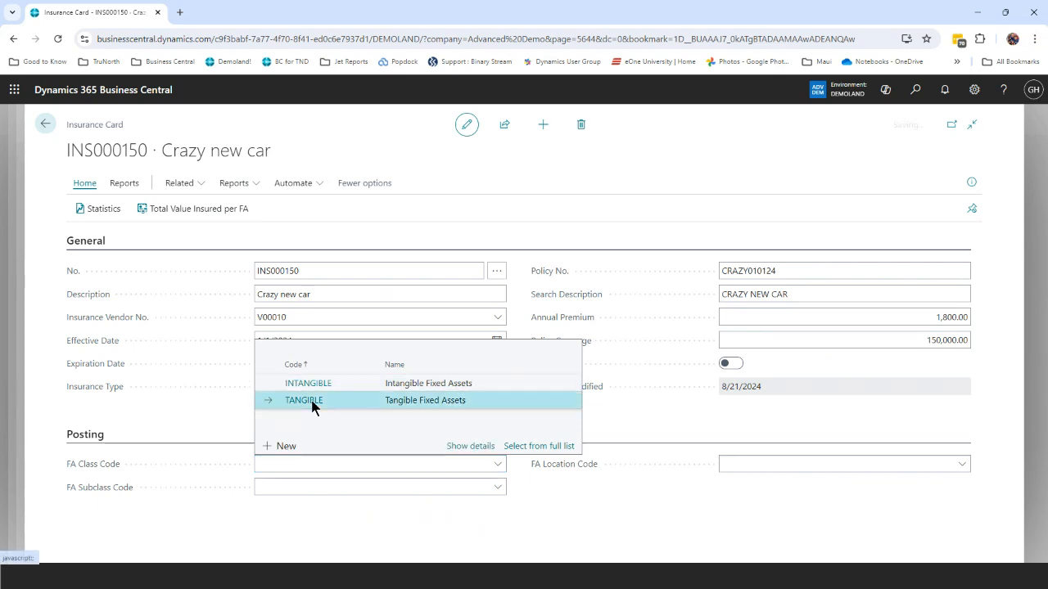
{"action": "left_click", "coordinate": [498, 489]}
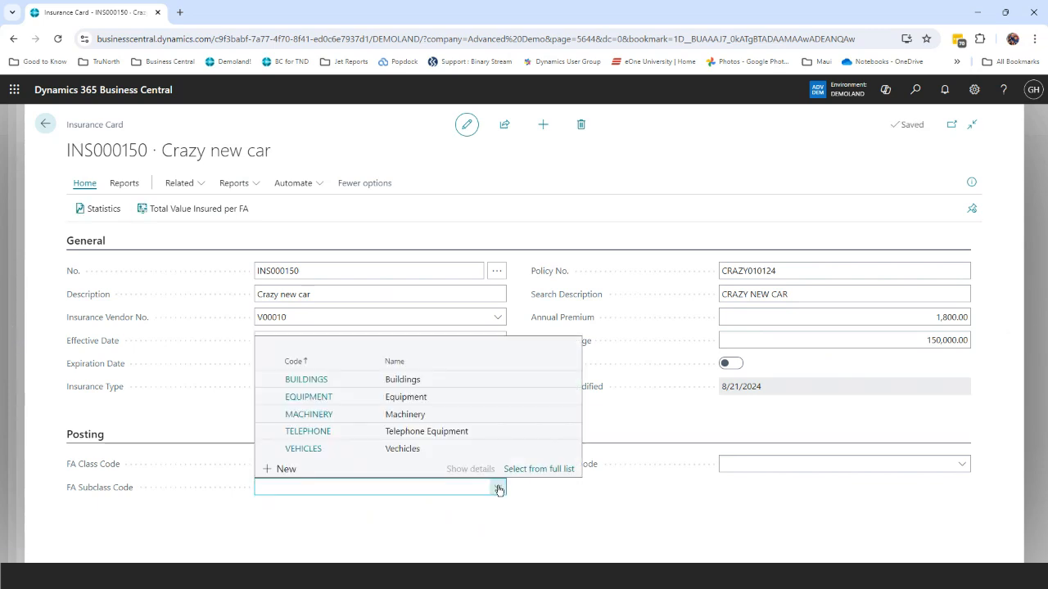
{"action": "left_click", "coordinate": [302, 448]}
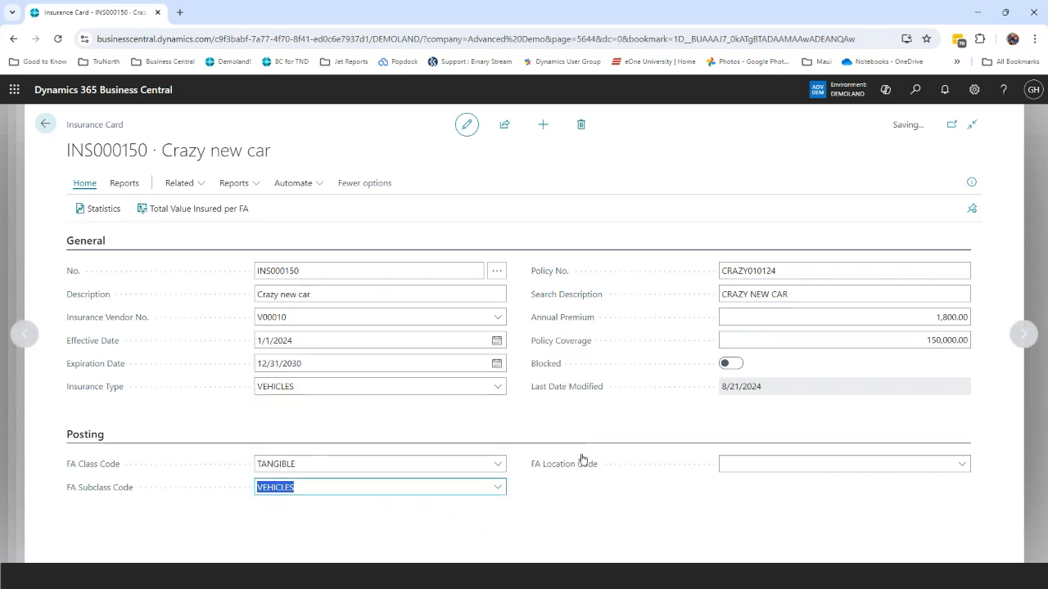
{"action": "left_click", "coordinate": [962, 465]}
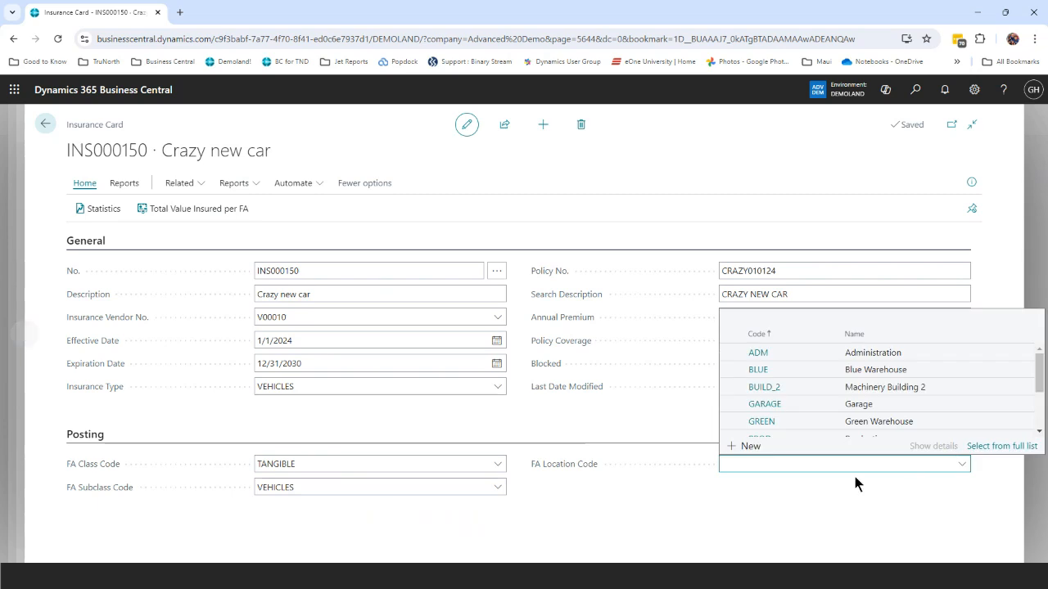
{"action": "left_click", "coordinate": [765, 405]}
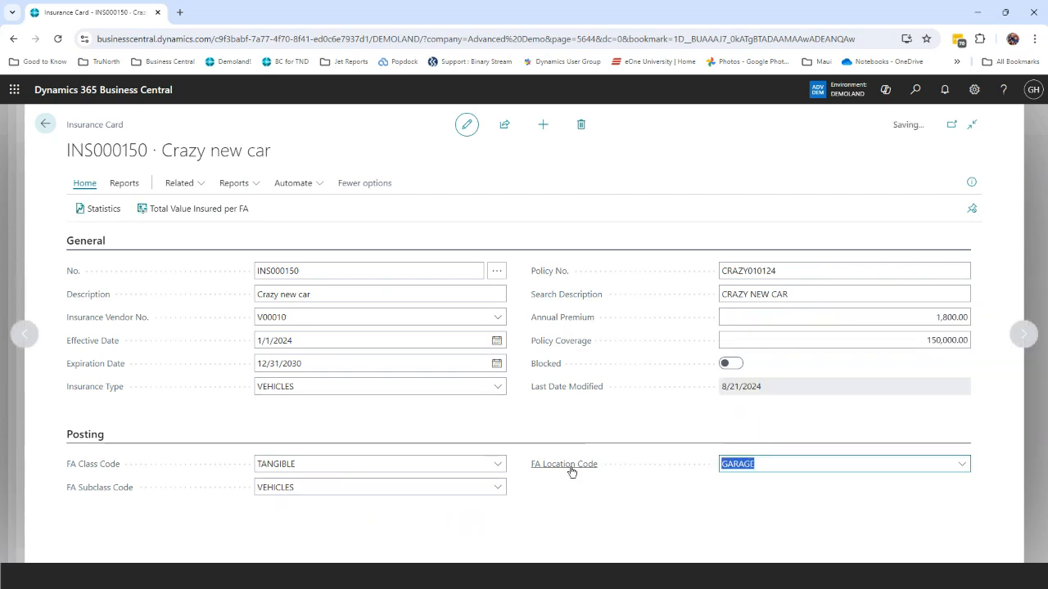
{"action": "mouse_move", "coordinate": [570, 473]}
Step: Find the Fixed Asset Insurance Journals by searching for "fix asset ins jou" and open them
{"action": "left_click", "coordinate": [917, 92]}
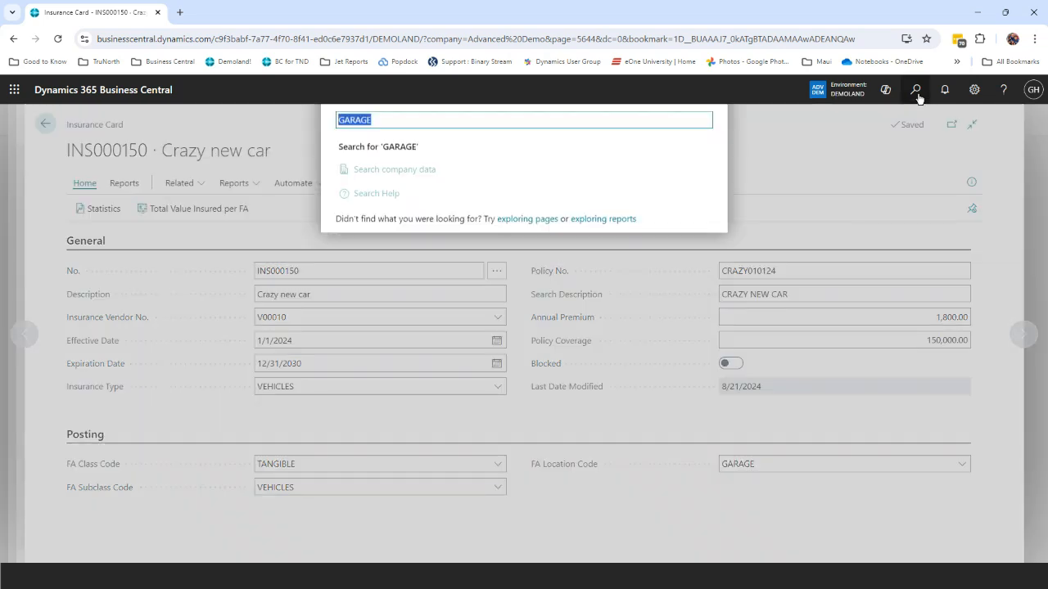
{"action": "type", "text": "fix"}
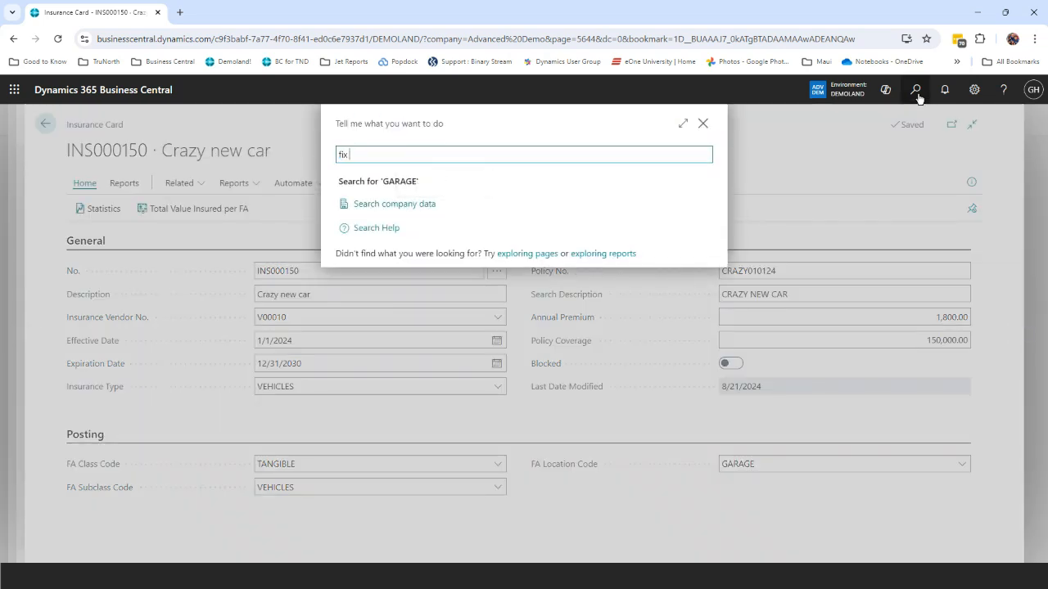
{"action": "type", "text": " asset ins jou"}
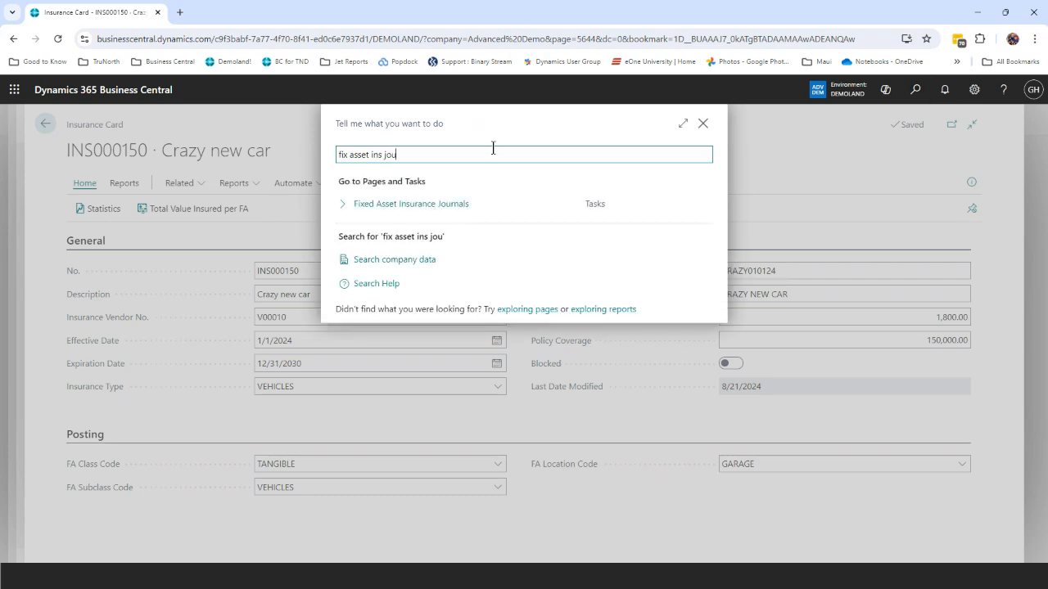
{"action": "left_click", "coordinate": [442, 206]}
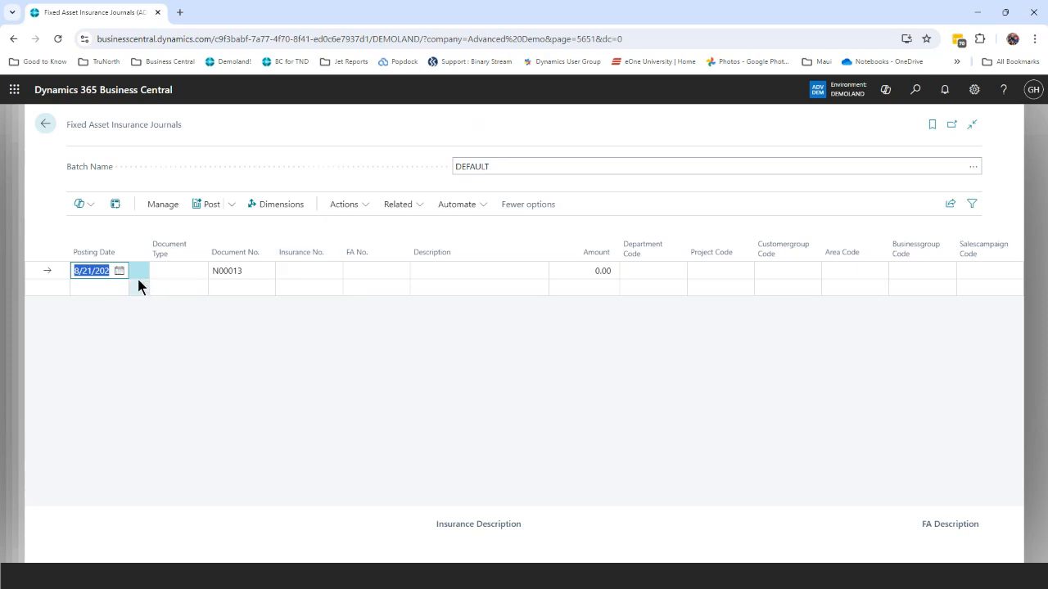
Step: Set the first journal line's posting date to 1/1/2024 and its insurance number to INS000150, the Crazy new car policy
{"action": "type", "text": "010124"}
{"action": "key", "text": "Tab"}
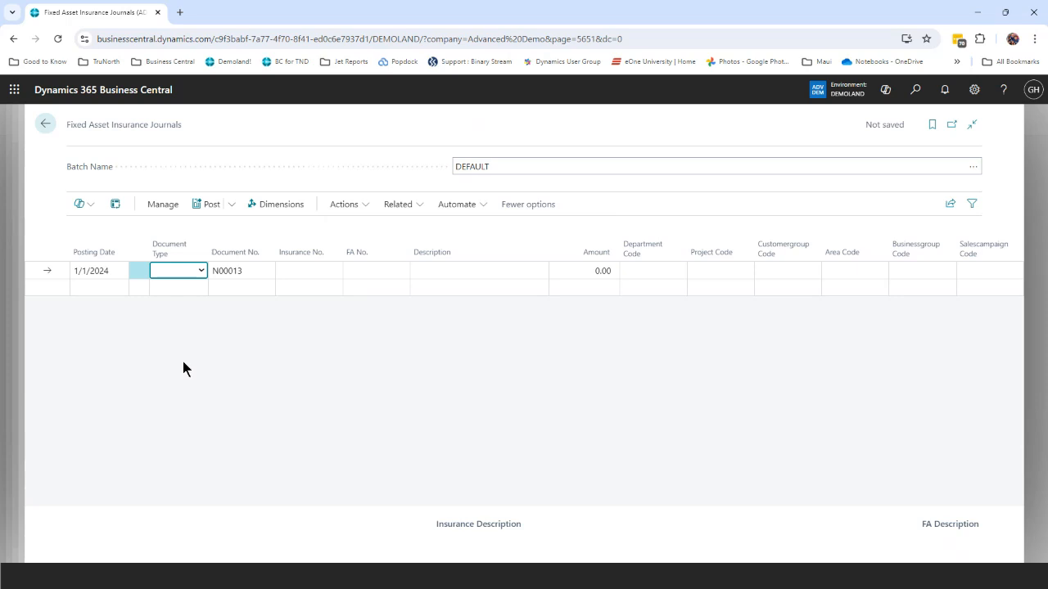
{"action": "key", "text": "Tab"}
{"action": "key", "text": "Tab"}
{"action": "left_click", "coordinate": [332, 273]}
{"action": "scroll", "coordinate": [368, 357], "scroll_direction": "down", "scroll_amount": 3}
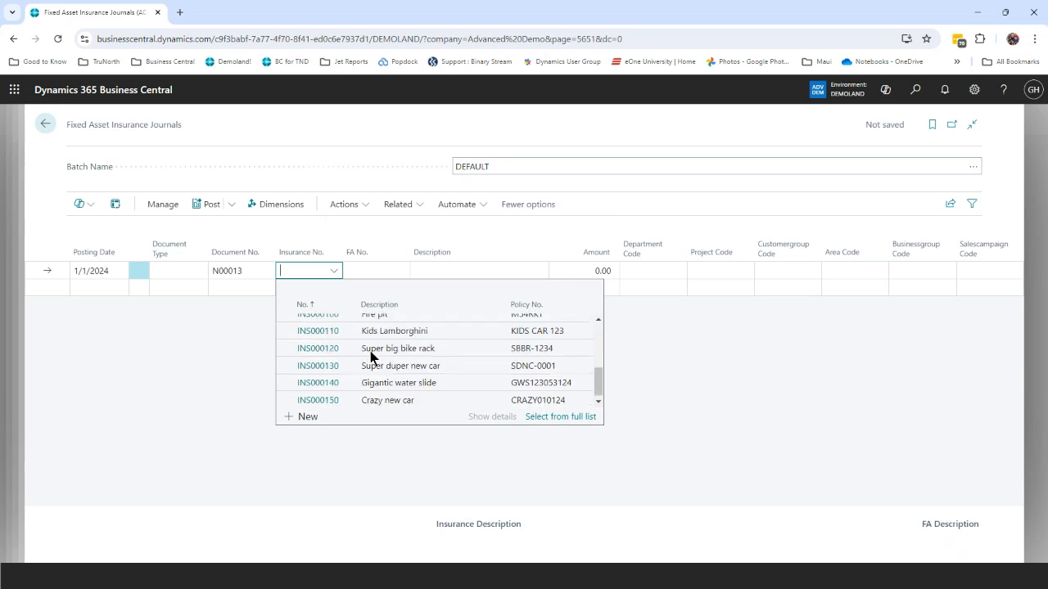
{"action": "left_click", "coordinate": [323, 398]}
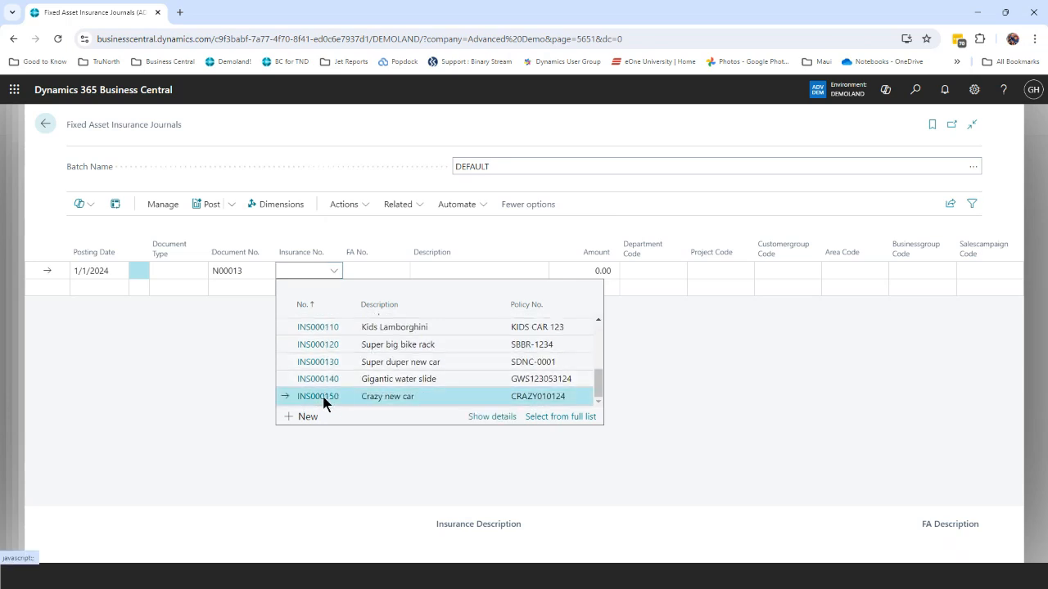
Step: Assign the Crazy new car fixed asset to the insurance journal line and set its amount to 150,000
{"action": "left_click", "coordinate": [401, 271]}
{"action": "scroll", "coordinate": [423, 339], "scroll_direction": "down", "scroll_amount": 2}
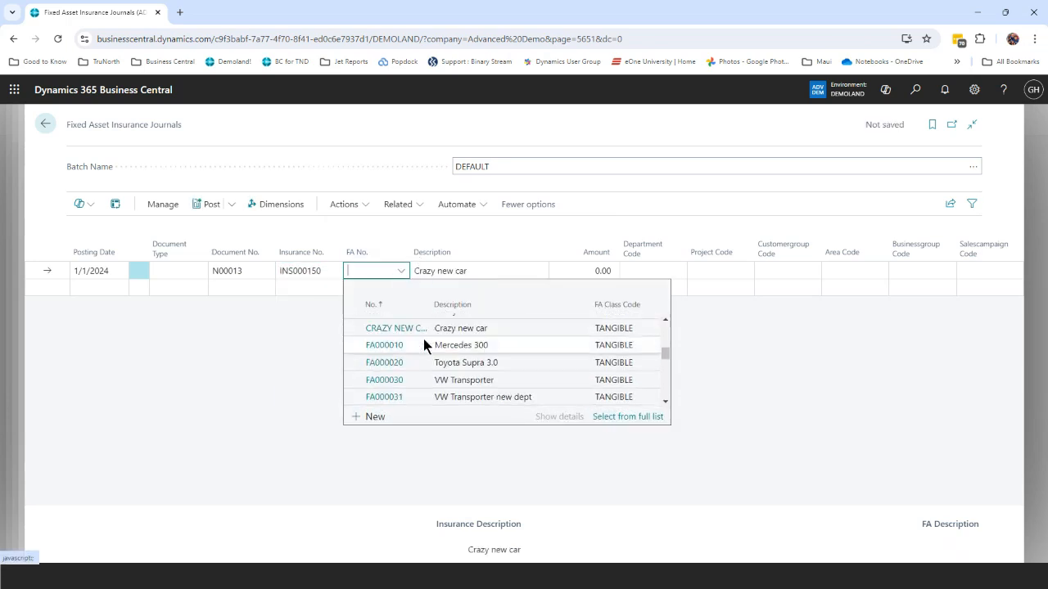
{"action": "left_click", "coordinate": [376, 329]}
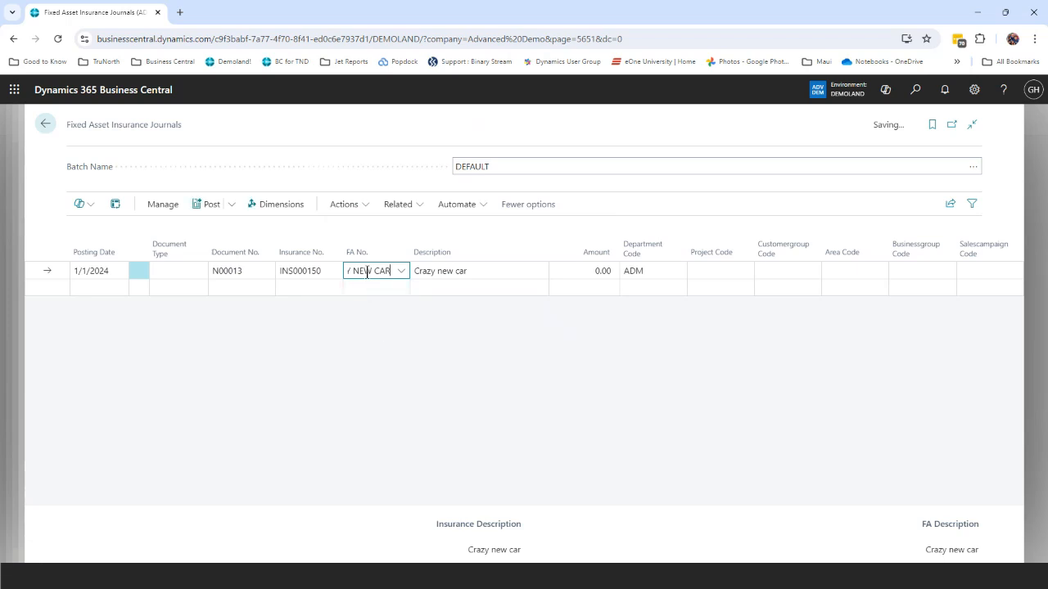
{"action": "left_click", "coordinate": [472, 271]}
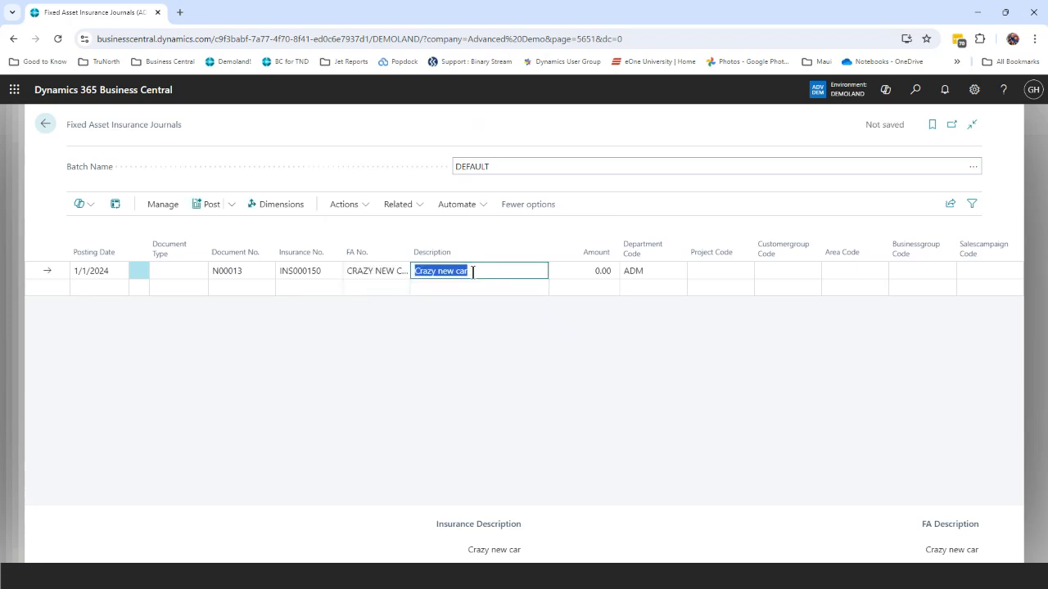
{"action": "left_click", "coordinate": [571, 269]}
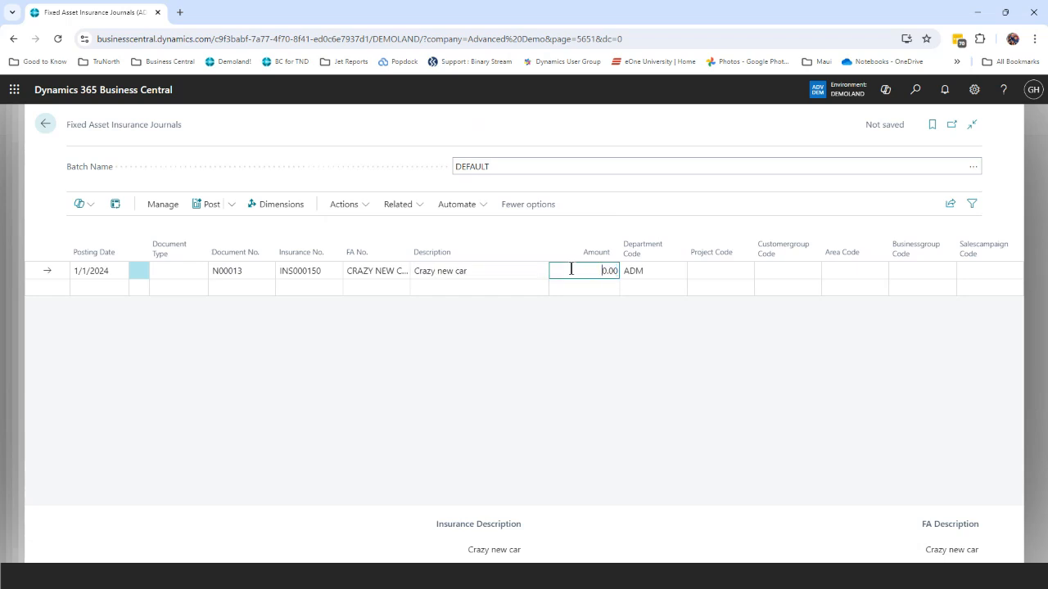
{"action": "type", "text": "150,"}
{"action": "type", "text": "0000"}
{"action": "key", "text": "Tab"}
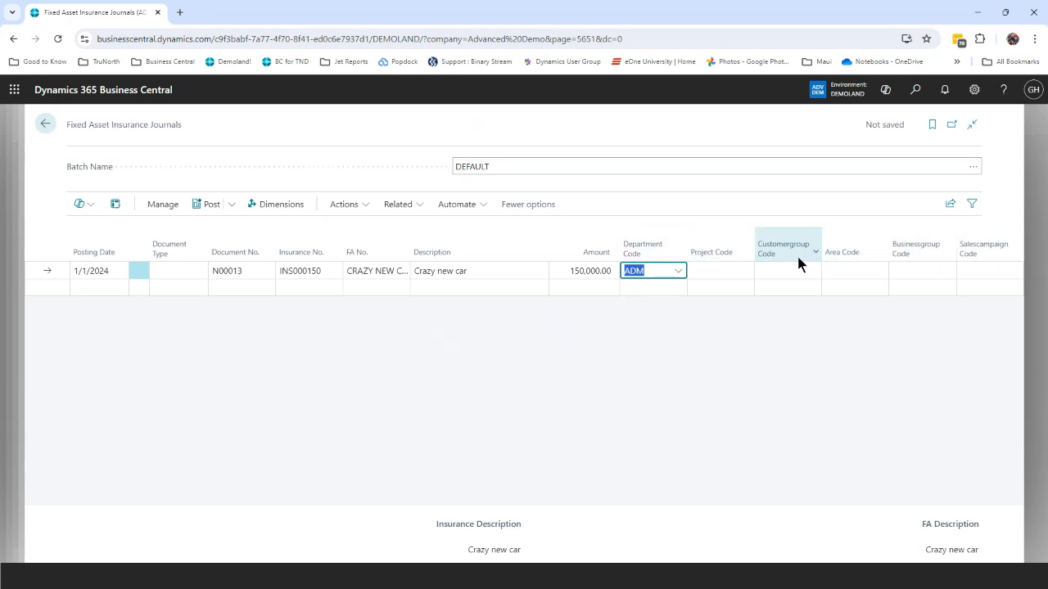
{"action": "mouse_move", "coordinate": [725, 265]}
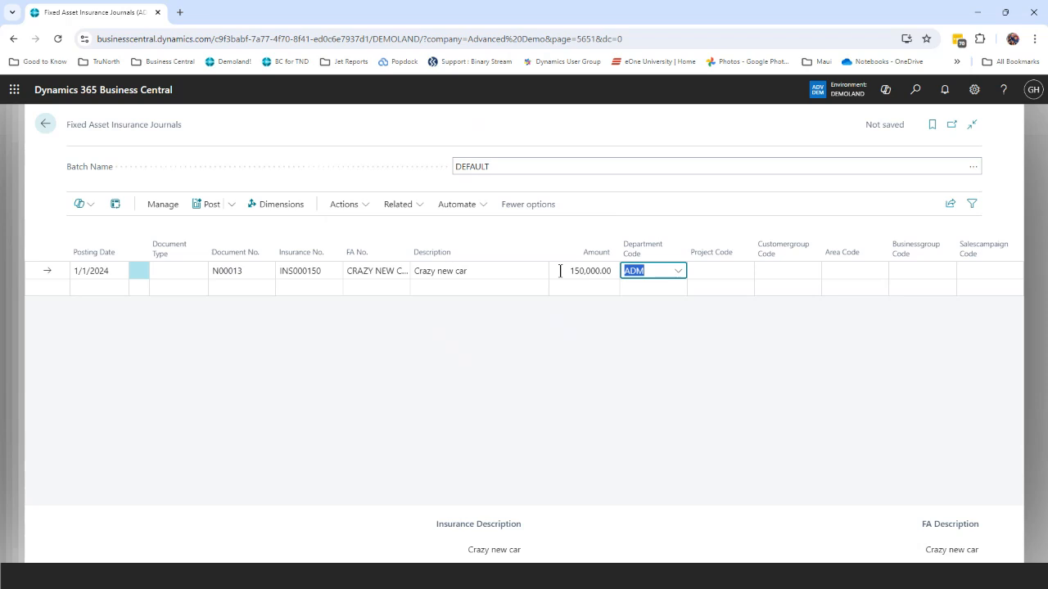
Step: Post the insurance journal line for Crazy new car and return to its insurance card
{"action": "left_click", "coordinate": [202, 205]}
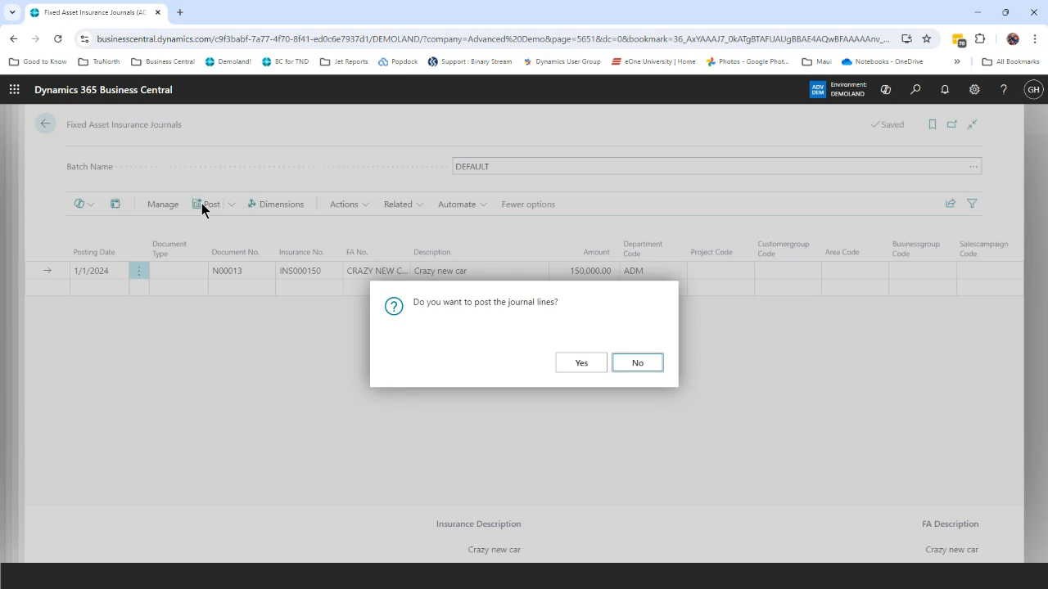
{"action": "left_click", "coordinate": [582, 362]}
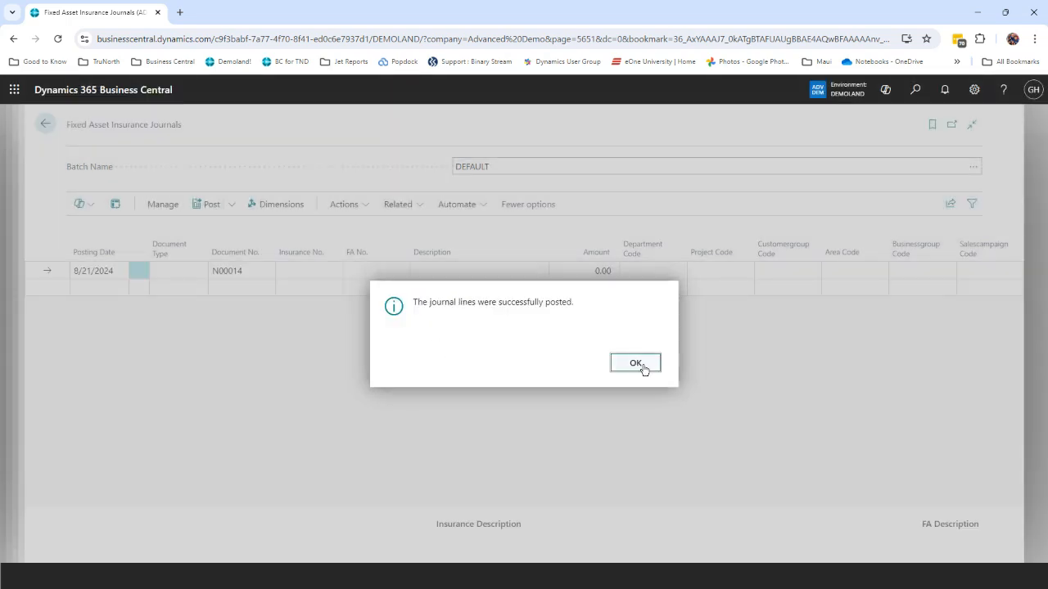
{"action": "left_click", "coordinate": [639, 366]}
{"action": "left_click", "coordinate": [47, 124]}
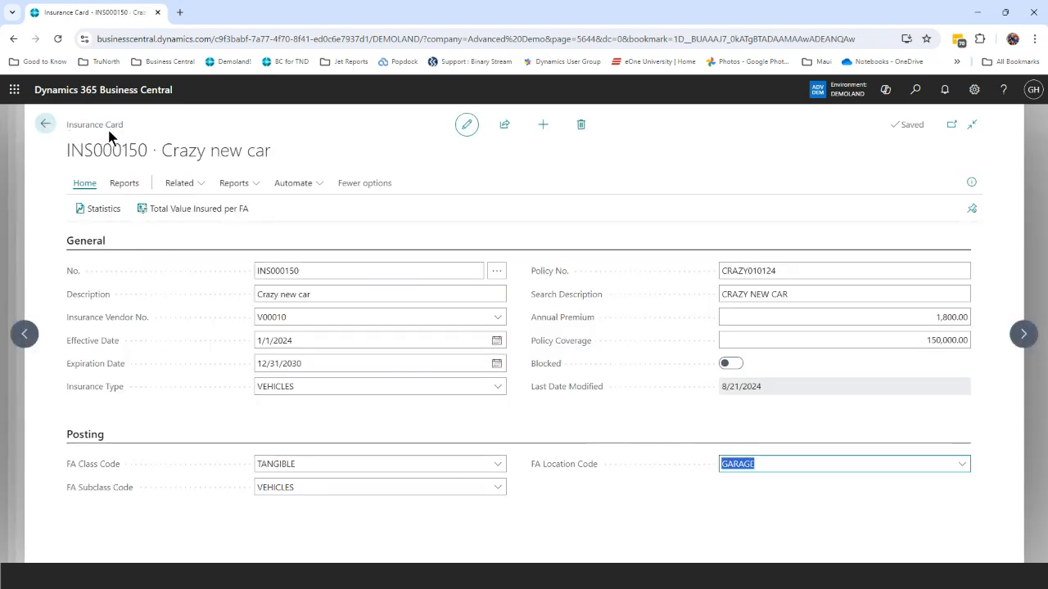
Step: Check the insurance statistics of the Crazy new car policy and return to its card
{"action": "left_click", "coordinate": [83, 187]}
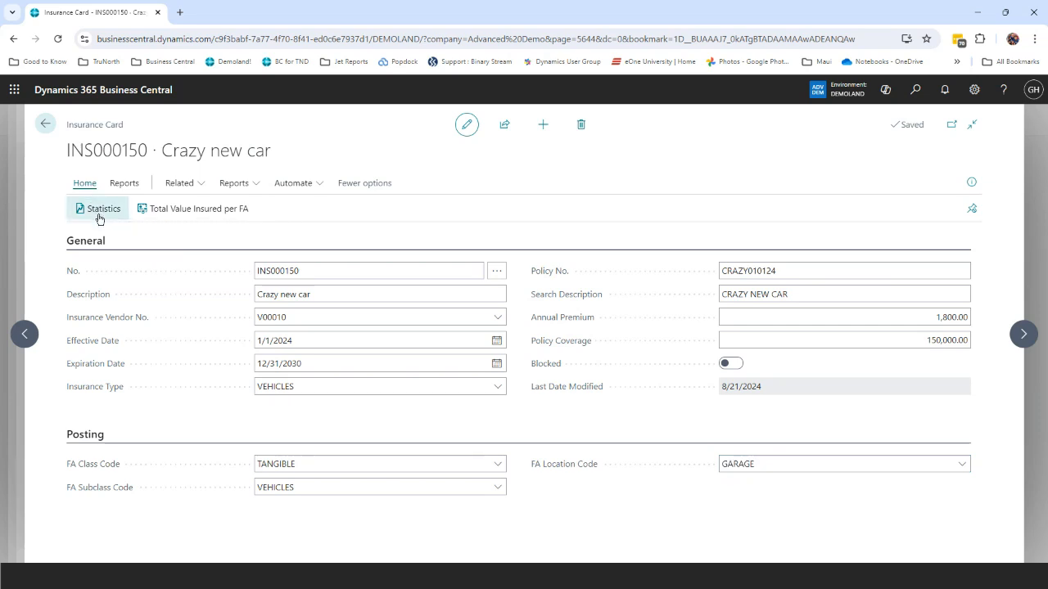
{"action": "left_click", "coordinate": [98, 209]}
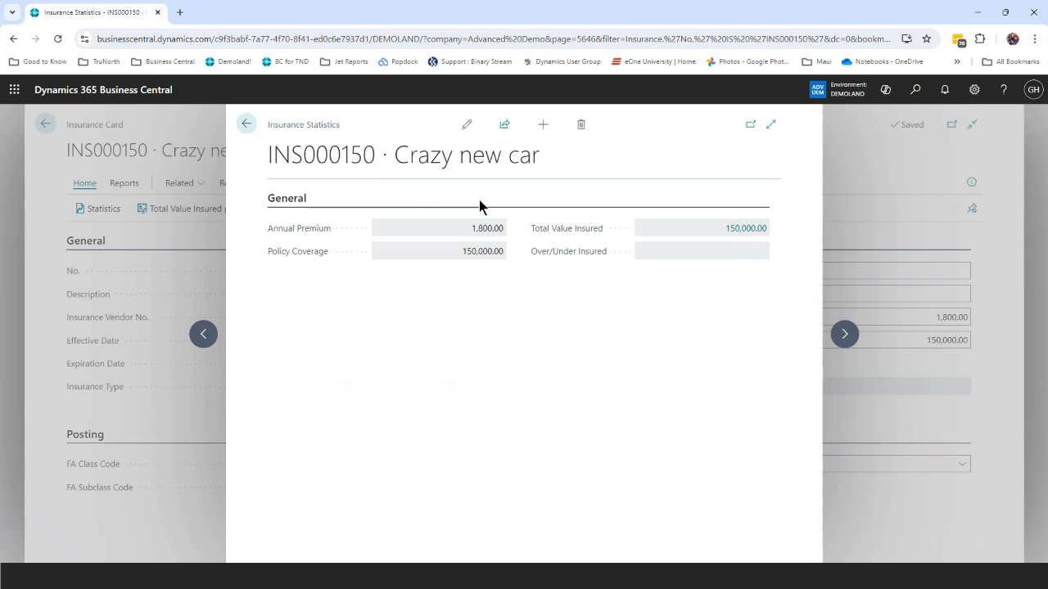
{"action": "left_click", "coordinate": [246, 124]}
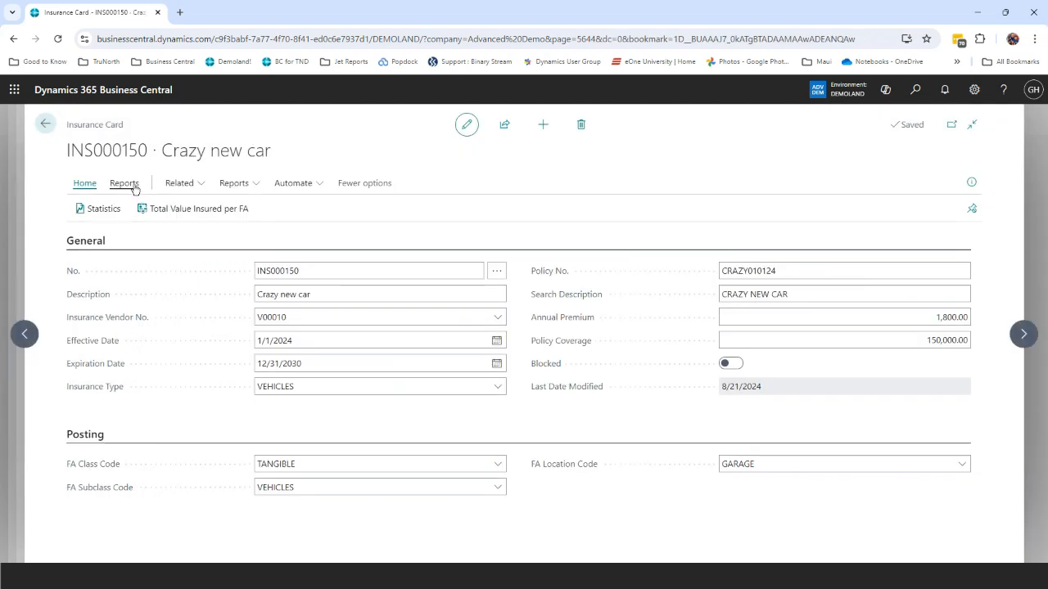
Step: Preview the Fixed Asset Insurance Analysis report filtered to insurance number INS000150 and close the preview after reading it
{"action": "left_click", "coordinate": [133, 188]}
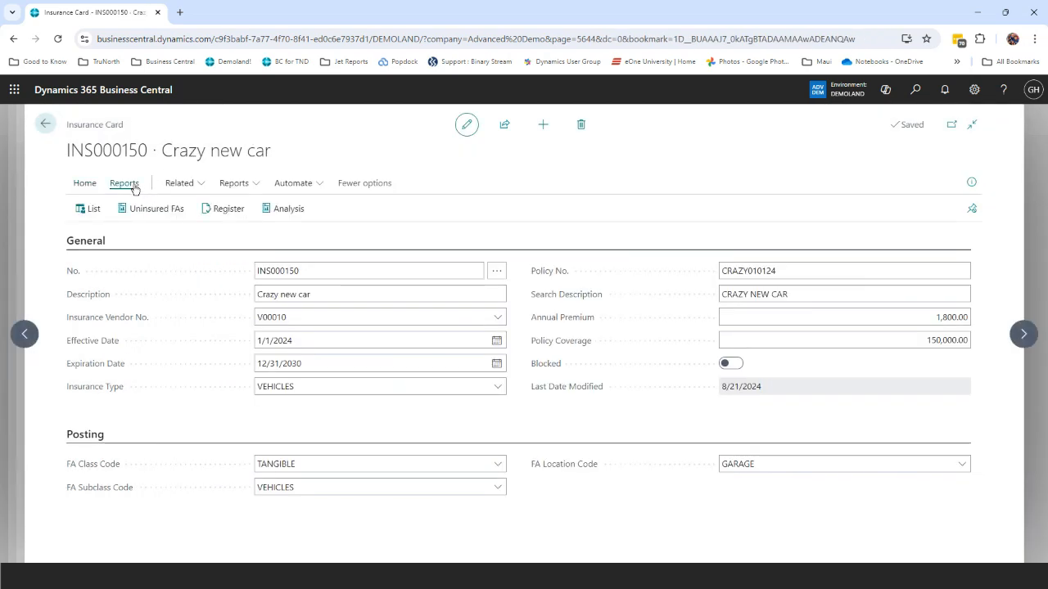
{"action": "left_click", "coordinate": [287, 212]}
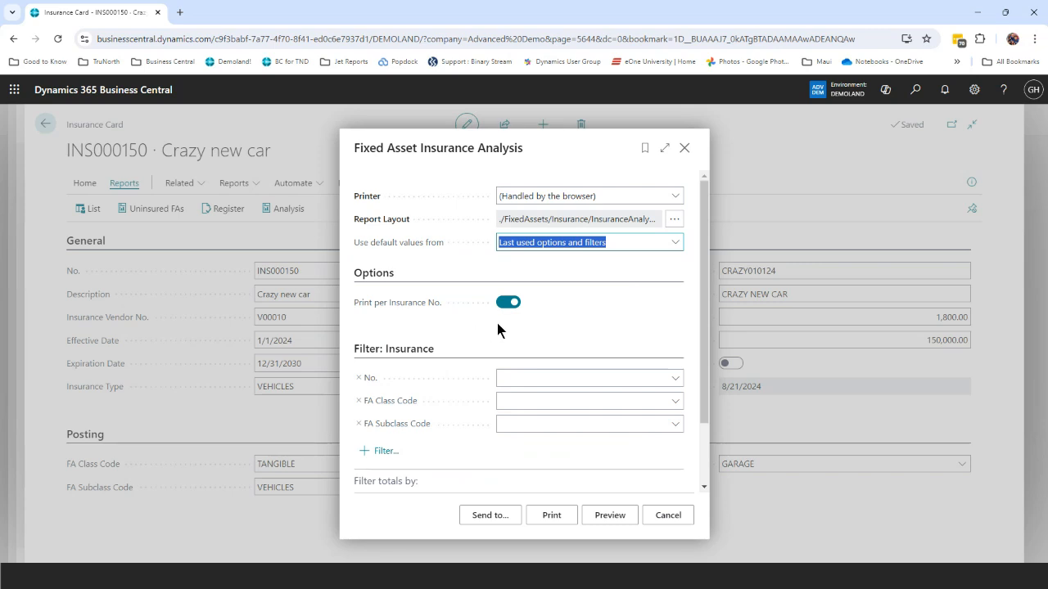
{"action": "left_click", "coordinate": [503, 377]}
{"action": "scroll", "coordinate": [559, 450], "scroll_direction": "down", "scroll_amount": 5}
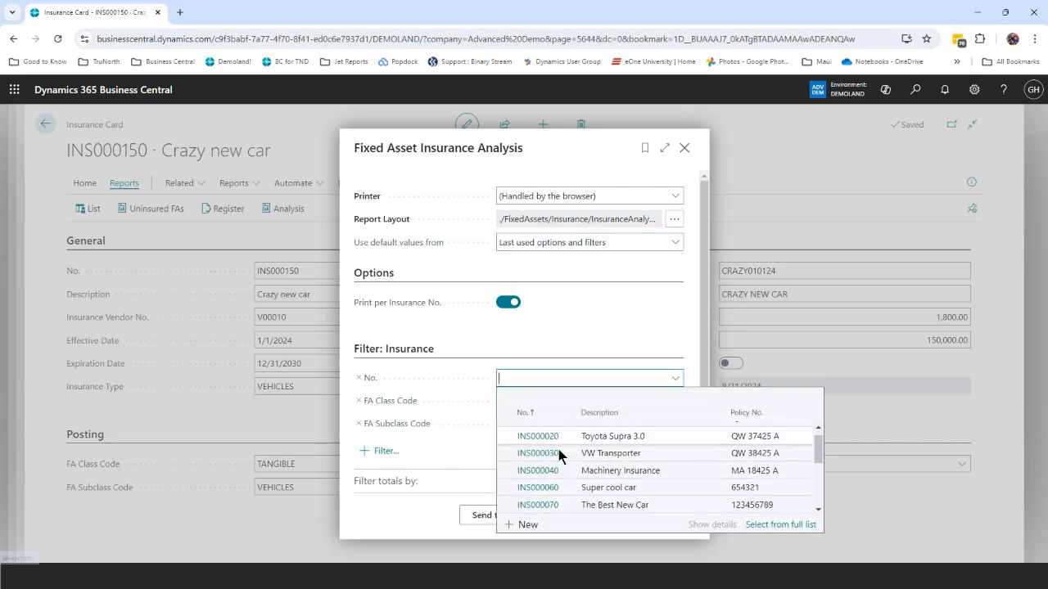
{"action": "scroll", "coordinate": [559, 451], "scroll_direction": "down", "scroll_amount": 2}
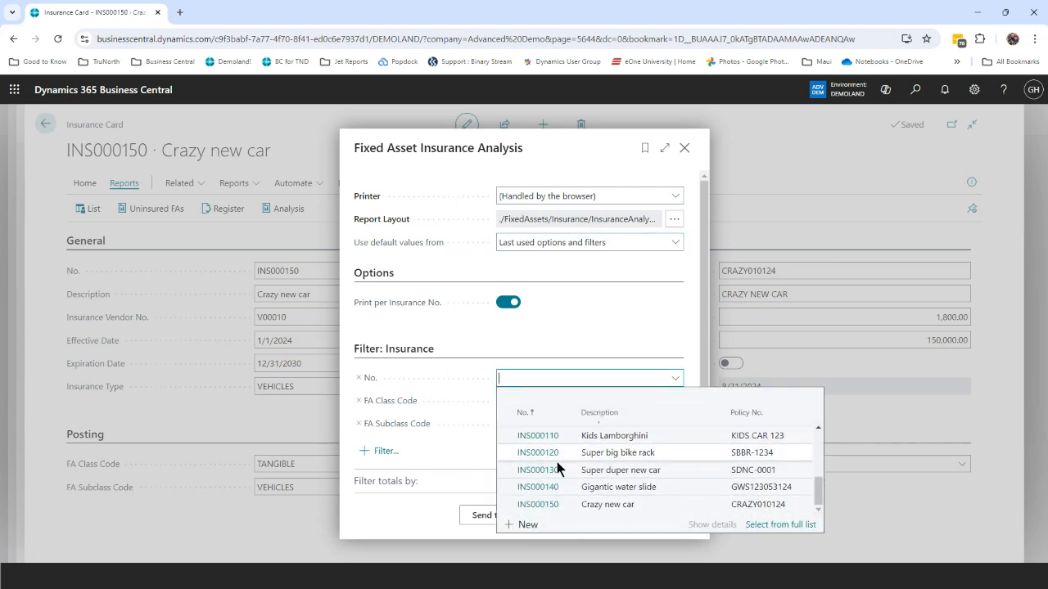
{"action": "left_click", "coordinate": [539, 505]}
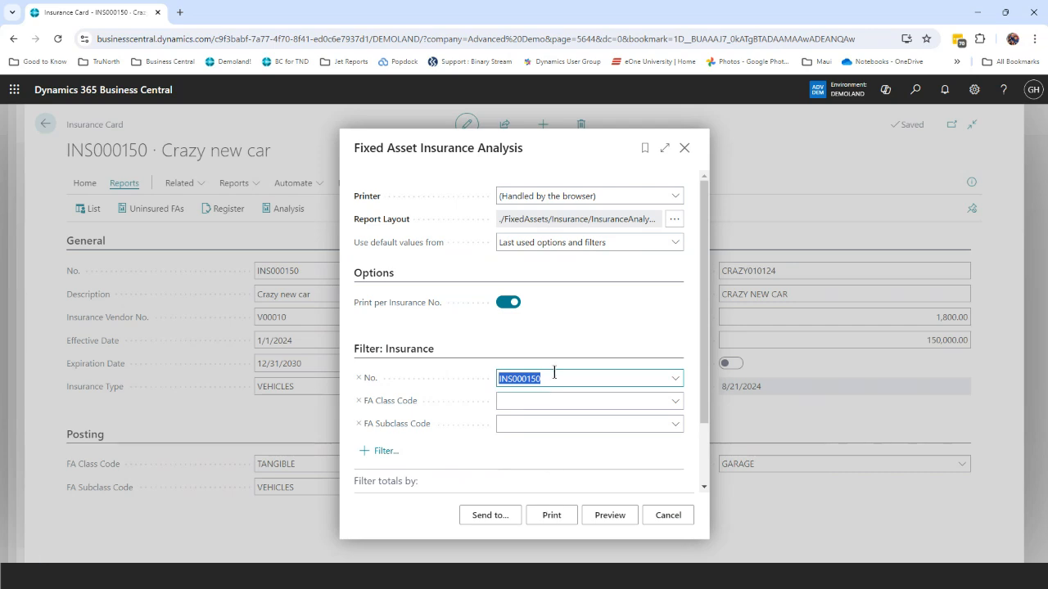
{"action": "left_click", "coordinate": [610, 516]}
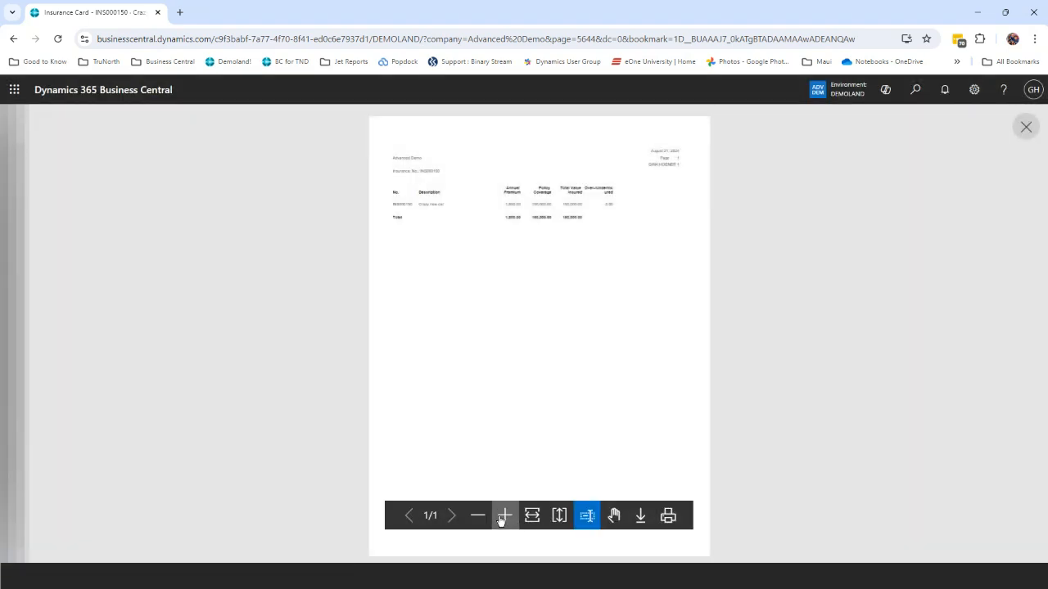
{"action": "left_click", "coordinate": [502, 516]}
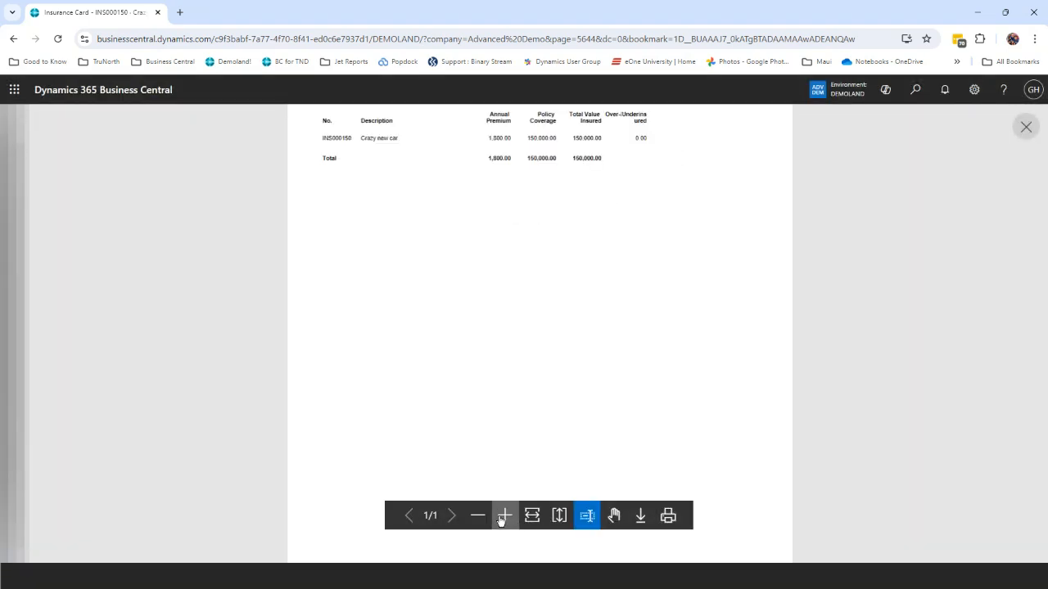
{"action": "left_click", "coordinate": [503, 516]}
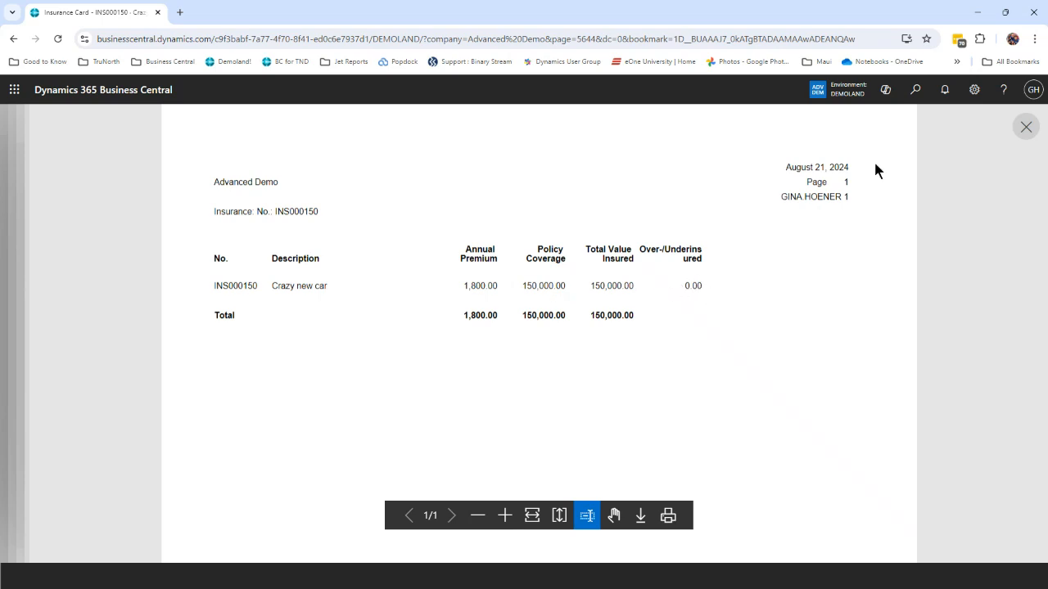
{"action": "left_click", "coordinate": [1025, 127]}
Step: Clear the insurance number filter and preview the insurance analysis for all policies
{"action": "double_click", "coordinate": [553, 377]}
{"action": "key", "text": "Delete"}
{"action": "left_click", "coordinate": [596, 511]}
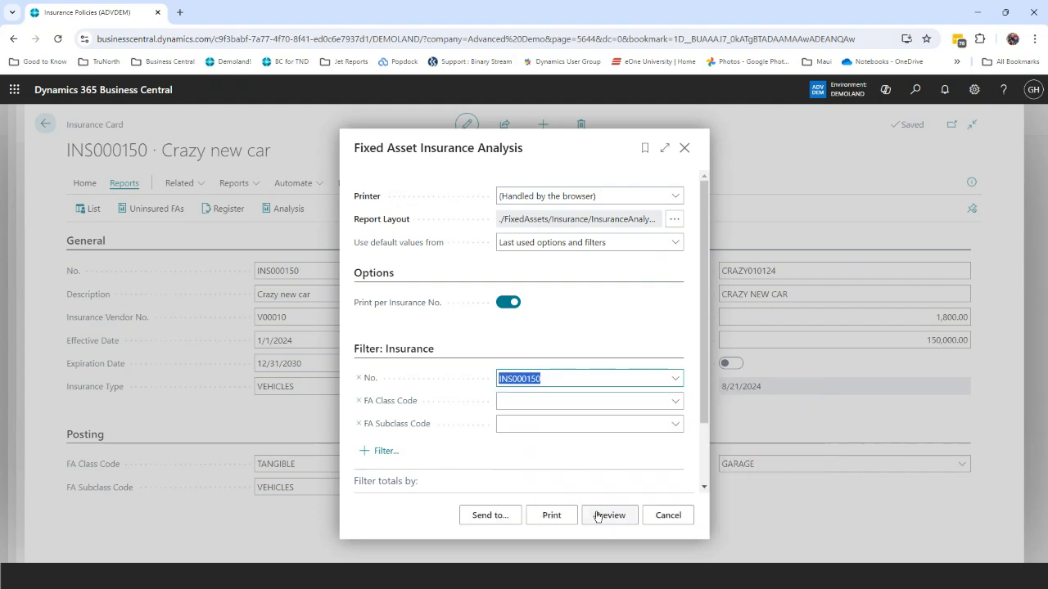
{"action": "key", "text": "Delete"}
{"action": "left_click", "coordinate": [581, 491]}
{"action": "key", "text": "Delete"}
{"action": "left_click", "coordinate": [609, 516]}
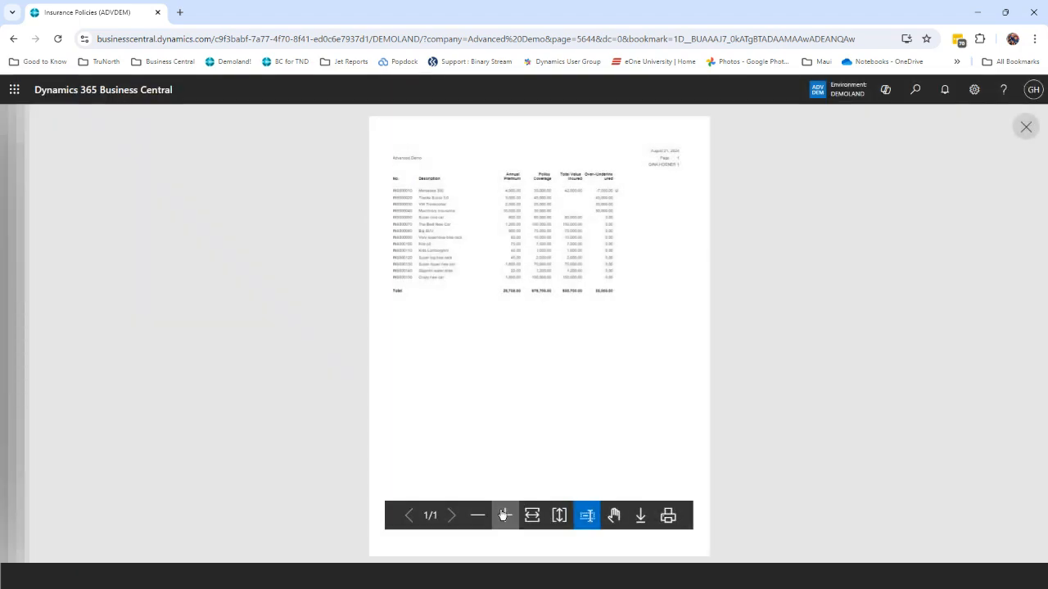
Step: Compare the Mercedes 300's policy coverage with its total value insured in the analysis, and leave the report
{"action": "left_click", "coordinate": [504, 514]}
{"action": "left_click", "coordinate": [503, 515]}
{"action": "scroll", "coordinate": [503, 515], "scroll_direction": "up", "scroll_amount": 3}
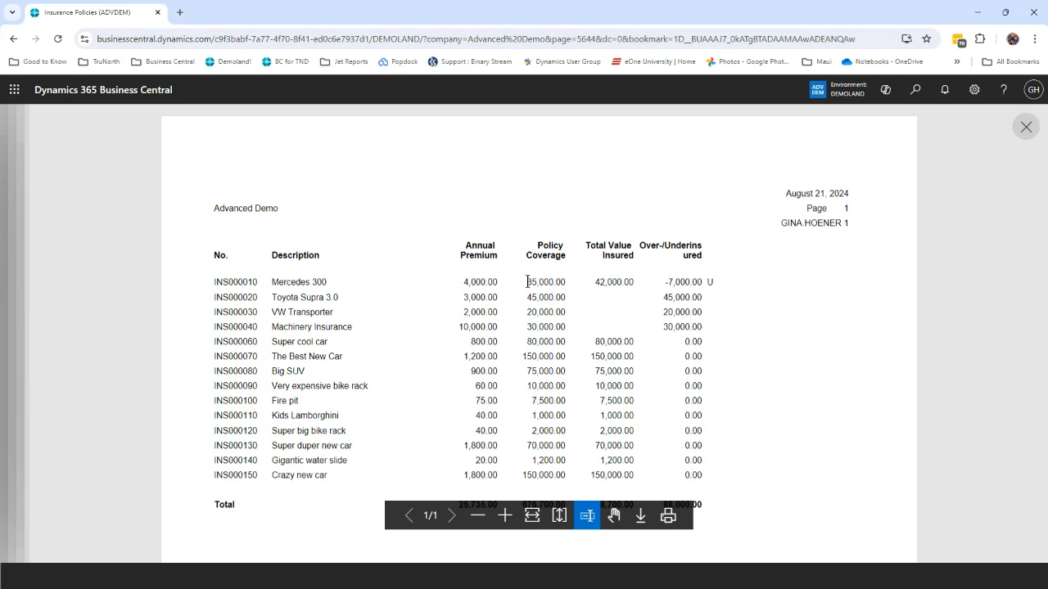
{"action": "left_click_drag", "start_coordinate": [527, 281], "coordinate": [628, 281]}
{"action": "left_click", "coordinate": [628, 281]}
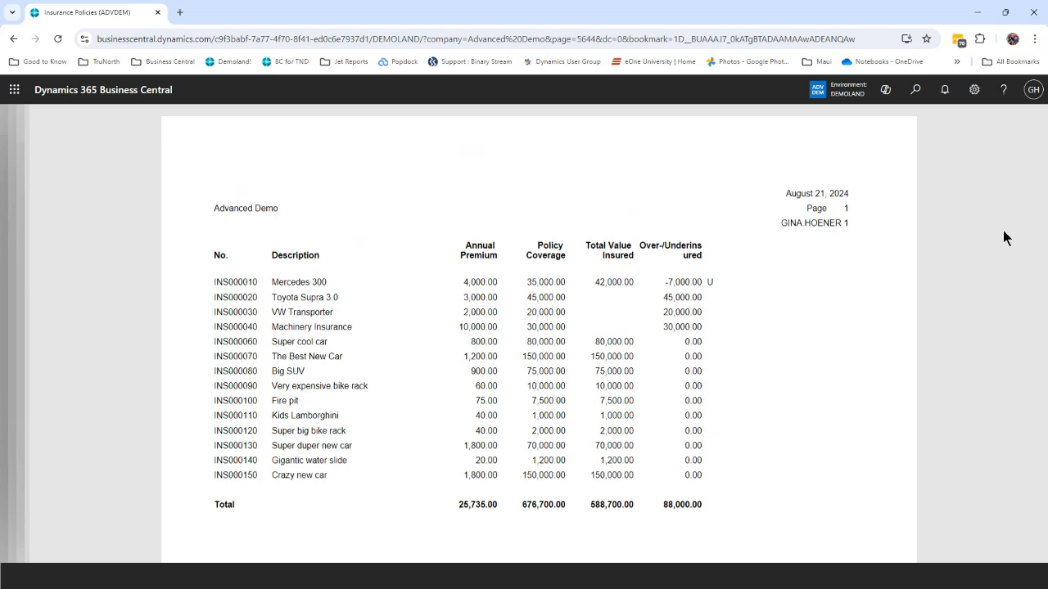
{"action": "mouse_move", "coordinate": [1002, 230]}
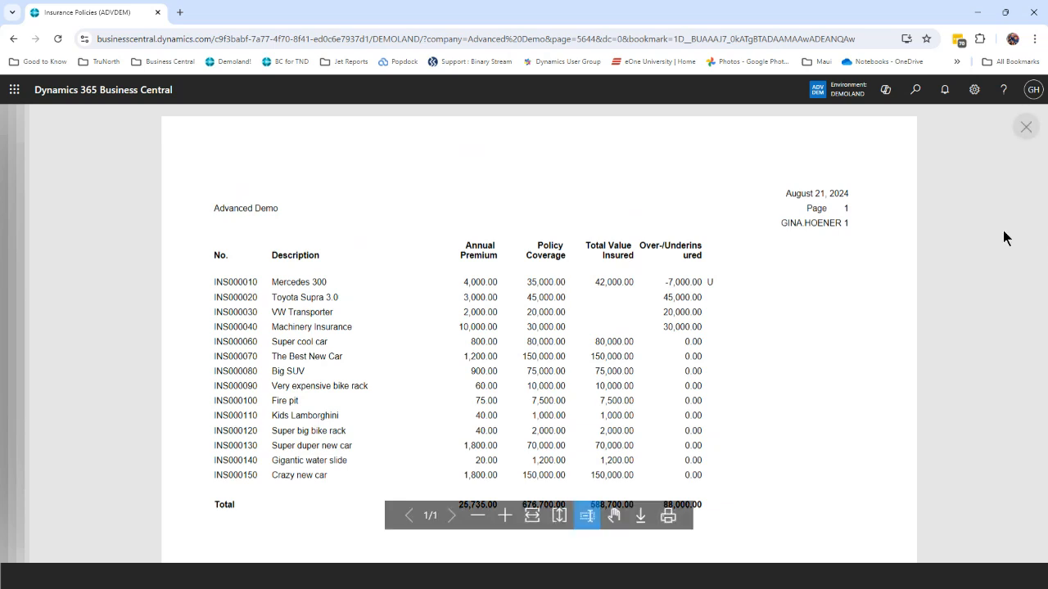
{"action": "left_click", "coordinate": [1028, 129]}
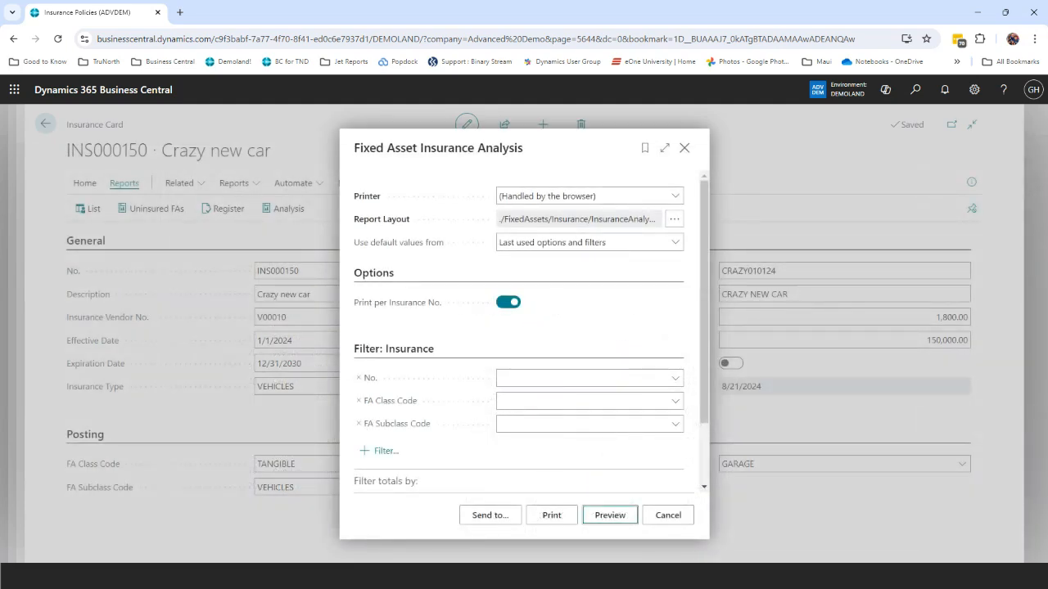
{"action": "left_click", "coordinate": [669, 515]}
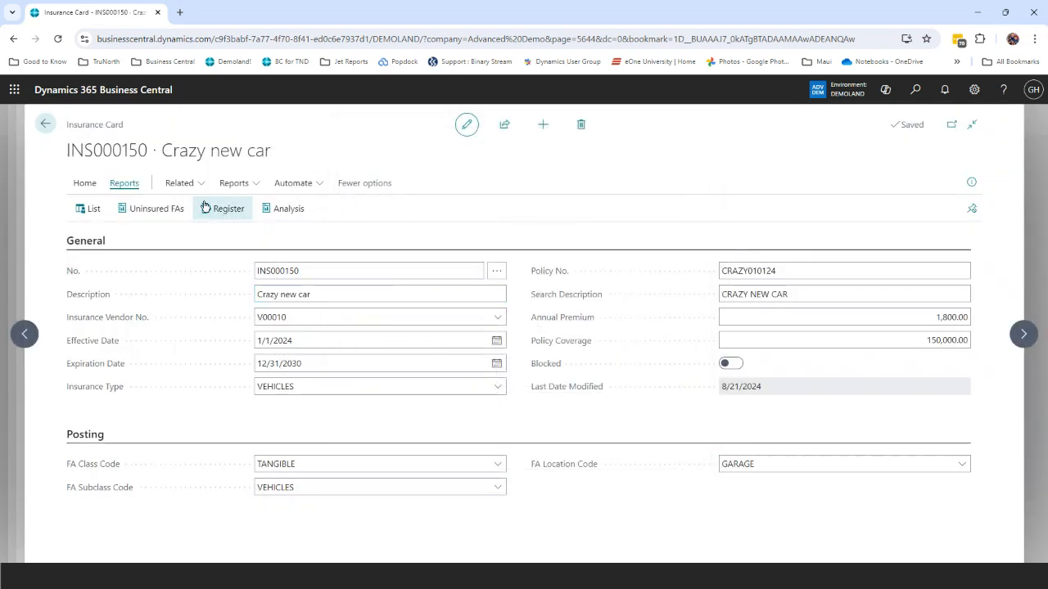
Step: Return to the Crazy new car fixed asset card and inspect the insurance coverage ledger entries behind its Insured status
{"action": "left_click", "coordinate": [46, 129]}
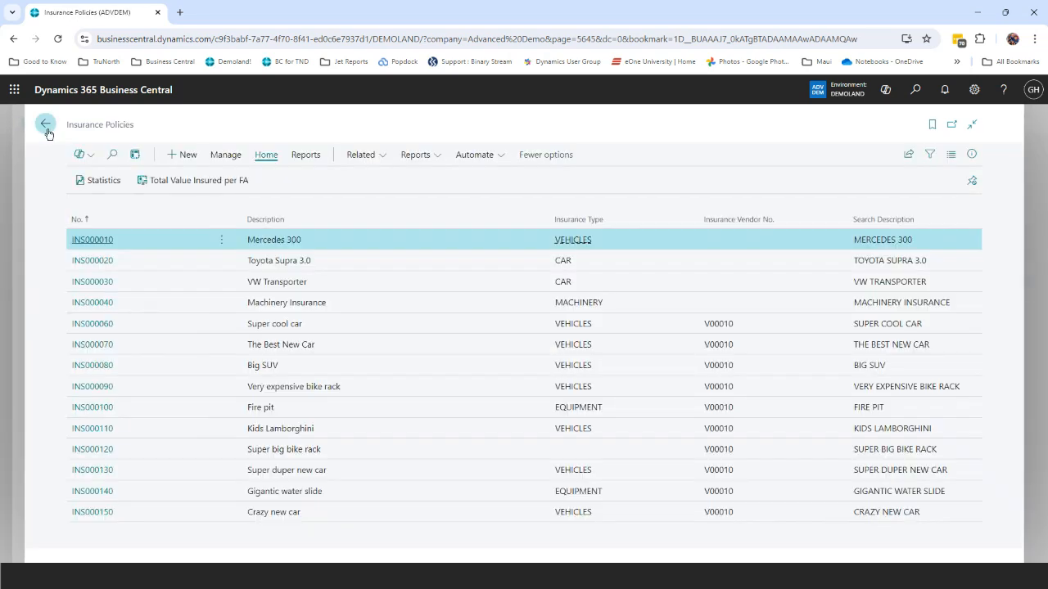
{"action": "left_click", "coordinate": [46, 127]}
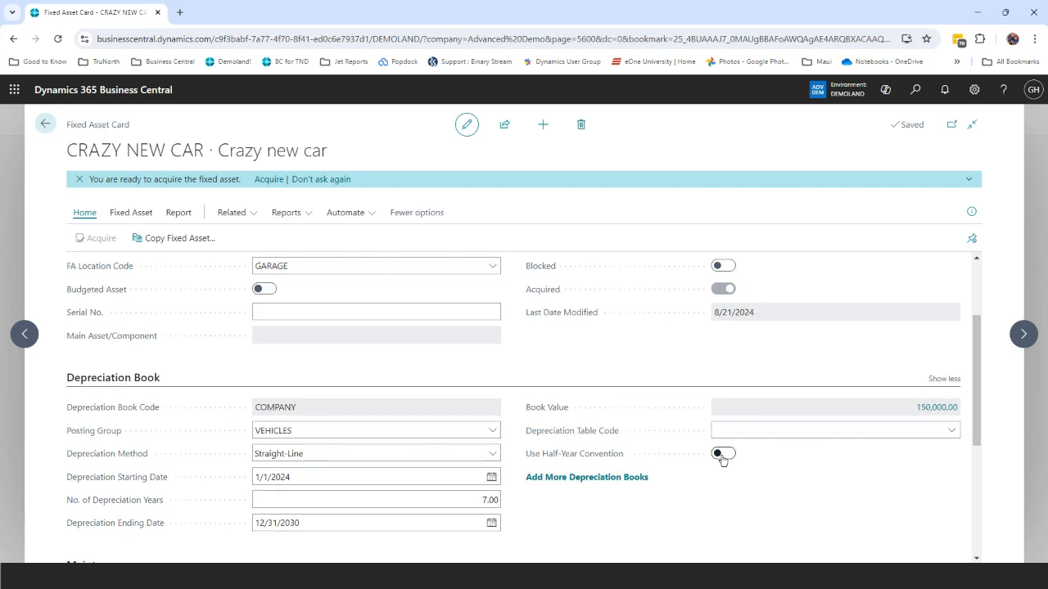
{"action": "scroll", "coordinate": [721, 460], "scroll_direction": "down", "scroll_amount": 3}
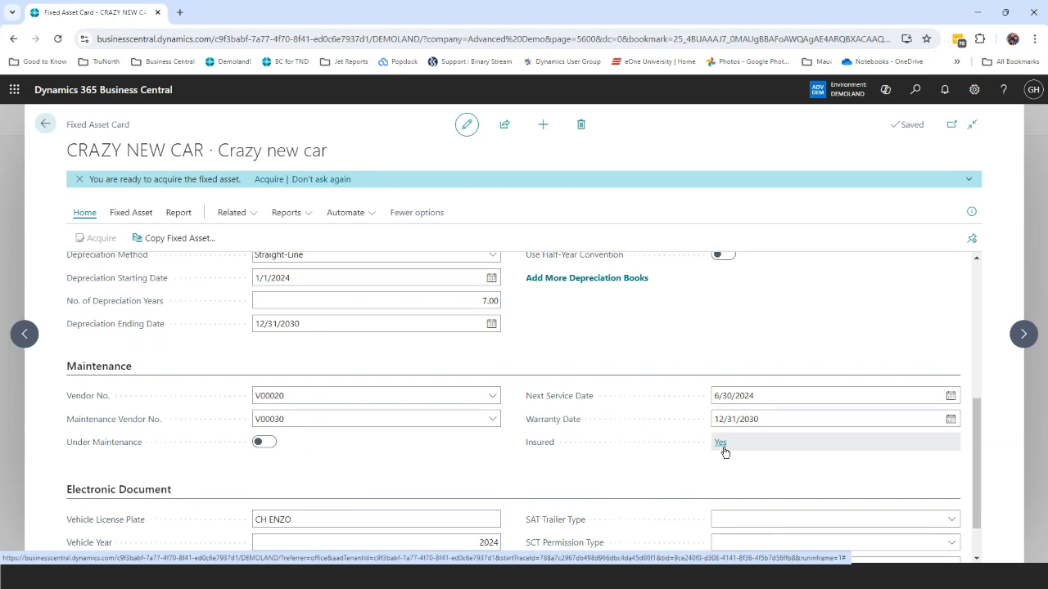
{"action": "left_click", "coordinate": [721, 443]}
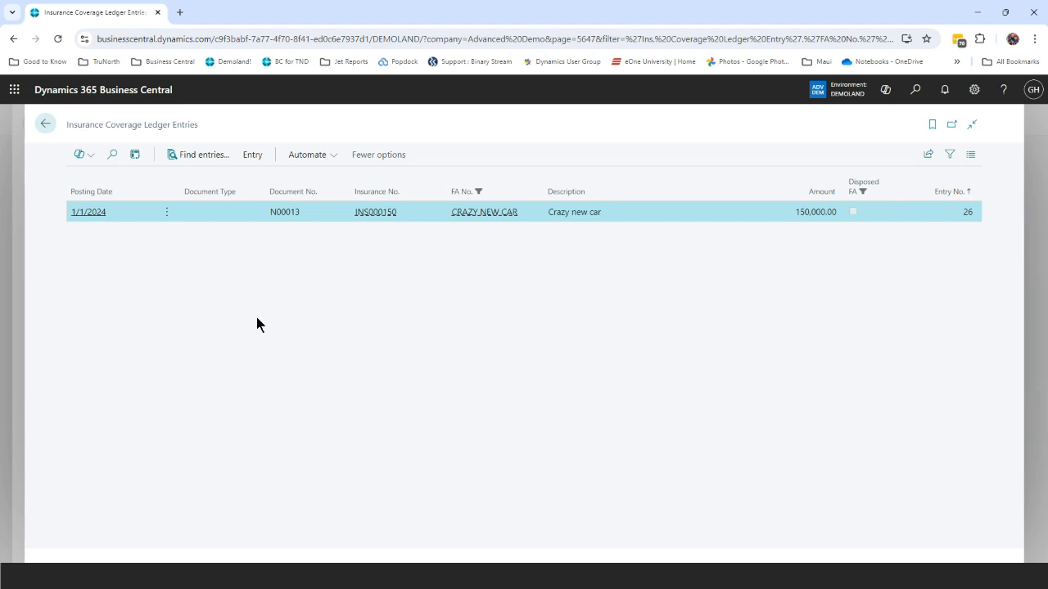
{"action": "left_click", "coordinate": [44, 124]}
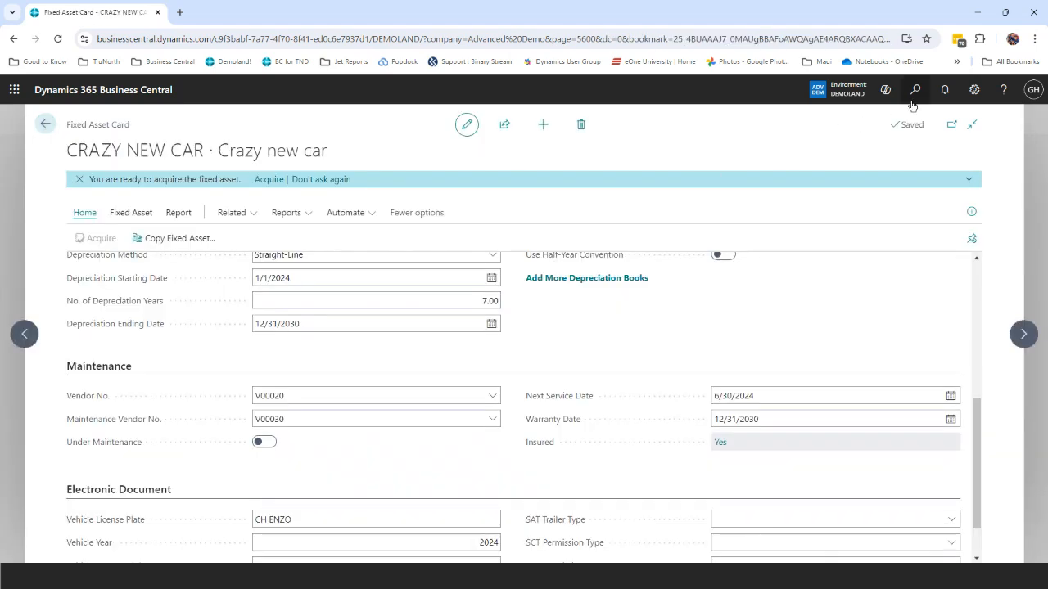
Step: Search for "insur list", preview the unfiltered Fixed Asset Insurance List report, and close it after reading
{"action": "left_click", "coordinate": [915, 91]}
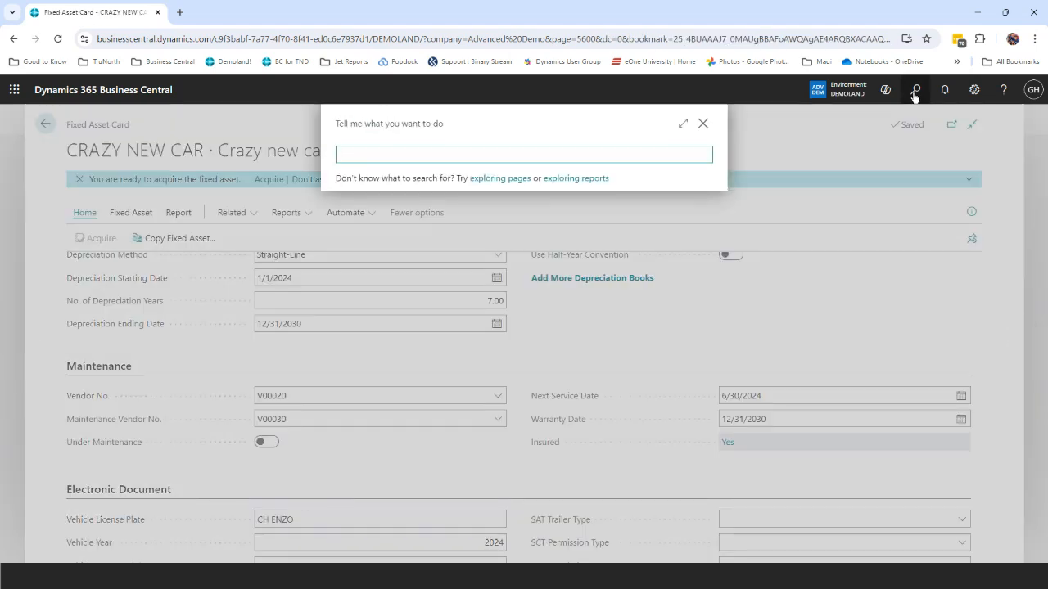
{"action": "type", "text": "insur lis"}
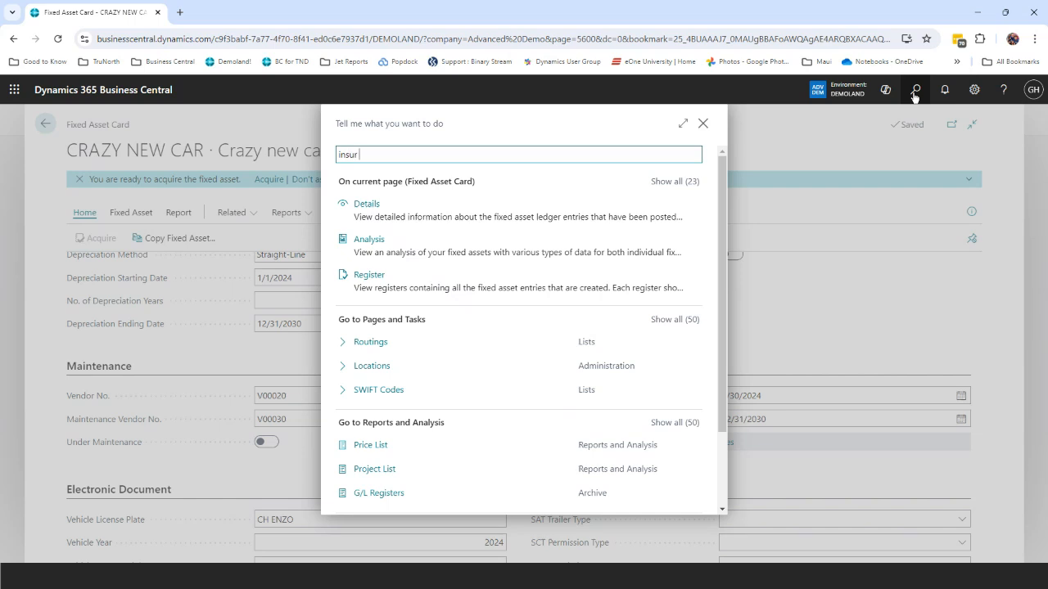
{"action": "type", "text": "t"}
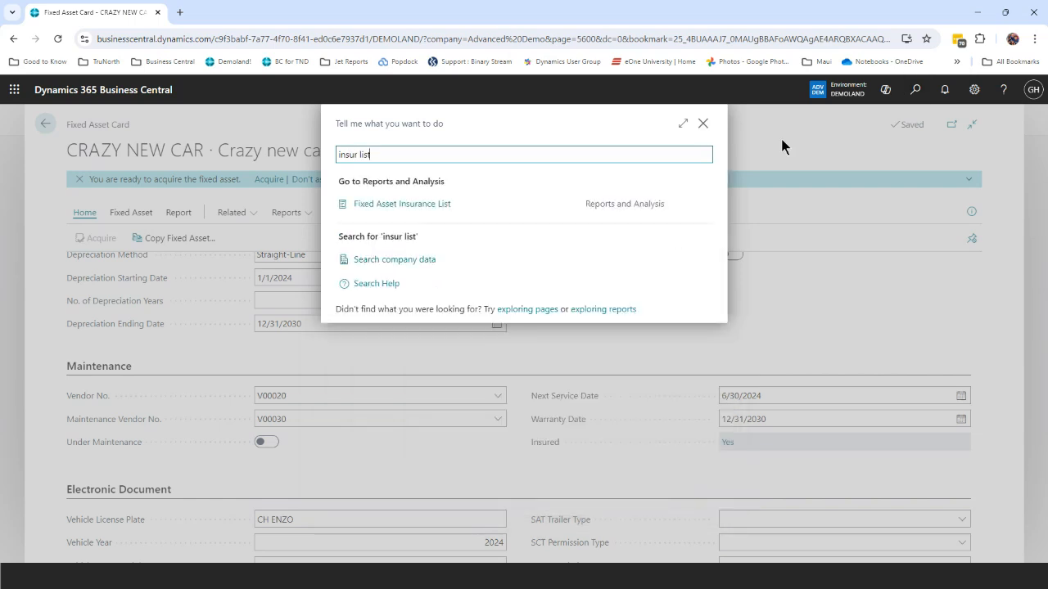
{"action": "left_click", "coordinate": [412, 206]}
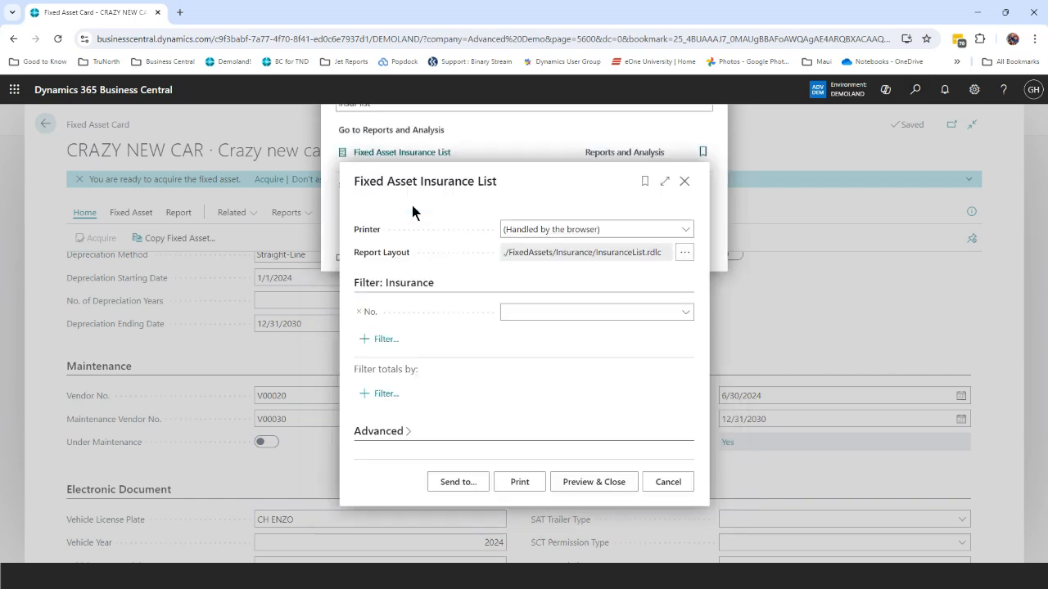
{"action": "left_click", "coordinate": [570, 484]}
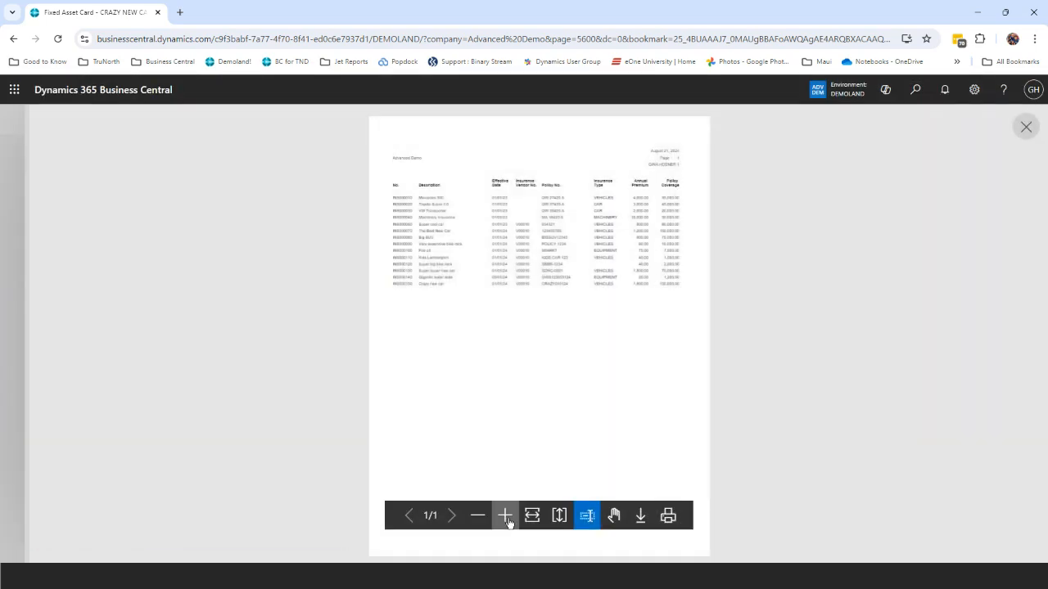
{"action": "left_click", "coordinate": [505, 517]}
{"action": "left_click", "coordinate": [506, 517]}
{"action": "scroll", "coordinate": [511, 512], "scroll_direction": "up", "scroll_amount": 3}
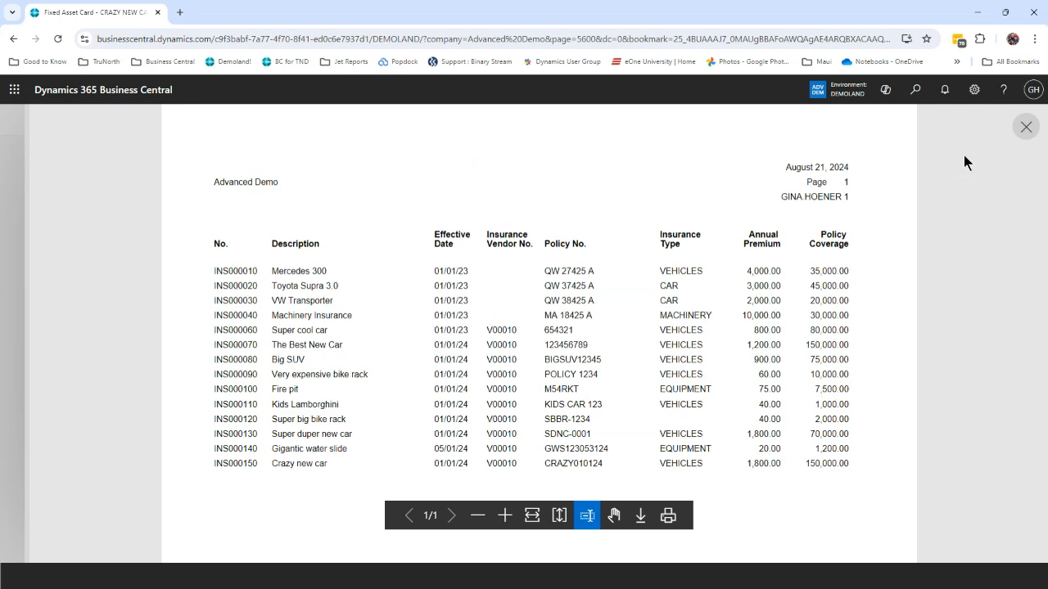
{"action": "left_click", "coordinate": [1025, 127]}
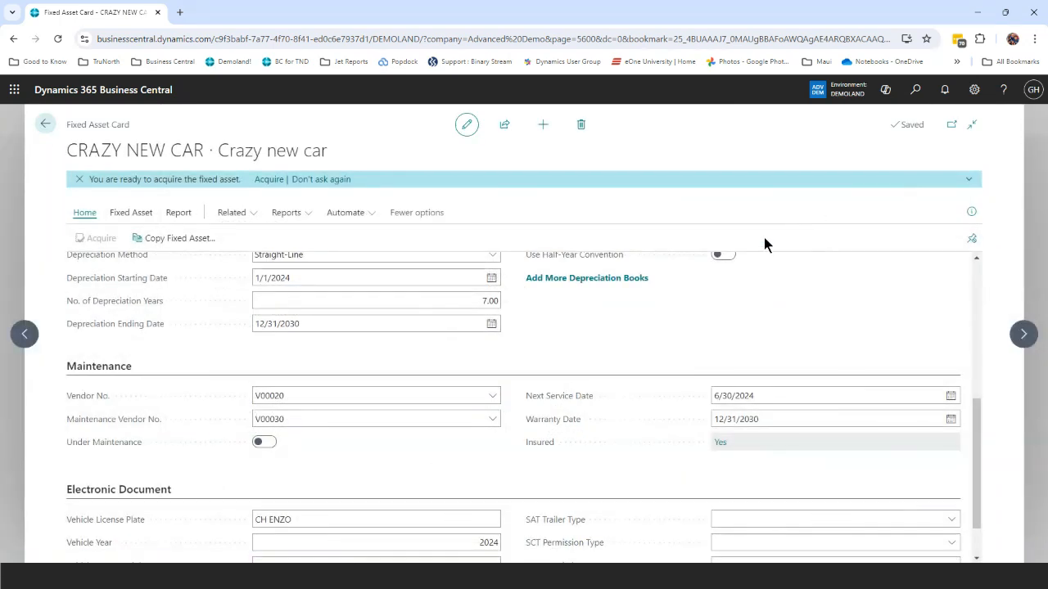
Step: Search for "insur cove deta" and preview the unfiltered Fixed Asset Insurance Coverage Details report at a readable size
{"action": "left_click", "coordinate": [916, 91]}
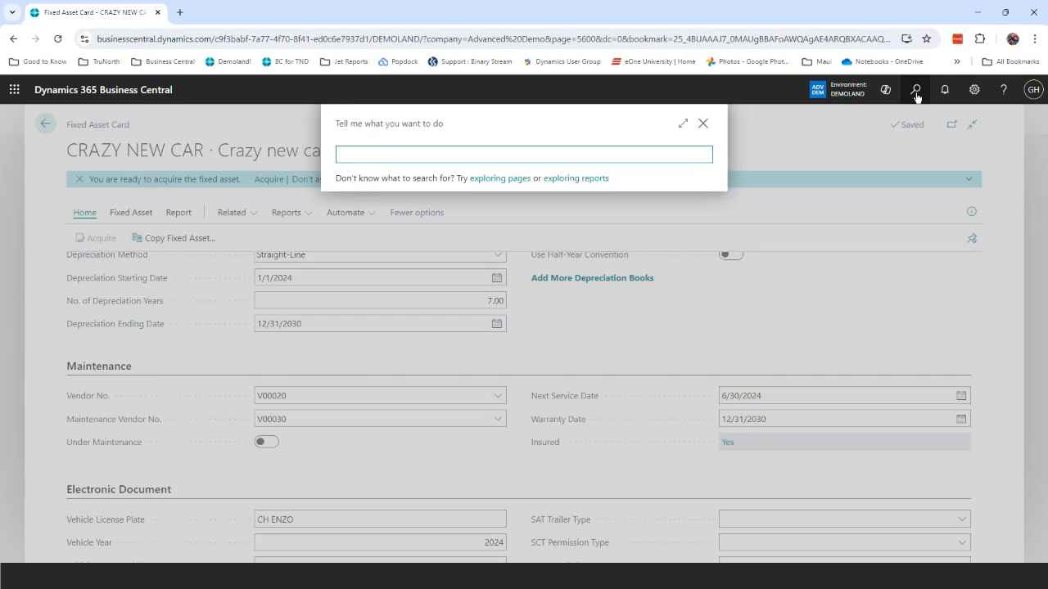
{"action": "type", "text": "insur cove deta"}
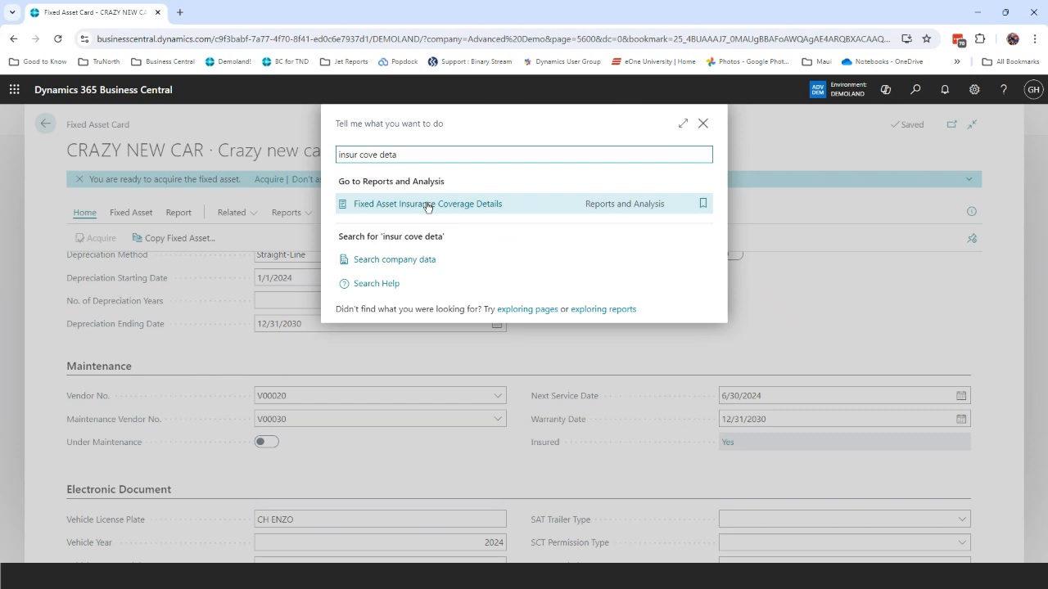
{"action": "left_click", "coordinate": [425, 209]}
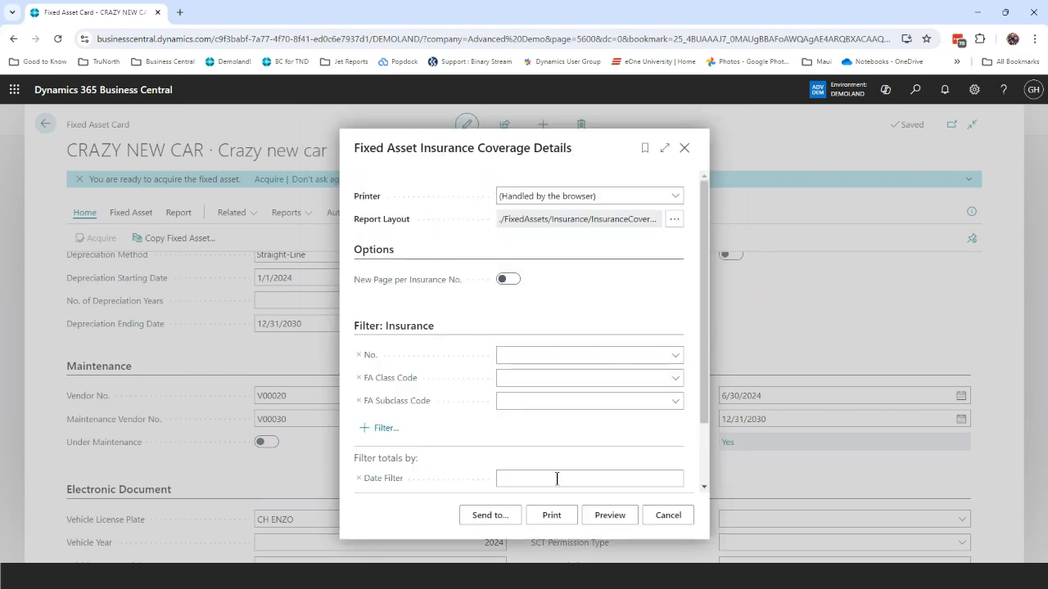
{"action": "left_click", "coordinate": [606, 515]}
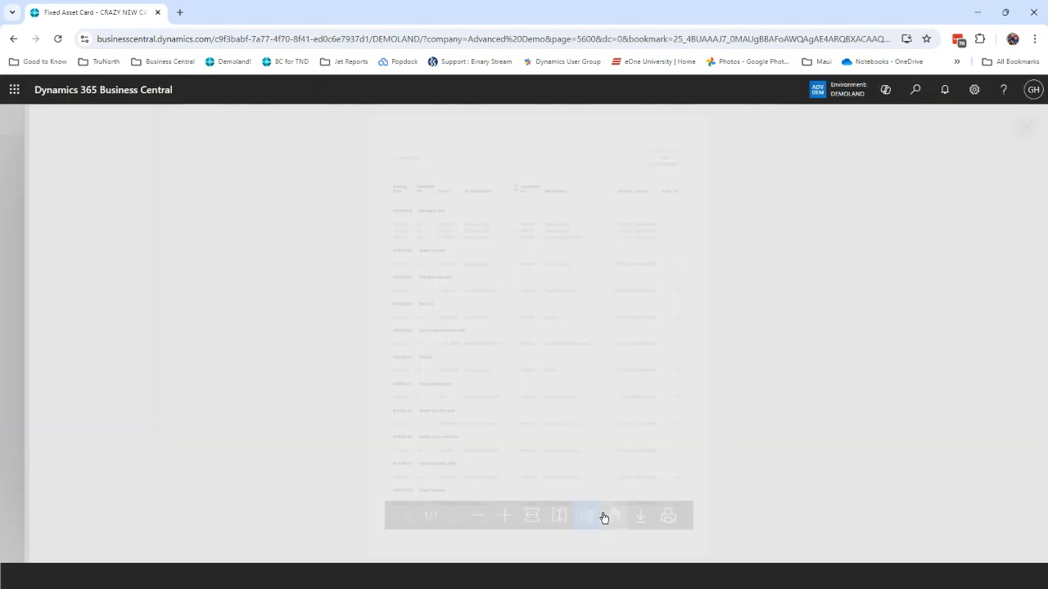
{"action": "left_click", "coordinate": [505, 514]}
{"action": "left_click", "coordinate": [505, 515]}
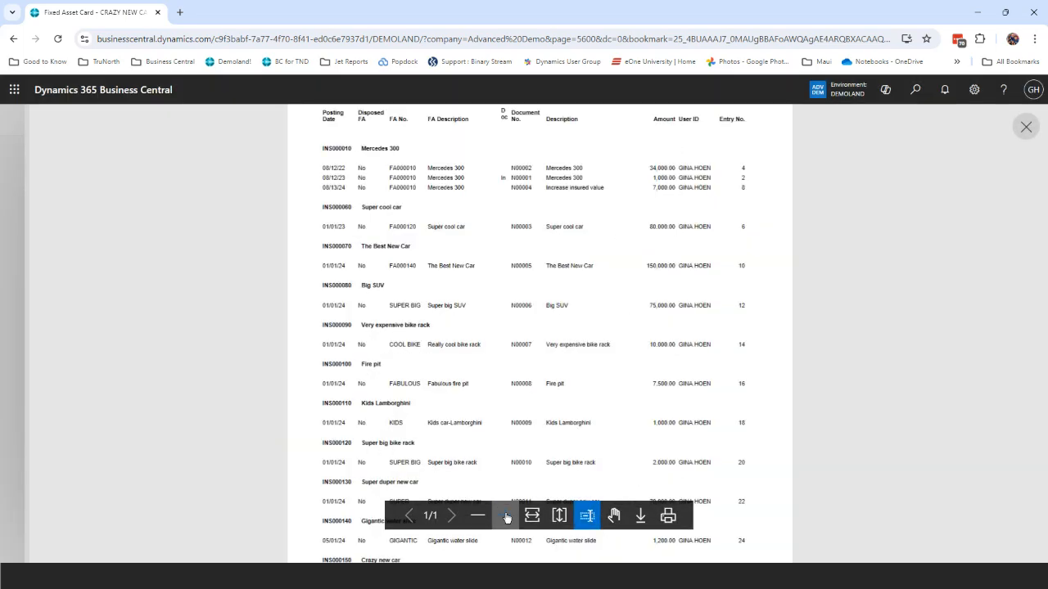
{"action": "left_click", "coordinate": [477, 514]}
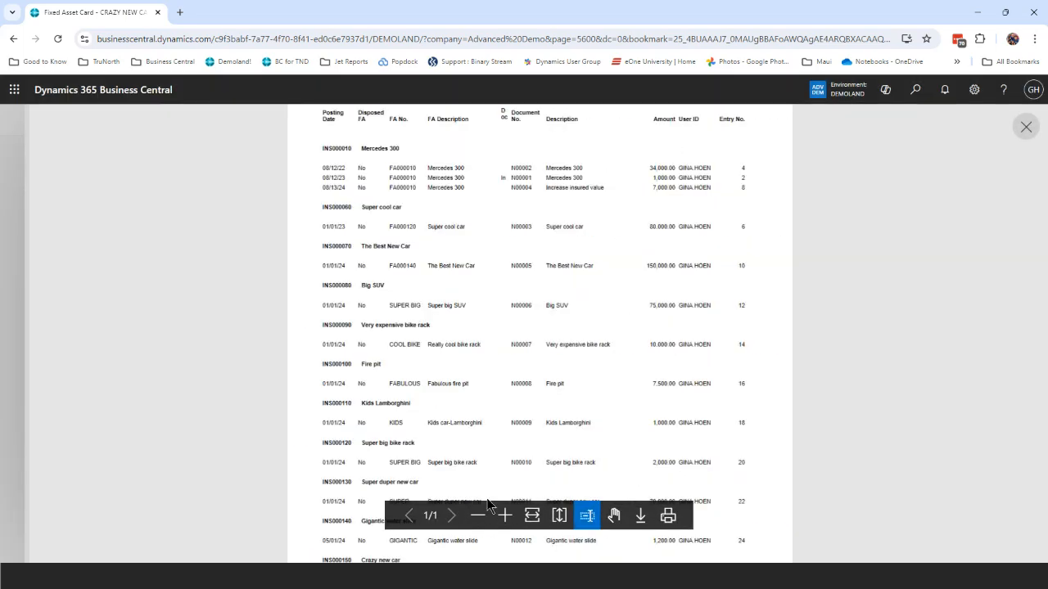
{"action": "left_click", "coordinate": [505, 515]}
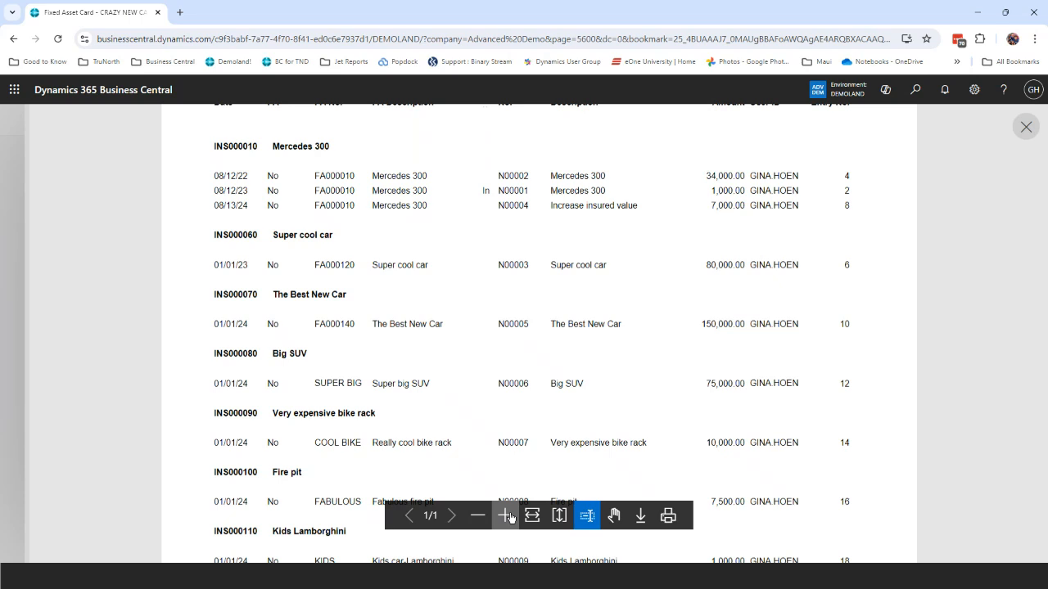
Step: Examine the coverage entries from the Mercedes 300 through the Crazy new car, and close the coverage details report
{"action": "scroll", "coordinate": [505, 515], "scroll_direction": "up", "scroll_amount": 3}
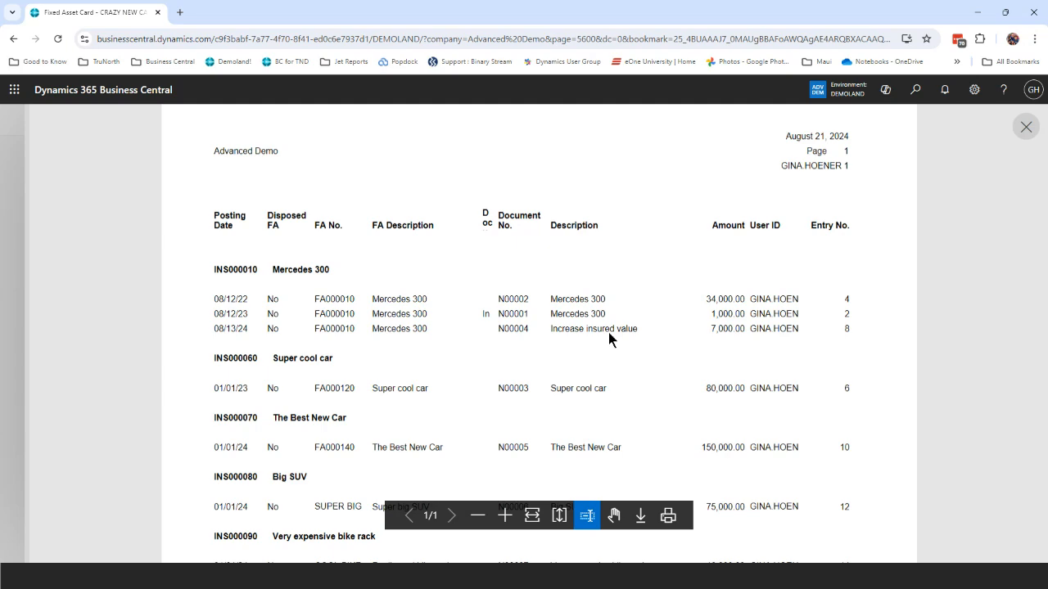
{"action": "scroll", "coordinate": [608, 332], "scroll_direction": "down", "scroll_amount": 1}
{"action": "scroll", "coordinate": [608, 333], "scroll_direction": "down", "scroll_amount": 3}
{"action": "scroll", "coordinate": [608, 339], "scroll_direction": "down", "scroll_amount": 2}
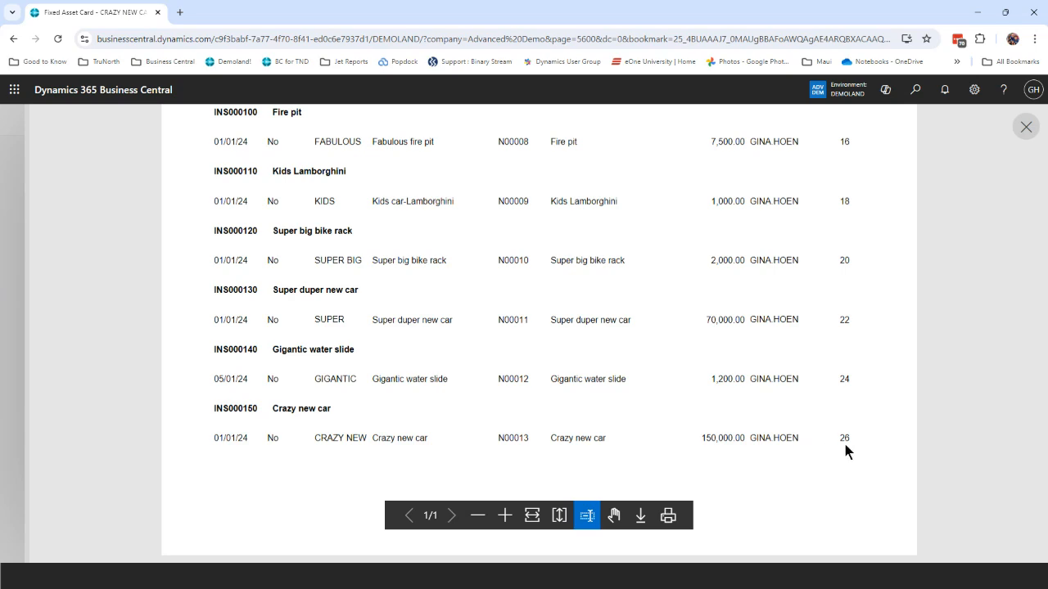
{"action": "scroll", "coordinate": [842, 440], "scroll_direction": "up", "scroll_amount": 8}
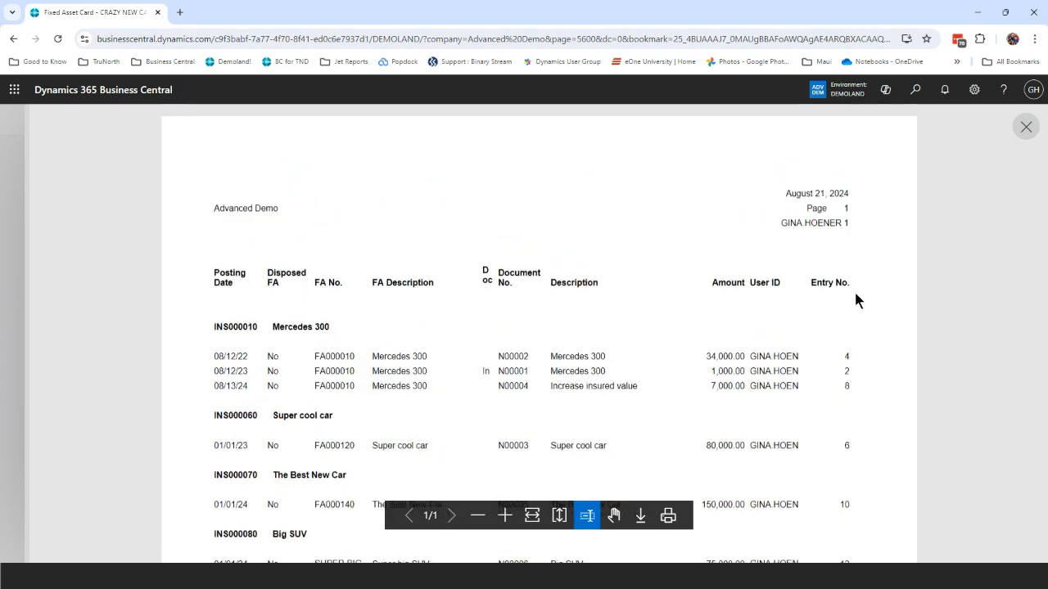
{"action": "left_click", "coordinate": [1024, 128]}
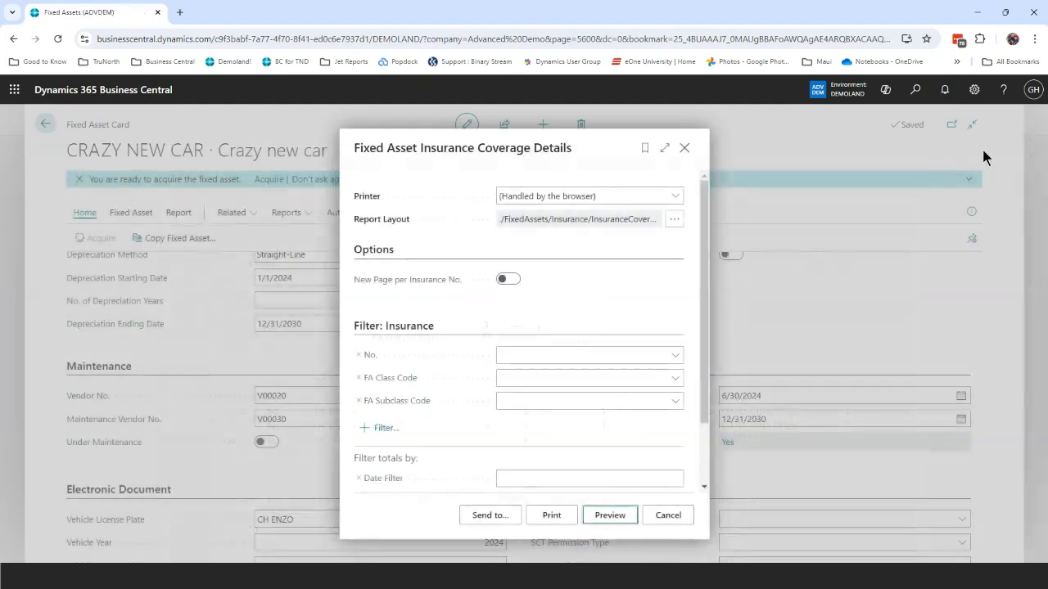
{"action": "left_click", "coordinate": [684, 148]}
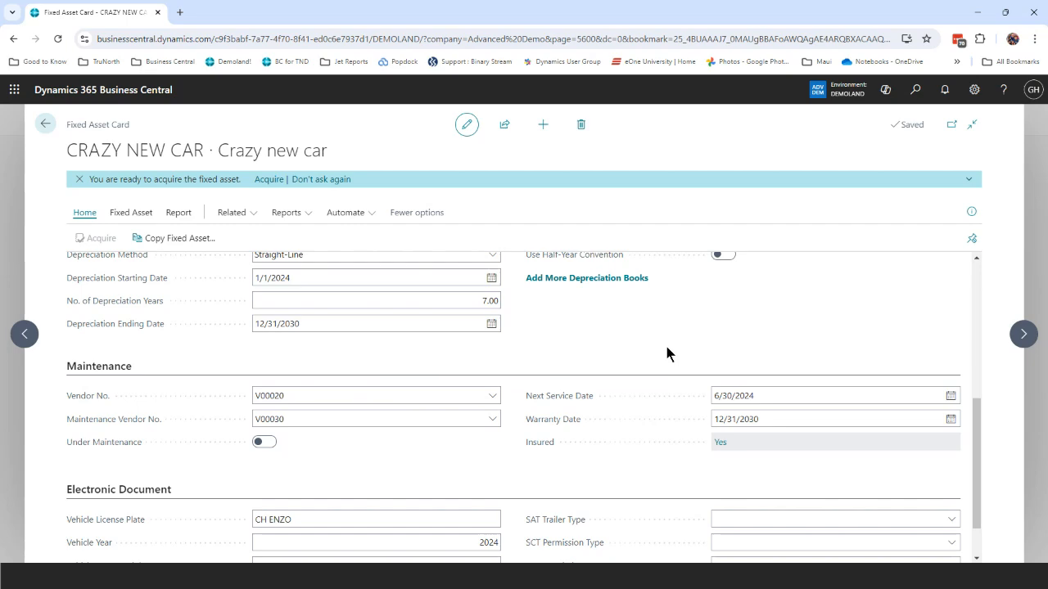
Step: Review the vendor and maintenance vendor numbers in the Crazy new car card's Maintenance section
{"action": "scroll", "coordinate": [300, 318], "scroll_direction": "up", "scroll_amount": 3}
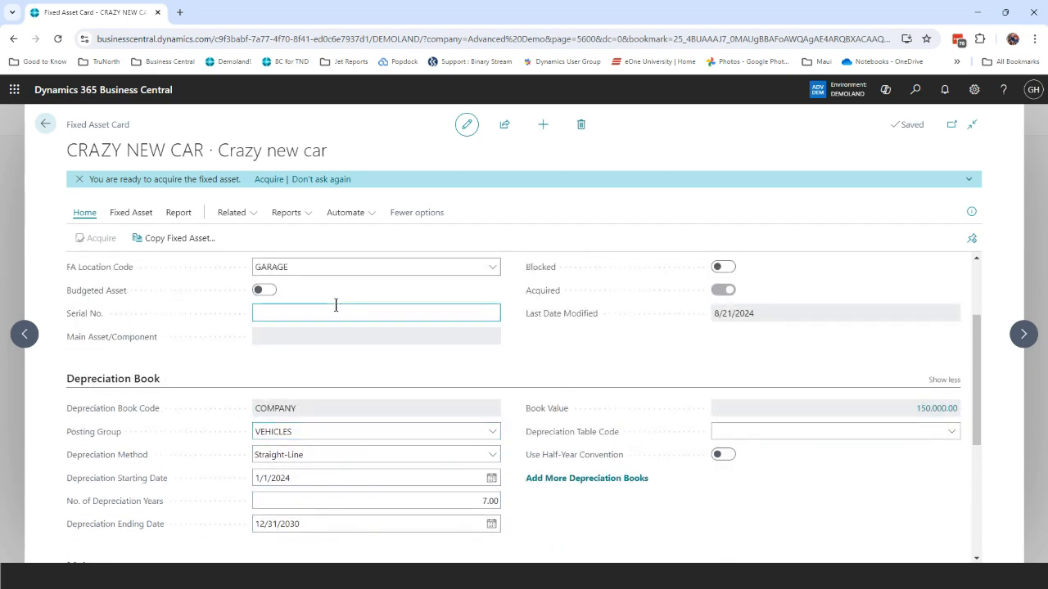
{"action": "scroll", "coordinate": [336, 364], "scroll_direction": "down", "scroll_amount": 2}
{"action": "scroll", "coordinate": [336, 360], "scroll_direction": "down", "scroll_amount": 3}
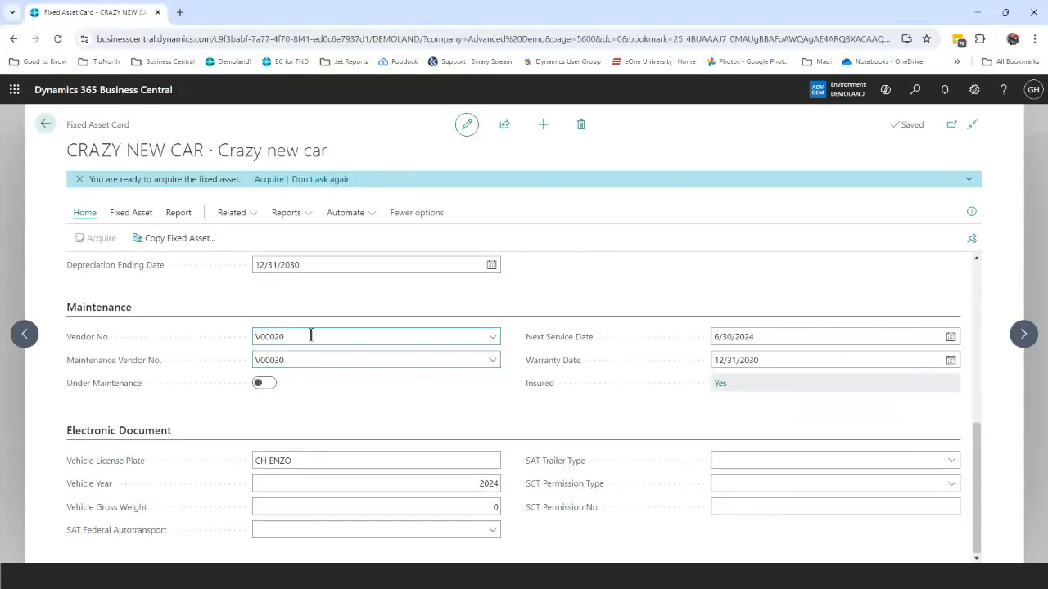
{"action": "left_click", "coordinate": [310, 342]}
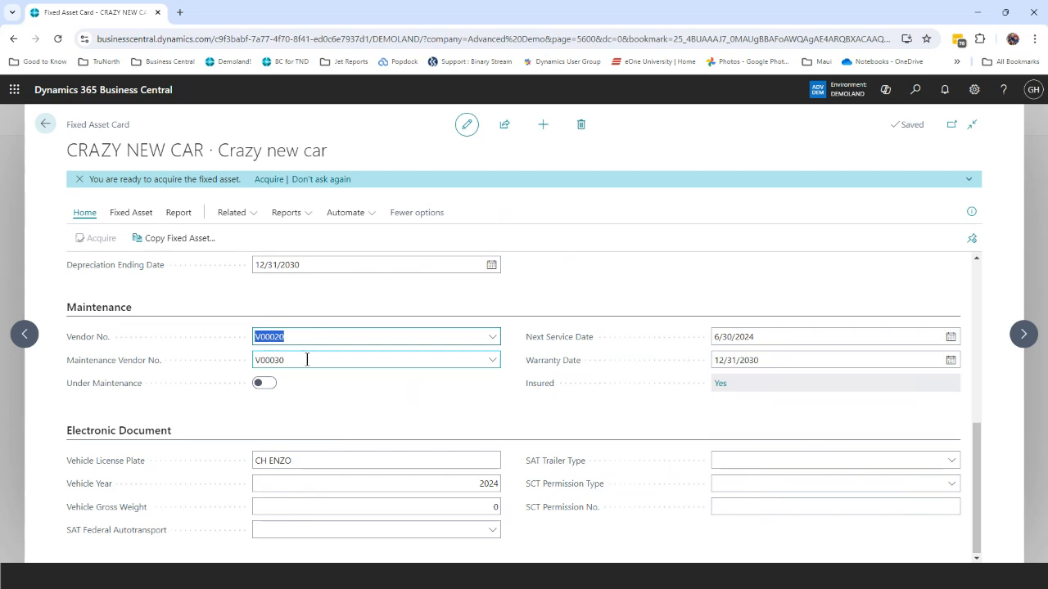
{"action": "left_click", "coordinate": [307, 360]}
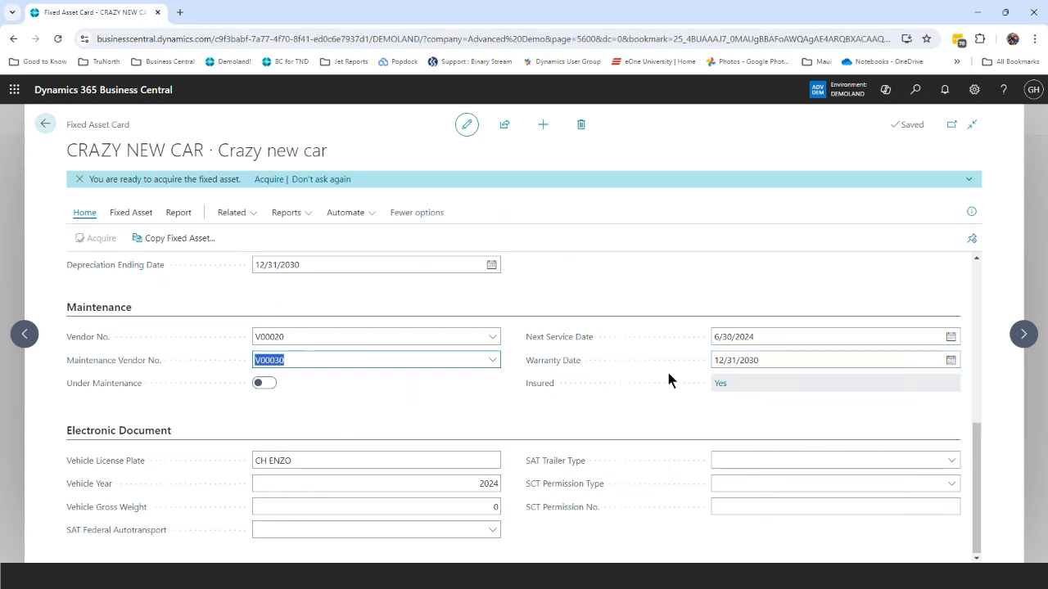
{"action": "left_click", "coordinate": [344, 409]}
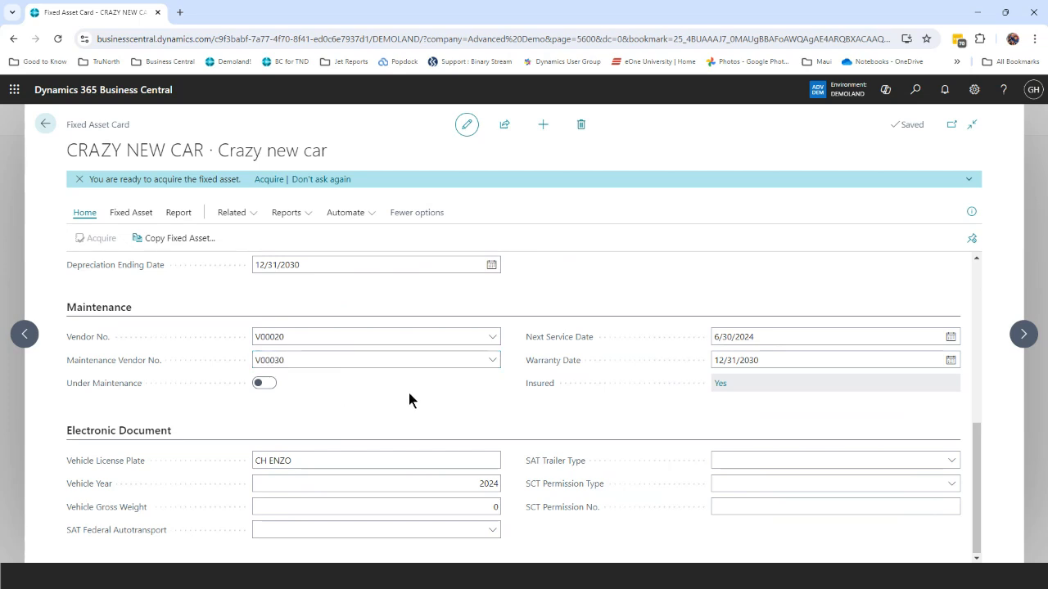
Step: View the maintenance registration page for the Crazy new car, and return to its fixed asset card
{"action": "left_click", "coordinate": [129, 215]}
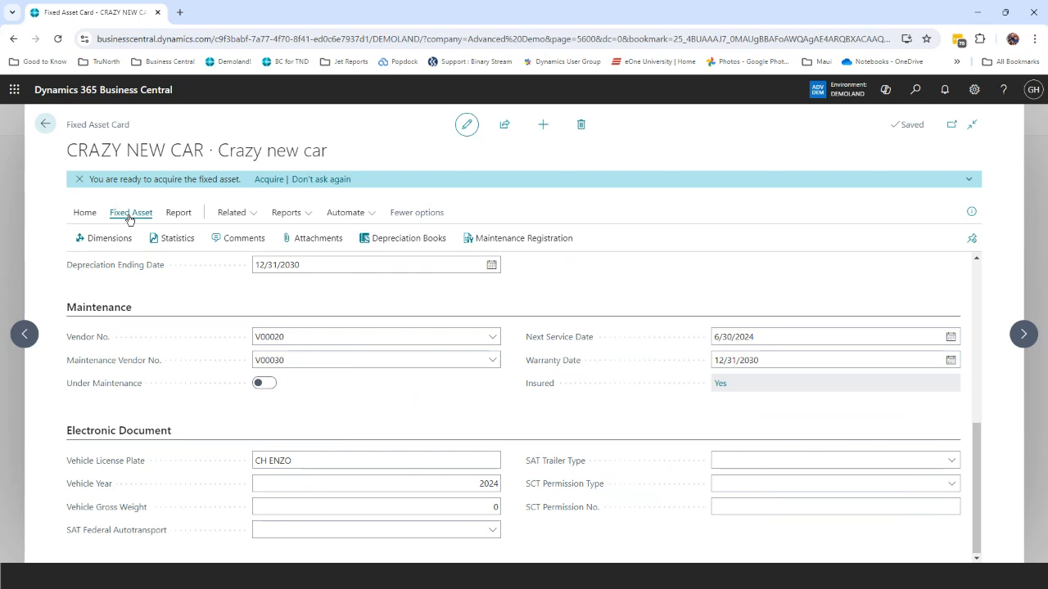
{"action": "left_click", "coordinate": [489, 240]}
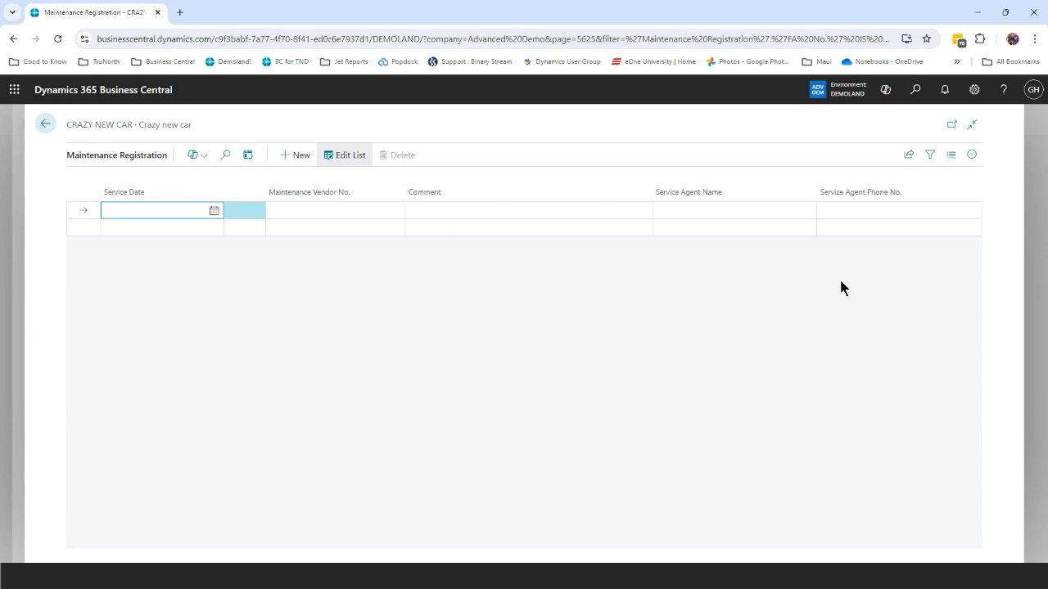
{"action": "left_click", "coordinate": [46, 126]}
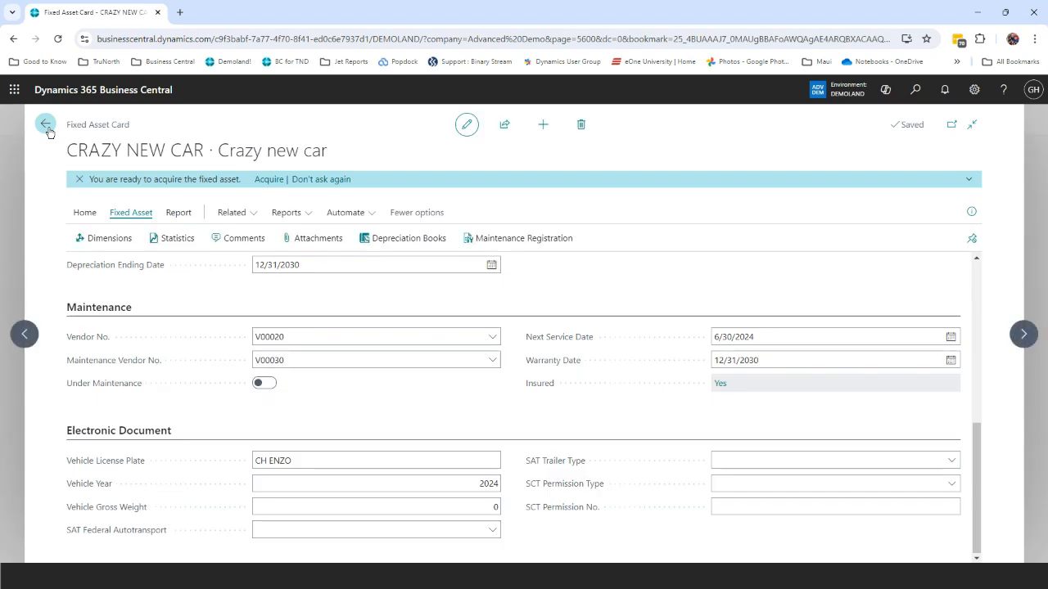
Step: Search for "fix asset g/l" and open the Fixed Asset G/L Journals page
{"action": "left_click", "coordinate": [917, 92]}
{"action": "type", "text": "fix"}
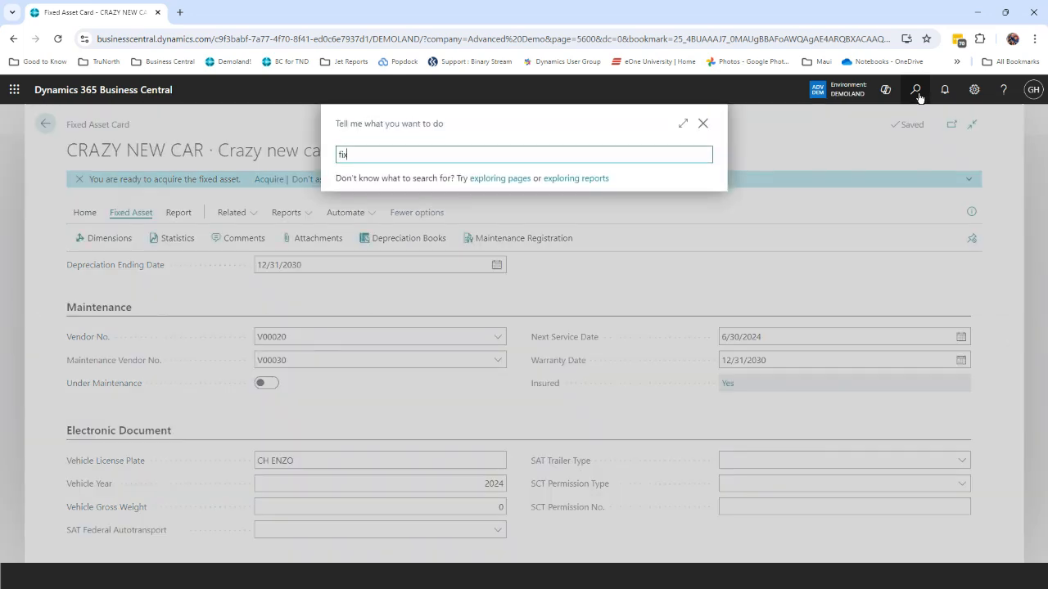
{"action": "type", "text": " asser"}
{"action": "key", "text": "BackSpace"}
{"action": "key", "text": "BackSpace"}
{"action": "type", "text": "t g/"}
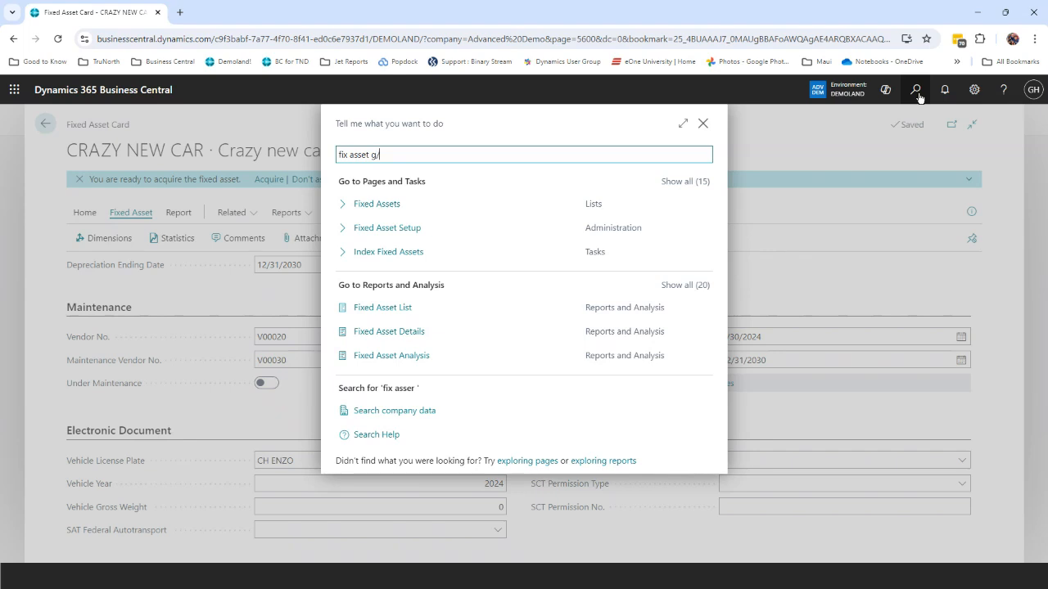
{"action": "type", "text": "l"}
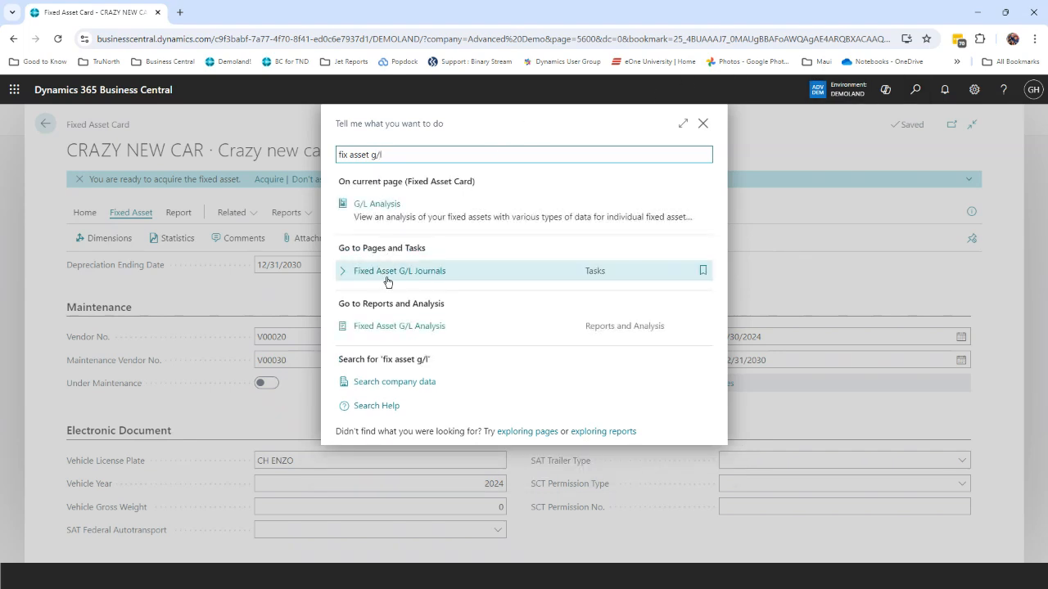
{"action": "left_click", "coordinate": [430, 285]}
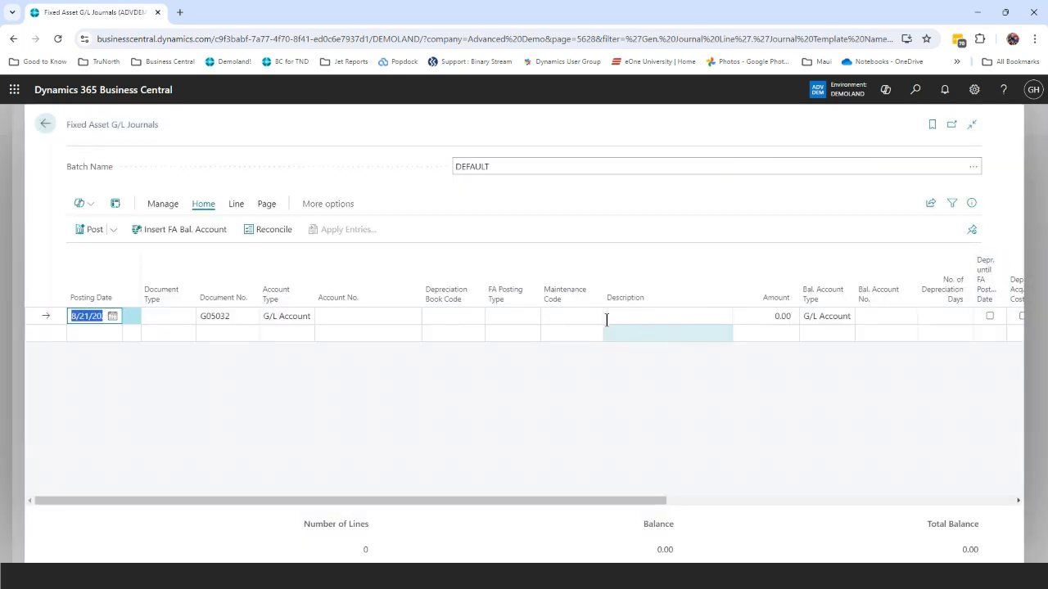
Step: On the first journal line, set the posting date to 6/30/2024 and the account type to Fixed Asset
{"action": "type", "text": "0630"}
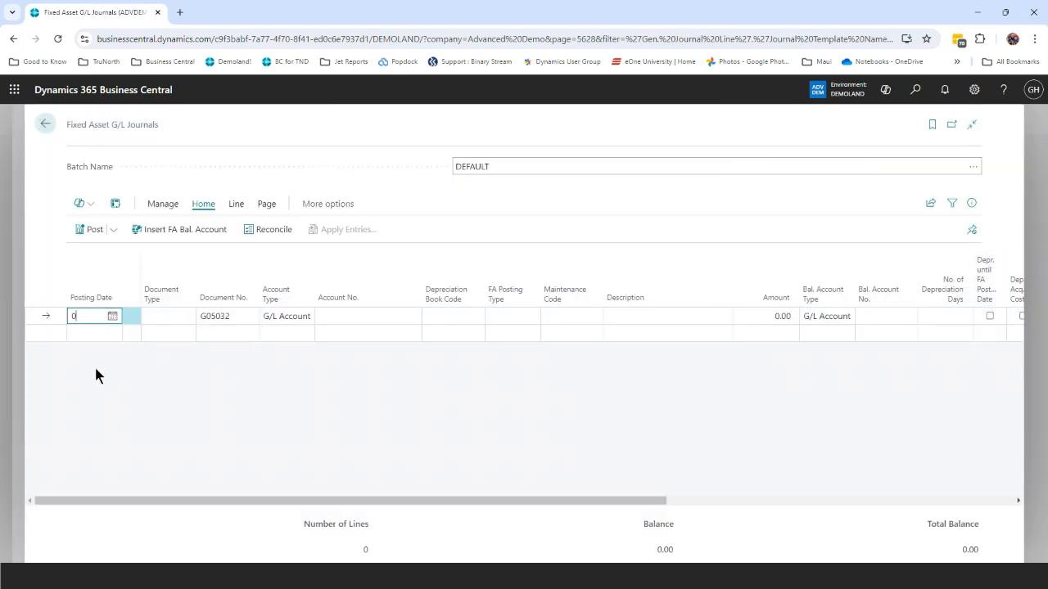
{"action": "type", "text": "24"}
{"action": "key", "text": "Tab"}
{"action": "key", "text": "Tab"}
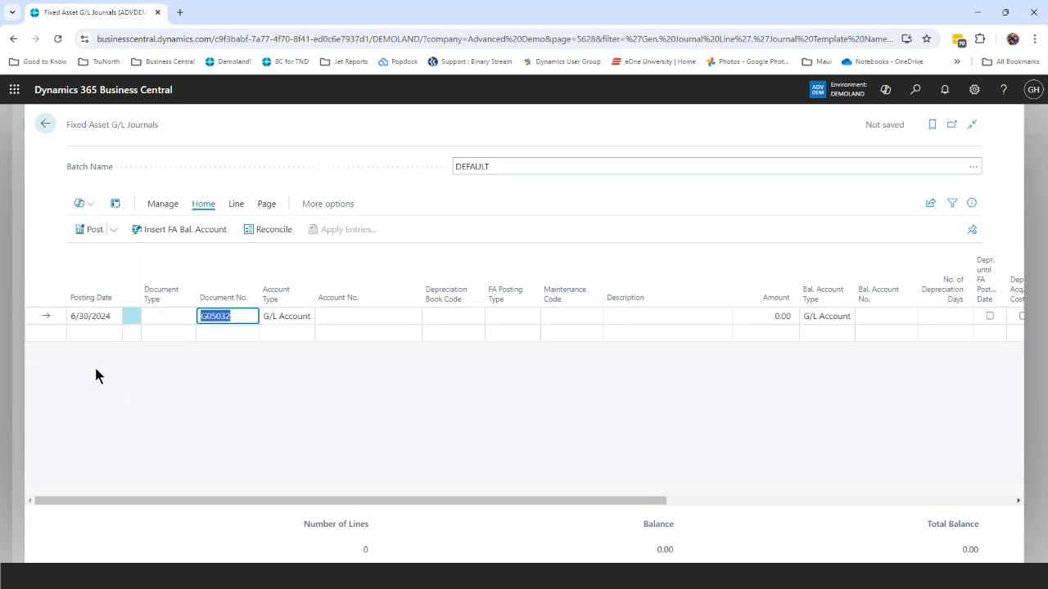
{"action": "key", "text": "Tab"}
{"action": "left_click", "coordinate": [270, 319]}
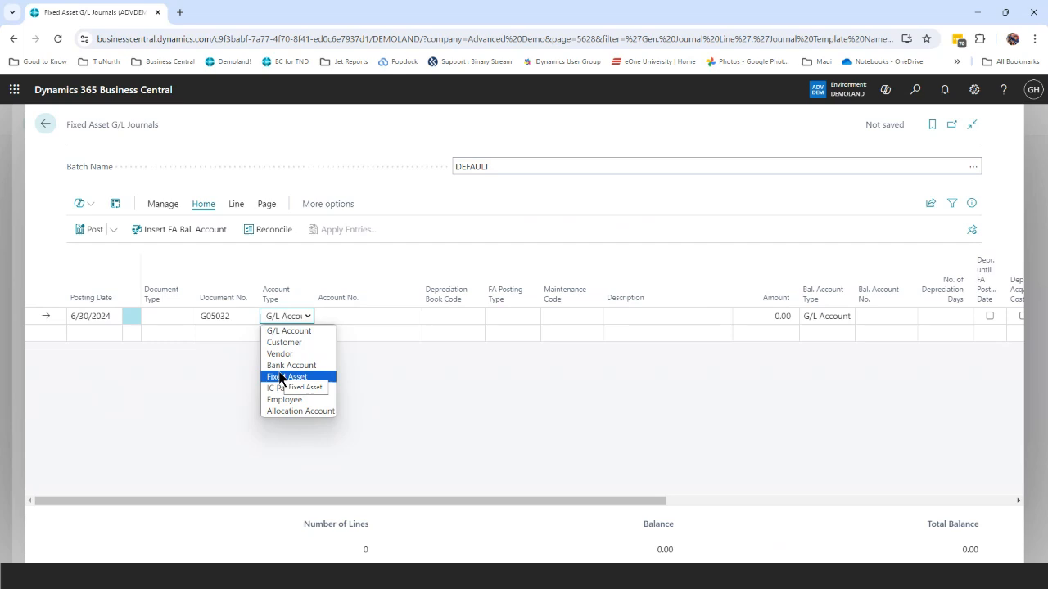
{"action": "left_click", "coordinate": [280, 377]}
{"action": "key", "text": "Tab"}
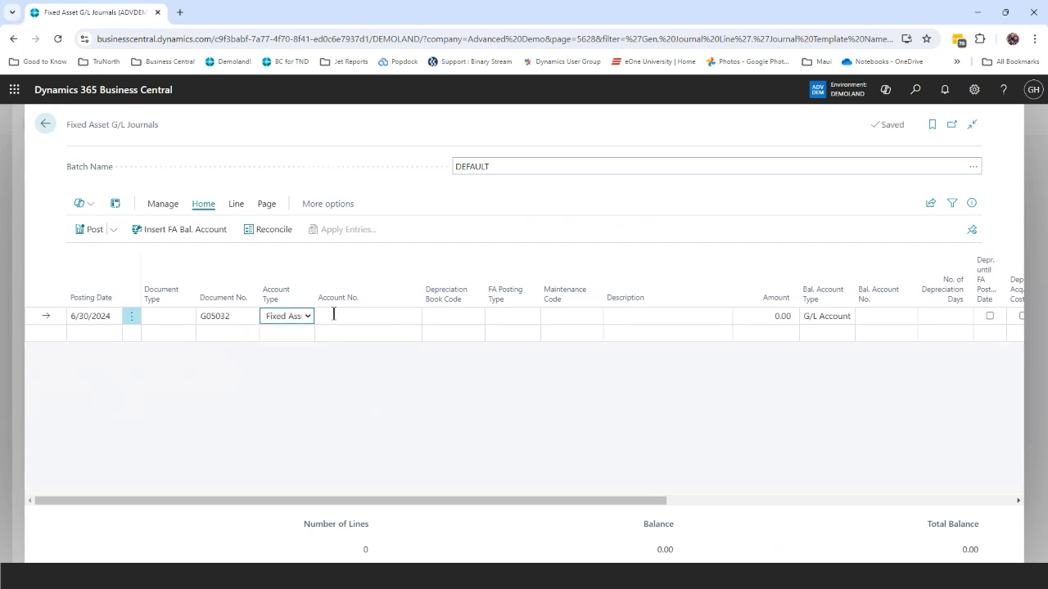
Step: Choose CRAZY NEW CAR as the account number of the journal line
{"action": "left_click", "coordinate": [333, 314]}
{"action": "scroll", "coordinate": [389, 402], "scroll_direction": "down", "scroll_amount": 3}
{"action": "scroll", "coordinate": [389, 403], "scroll_direction": "down", "scroll_amount": 5}
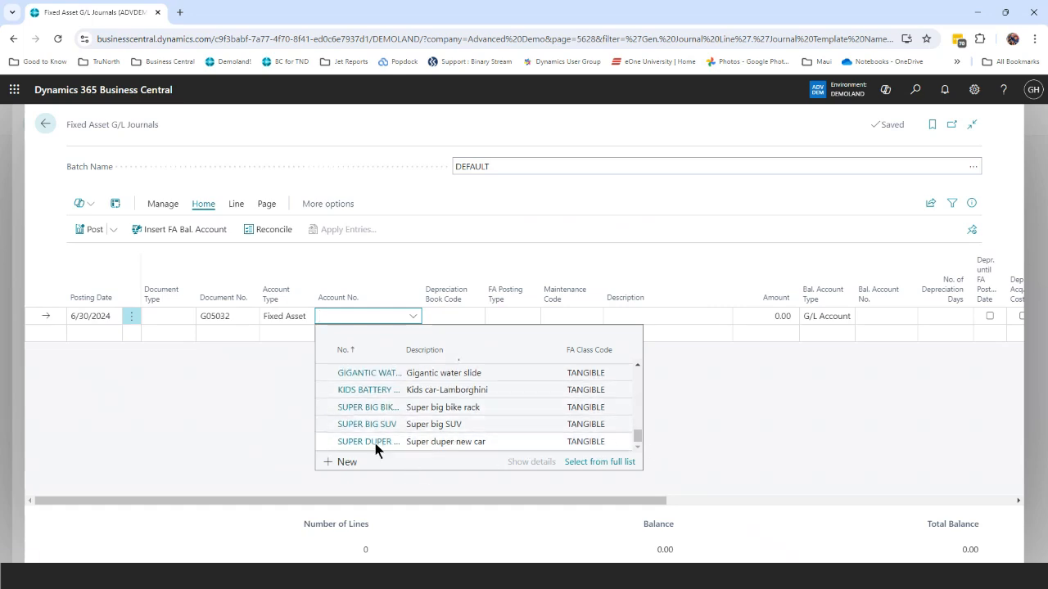
{"action": "scroll", "coordinate": [375, 443], "scroll_direction": "up", "scroll_amount": 1}
{"action": "scroll", "coordinate": [375, 443], "scroll_direction": "up", "scroll_amount": 5}
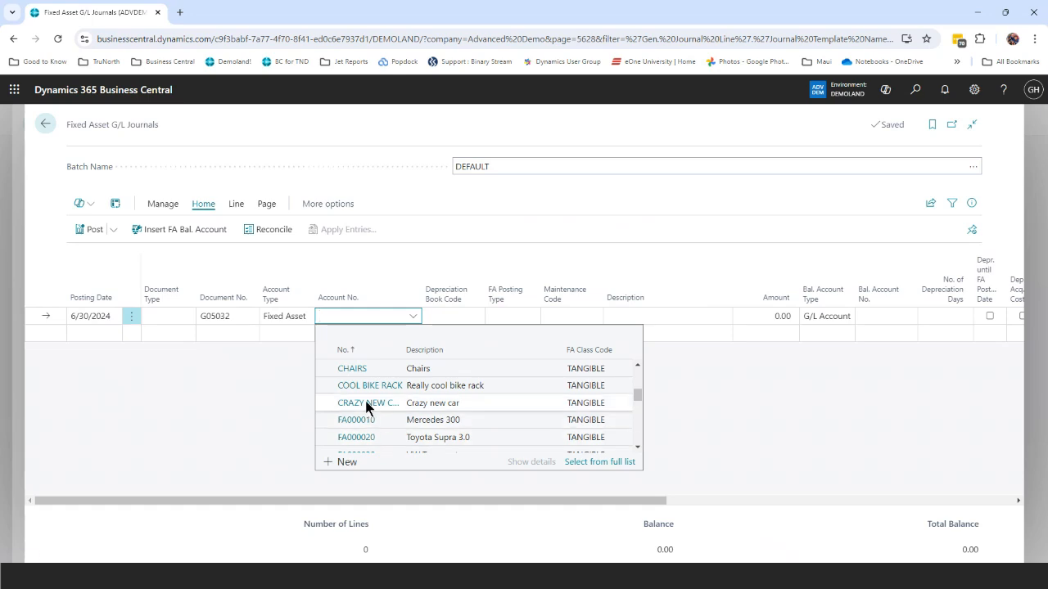
{"action": "left_click", "coordinate": [366, 403]}
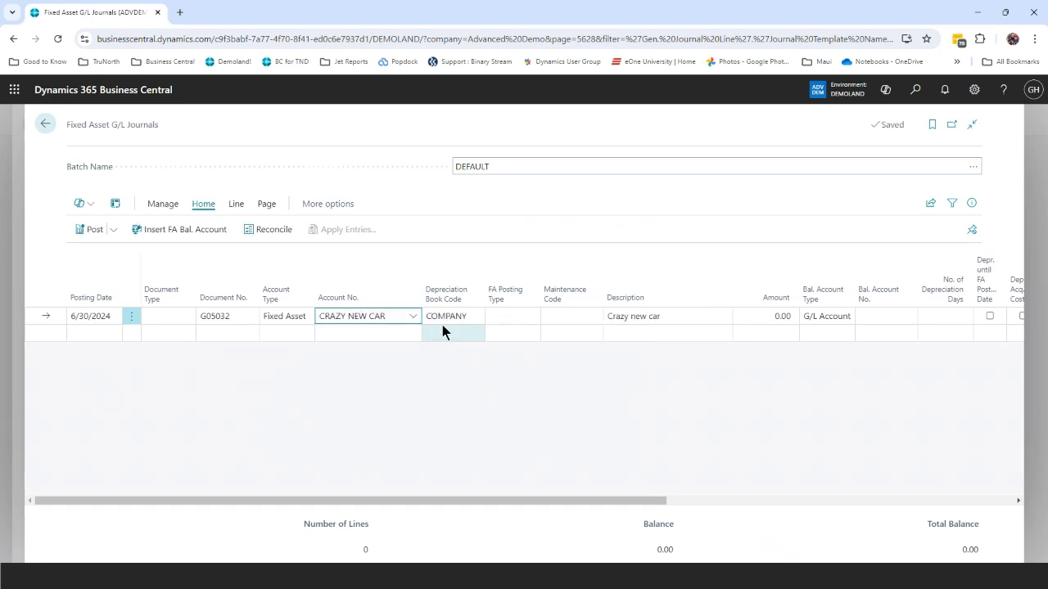
Step: Set the journal line's FA posting type to Maintenance and its maintenance code to SERVICE
{"action": "left_click", "coordinate": [494, 316]}
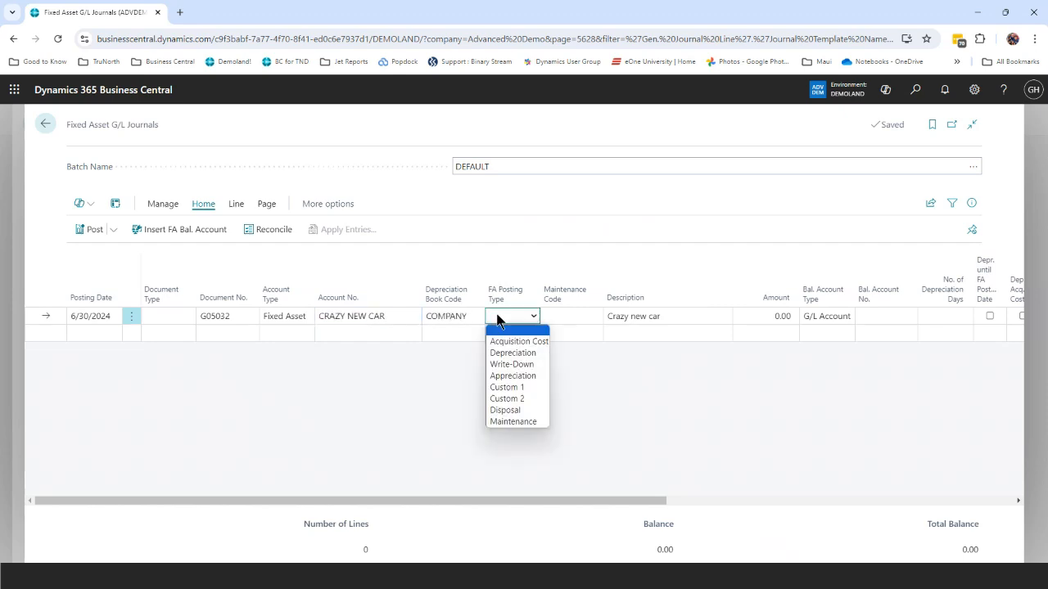
{"action": "left_click", "coordinate": [506, 422]}
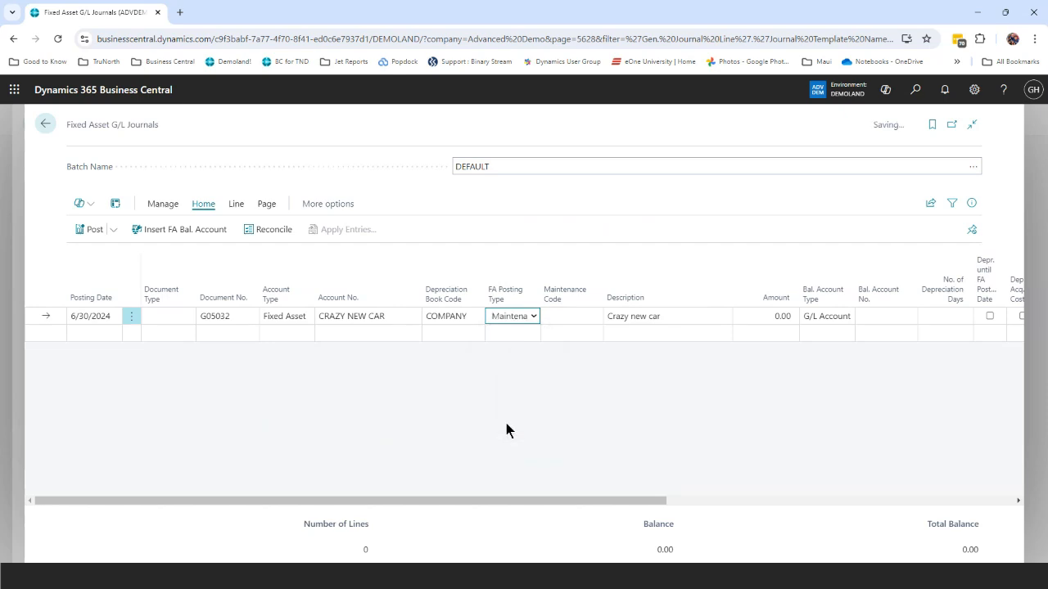
{"action": "left_click", "coordinate": [567, 316]}
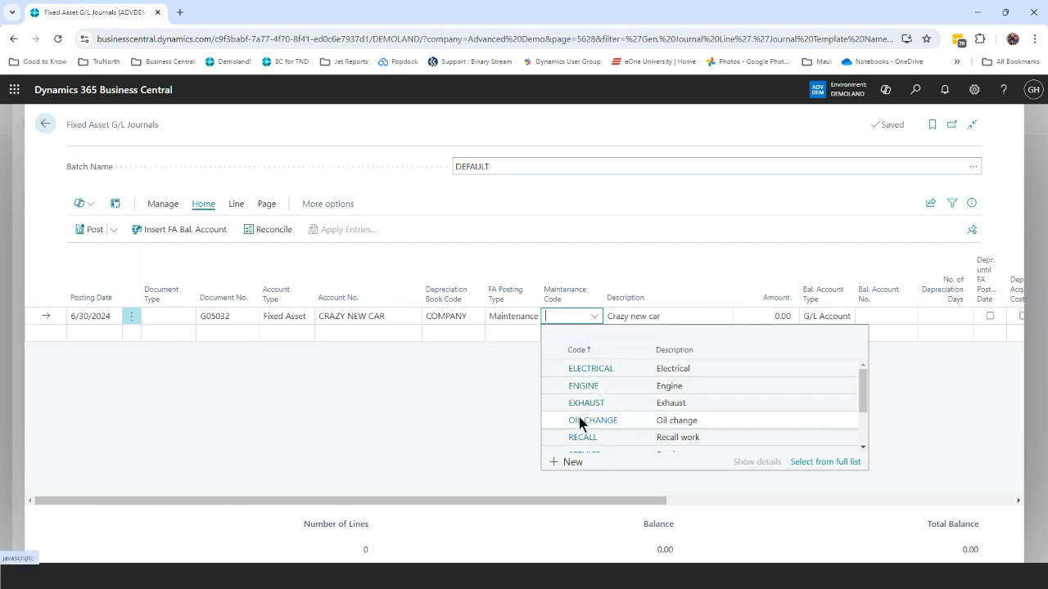
{"action": "scroll", "coordinate": [596, 391], "scroll_direction": "down", "scroll_amount": 1}
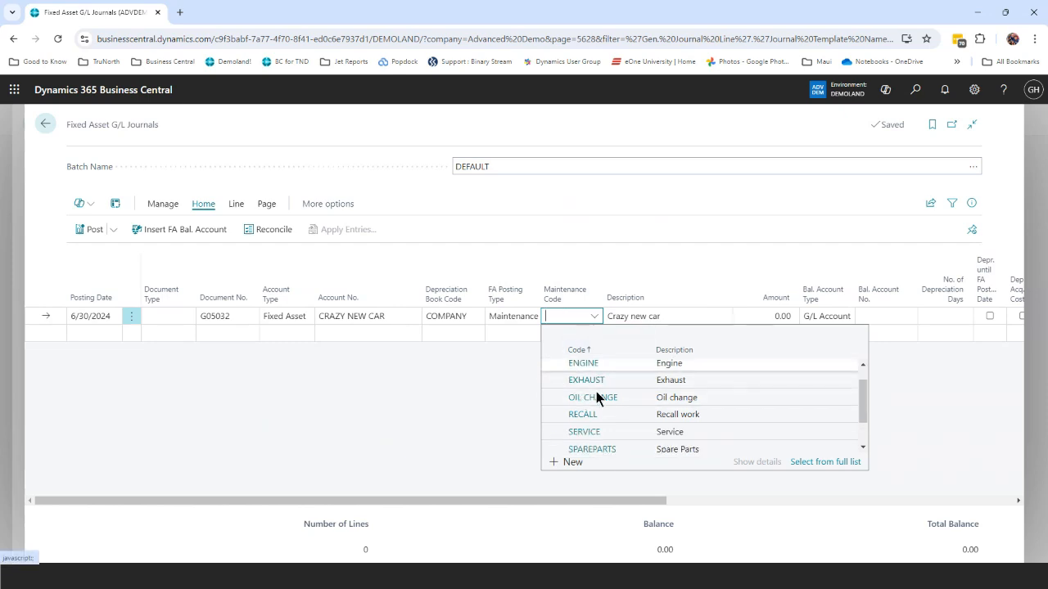
{"action": "scroll", "coordinate": [596, 391], "scroll_direction": "down", "scroll_amount": 3}
{"action": "left_click", "coordinate": [586, 390]}
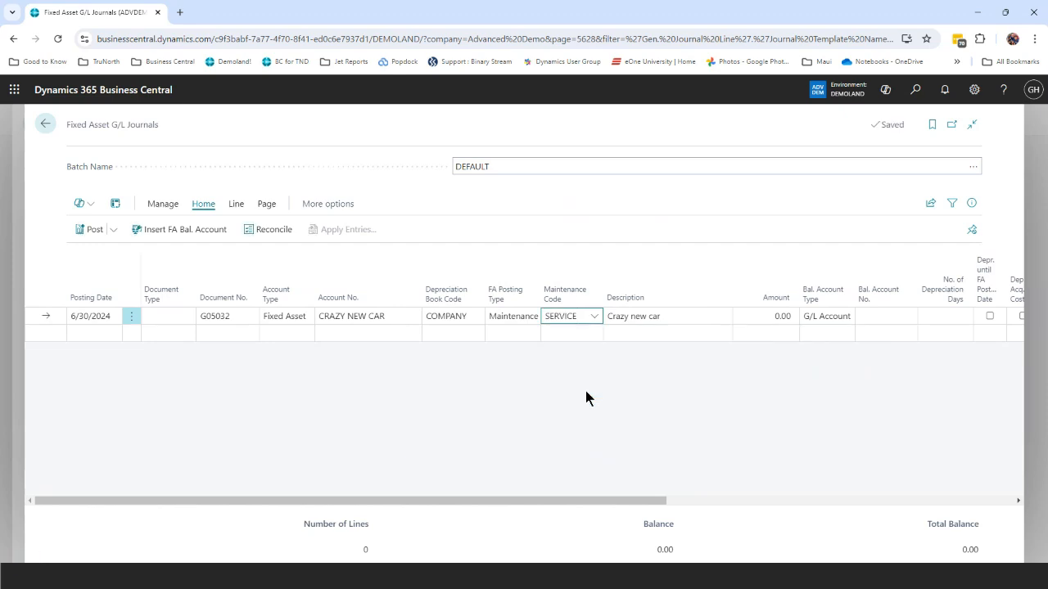
Step: Enter an amount of 299 on the maintenance journal line
{"action": "left_click", "coordinate": [761, 316]}
{"action": "type", "text": "299"}
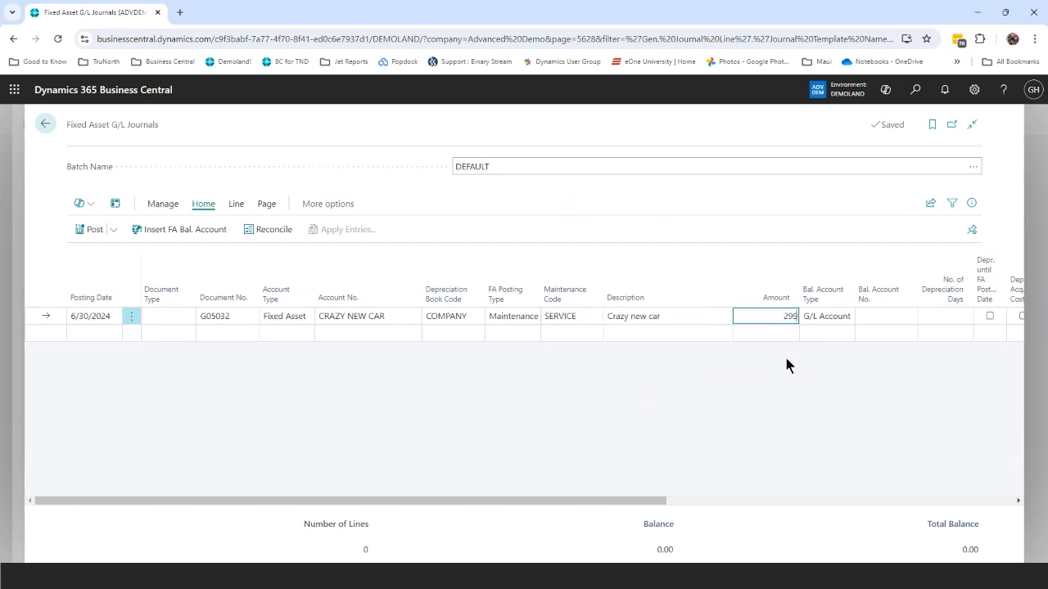
{"action": "key", "text": "Tab"}
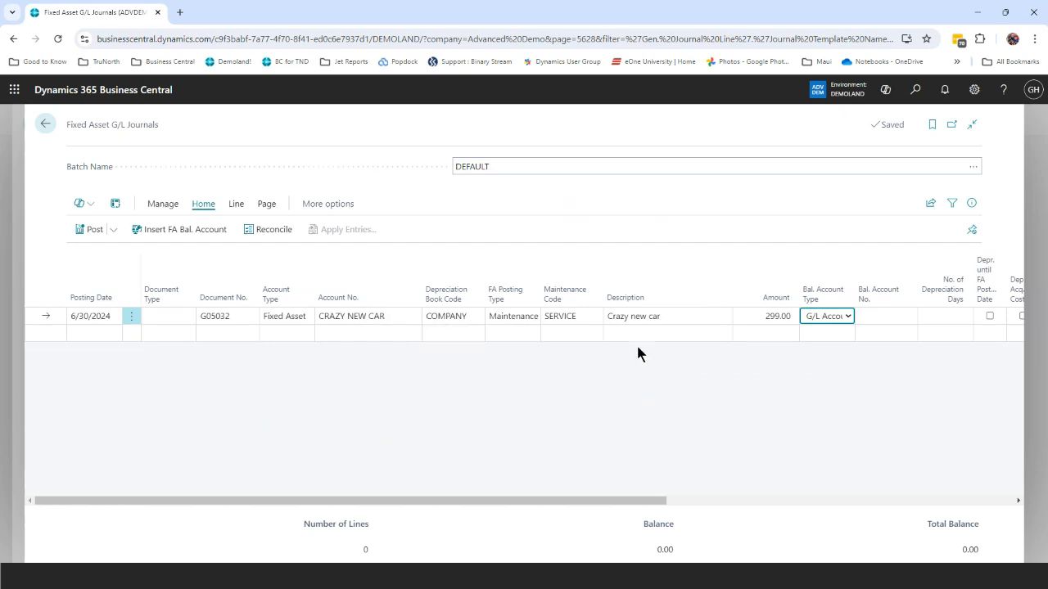
Step: Try to set the journal line's balancing account type to Vendor, and discard the change
{"action": "left_click", "coordinate": [848, 317]}
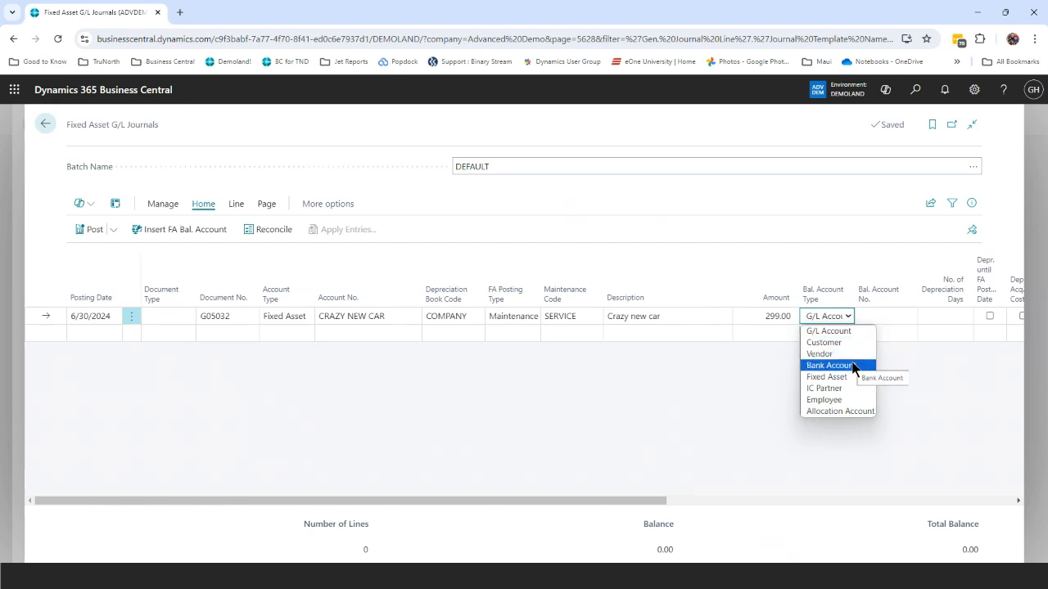
{"action": "left_click", "coordinate": [851, 355]}
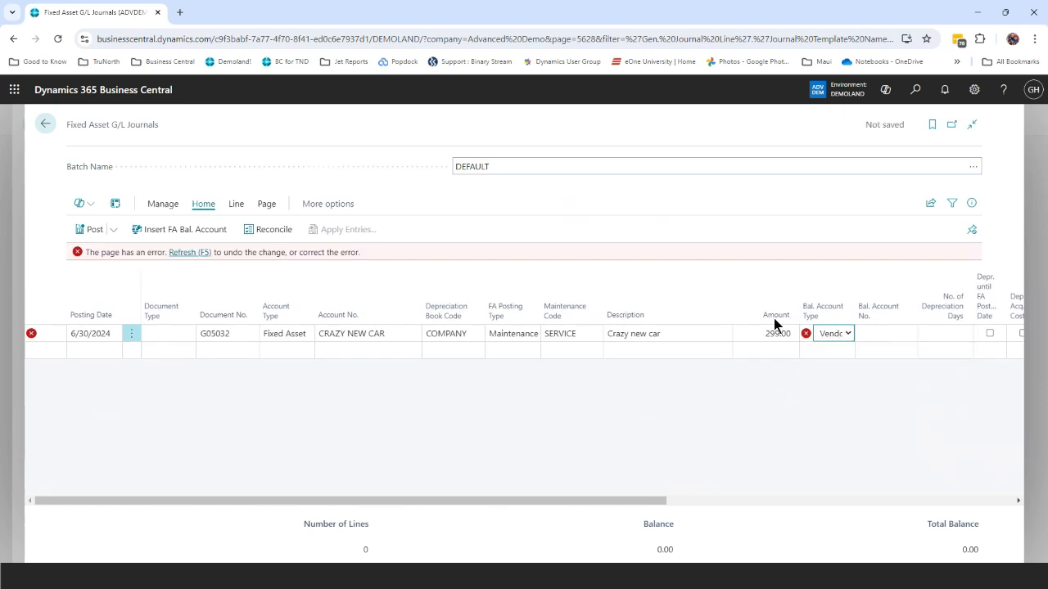
{"action": "left_click", "coordinate": [189, 252]}
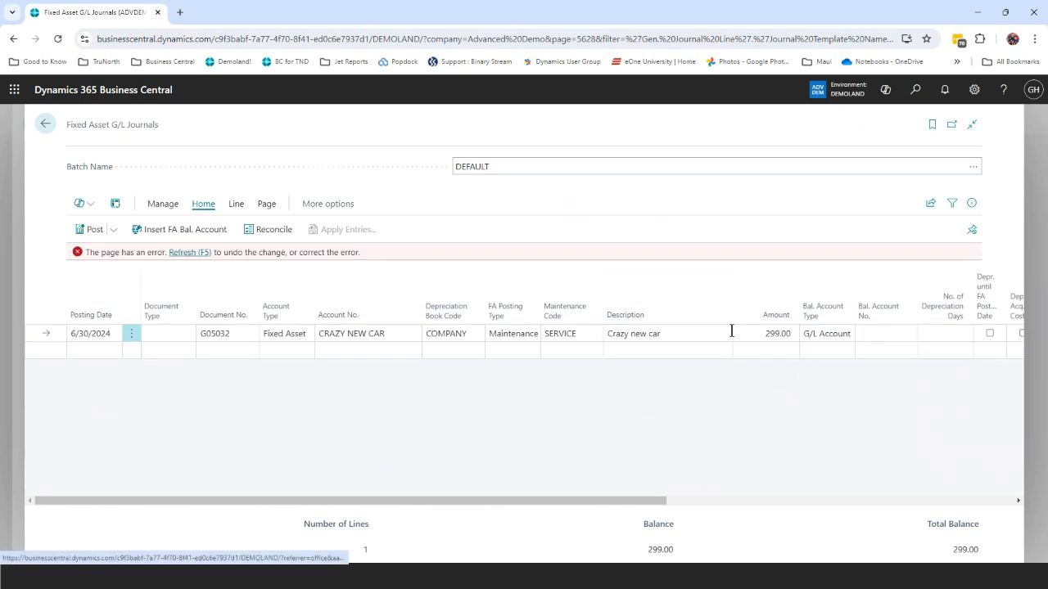
Step: Keep G/L Account as the balancing account type and choose the FA Clearing account as the balancing account
{"action": "left_click", "coordinate": [815, 333]}
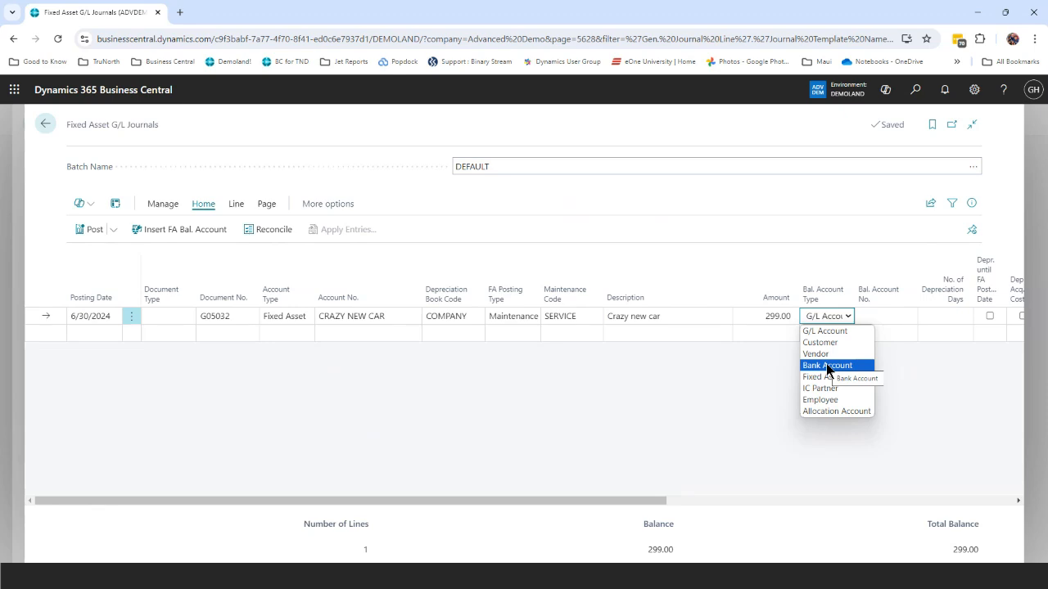
{"action": "left_click", "coordinate": [853, 332]}
{"action": "left_click", "coordinate": [864, 317]}
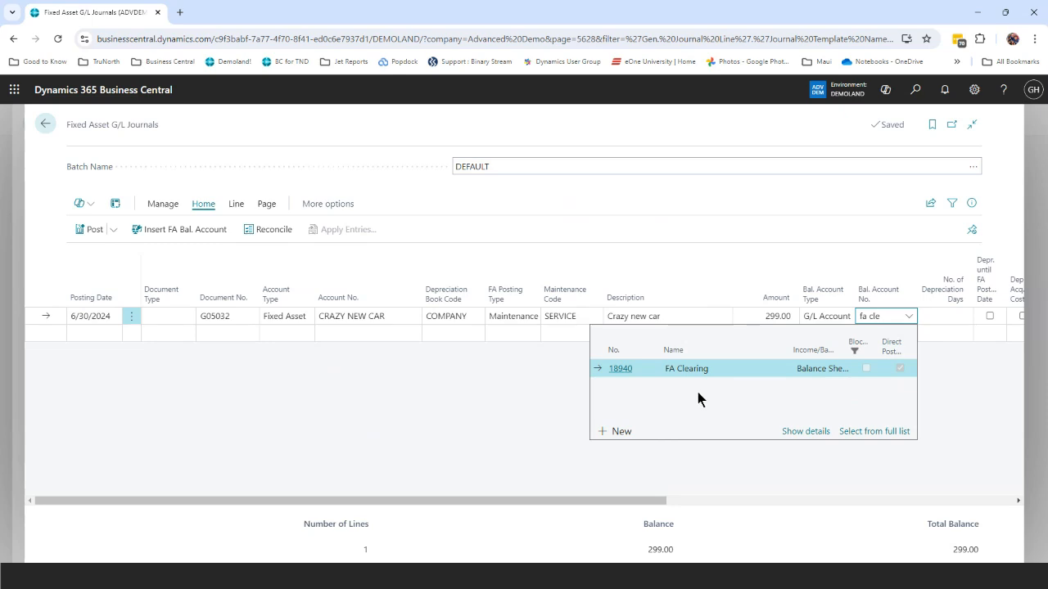
{"action": "left_click", "coordinate": [619, 369]}
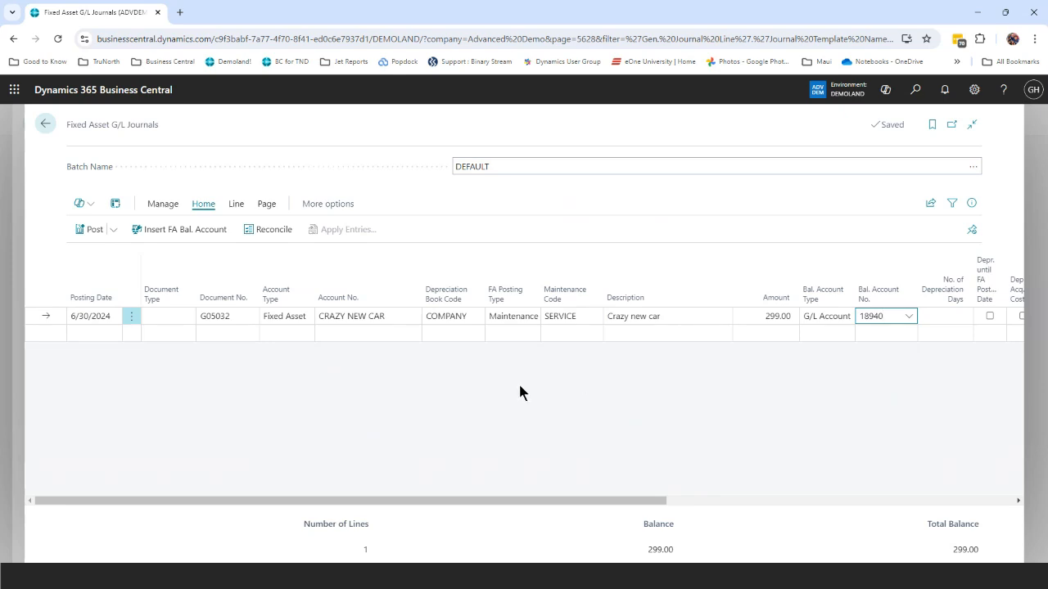
Step: Post the fixed asset journal line and return to the Crazy new car fixed asset card
{"action": "left_click", "coordinate": [93, 232]}
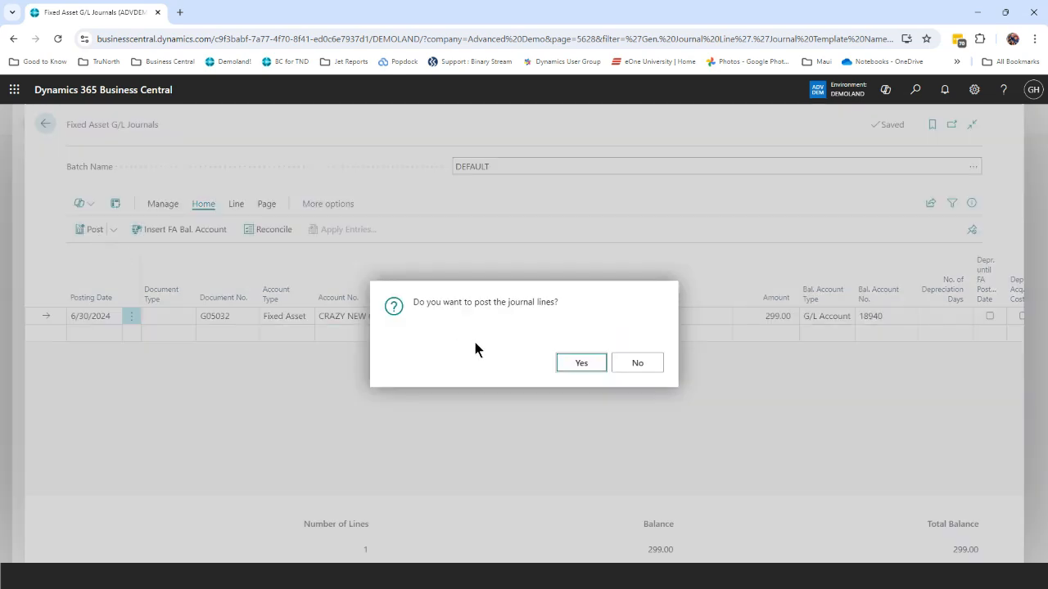
{"action": "left_click", "coordinate": [575, 364]}
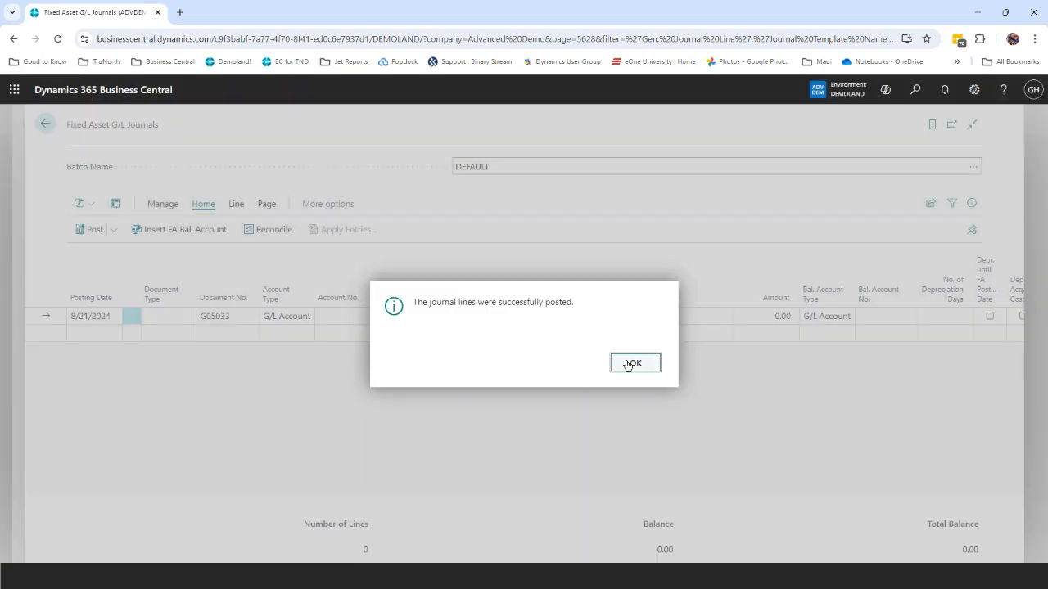
{"action": "left_click", "coordinate": [630, 363]}
{"action": "left_click", "coordinate": [42, 124]}
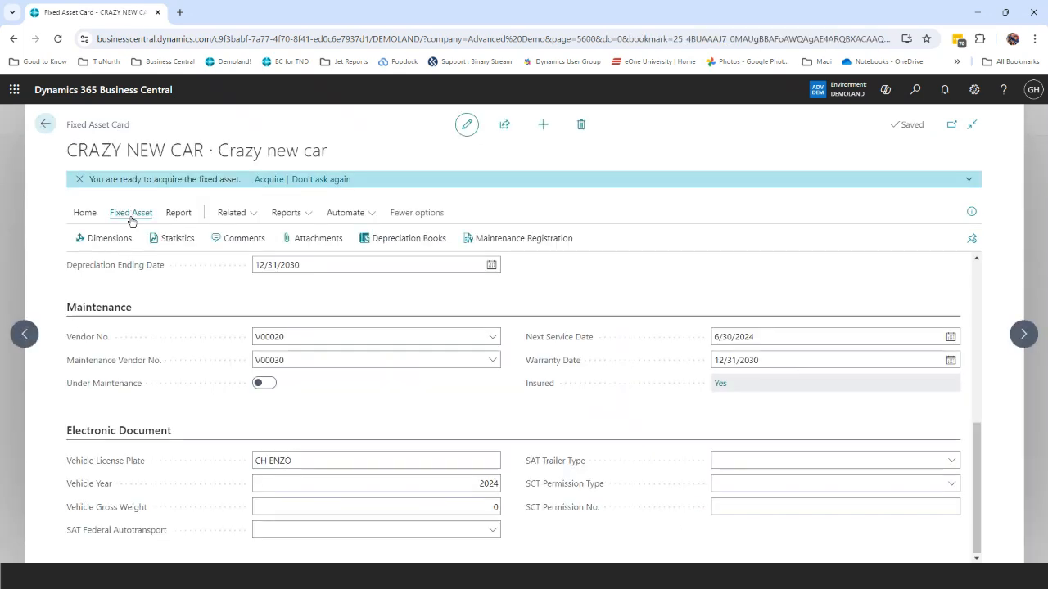
Step: View the car's fixed asset statistics, drill into the maintenance amount's ledger entries, and return to the card
{"action": "left_click", "coordinate": [170, 250]}
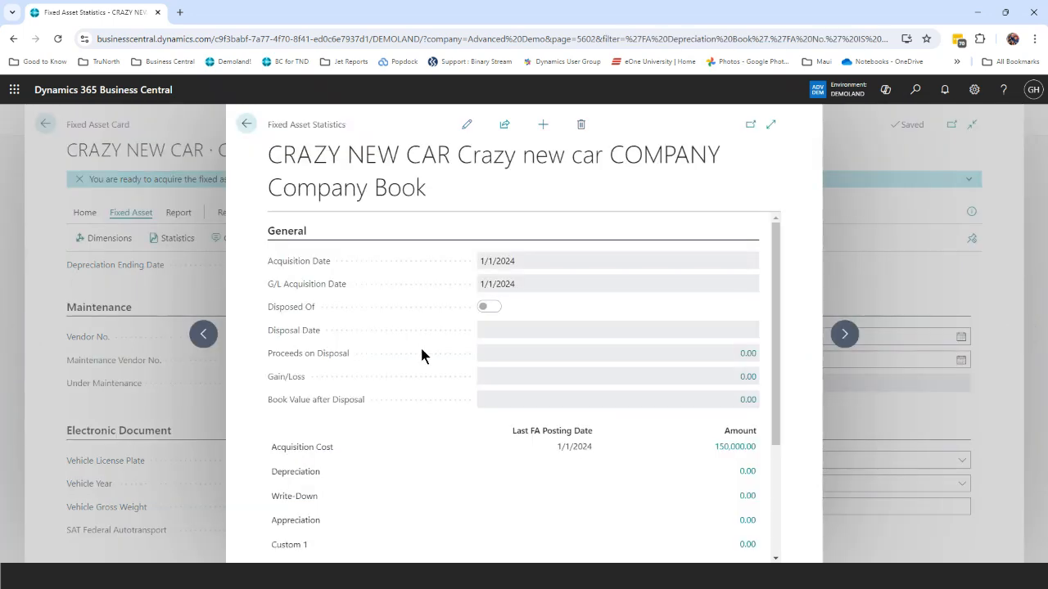
{"action": "scroll", "coordinate": [422, 353], "scroll_direction": "down", "scroll_amount": 4}
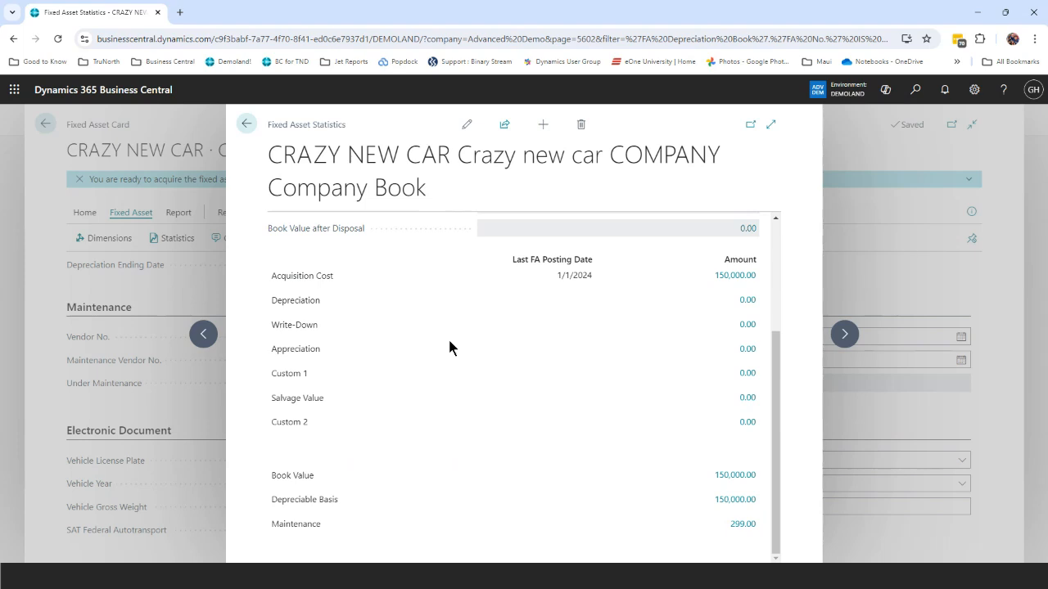
{"action": "left_click", "coordinate": [743, 524]}
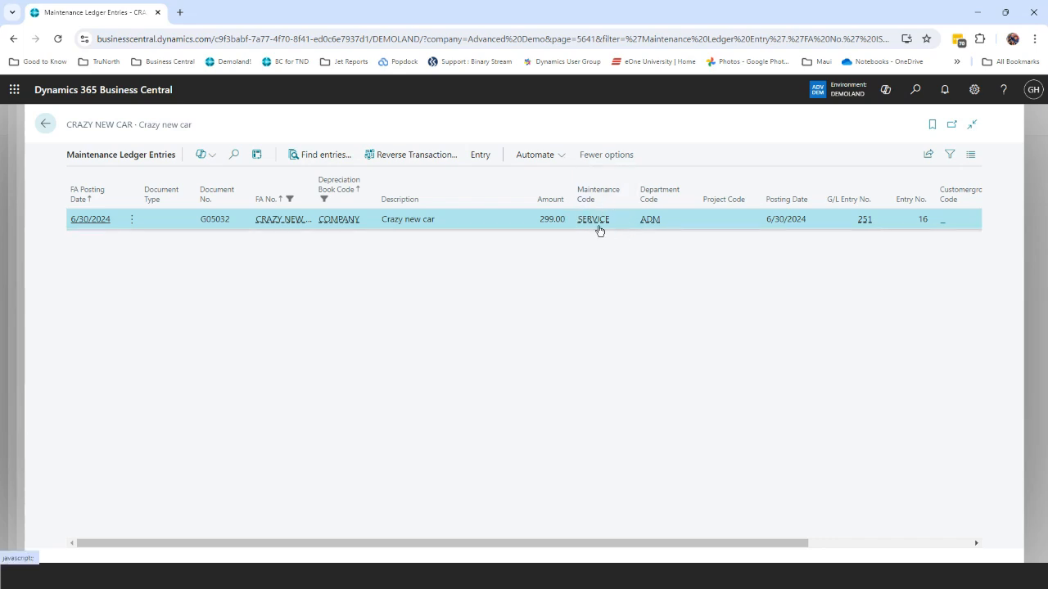
{"action": "left_click", "coordinate": [46, 125]}
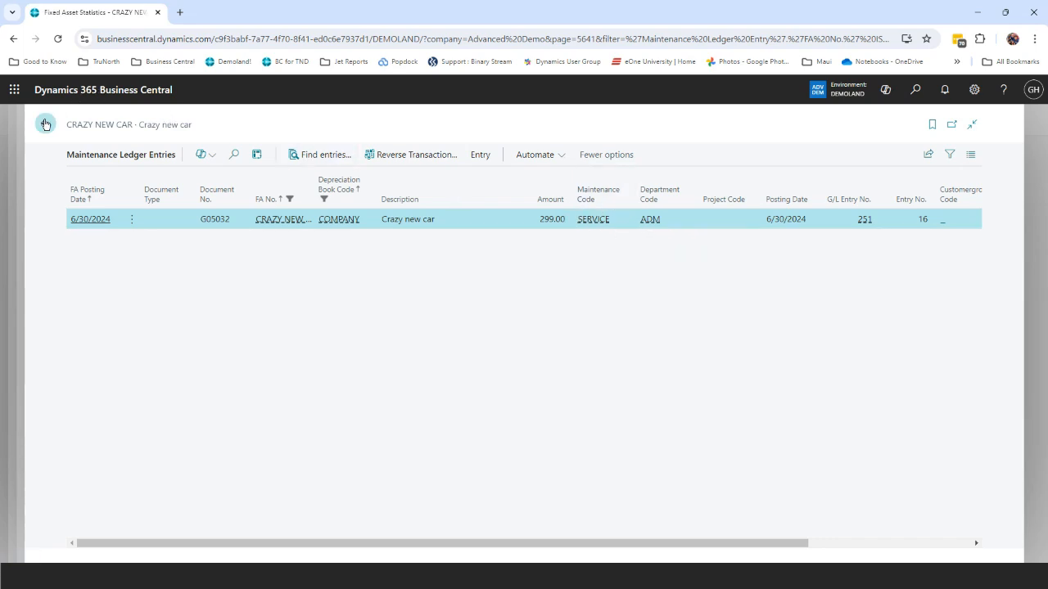
{"action": "left_click", "coordinate": [45, 124]}
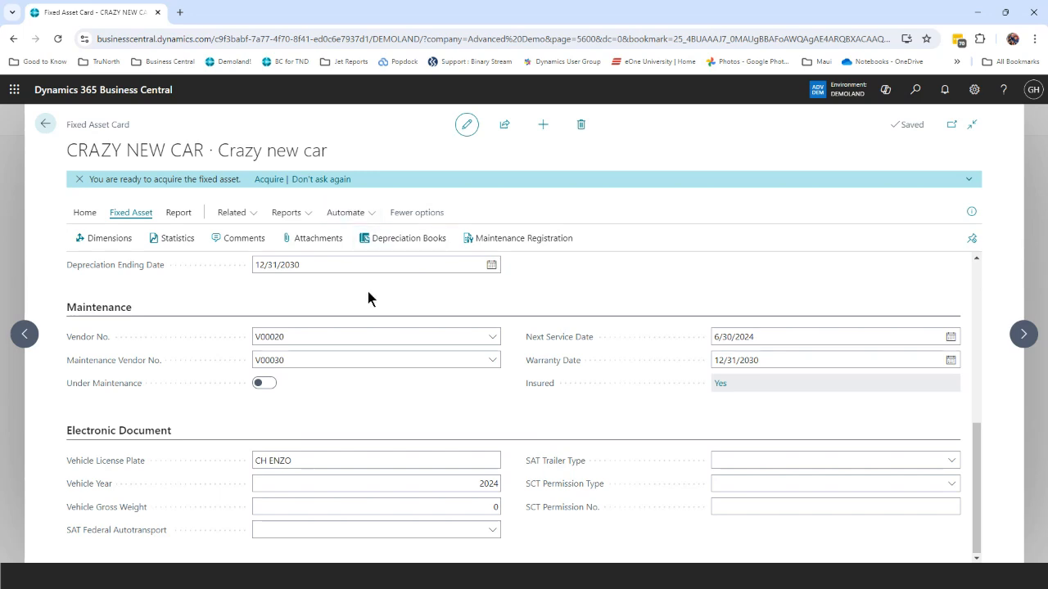
Step: Reopen the car's statistics to review the entries behind the maintenance amount again, and go back to the card
{"action": "left_click", "coordinate": [174, 239]}
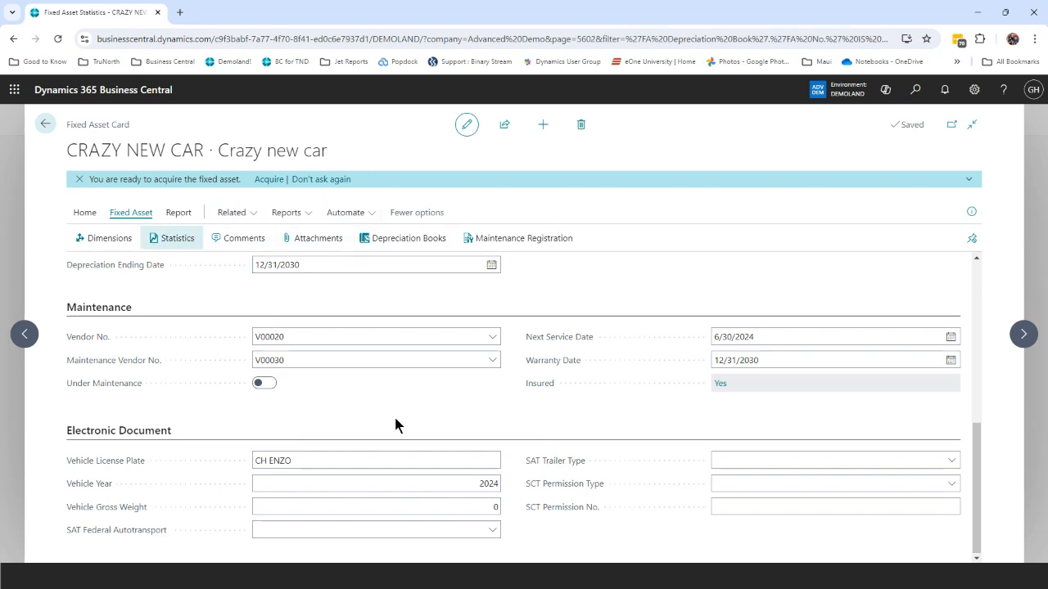
{"action": "scroll", "coordinate": [714, 518], "scroll_direction": "down", "scroll_amount": 5}
{"action": "left_click", "coordinate": [741, 524]}
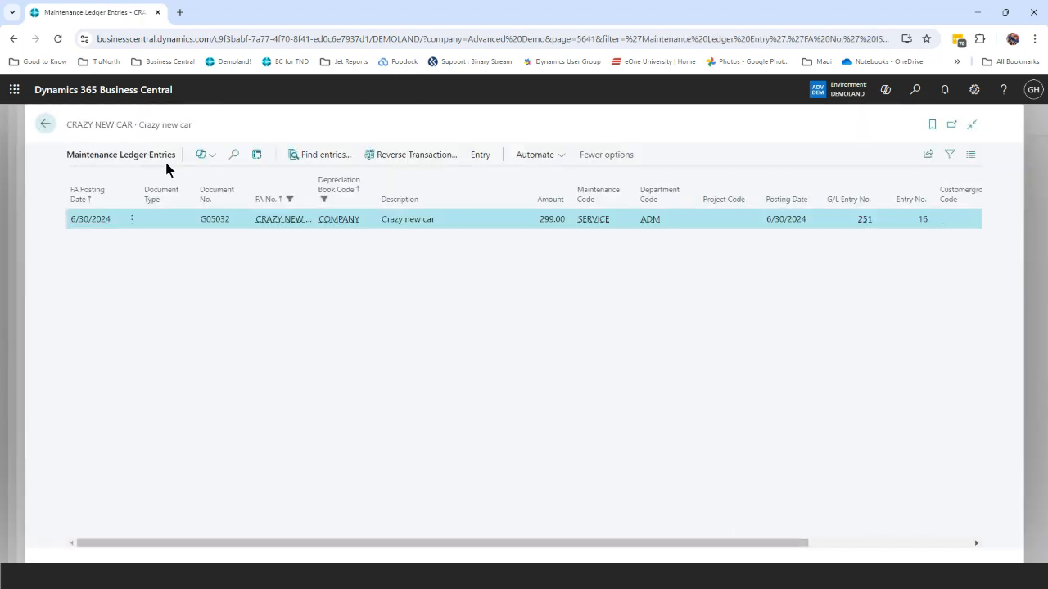
{"action": "left_click", "coordinate": [45, 124]}
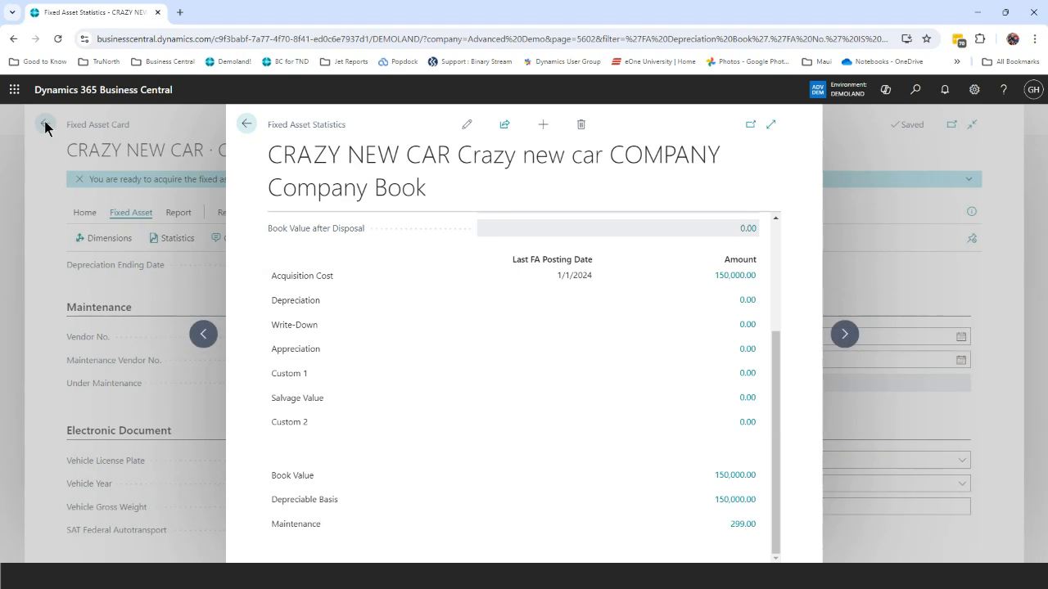
{"action": "left_click", "coordinate": [247, 125]}
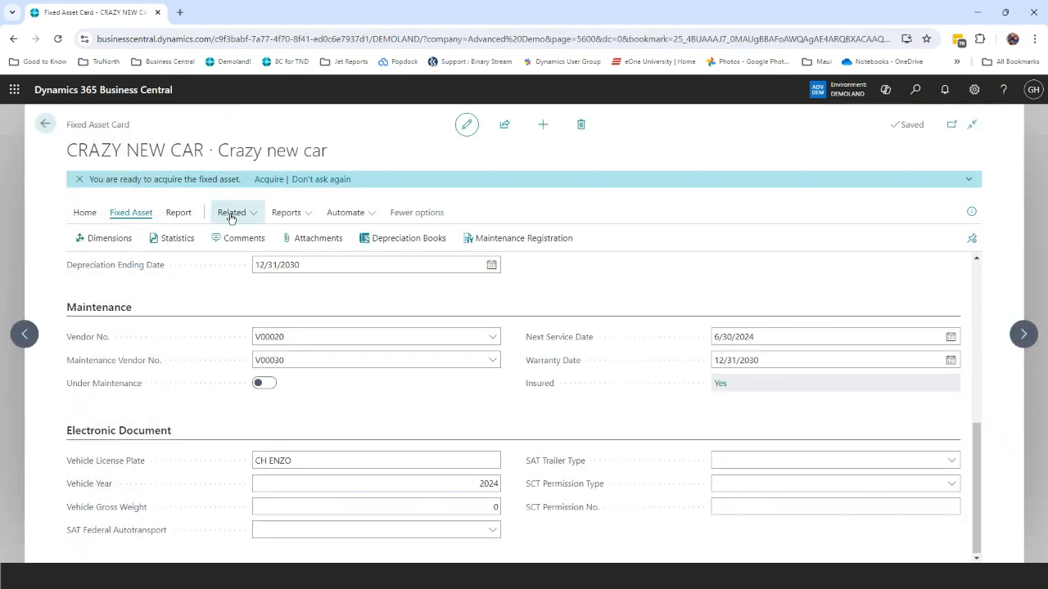
Step: Open the Maintenance Ledger Entries from the car's history, and return to the fixed asset card
{"action": "left_click", "coordinate": [232, 212]}
{"action": "mouse_move", "coordinate": [243, 309]}
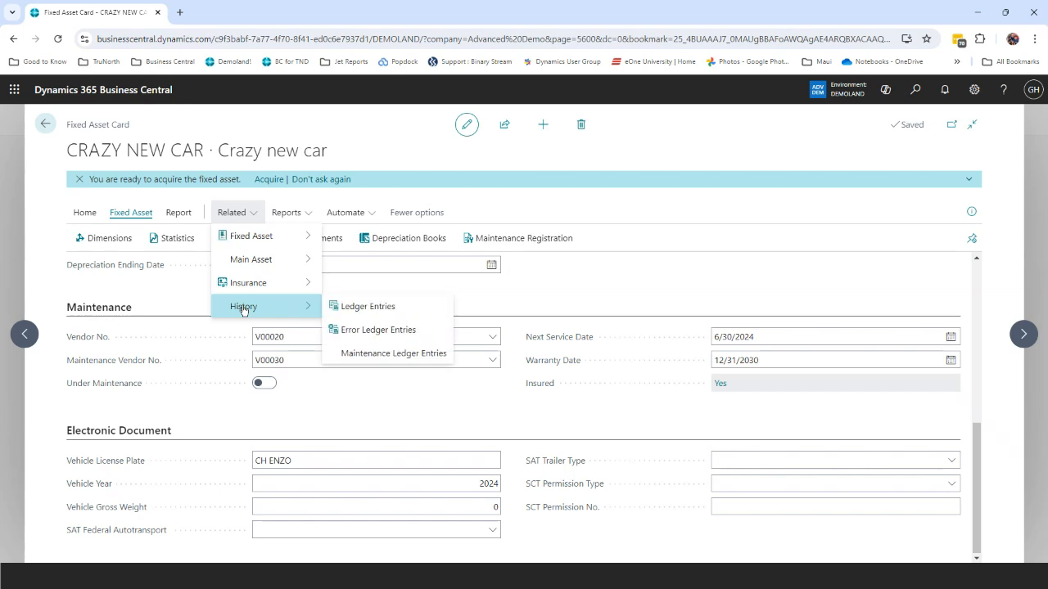
{"action": "left_click", "coordinate": [390, 354]}
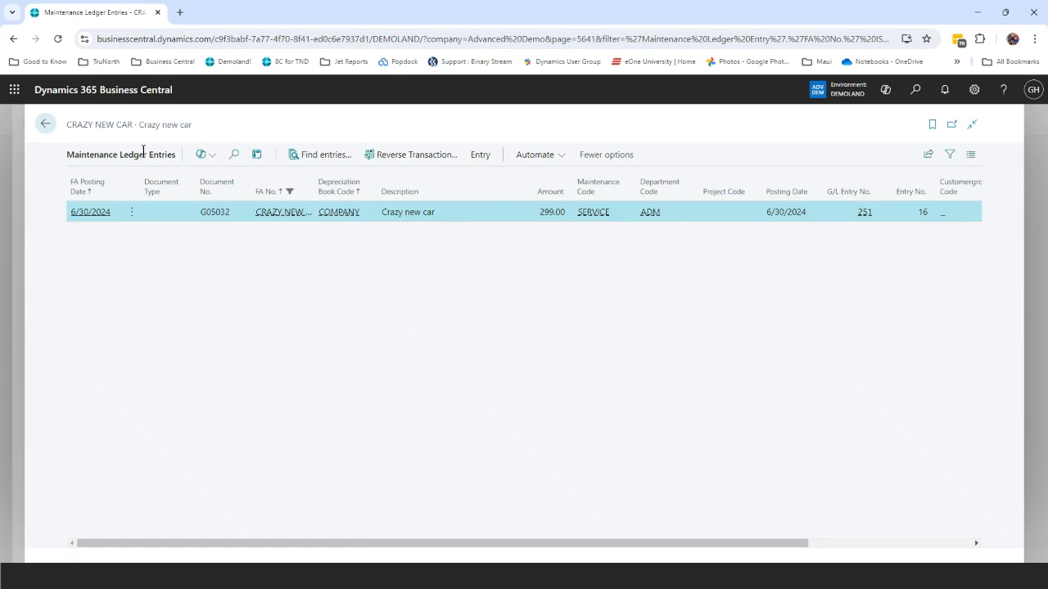
{"action": "left_click", "coordinate": [45, 124]}
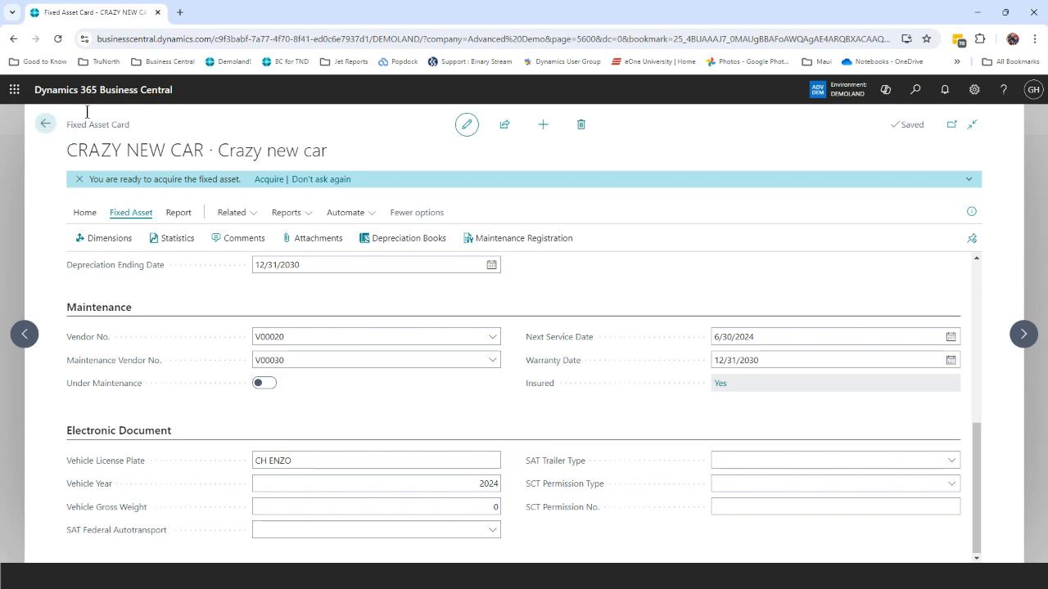
Step: Search for "purch inv" and open the Purchase Invoices list
{"action": "left_click", "coordinate": [915, 90]}
{"action": "type", "text": "purch inv"}
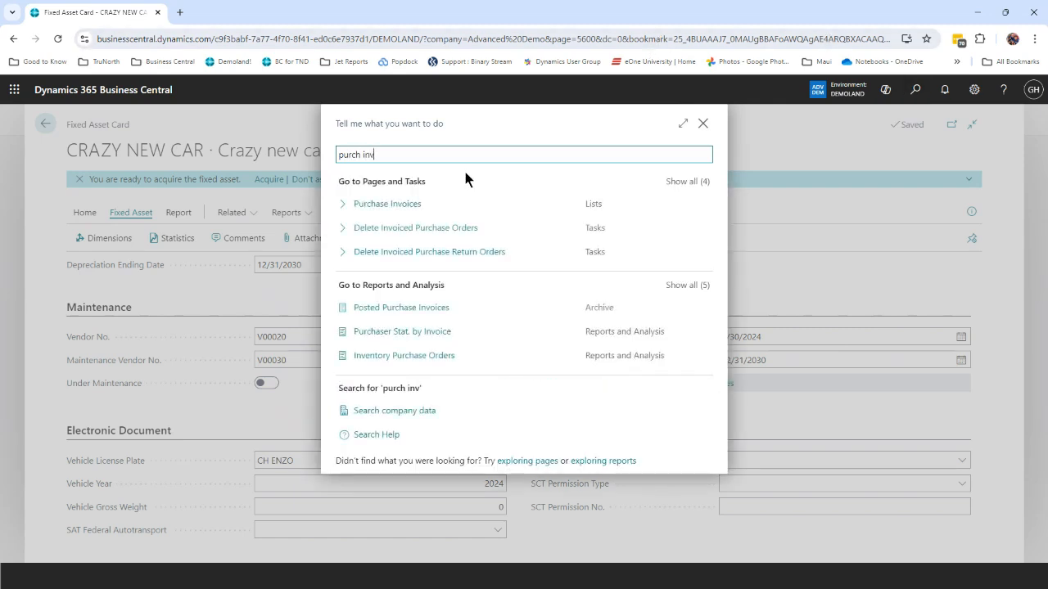
{"action": "left_click", "coordinate": [392, 205]}
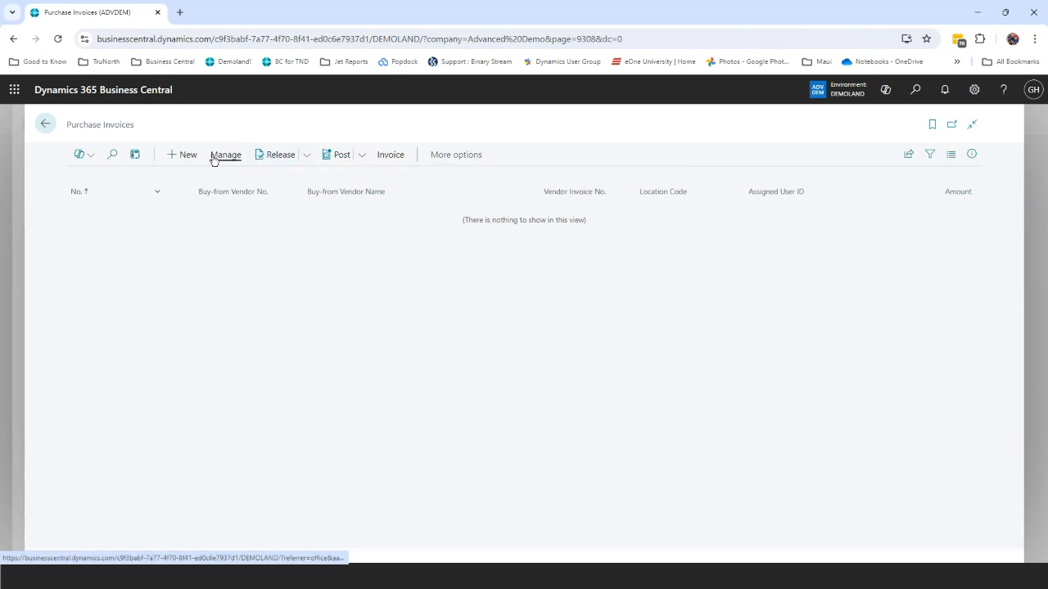
Step: Create a new purchase invoice for the vendor The Car Repair Center
{"action": "left_click", "coordinate": [185, 156]}
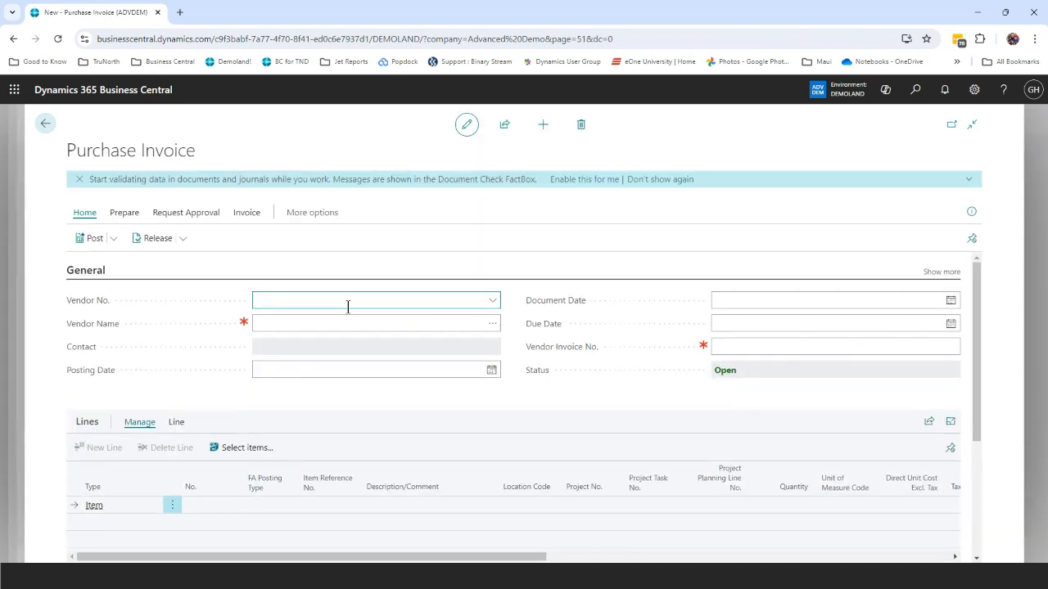
{"action": "type", "text": "the ca"}
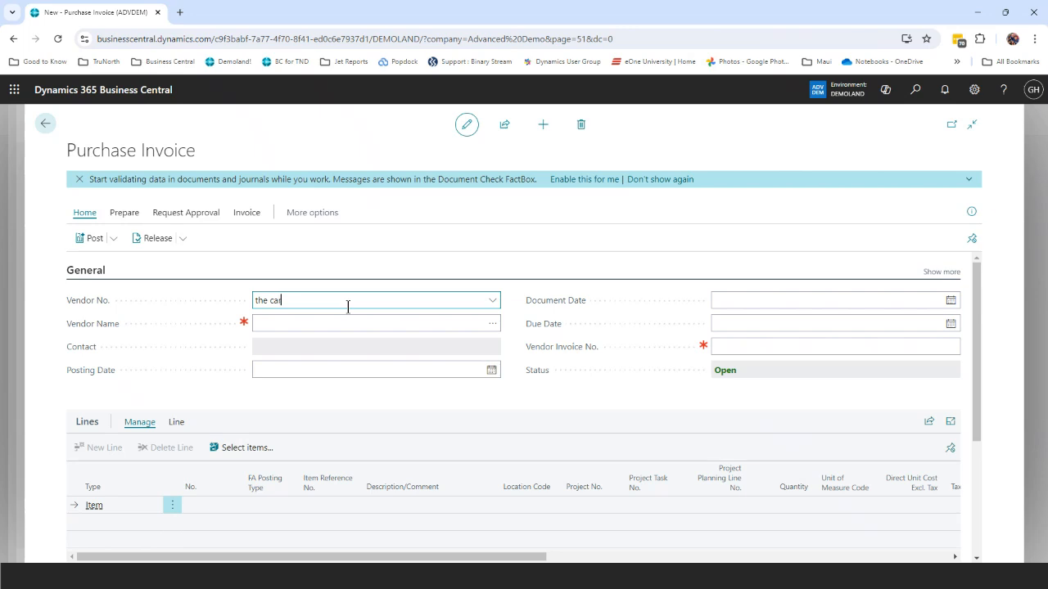
{"action": "type", "text": "r"}
{"action": "left_click", "coordinate": [293, 355]}
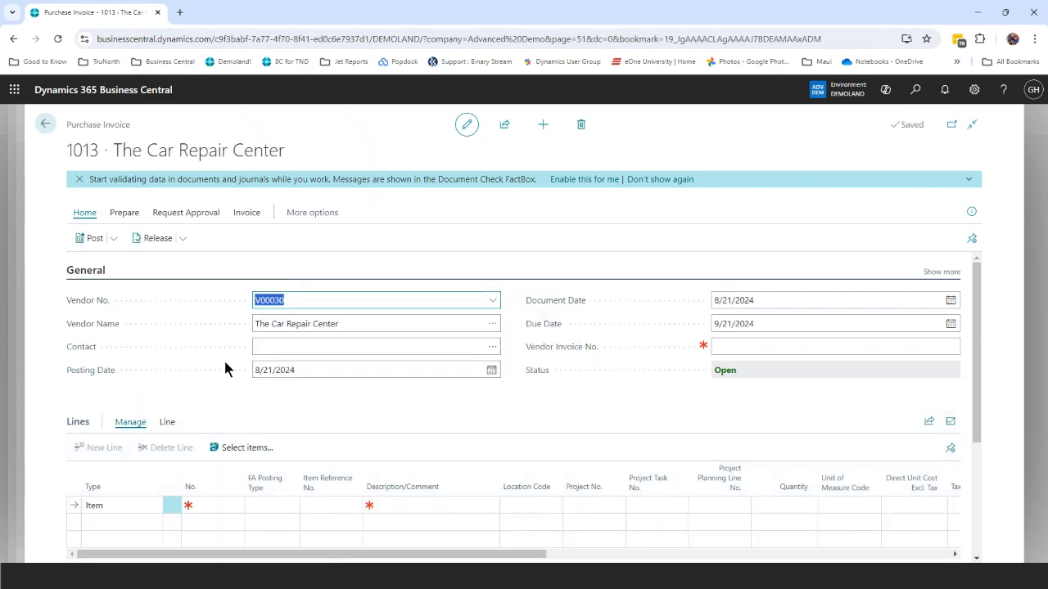
Step: Set the purchase invoice's posting date to 6/30/2024
{"action": "key", "text": "Tab"}
{"action": "key", "text": "Tab"}
{"action": "type", "text": "0"}
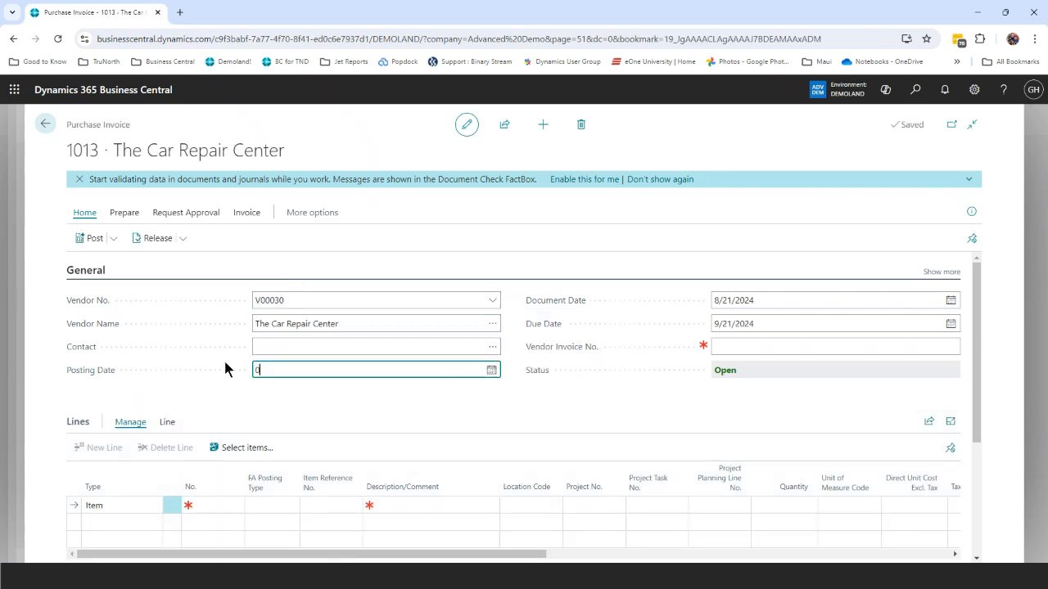
{"action": "type", "text": "63024"}
{"action": "key", "text": "Tab"}
{"action": "key", "text": "Tab"}
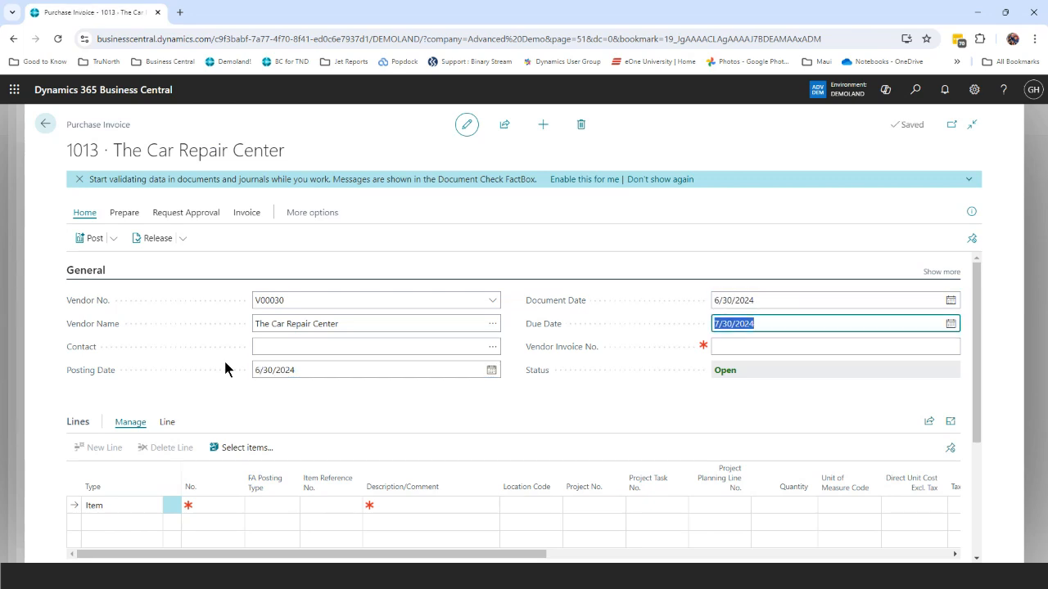
Step: Enter INV063024 as the purchase invoice's vendor invoice number
{"action": "key", "text": "Tab"}
{"action": "type", "text": "inv063024"}
{"action": "key", "text": "Tab"}
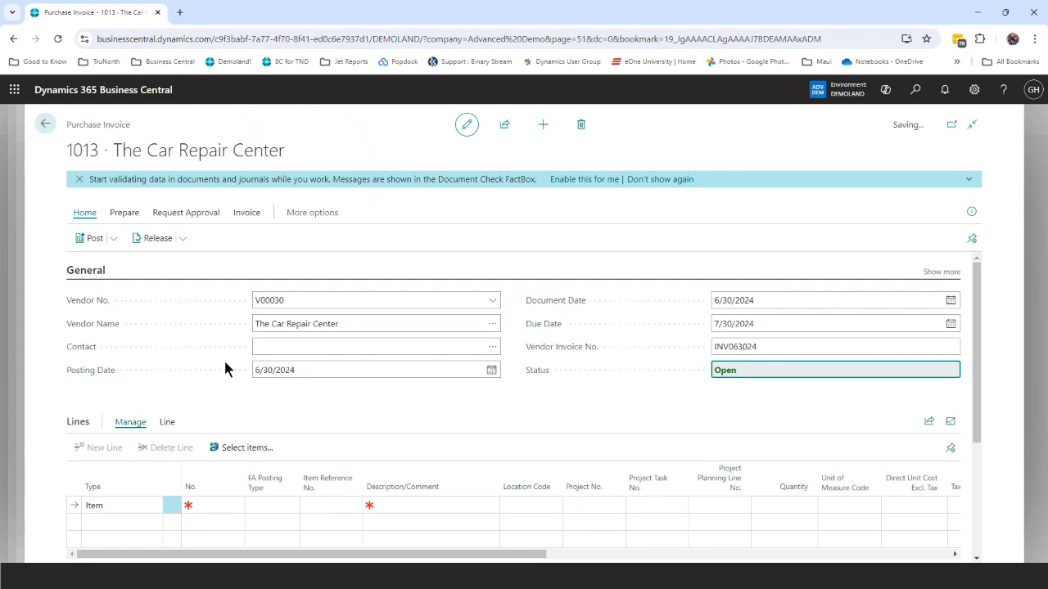
Step: Set the type of the first purchase invoice line to Fixed Asset
{"action": "scroll", "coordinate": [326, 458], "scroll_direction": "down", "scroll_amount": 2}
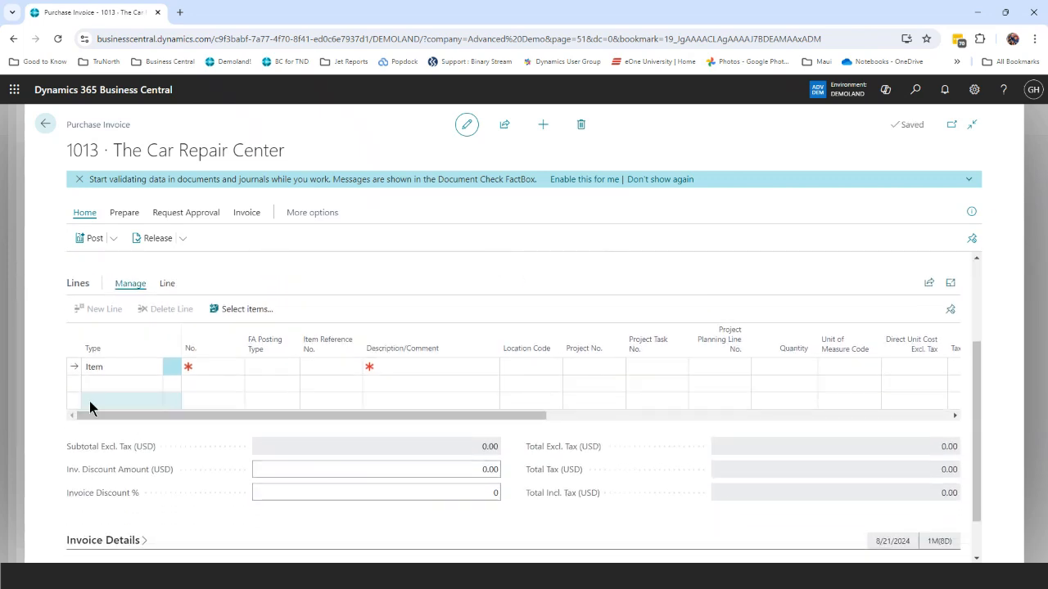
{"action": "left_click", "coordinate": [128, 371]}
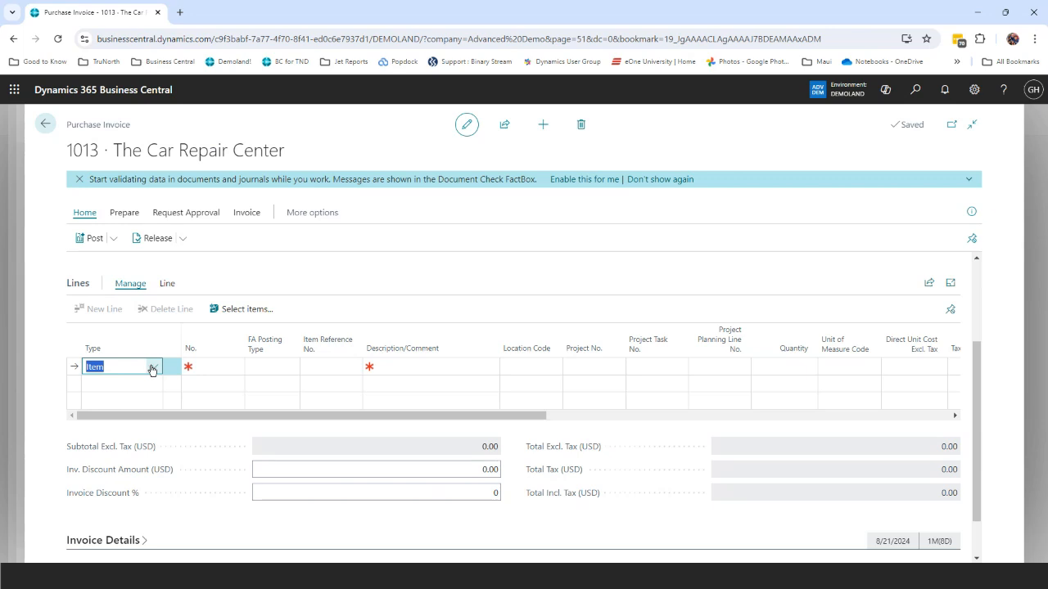
{"action": "left_click", "coordinate": [151, 368]}
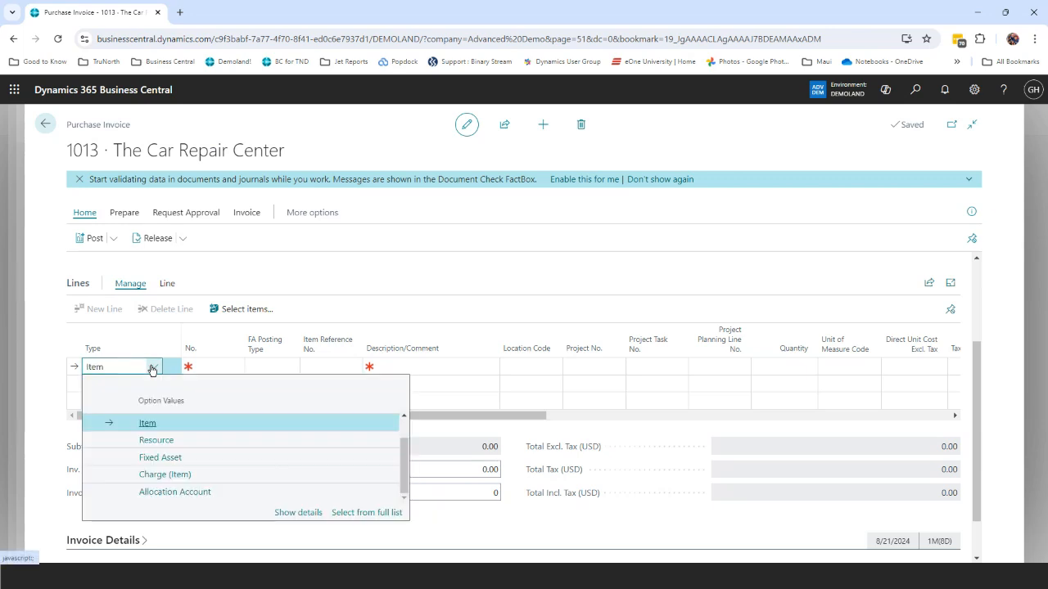
{"action": "left_click", "coordinate": [144, 459]}
Step: Choose the Crazy new car asset for the first invoice line and set its FA posting type to Maintenance
{"action": "left_click", "coordinate": [215, 369]}
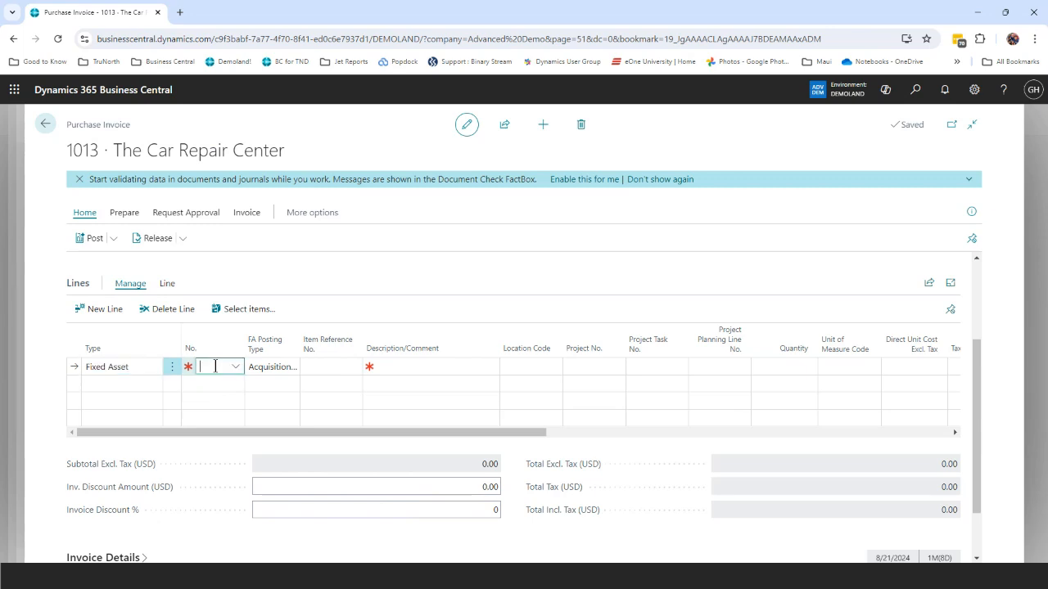
{"action": "scroll", "coordinate": [270, 454], "scroll_direction": "down", "scroll_amount": 5}
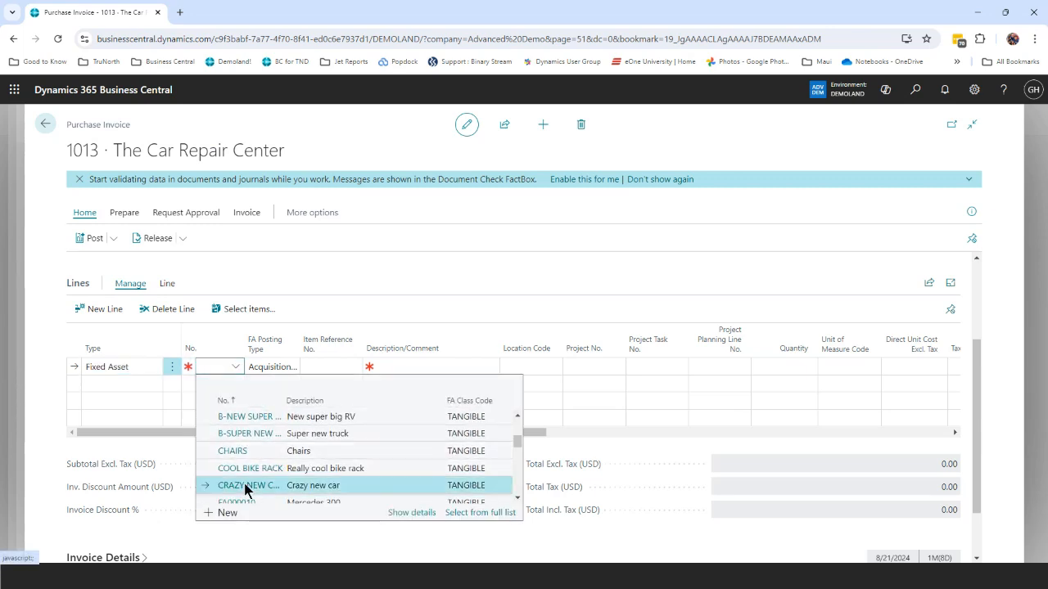
{"action": "left_click", "coordinate": [244, 484]}
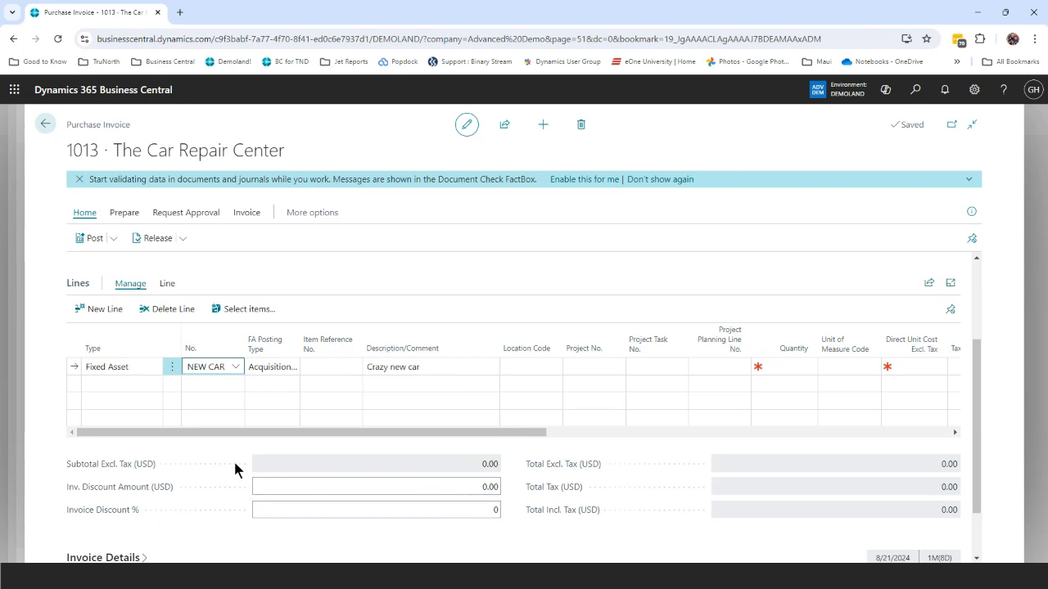
{"action": "left_click", "coordinate": [269, 370]}
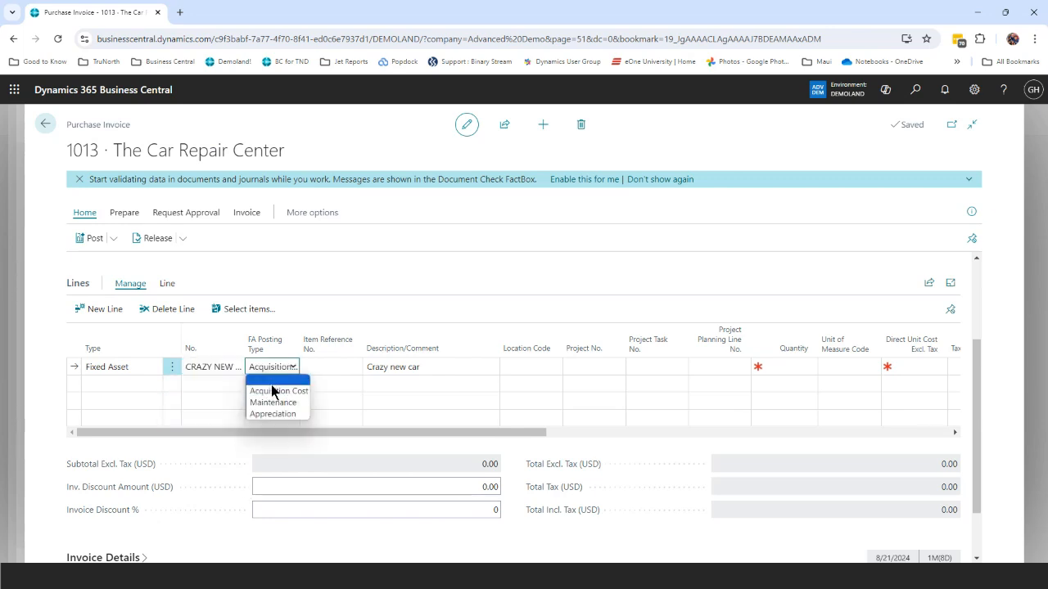
{"action": "left_click", "coordinate": [274, 403]}
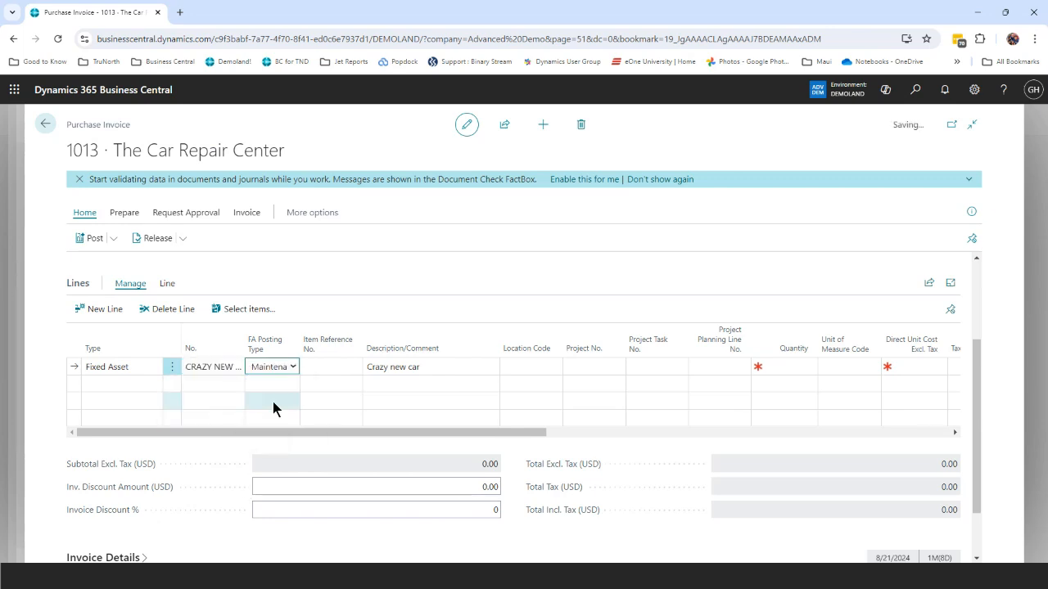
Step: Set the quantity to 1 and the direct unit cost to 299.00 on the Crazy new car maintenance line
{"action": "left_click", "coordinate": [442, 365]}
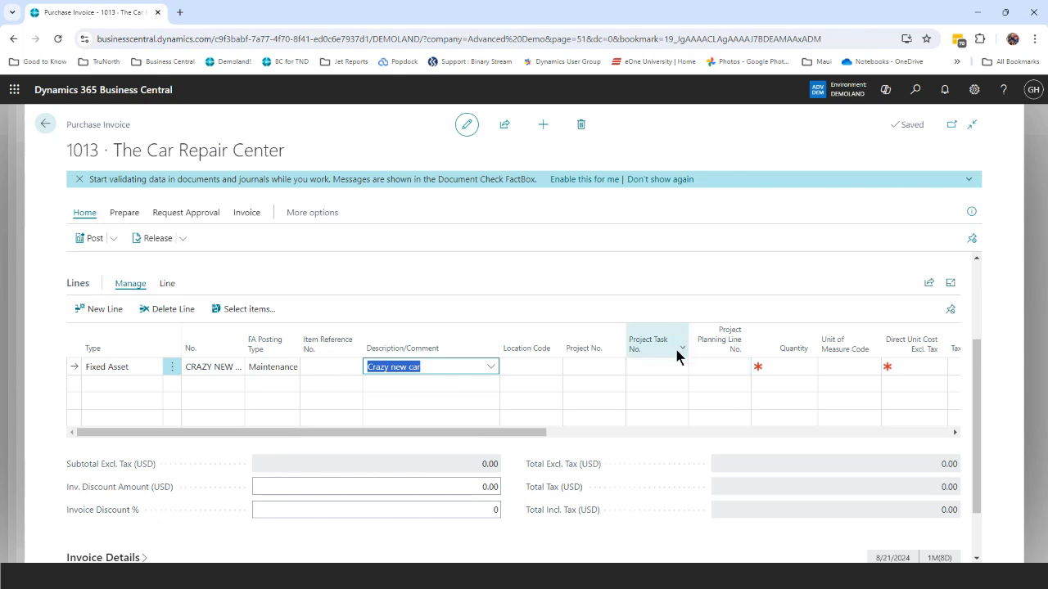
{"action": "left_click", "coordinate": [779, 367]}
{"action": "type", "text": "1"}
{"action": "key", "text": "Tab"}
{"action": "left_click", "coordinate": [918, 366]}
{"action": "type", "text": "299.0"}
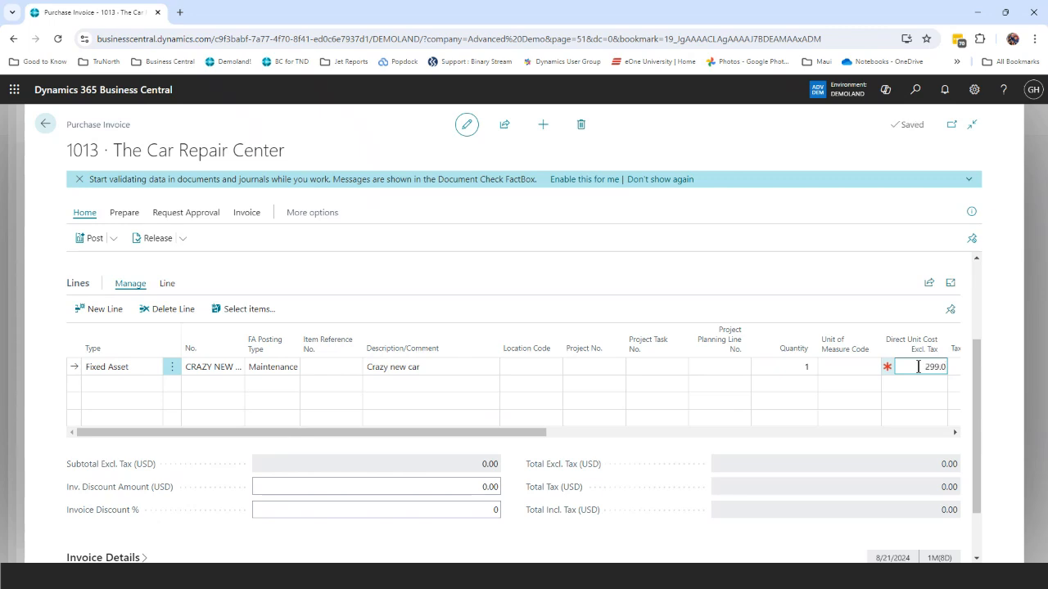
{"action": "key", "text": "Tab"}
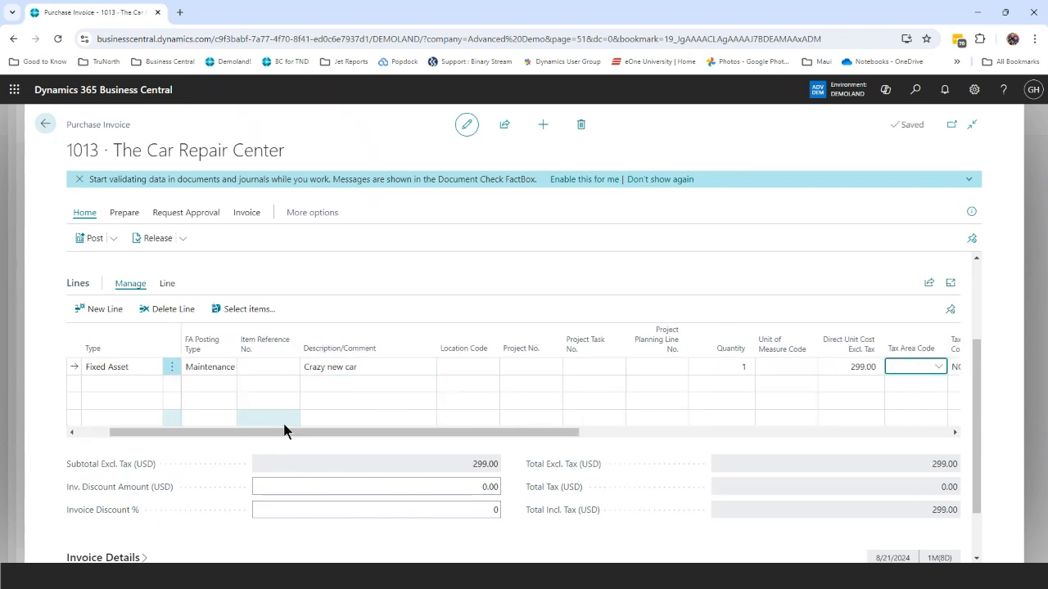
{"action": "left_click_drag", "start_coordinate": [284, 437], "coordinate": [201, 440]}
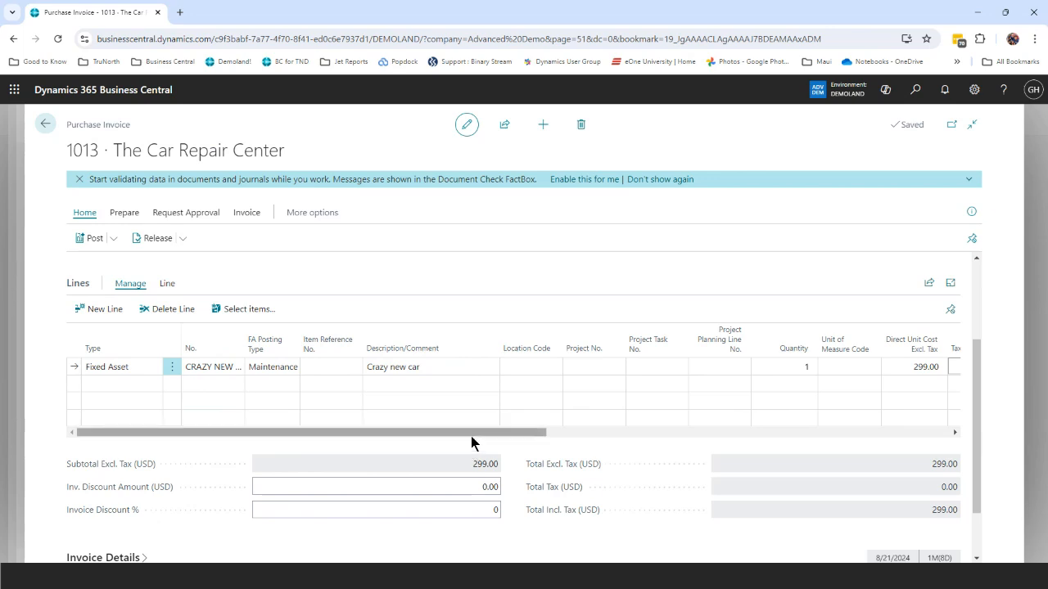
{"action": "left_click", "coordinate": [507, 362]}
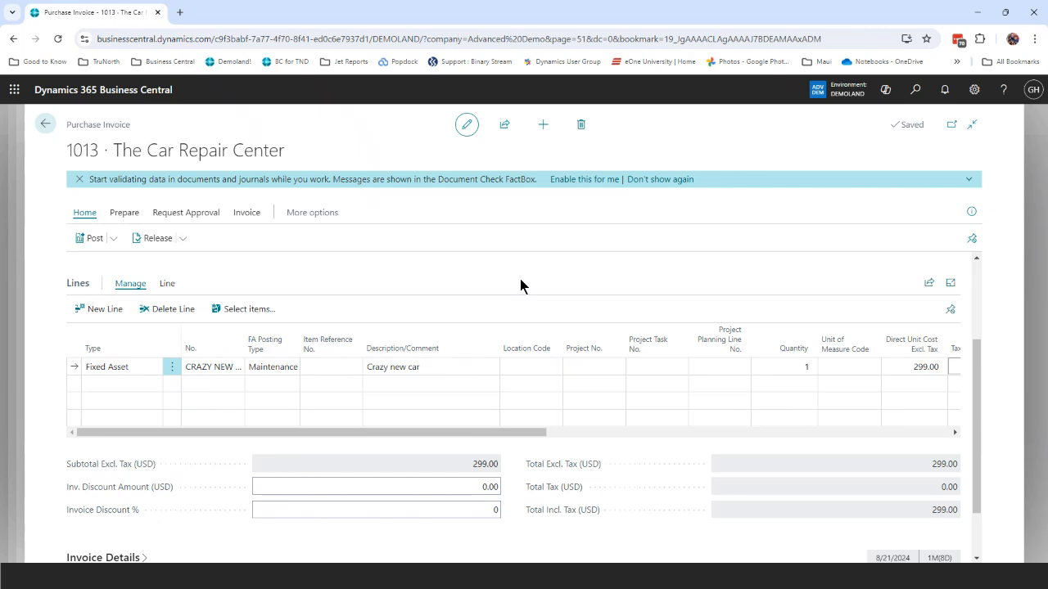
{"action": "left_click", "coordinate": [505, 367]}
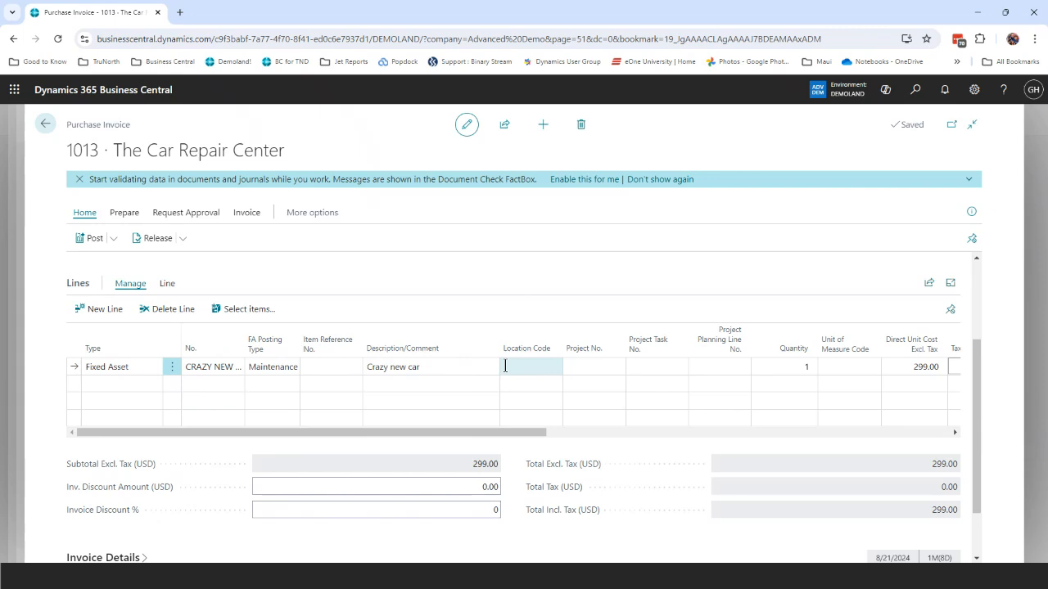
{"action": "left_click", "coordinate": [498, 360]}
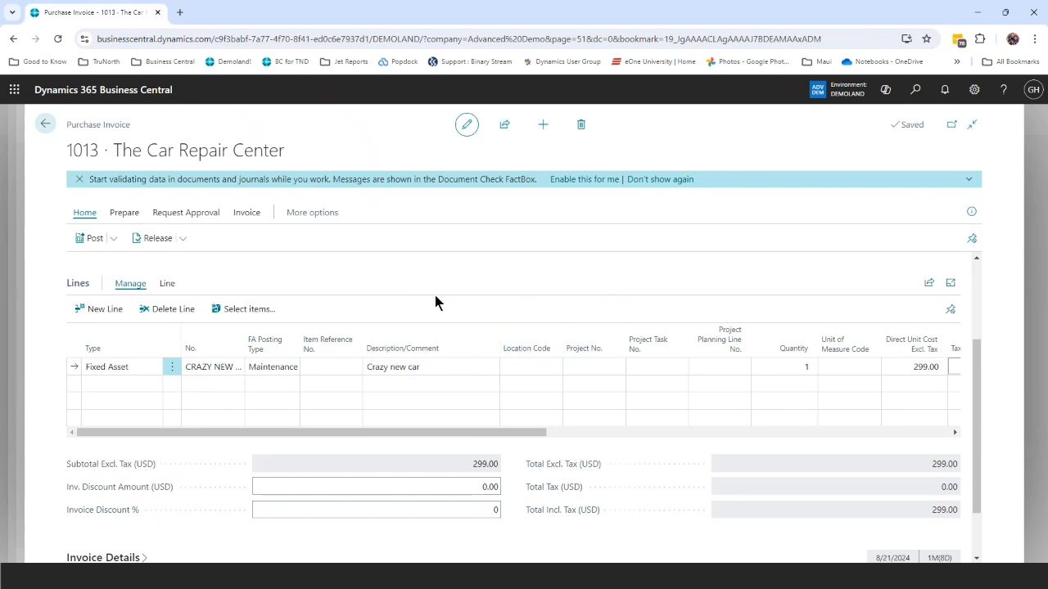
Step: Post the purchase invoice for The Car Repair Center and decline opening the posted invoice
{"action": "scroll", "coordinate": [495, 307], "scroll_direction": "down", "scroll_amount": 1}
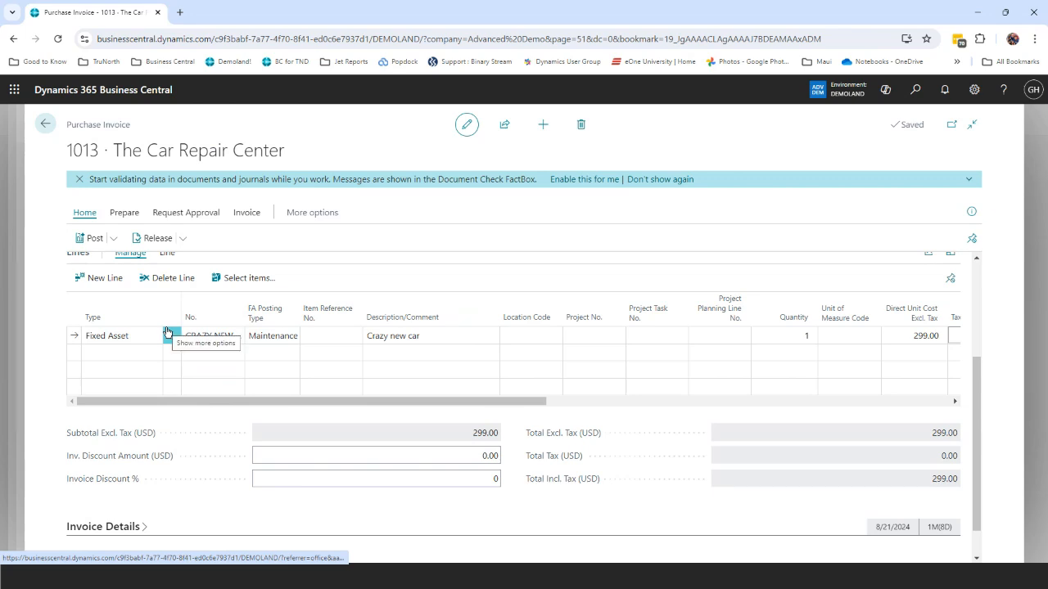
{"action": "left_click", "coordinate": [93, 239]}
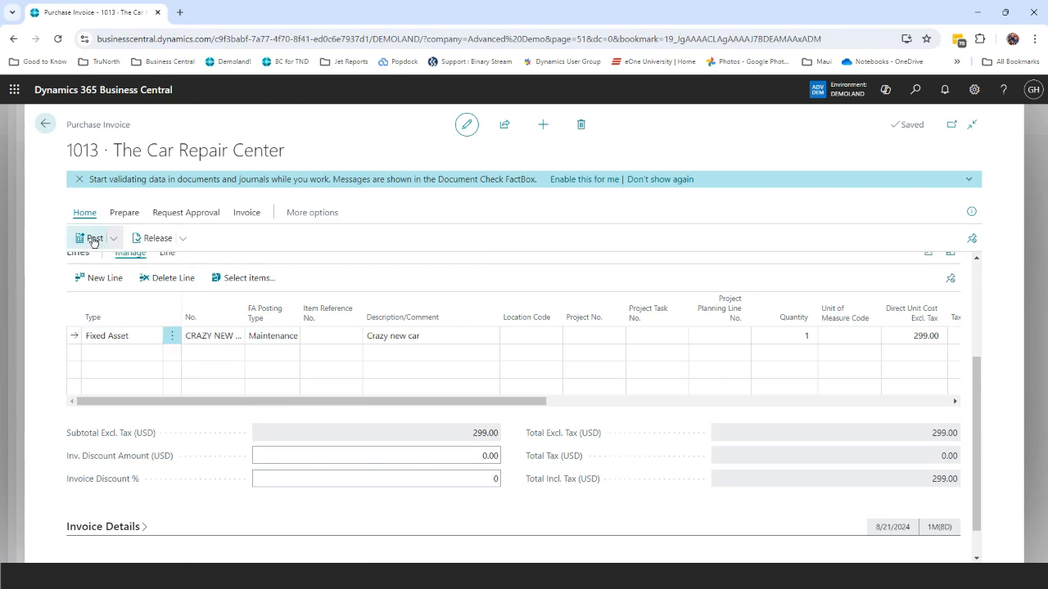
{"action": "left_click", "coordinate": [580, 364]}
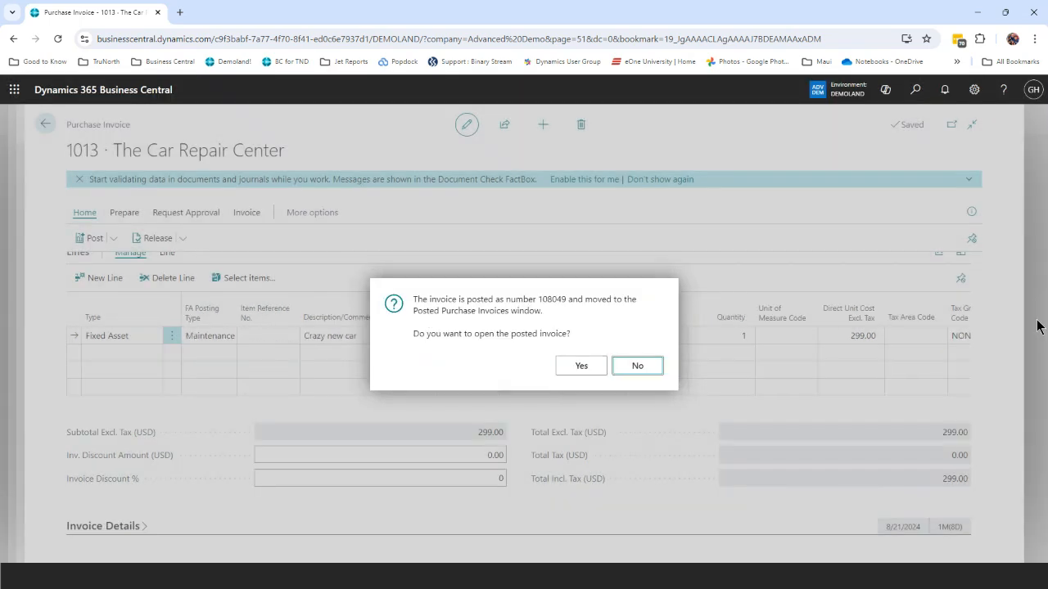
{"action": "left_click", "coordinate": [637, 365]}
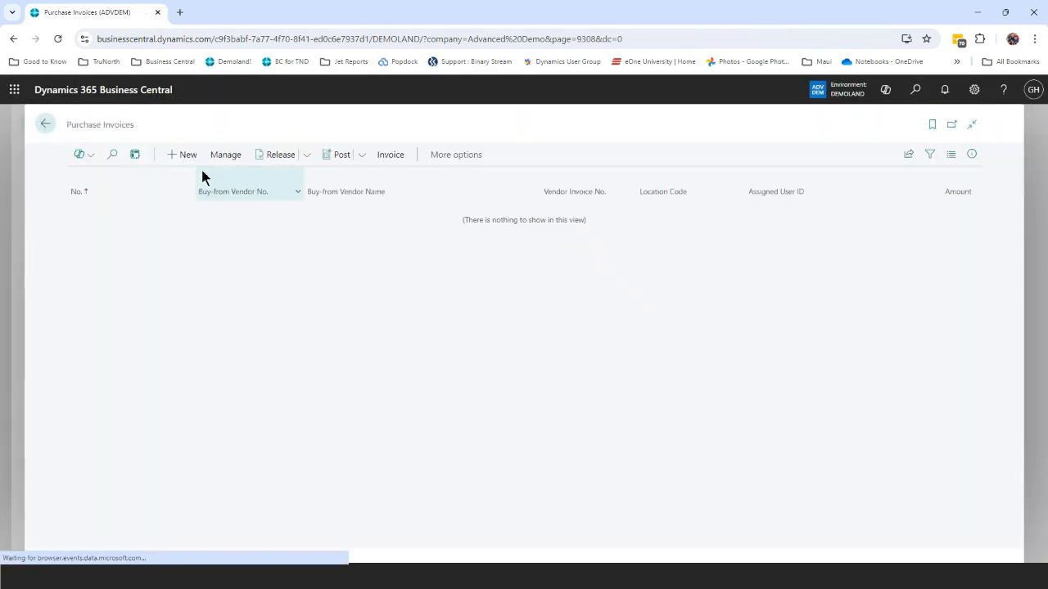
Step: Go back to the CRAZY NEW CAR fixed asset card and review the maintenance ledger entries behind its statistics
{"action": "left_click", "coordinate": [47, 126]}
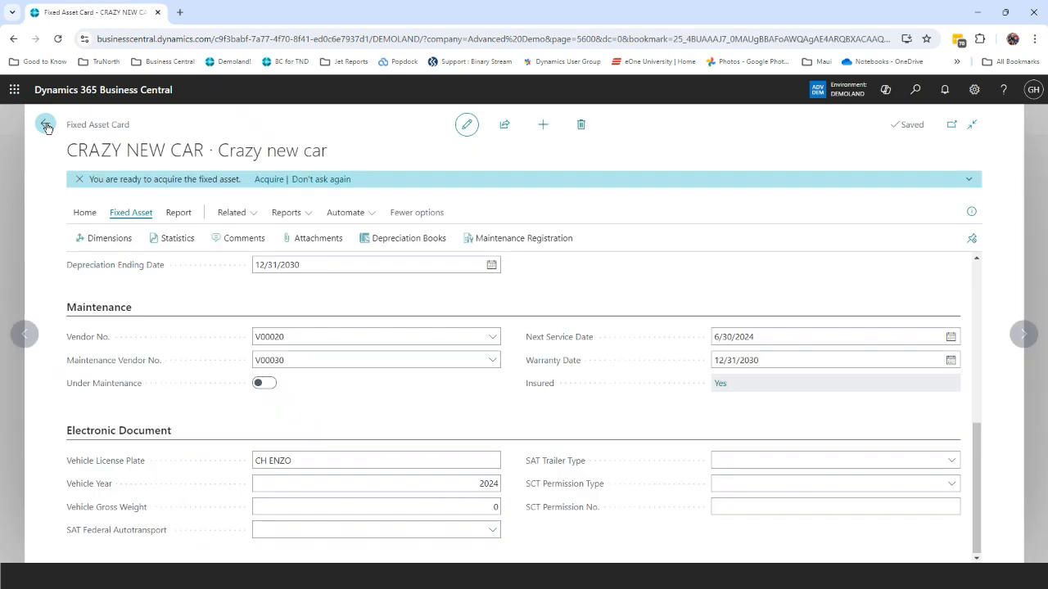
{"action": "left_click", "coordinate": [174, 240]}
{"action": "scroll", "coordinate": [664, 442], "scroll_direction": "down", "scroll_amount": 5}
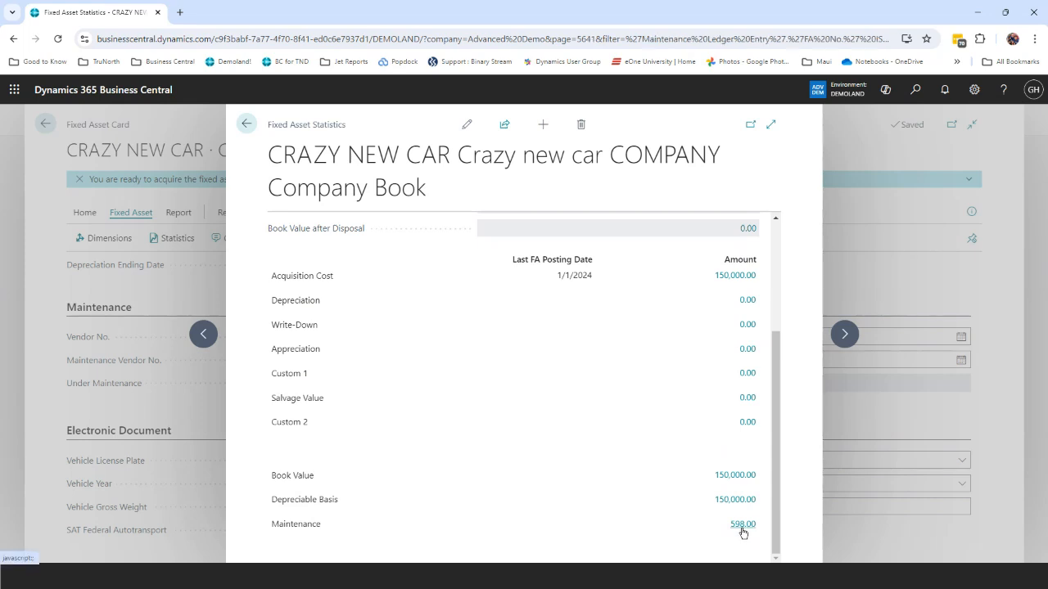
{"action": "left_click", "coordinate": [743, 525]}
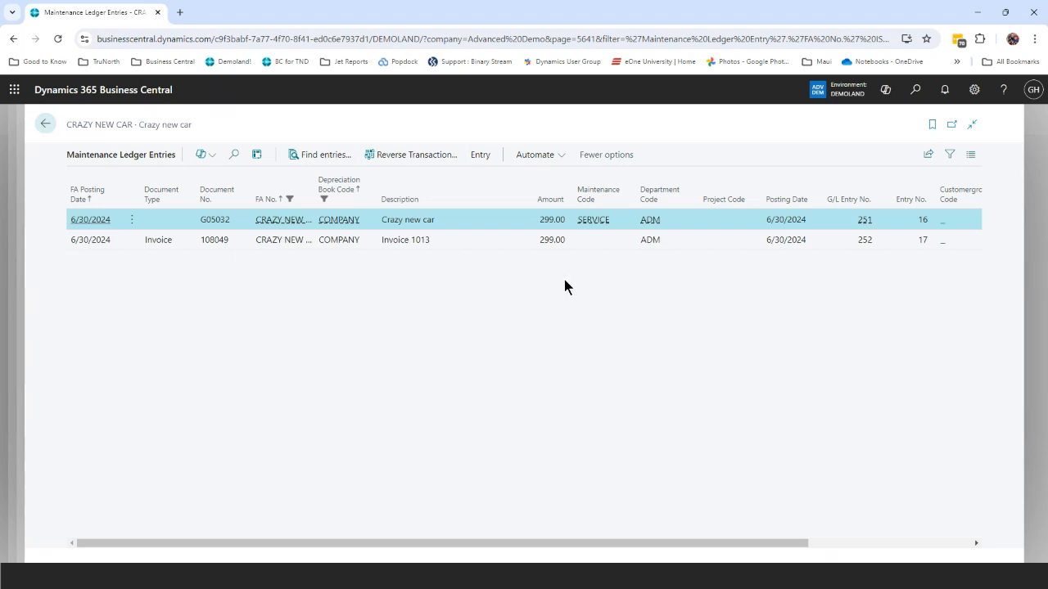
{"action": "left_click", "coordinate": [47, 125]}
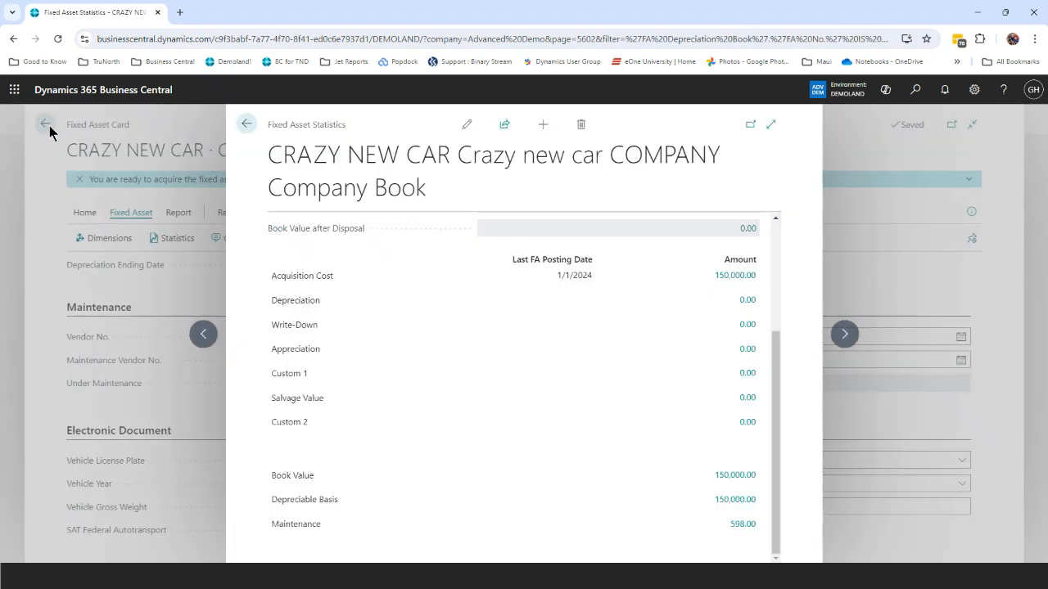
{"action": "left_click", "coordinate": [246, 124]}
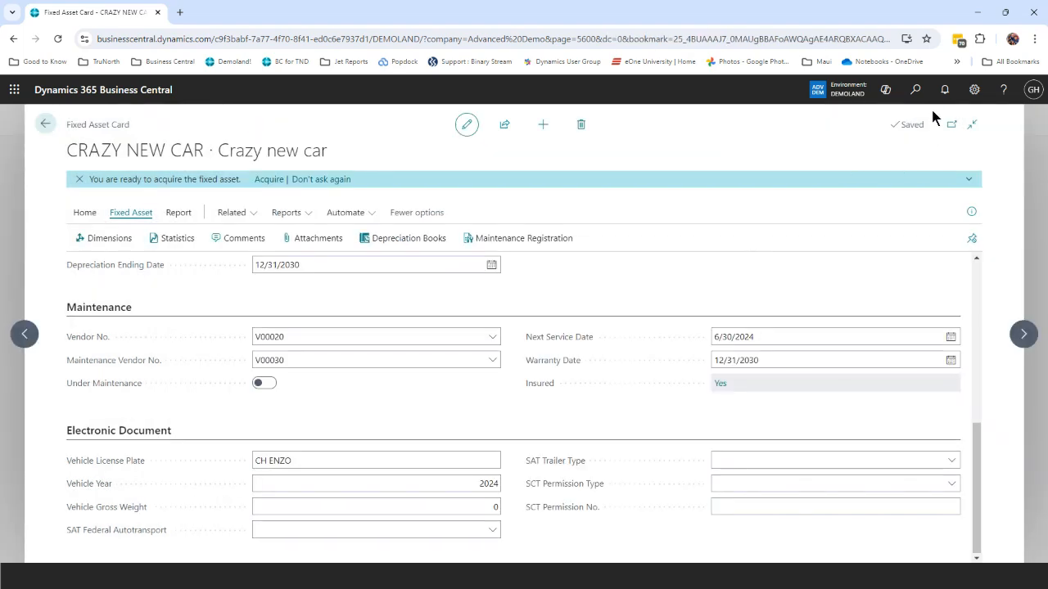
Step: Find the Fixed Asset Maintenance Next Service report, preview it without date limits or filters, and review the assets' next service dates
{"action": "left_click", "coordinate": [915, 92]}
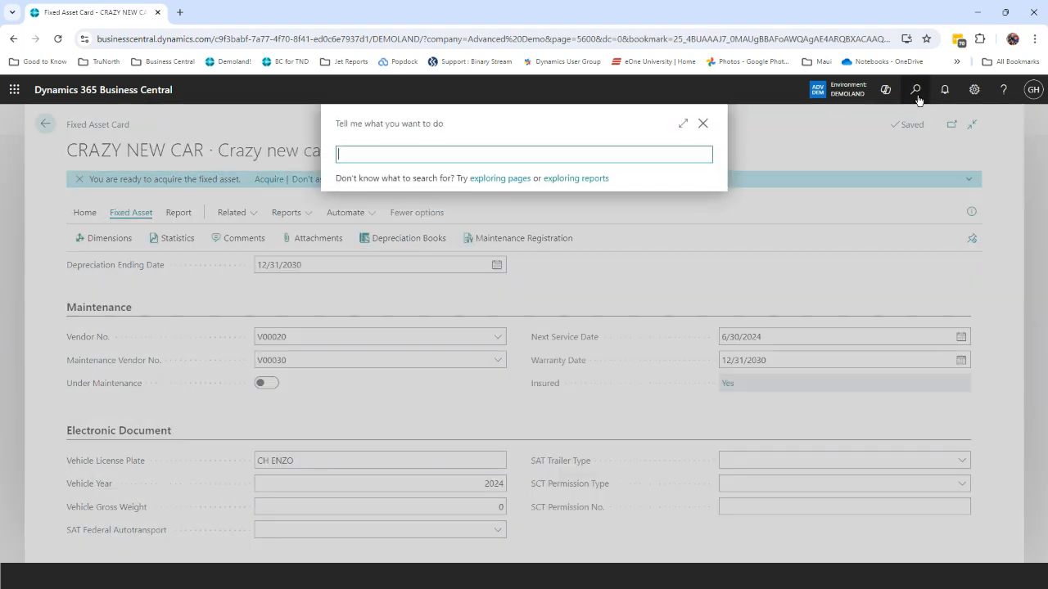
{"action": "type", "text": "next ser"}
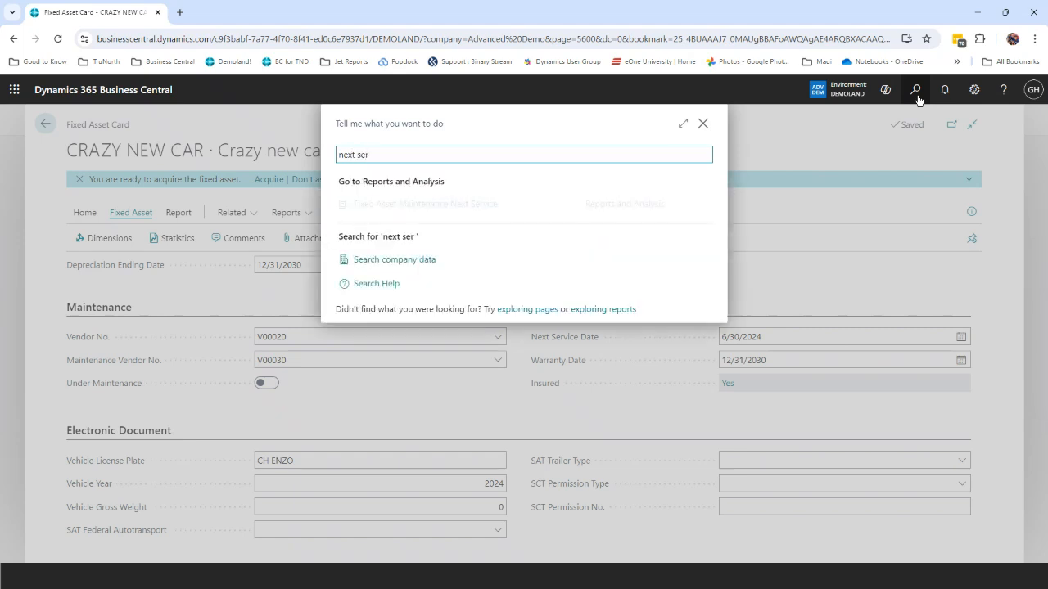
{"action": "left_click", "coordinate": [407, 205]}
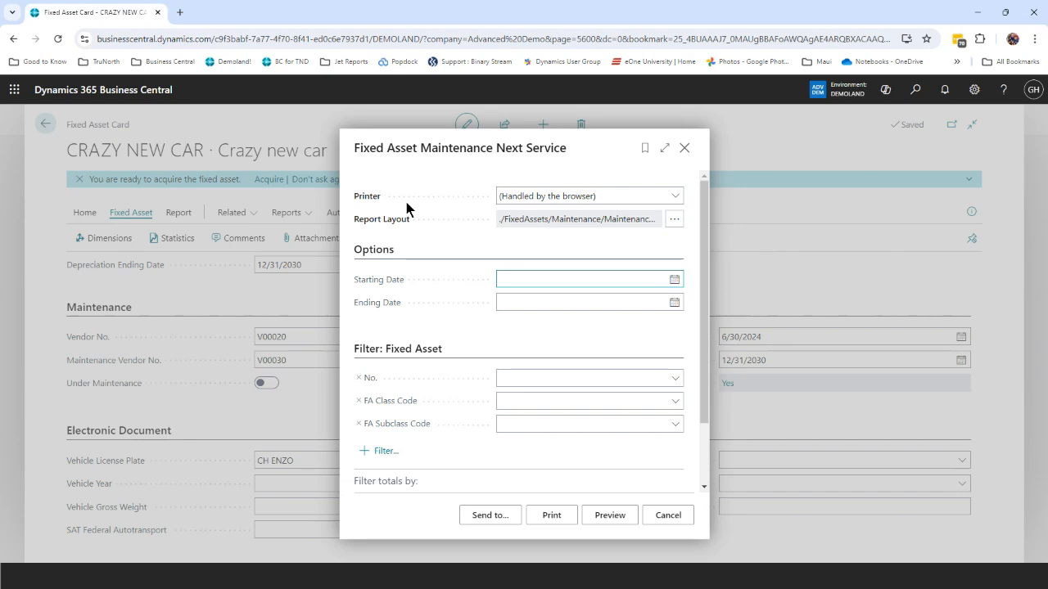
{"action": "left_click", "coordinate": [509, 303]}
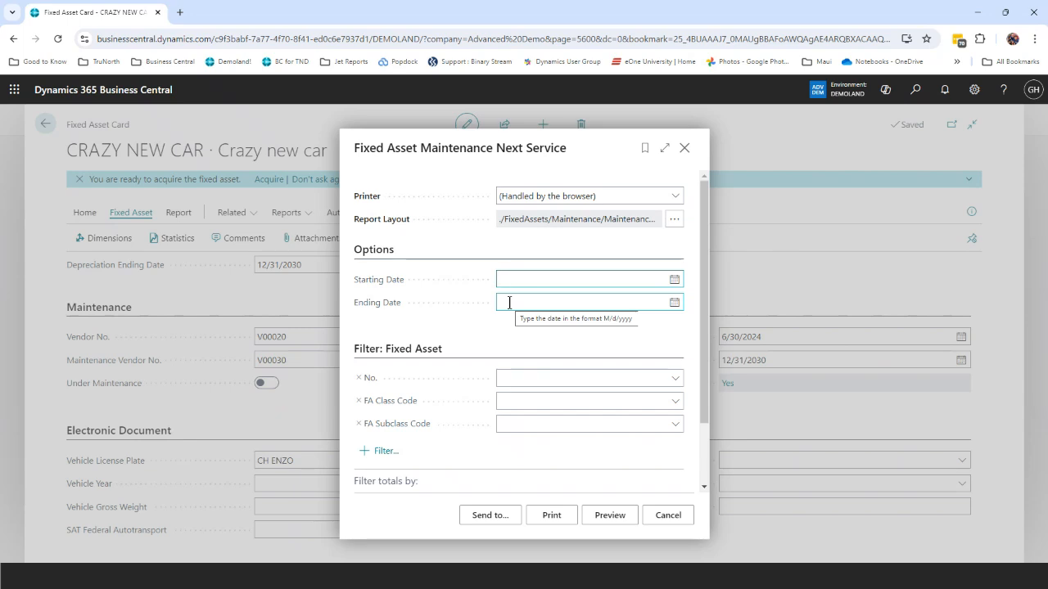
{"action": "left_click", "coordinate": [605, 516]}
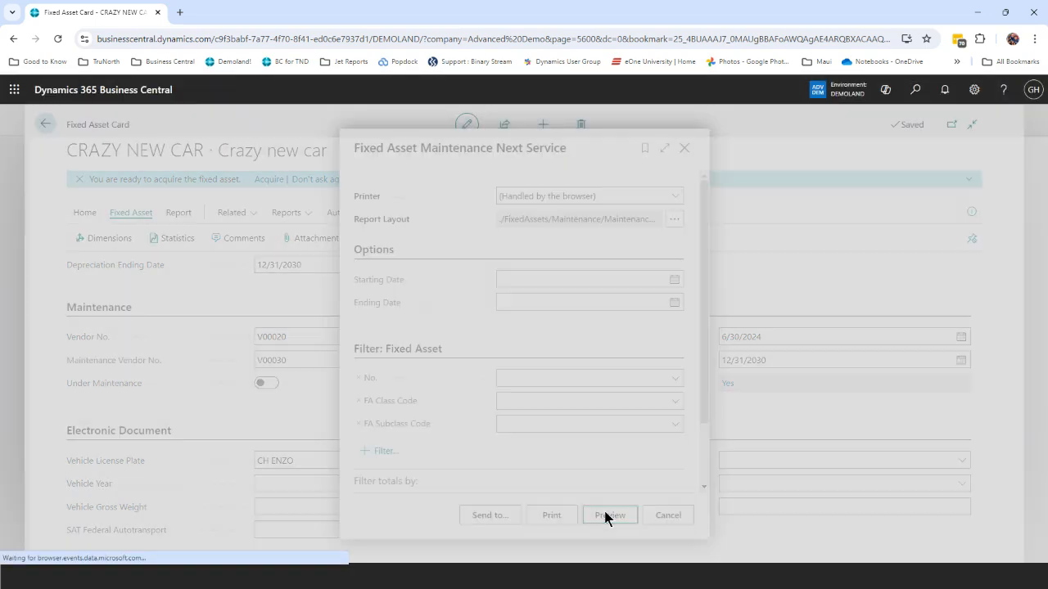
{"action": "left_click", "coordinate": [504, 516]}
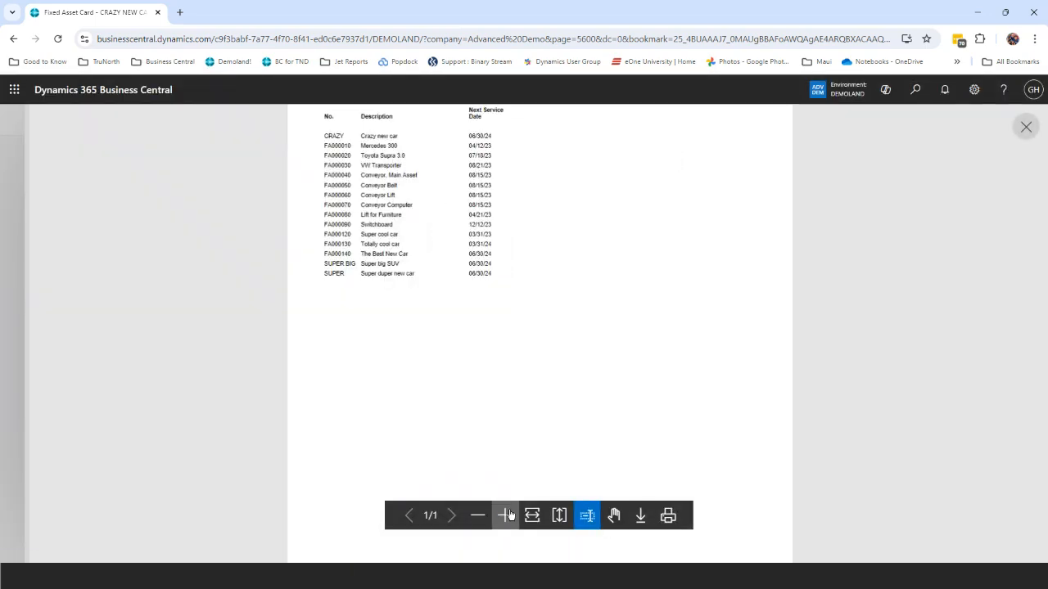
{"action": "left_click", "coordinate": [504, 516]}
{"action": "scroll", "coordinate": [510, 498], "scroll_direction": "up", "scroll_amount": 1}
{"action": "scroll", "coordinate": [510, 498], "scroll_direction": "up", "scroll_amount": 1}
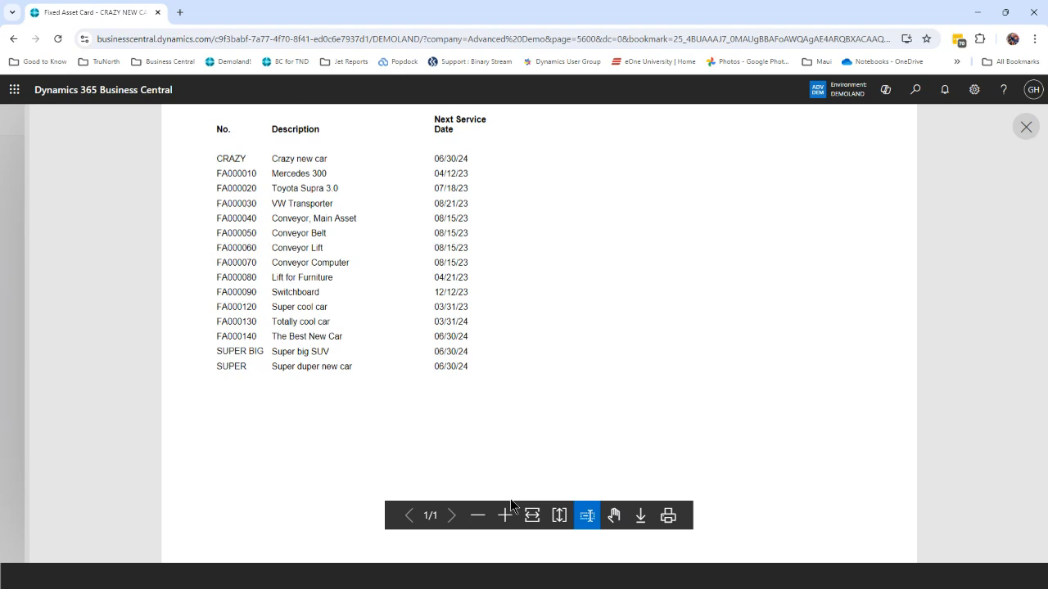
{"action": "scroll", "coordinate": [510, 499], "scroll_direction": "up", "scroll_amount": 1}
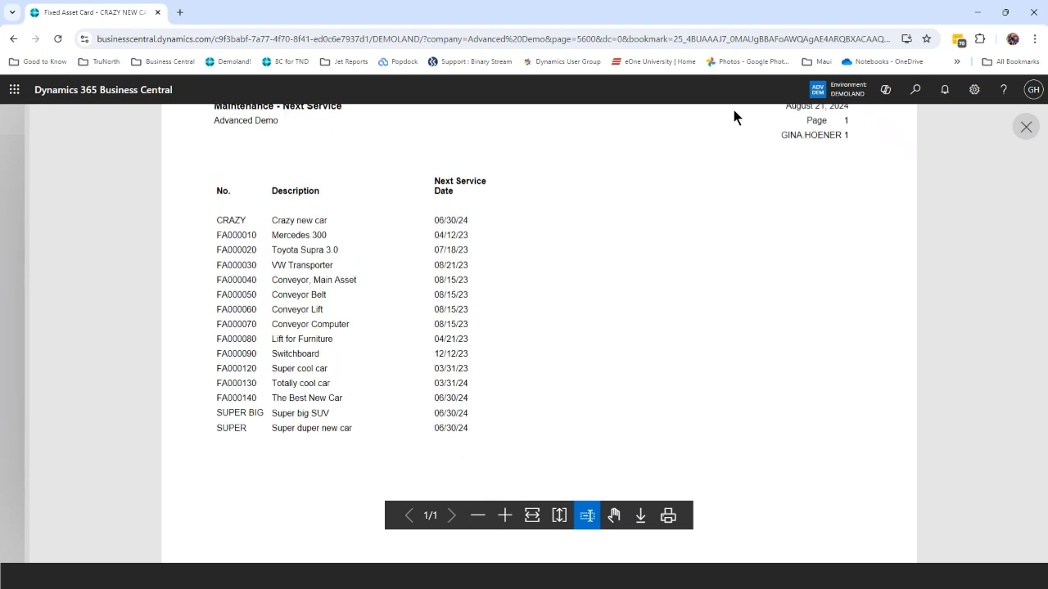
{"action": "left_click", "coordinate": [1024, 128]}
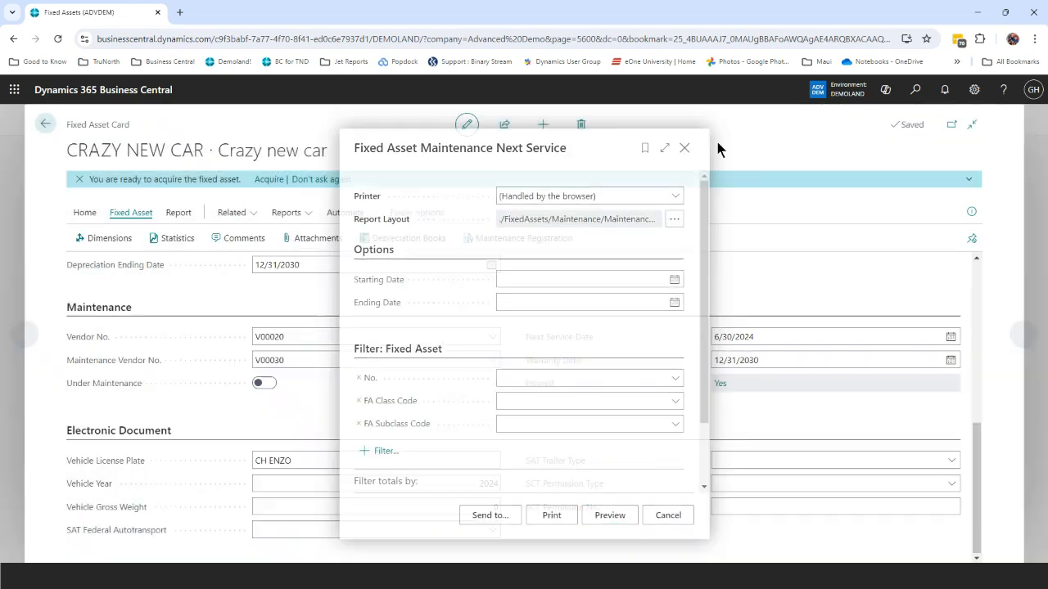
Step: Find the Fixed Asset Maintenance Details report, preview it for the COMPANY depreciation book, and examine the maintenance entries of all assets
{"action": "left_click", "coordinate": [915, 90]}
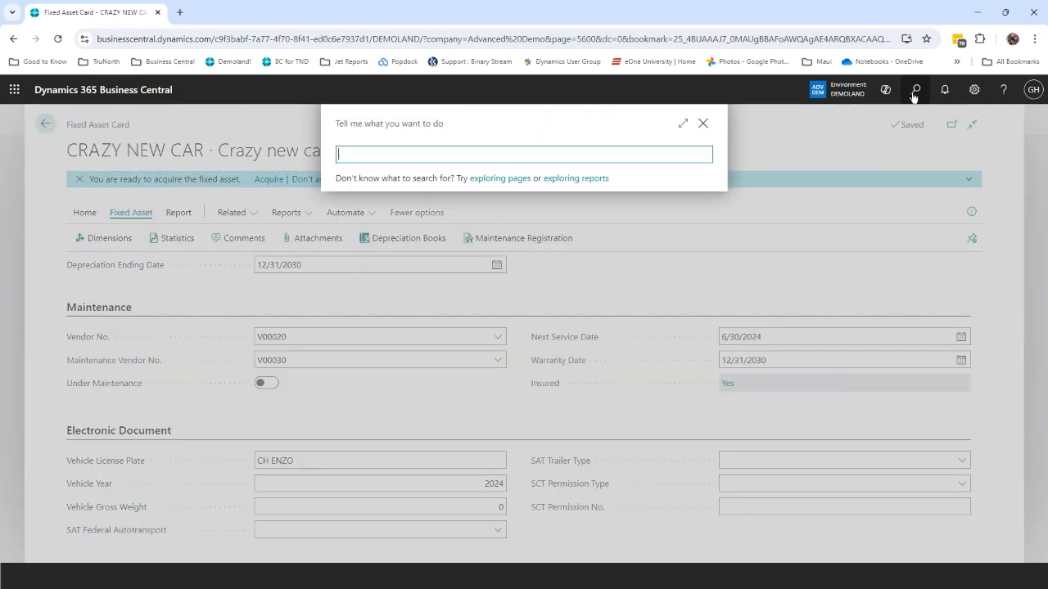
{"action": "type", "text": "main det"}
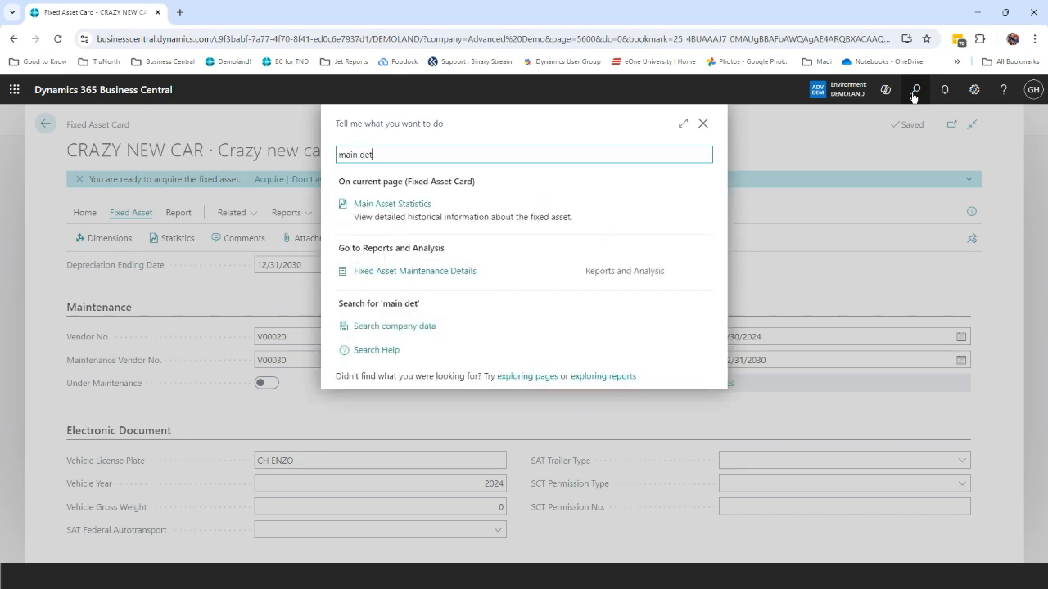
{"action": "left_click", "coordinate": [389, 271]}
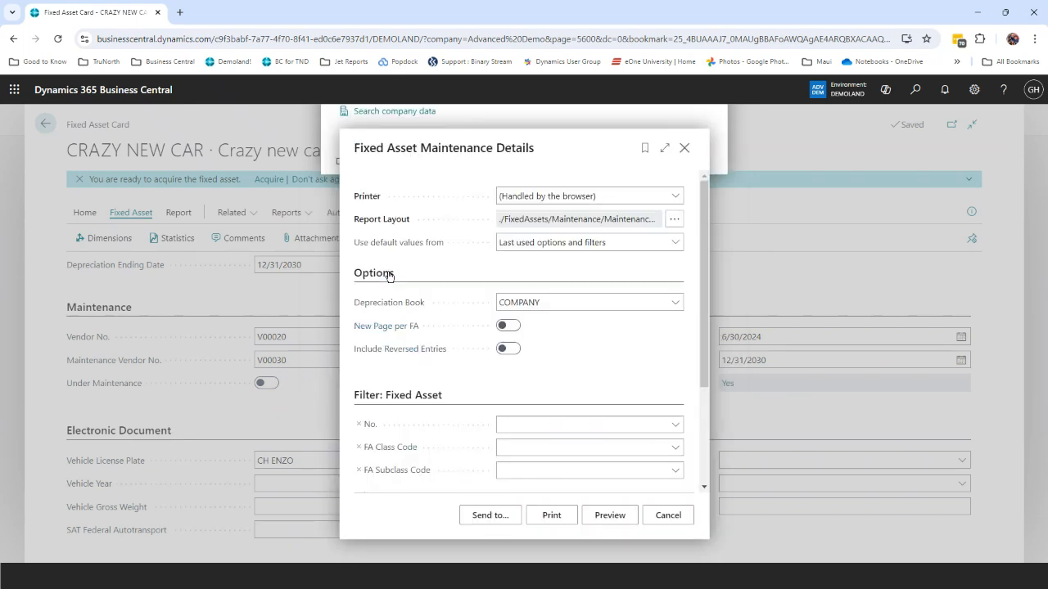
{"action": "scroll", "coordinate": [616, 351], "scroll_direction": "down", "scroll_amount": 2}
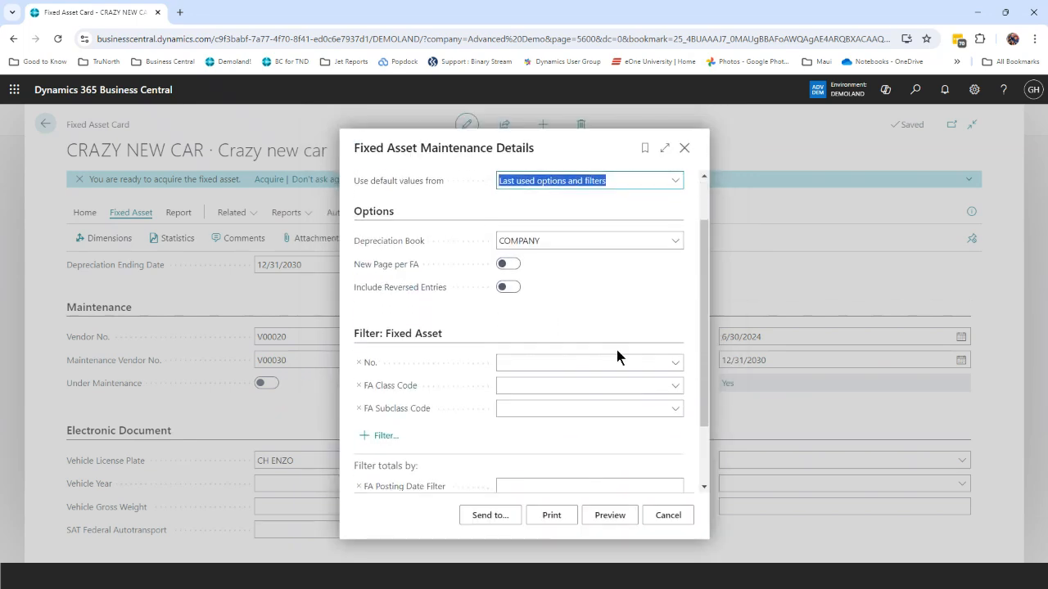
{"action": "left_click", "coordinate": [609, 518]}
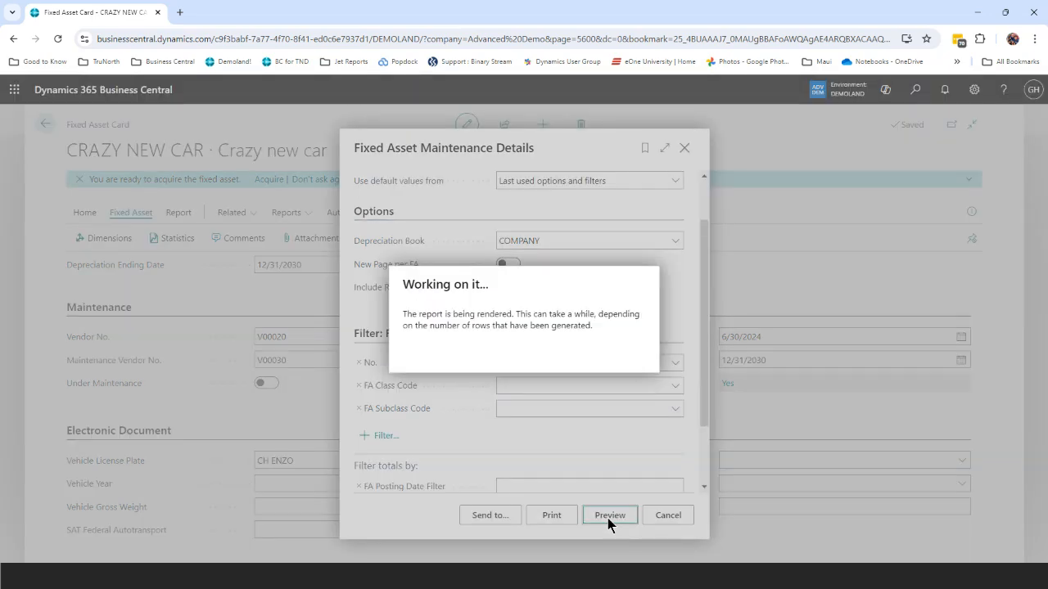
{"action": "left_click", "coordinate": [504, 515]}
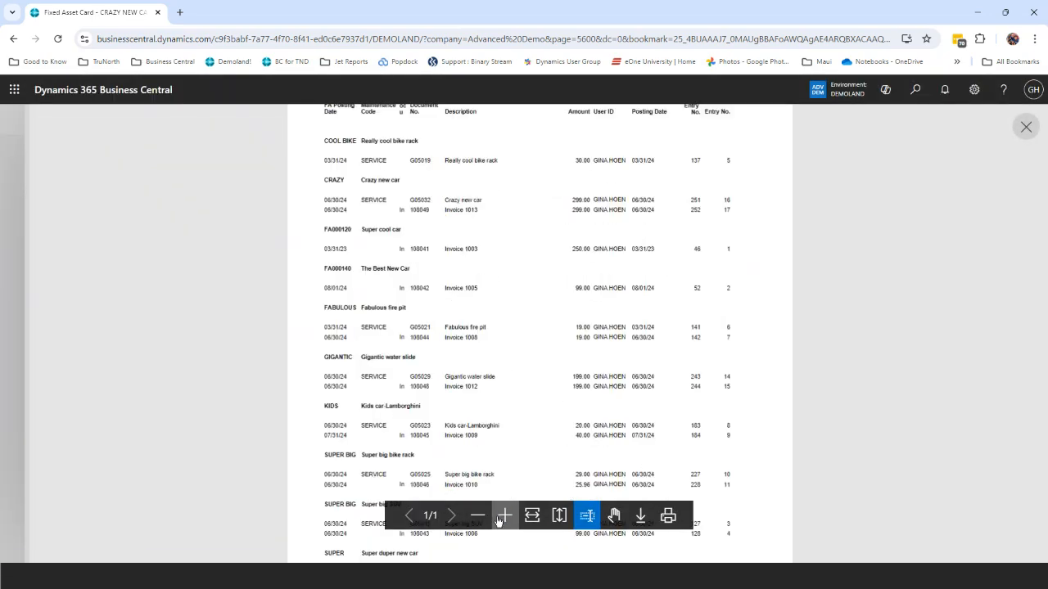
{"action": "left_click", "coordinate": [504, 514]}
{"action": "scroll", "coordinate": [516, 458], "scroll_direction": "up", "scroll_amount": 3}
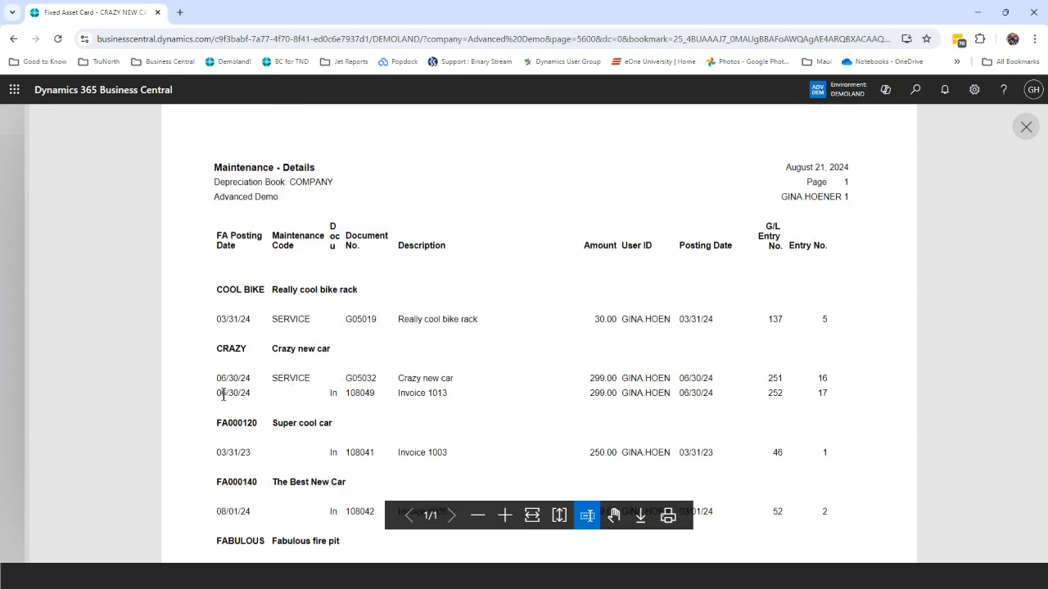
{"action": "scroll", "coordinate": [658, 456], "scroll_direction": "down", "scroll_amount": 1}
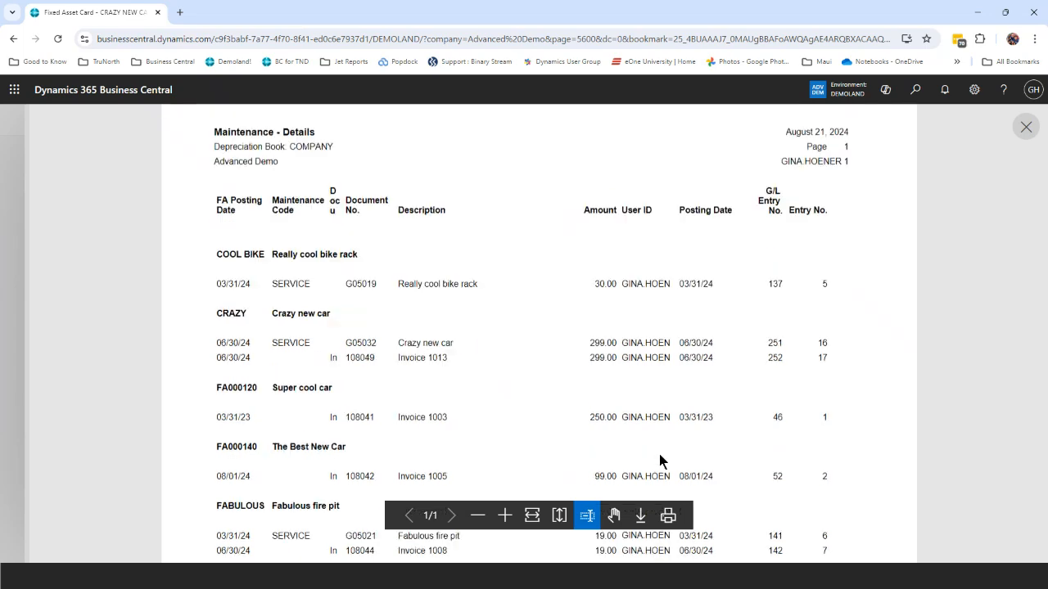
{"action": "scroll", "coordinate": [659, 458], "scroll_direction": "down", "scroll_amount": 10}
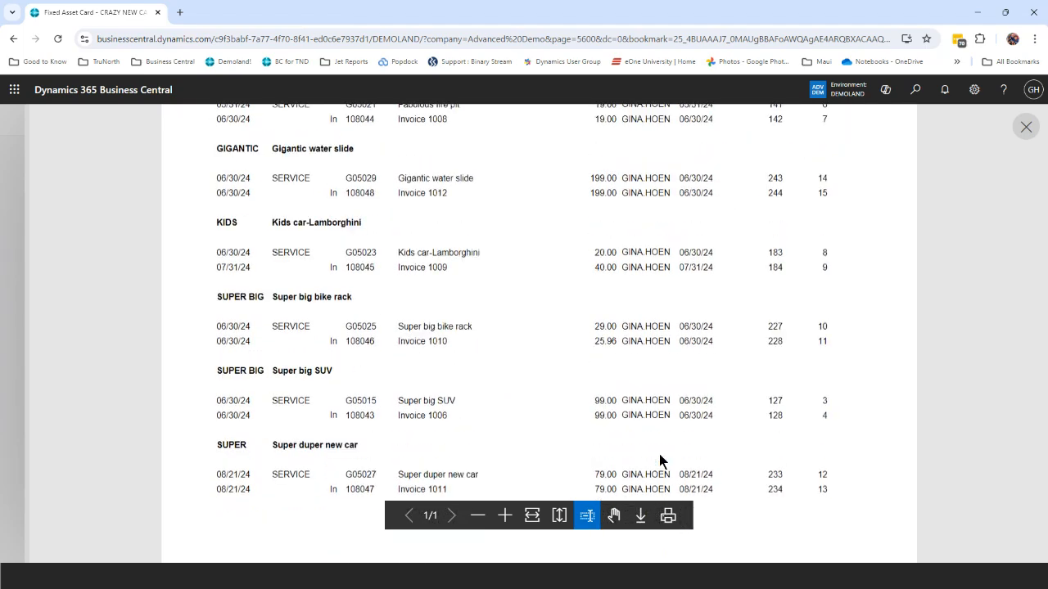
{"action": "scroll", "coordinate": [662, 460], "scroll_direction": "down", "scroll_amount": 1}
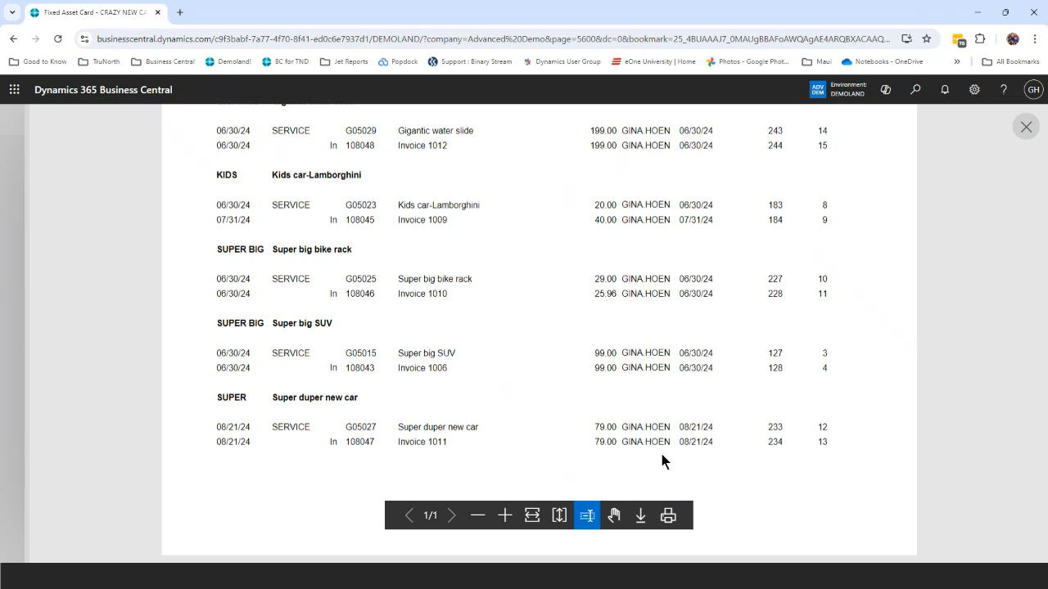
Step: Close the Fixed Asset Maintenance Details preview and its options, and return to the fixed assets list
{"action": "scroll", "coordinate": [661, 460], "scroll_direction": "up", "scroll_amount": 2}
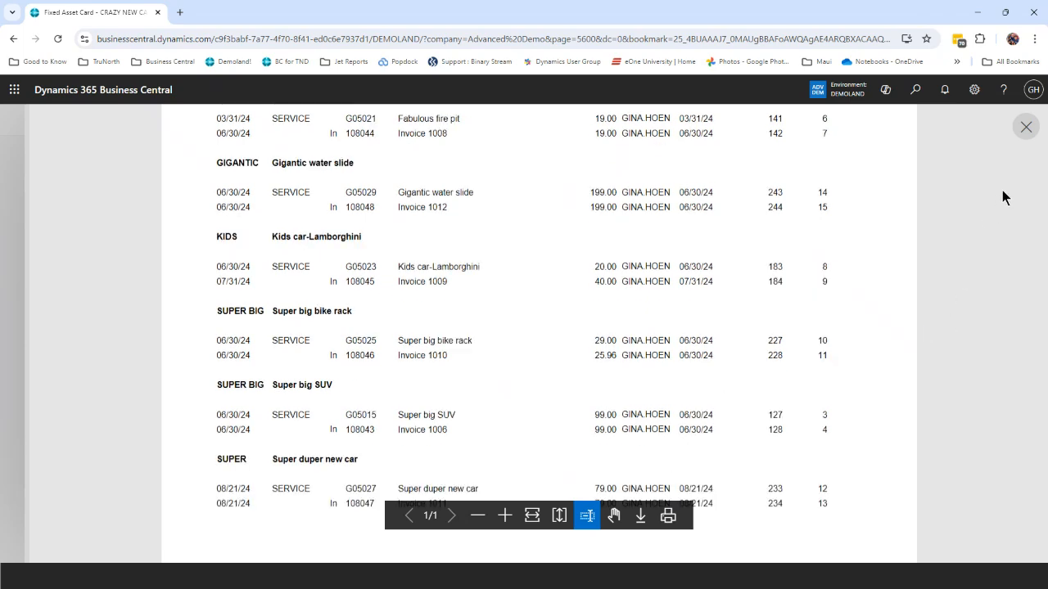
{"action": "left_click", "coordinate": [1027, 128]}
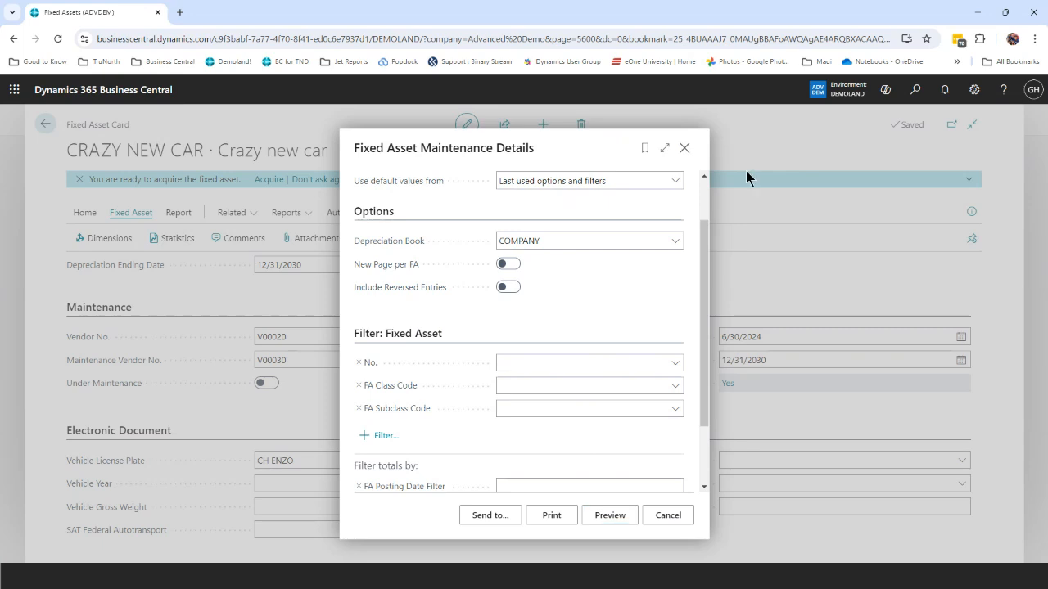
{"action": "left_click", "coordinate": [686, 149]}
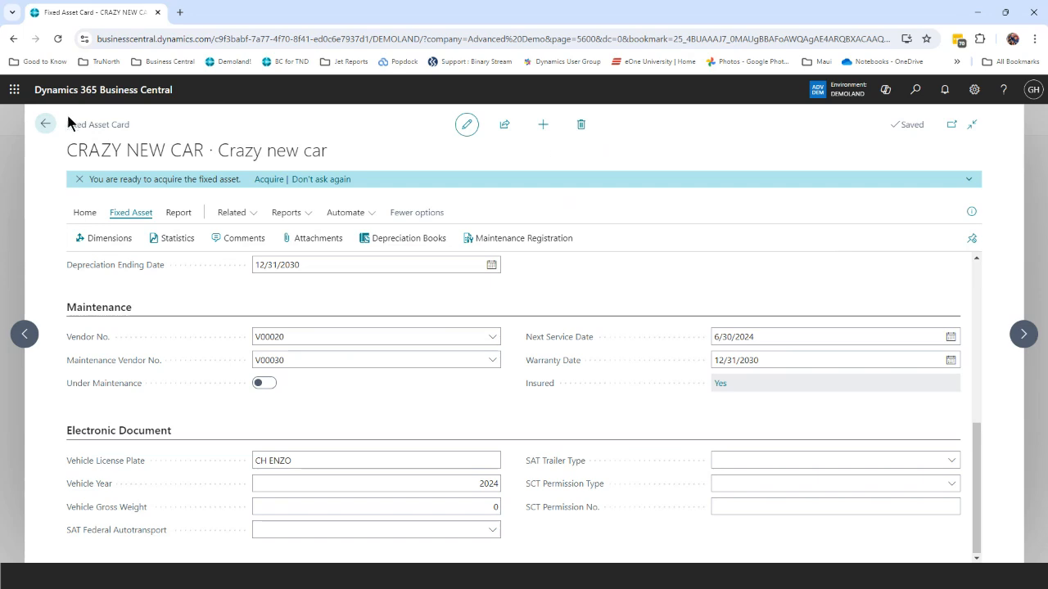
{"action": "left_click", "coordinate": [46, 124]}
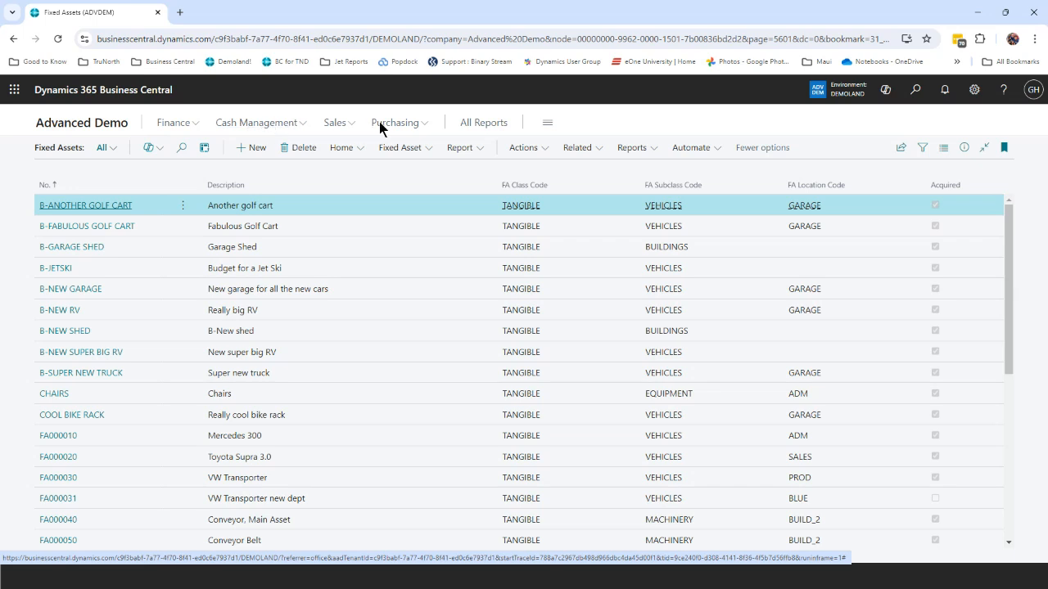
Step: Look through all Fixed Assets, Insurance and Maintenance reports available under Finance in the report overview, and return to the fixed assets list
{"action": "left_click", "coordinate": [478, 124]}
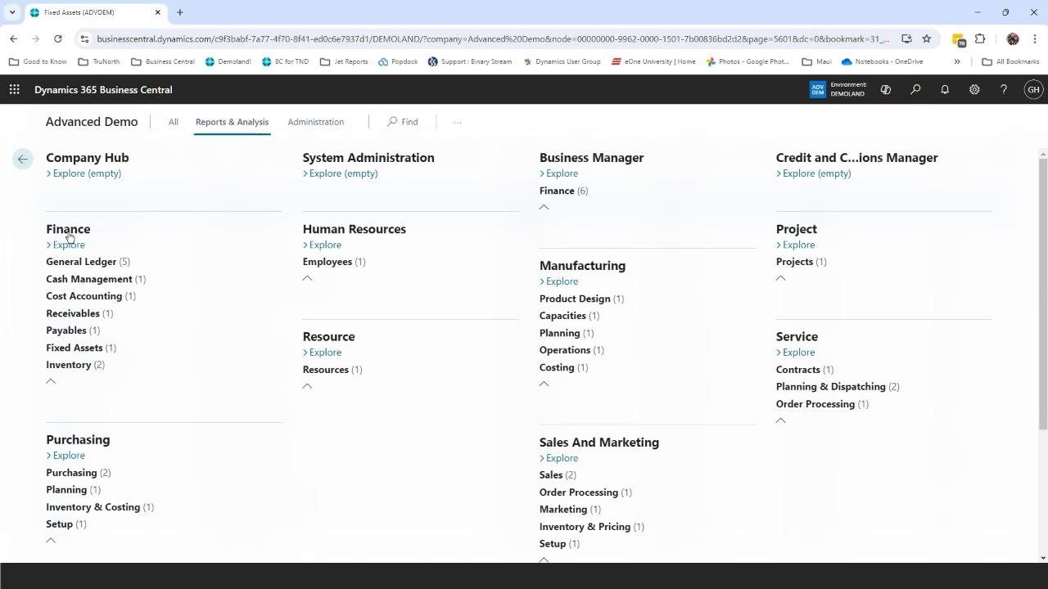
{"action": "left_click", "coordinate": [59, 351]}
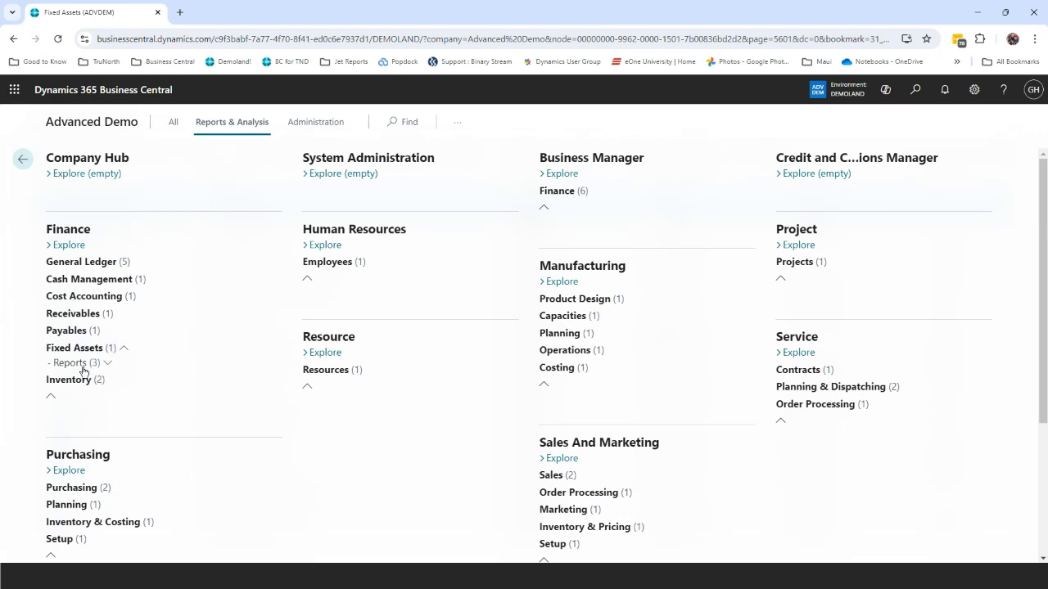
{"action": "left_click", "coordinate": [77, 369]}
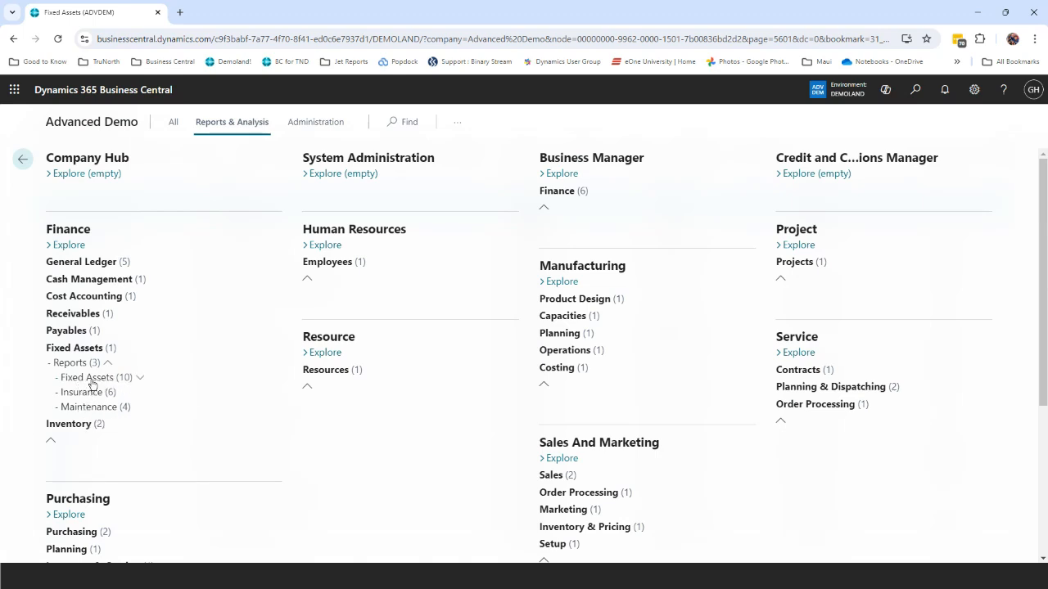
{"action": "left_click", "coordinate": [91, 379]}
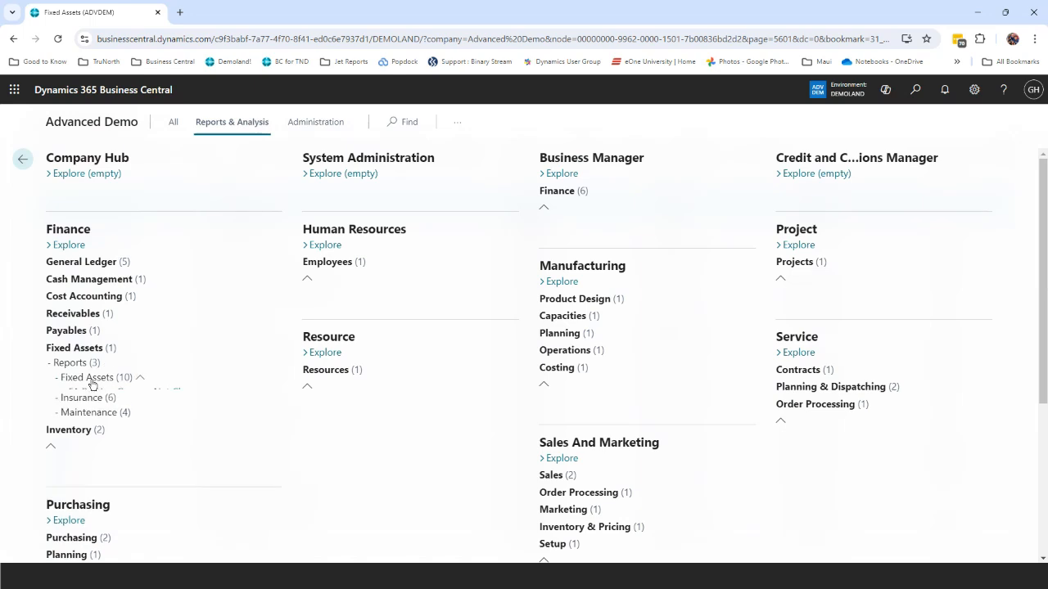
{"action": "scroll", "coordinate": [307, 401], "scroll_direction": "down", "scroll_amount": 2}
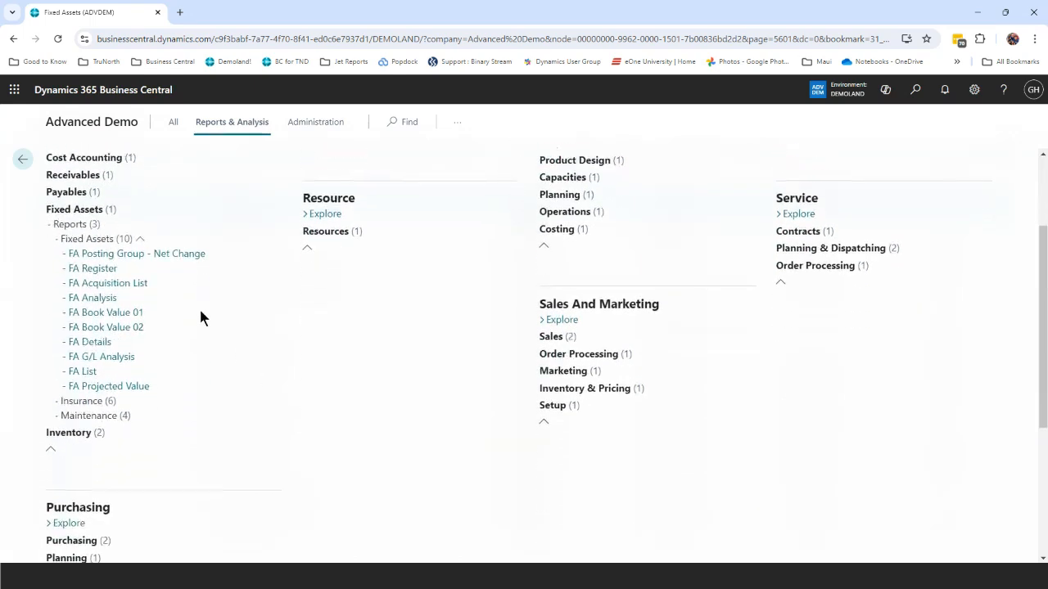
{"action": "left_click", "coordinate": [92, 402]}
{"action": "scroll", "coordinate": [261, 395], "scroll_direction": "down", "scroll_amount": 3}
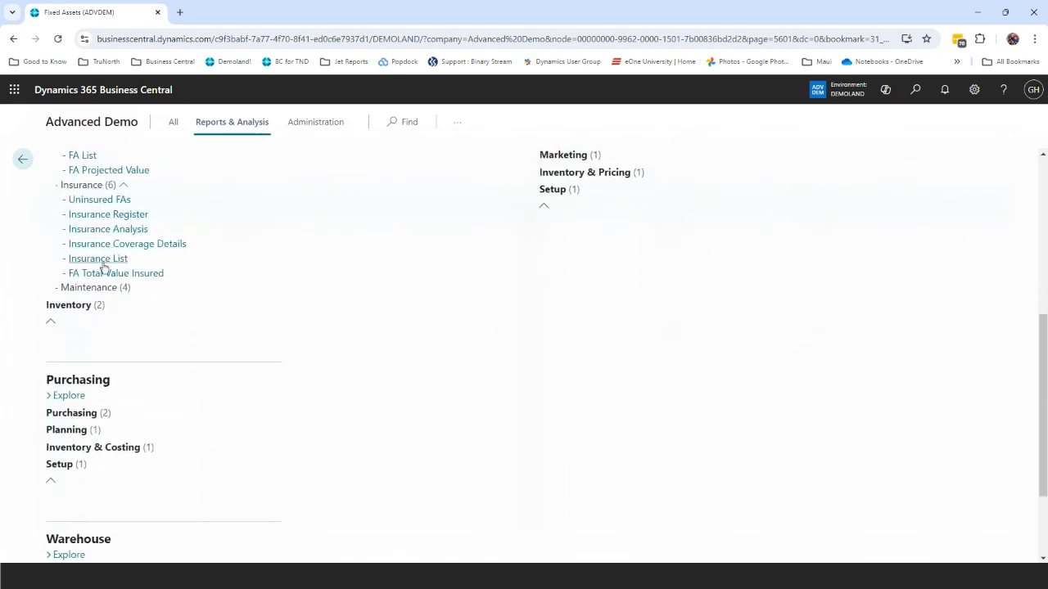
{"action": "left_click", "coordinate": [96, 288]}
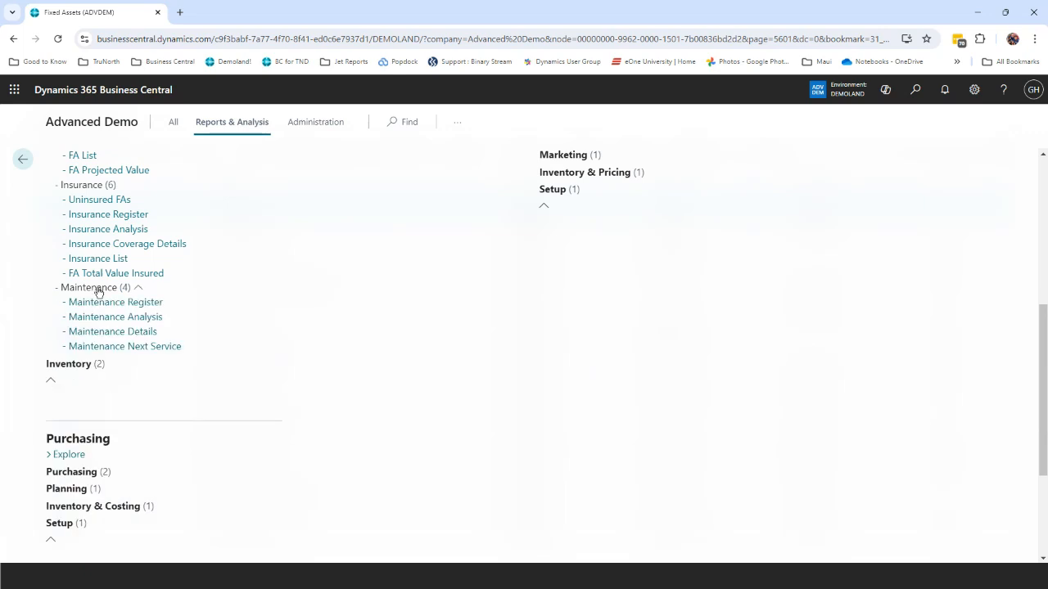
{"action": "scroll", "coordinate": [260, 326], "scroll_direction": "down", "scroll_amount": 1}
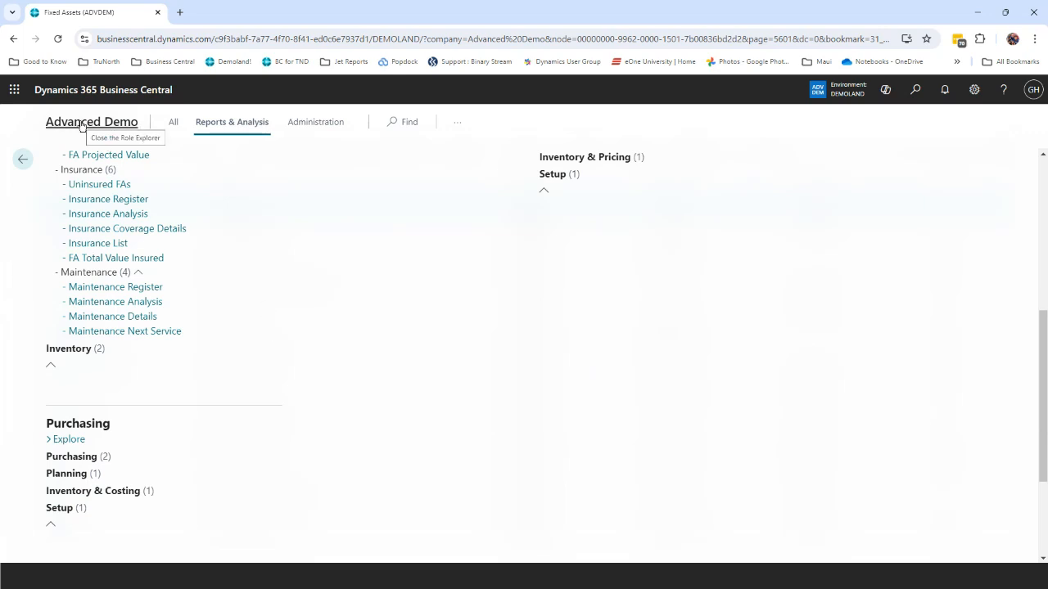
{"action": "left_click", "coordinate": [21, 160]}
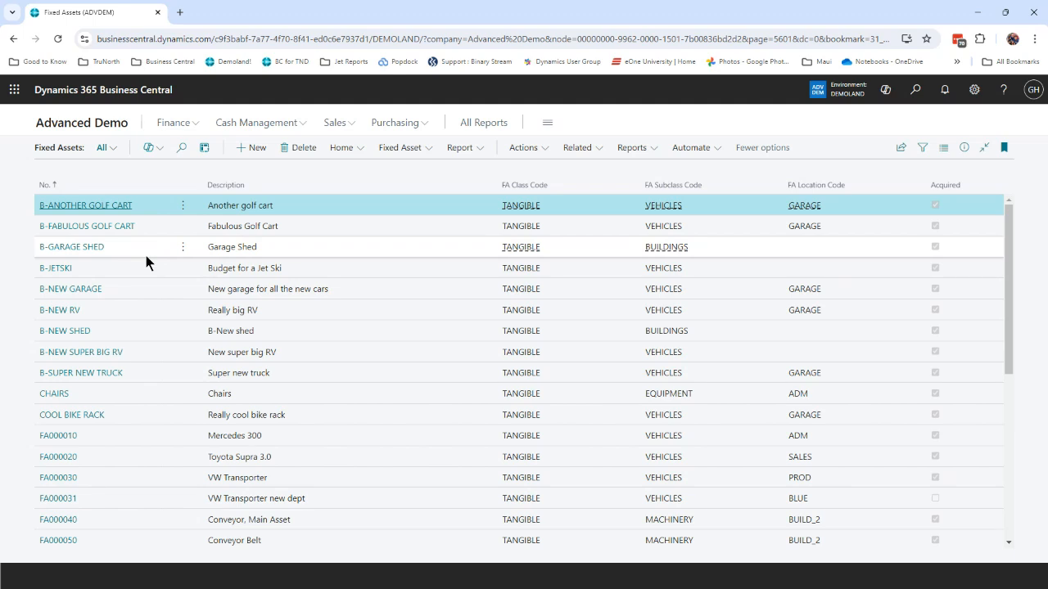
Step: Find the Calculate Depreciation task and set its posting date to 6/30/2024
{"action": "left_click", "coordinate": [919, 95]}
{"action": "type", "text": "calc de"}
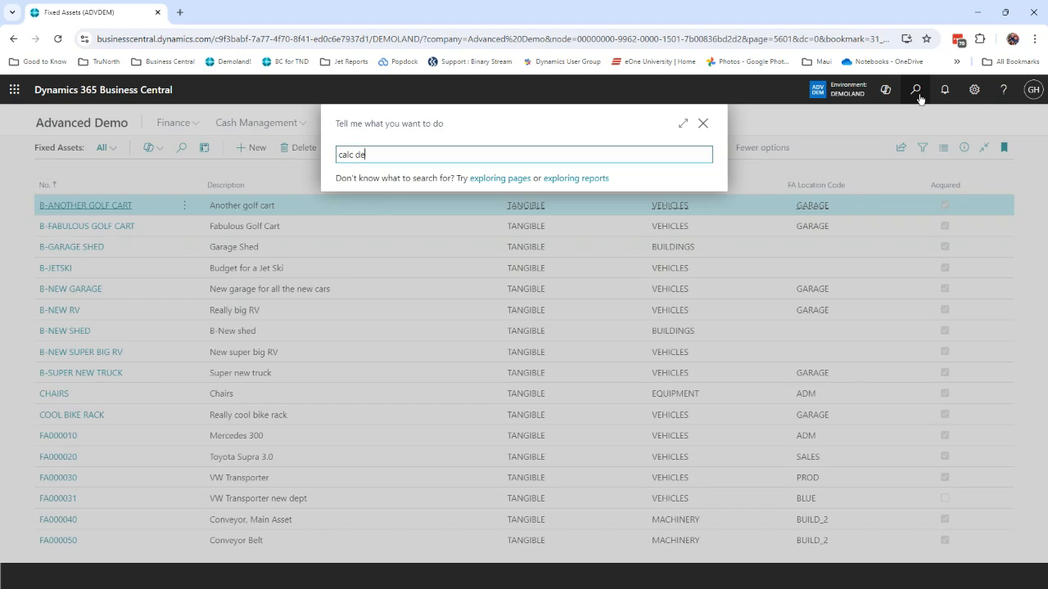
{"action": "type", "text": "pr"}
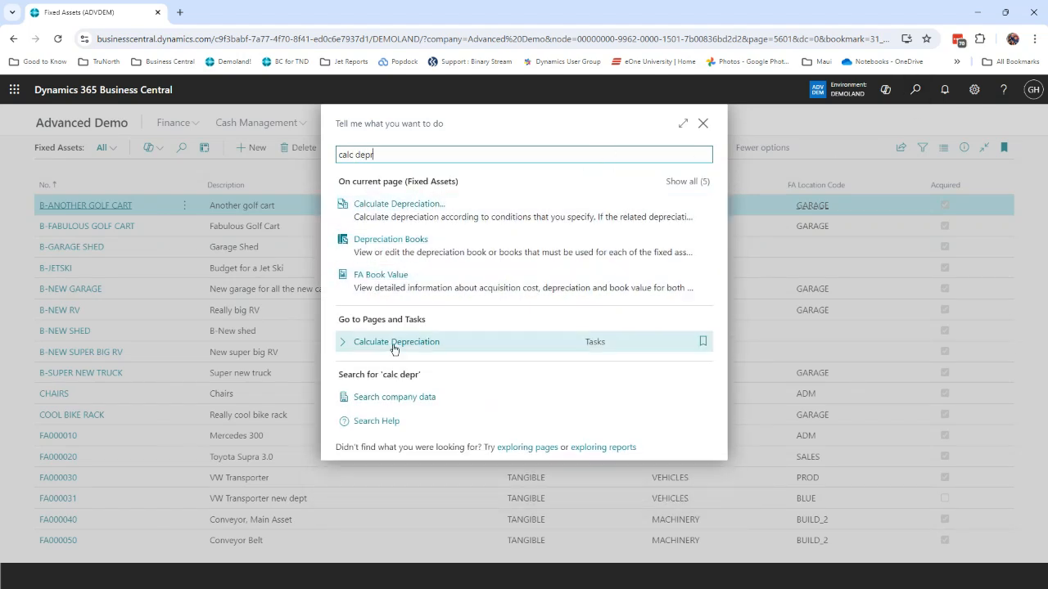
{"action": "left_click", "coordinate": [394, 345]}
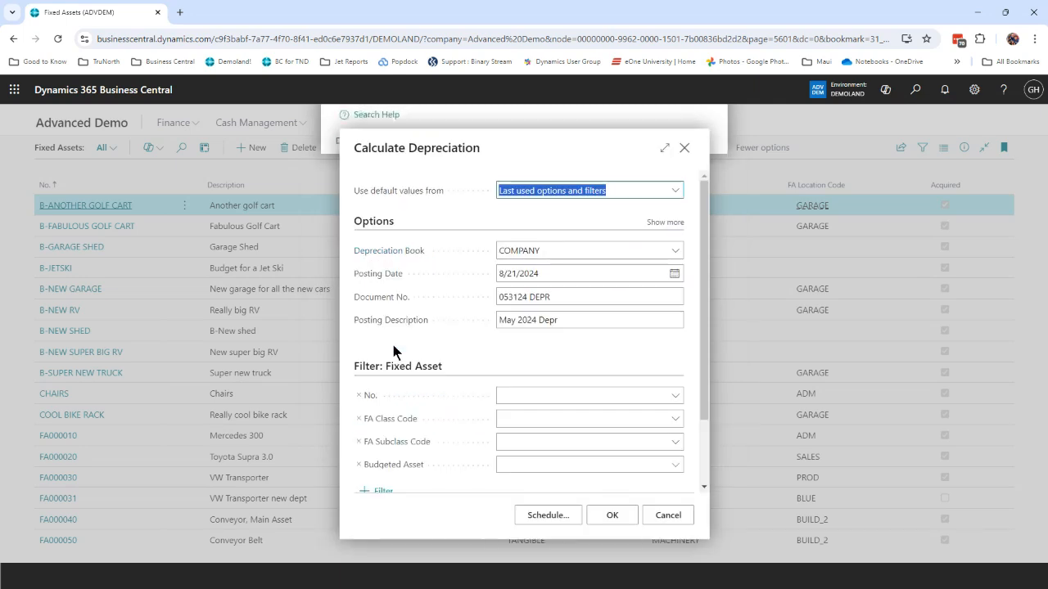
{"action": "left_click", "coordinate": [573, 273]}
{"action": "type", "text": "063024"}
Step: Set the depreciation run's document number to 063024 DEPR and its posting description to June 2024 Depr
{"action": "left_click", "coordinate": [507, 297]}
{"action": "left_click", "coordinate": [508, 298]}
{"action": "key", "text": "BackSpace"}
{"action": "type", "text": "6"}
{"action": "key", "text": "Right"}
{"action": "key", "text": "Right"}
{"action": "key", "text": "BackSpace"}
{"action": "type", "text": "0"}
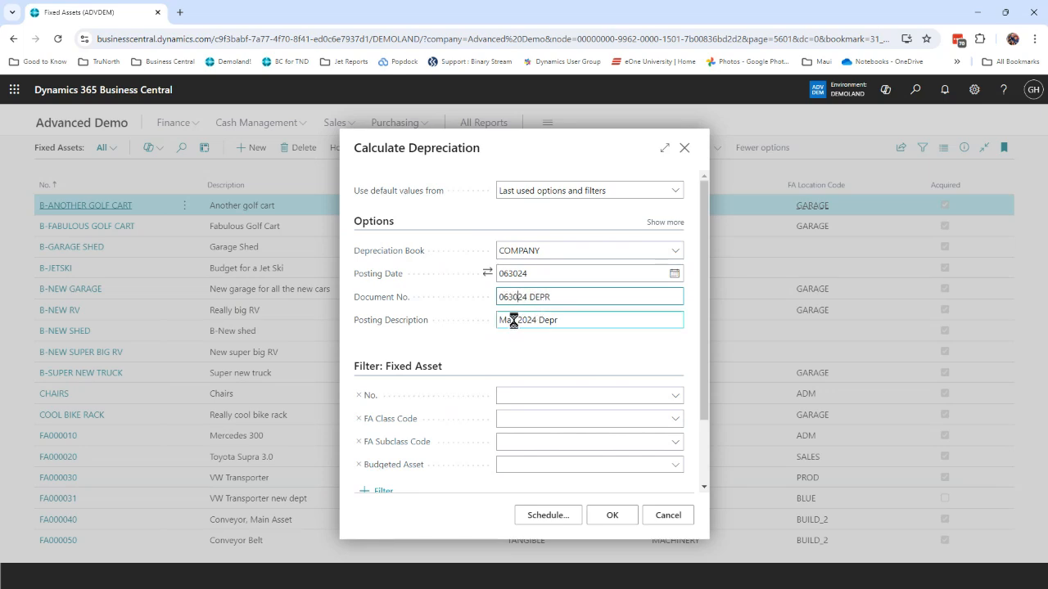
{"action": "left_click", "coordinate": [528, 321]}
{"action": "left_click", "coordinate": [513, 321]}
{"action": "key", "text": "BackSpace"}
{"action": "key", "text": "BackSpace"}
{"action": "key", "text": "BackSpace"}
{"action": "key", "text": "Delete"}
{"action": "type", "text": "June"}
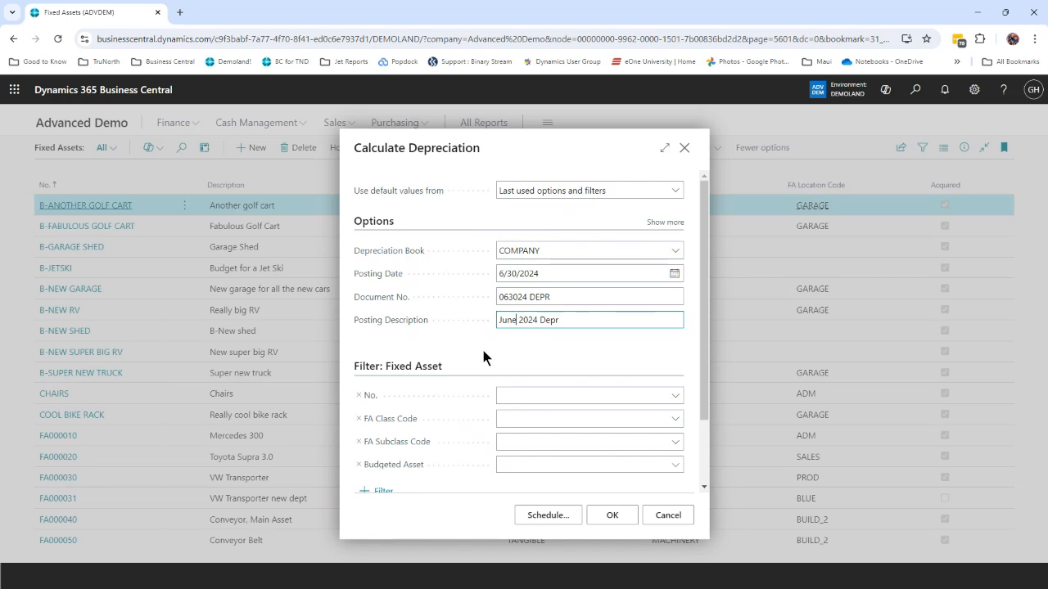
Step: Try to calculate depreciation for the COMPANY book without any fixed asset filters
{"action": "scroll", "coordinate": [482, 343], "scroll_direction": "down", "scroll_amount": 2}
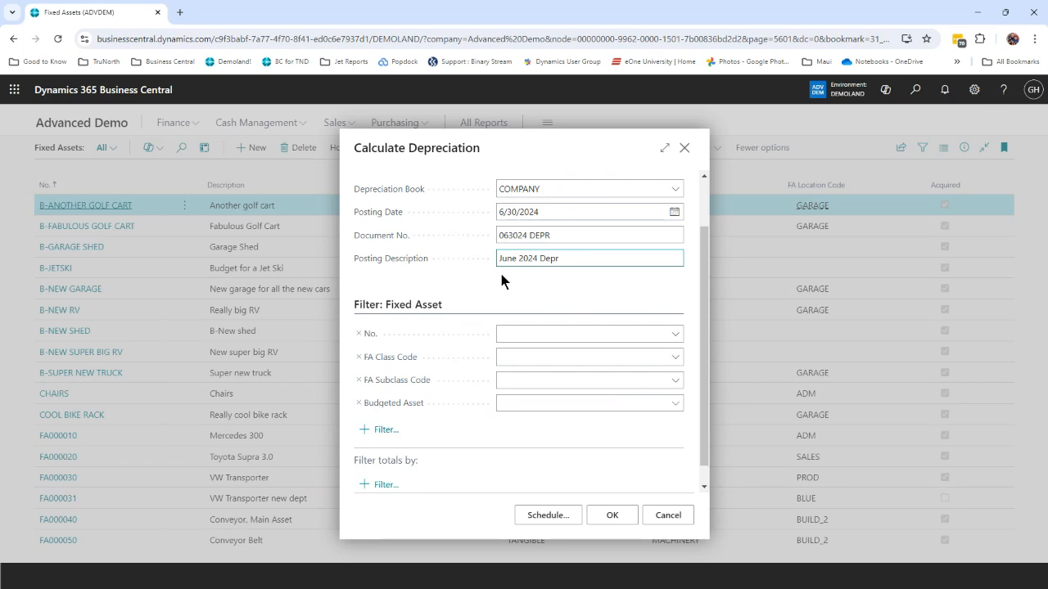
{"action": "left_click", "coordinate": [615, 515]}
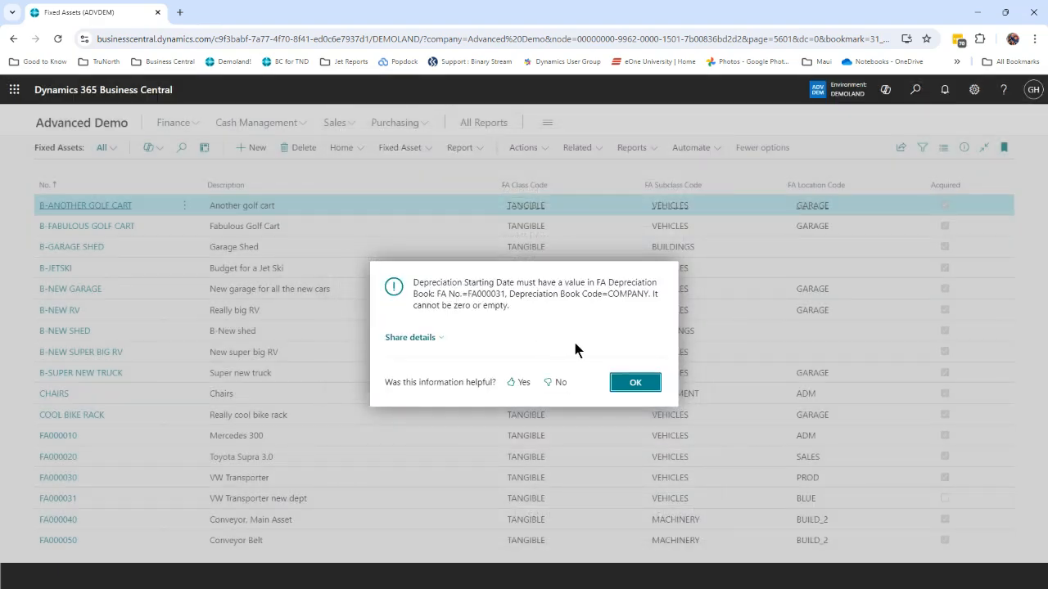
{"action": "left_click", "coordinate": [633, 384]}
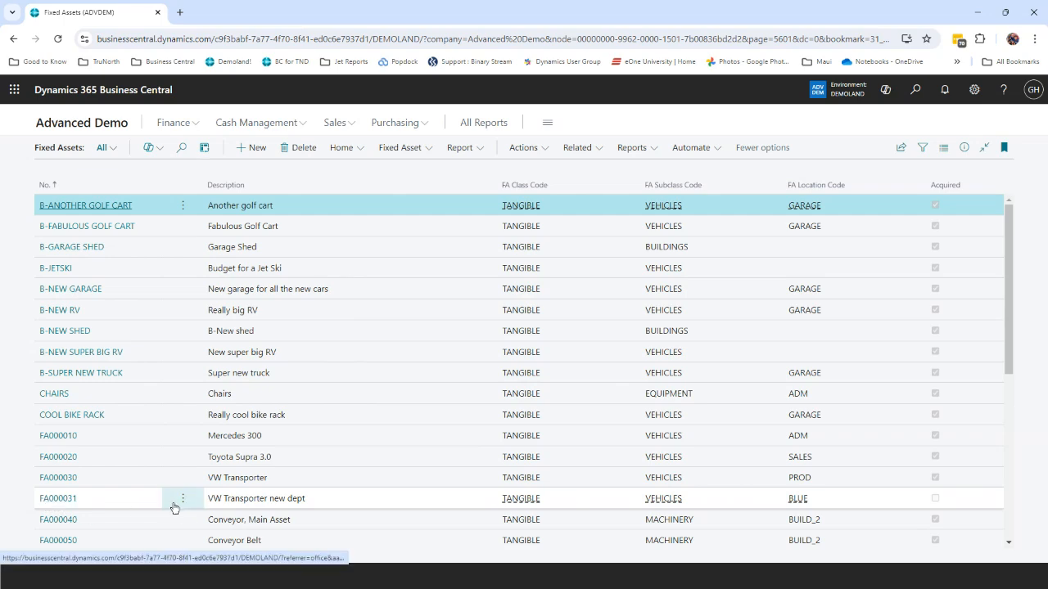
Step: Delete fixed asset FA000031, VW Transporter new dept
{"action": "left_click", "coordinate": [183, 499]}
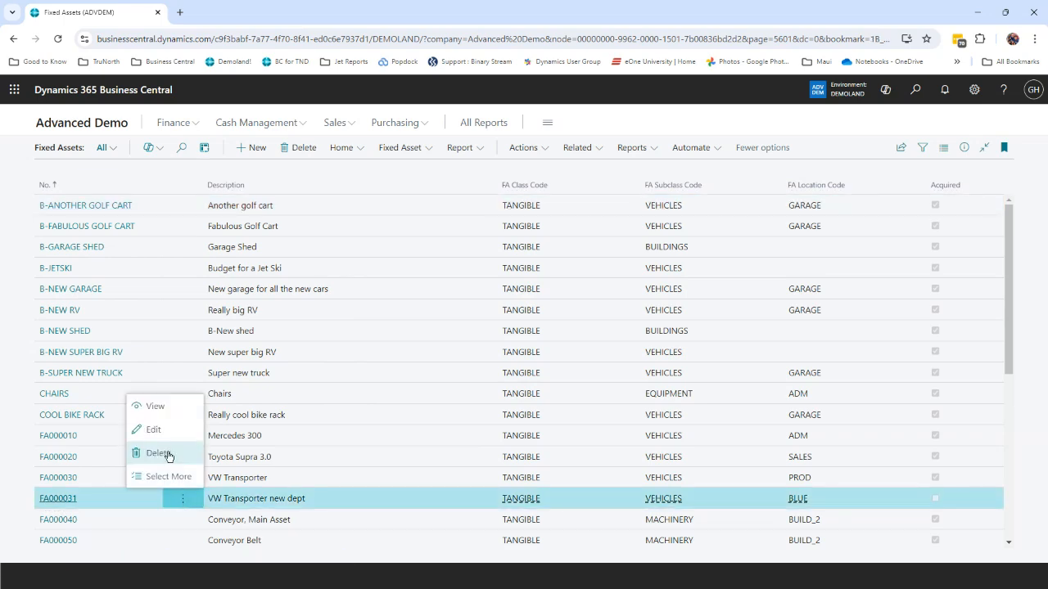
{"action": "left_click", "coordinate": [159, 452]}
{"action": "left_click", "coordinate": [563, 370]}
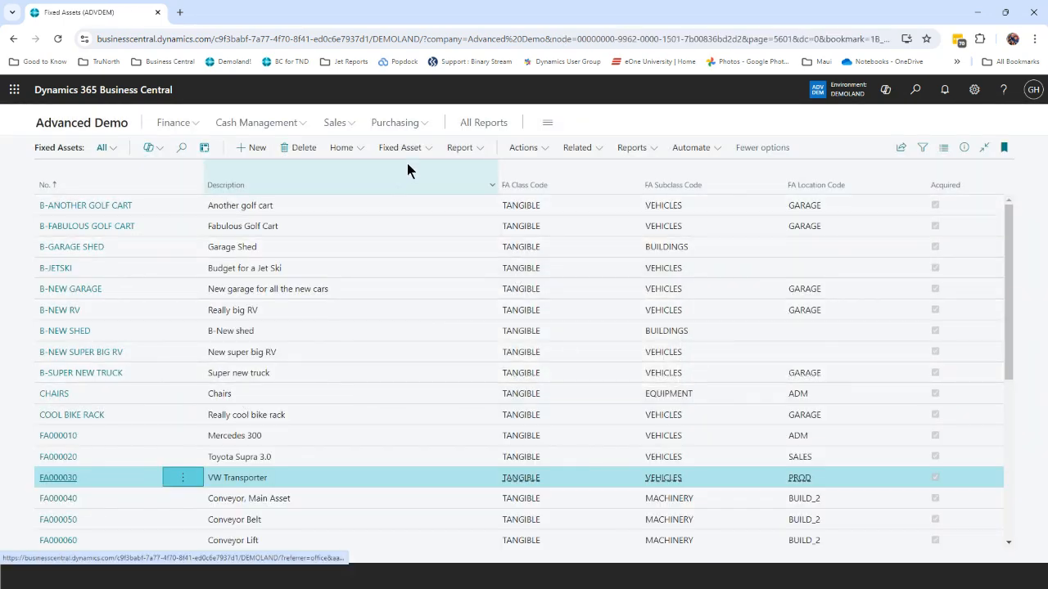
Step: Rerun Calculate Depreciation for the COMPANY book with posting date 6/30/2024, keeping document number 063024 DEPR and description June 2024 Depr
{"action": "left_click", "coordinate": [914, 90]}
{"action": "type", "text": "calc depr"}
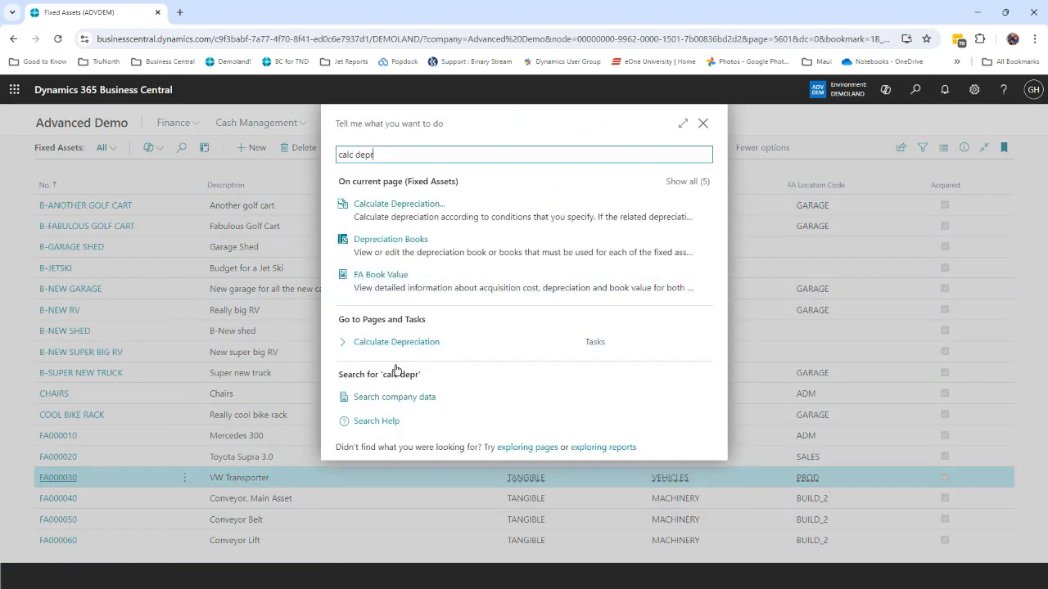
{"action": "left_click", "coordinate": [401, 352]}
{"action": "left_click", "coordinate": [503, 275]}
{"action": "type", "text": "063024"}
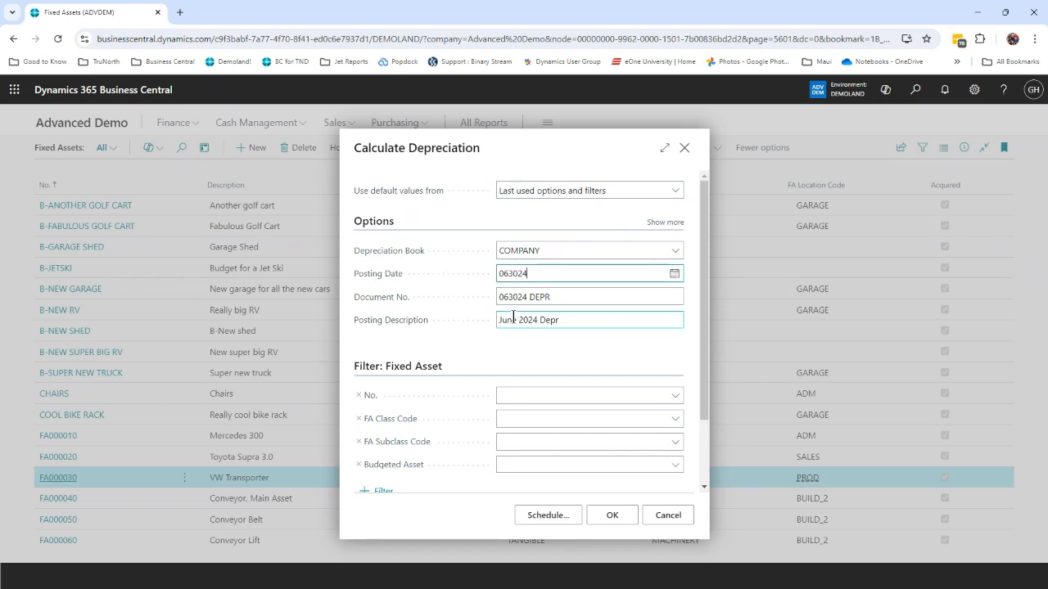
{"action": "left_click", "coordinate": [502, 352]}
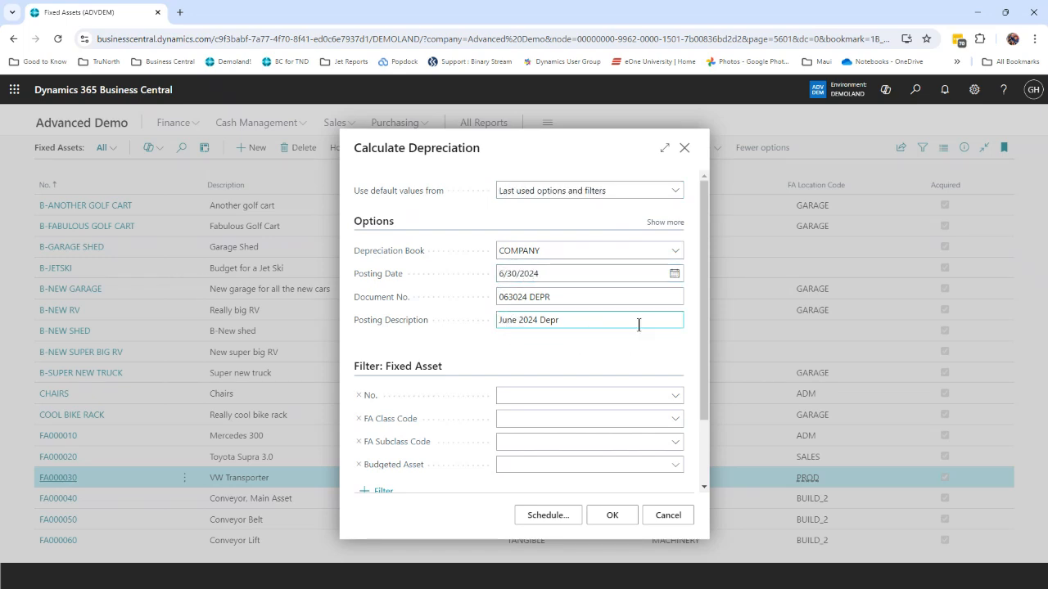
{"action": "left_click", "coordinate": [611, 515]}
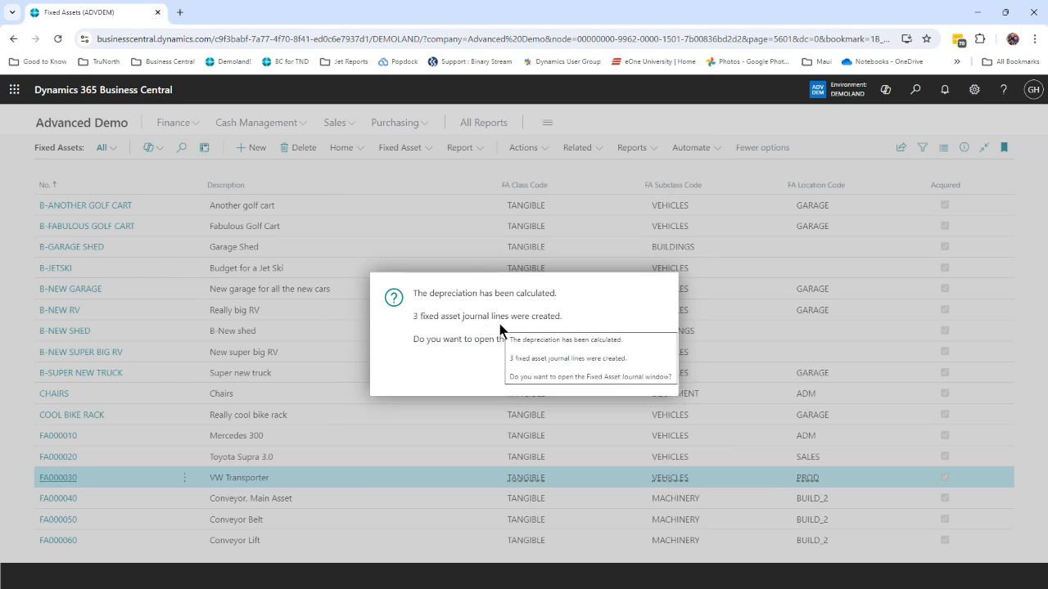
Step: Open the resulting fixed asset journal and fixed asset G/L journal, and review the June 2024 depreciation lines in the G/L journal
{"action": "left_click", "coordinate": [580, 373]}
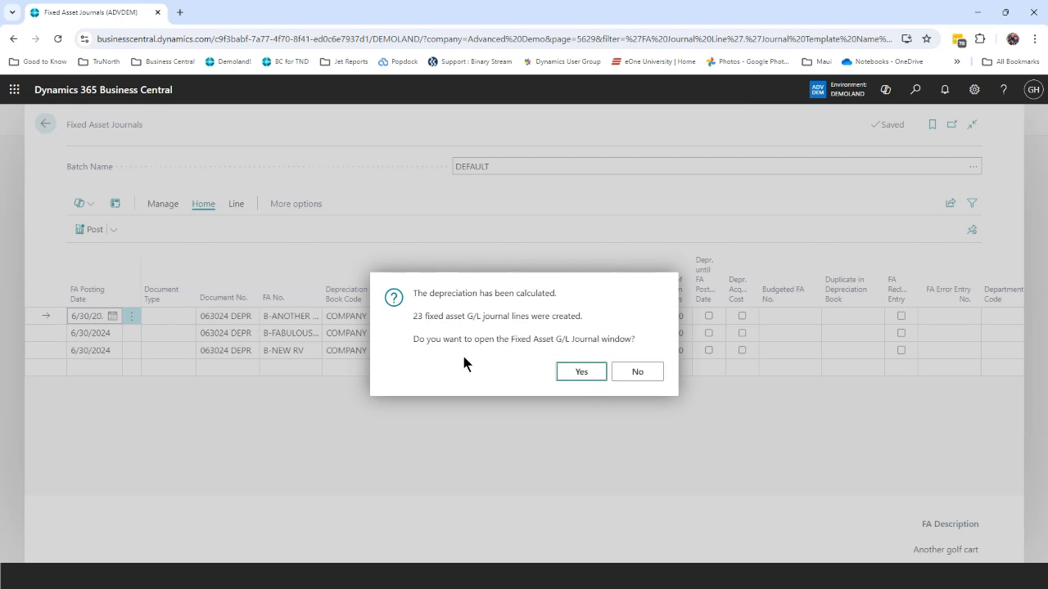
{"action": "left_click", "coordinate": [581, 374]}
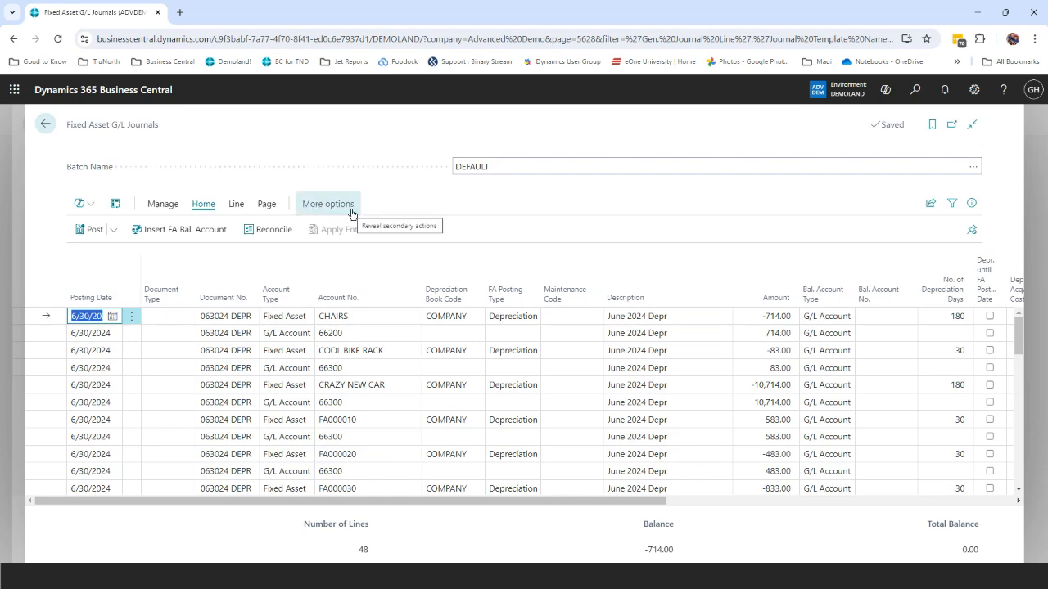
{"action": "scroll", "coordinate": [384, 351], "scroll_direction": "down", "scroll_amount": 4}
{"action": "scroll", "coordinate": [384, 353], "scroll_direction": "down", "scroll_amount": 7}
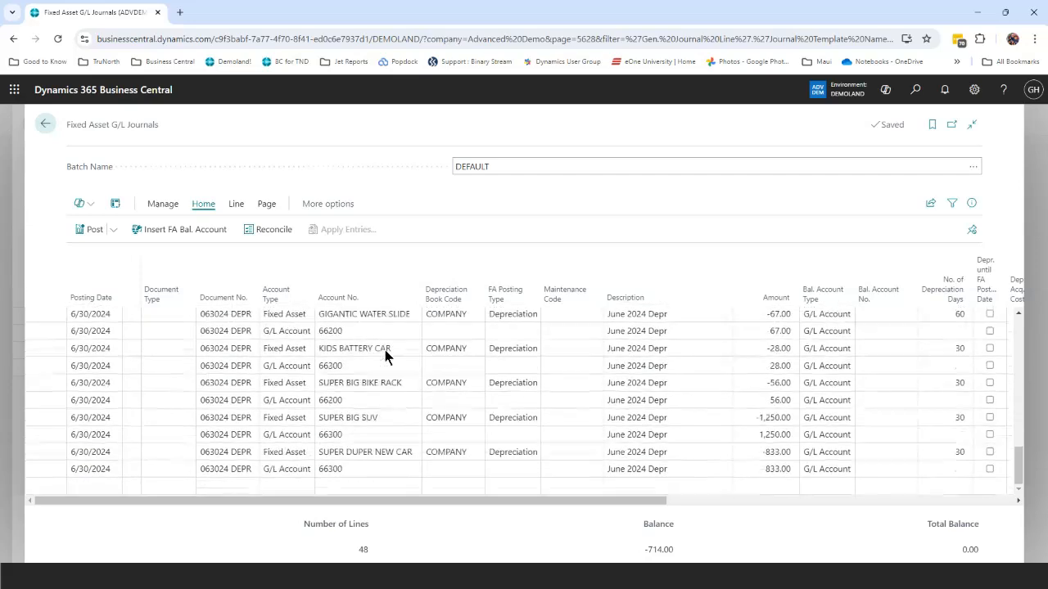
{"action": "left_click", "coordinate": [384, 350]}
{"action": "scroll", "coordinate": [384, 357], "scroll_direction": "up", "scroll_amount": 3}
{"action": "key", "text": "ctrl+Home"}
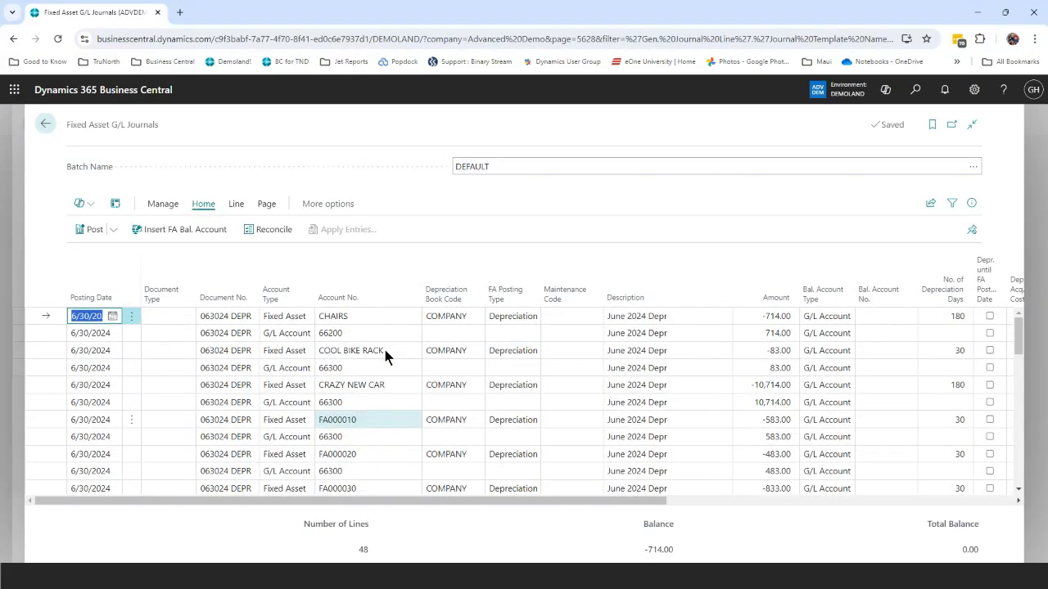
Step: Post the DEFAULT fixed asset G/L journal batch and return to the fixed asset journal
{"action": "left_click", "coordinate": [93, 232]}
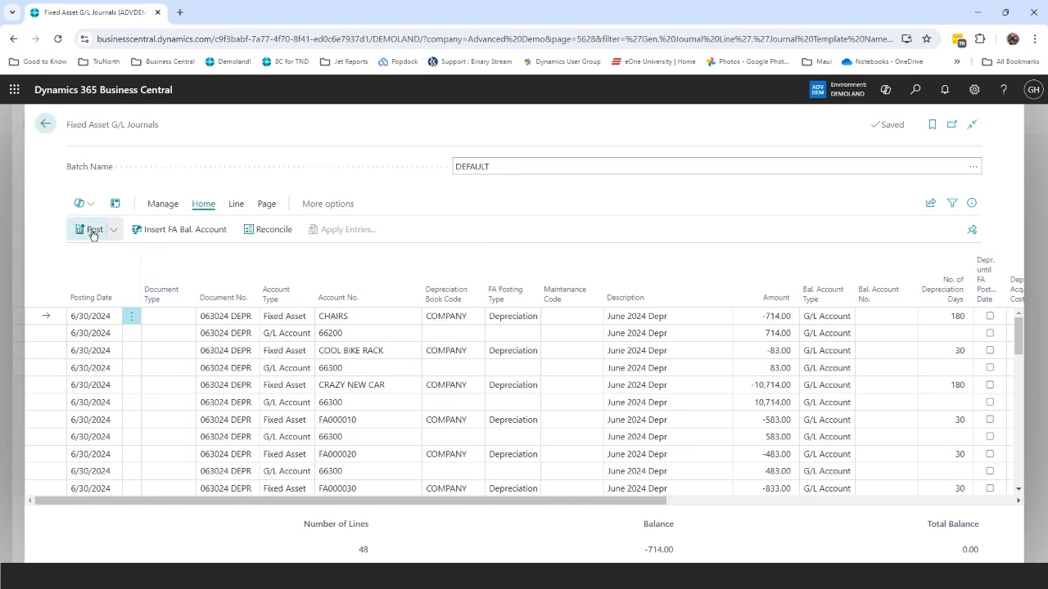
{"action": "left_click", "coordinate": [572, 363]}
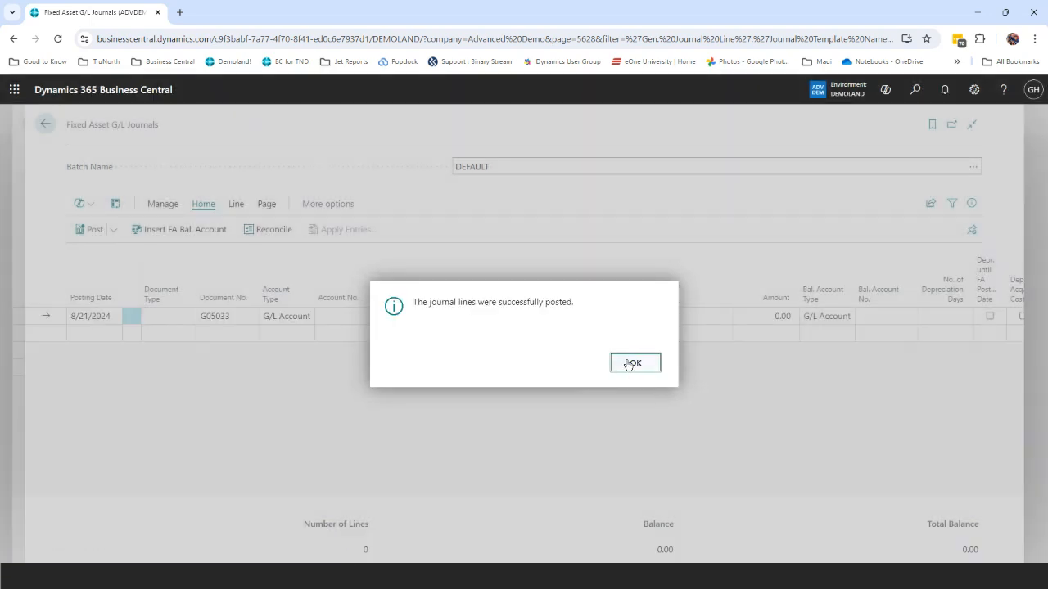
{"action": "left_click", "coordinate": [629, 362]}
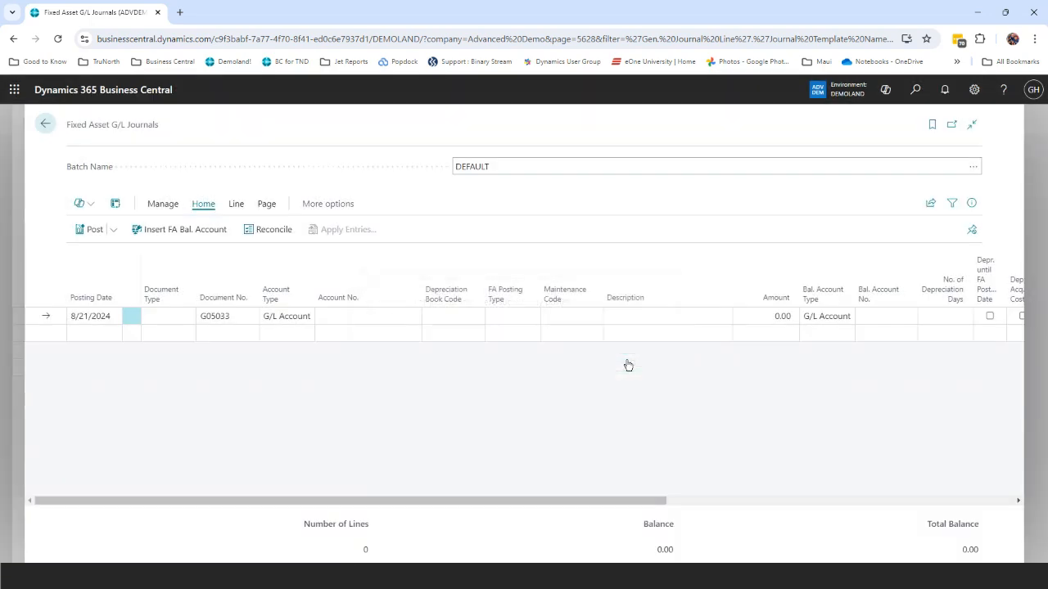
{"action": "left_click", "coordinate": [45, 125]}
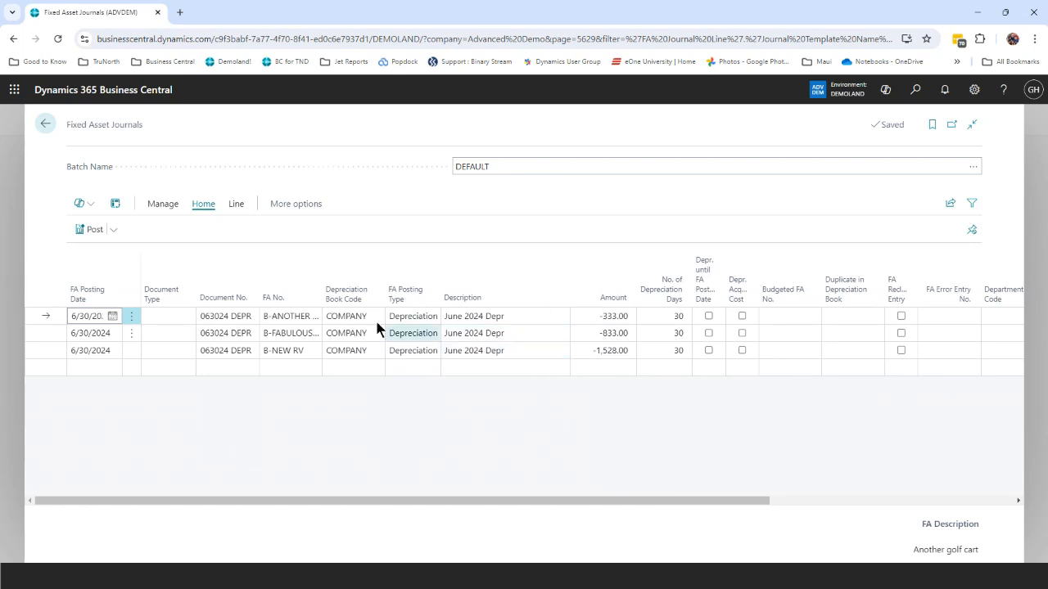
Step: Post the June 2024 depreciation lines in the DEFAULT fixed asset journal batch and return to the fixed assets list
{"action": "left_click", "coordinate": [79, 229]}
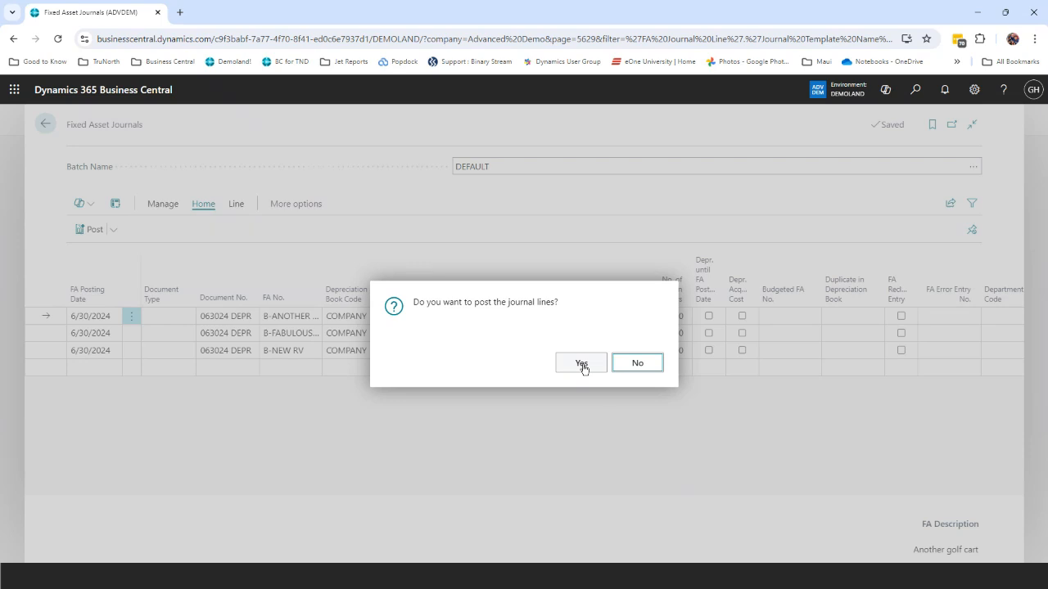
{"action": "left_click", "coordinate": [582, 364]}
{"action": "left_click", "coordinate": [634, 364]}
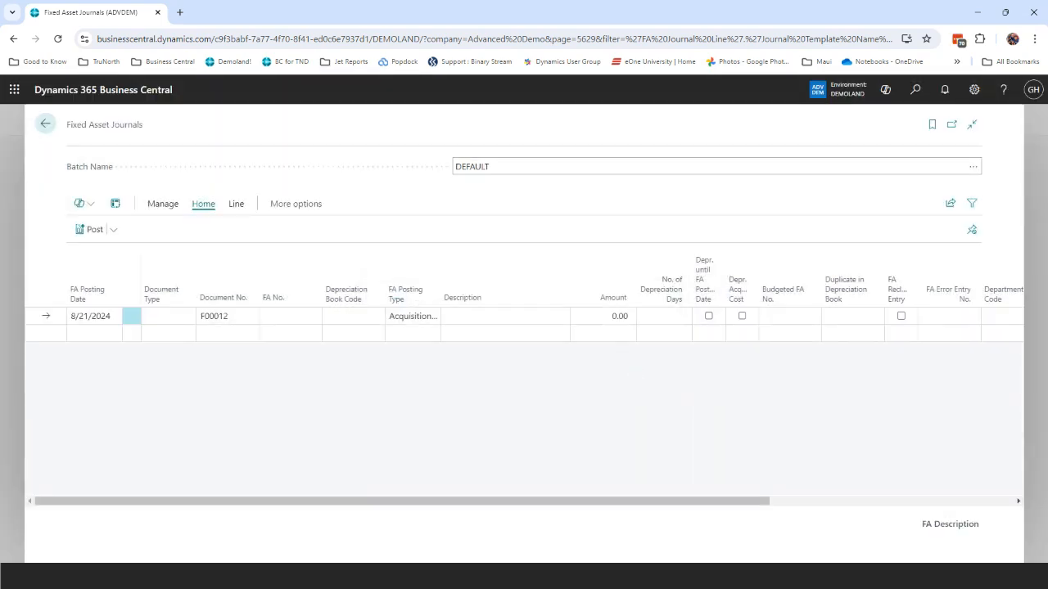
{"action": "left_click", "coordinate": [47, 127]}
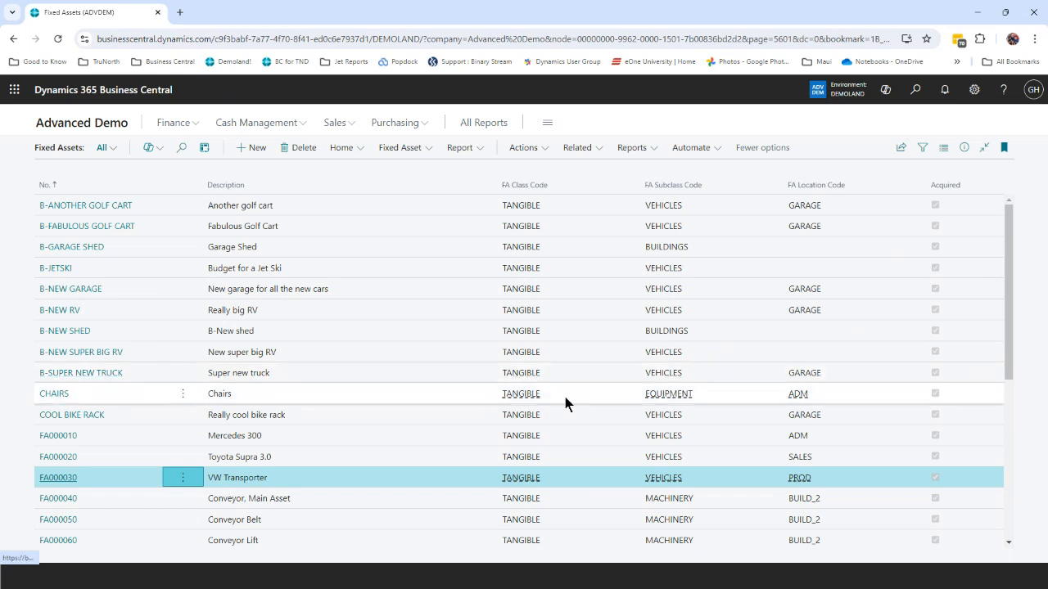
Step: Create a new fixed asset numbered B-CABIN CRUISER with the description B-Cabin Cruiser
{"action": "left_click", "coordinate": [249, 150]}
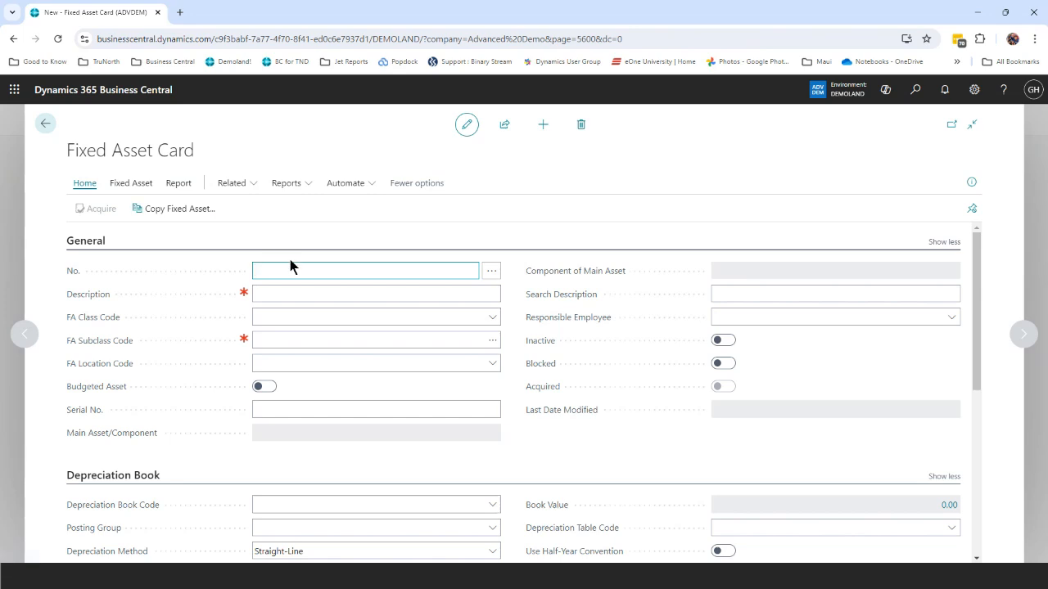
{"action": "type", "text": "B-Cabin Cruiser"}
{"action": "key", "text": "Tab"}
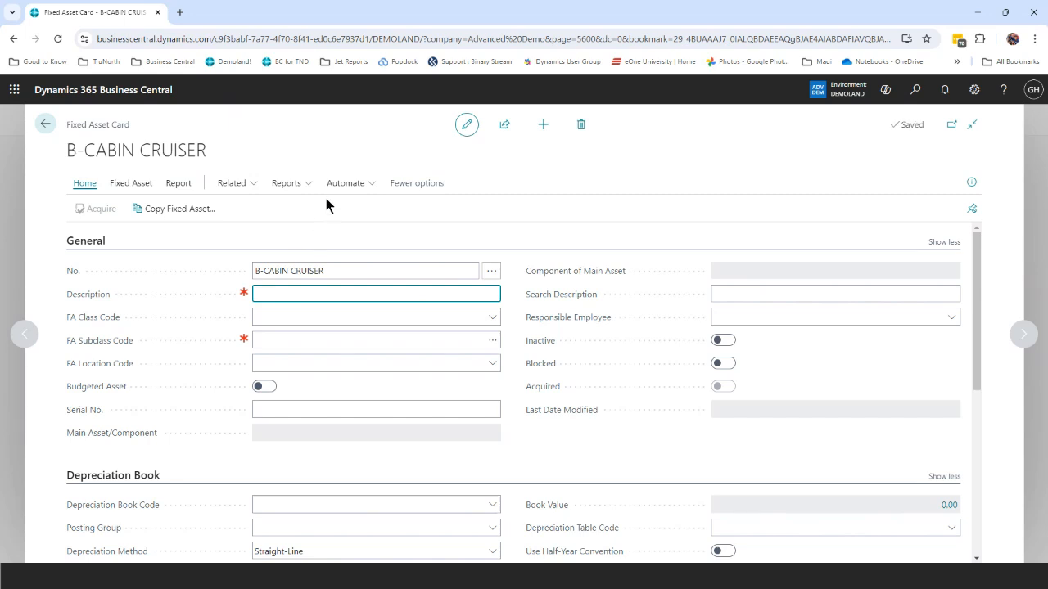
{"action": "type", "text": "B-Cabin Cruiser"}
{"action": "key", "text": "Tab"}
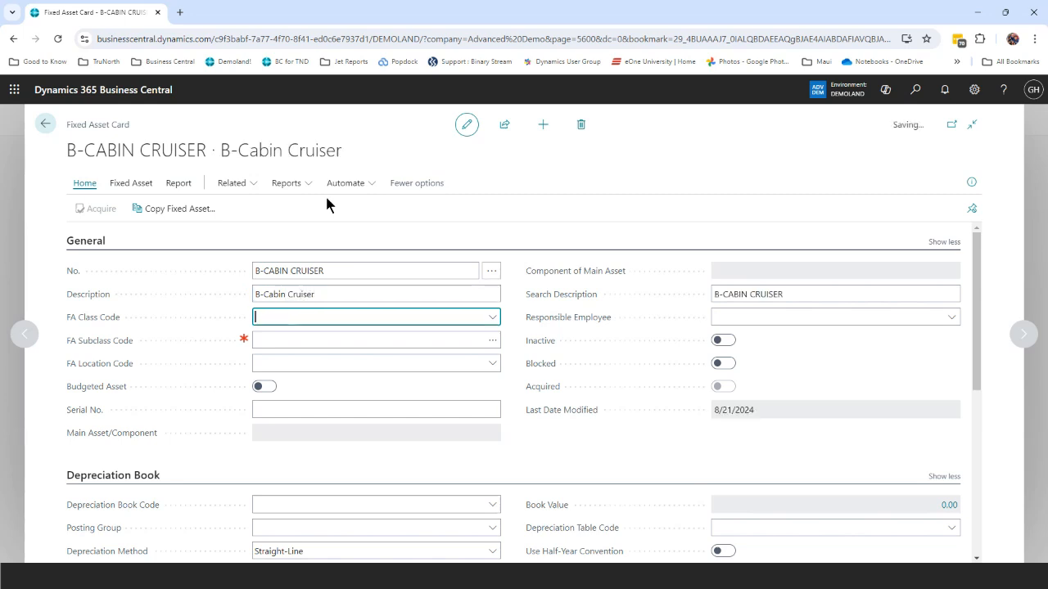
Step: Assign the asset FA class TANGIBLE and subclass EQUIPMENT, and mark it as a budgeted asset
{"action": "left_click", "coordinate": [371, 318]}
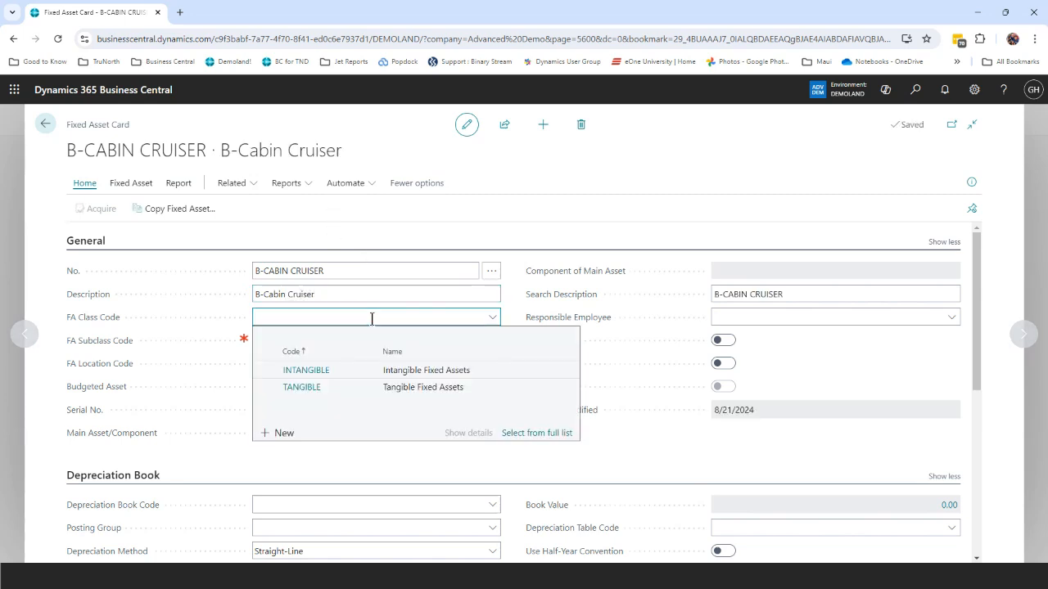
{"action": "left_click", "coordinate": [316, 393]}
{"action": "left_click", "coordinate": [456, 335]}
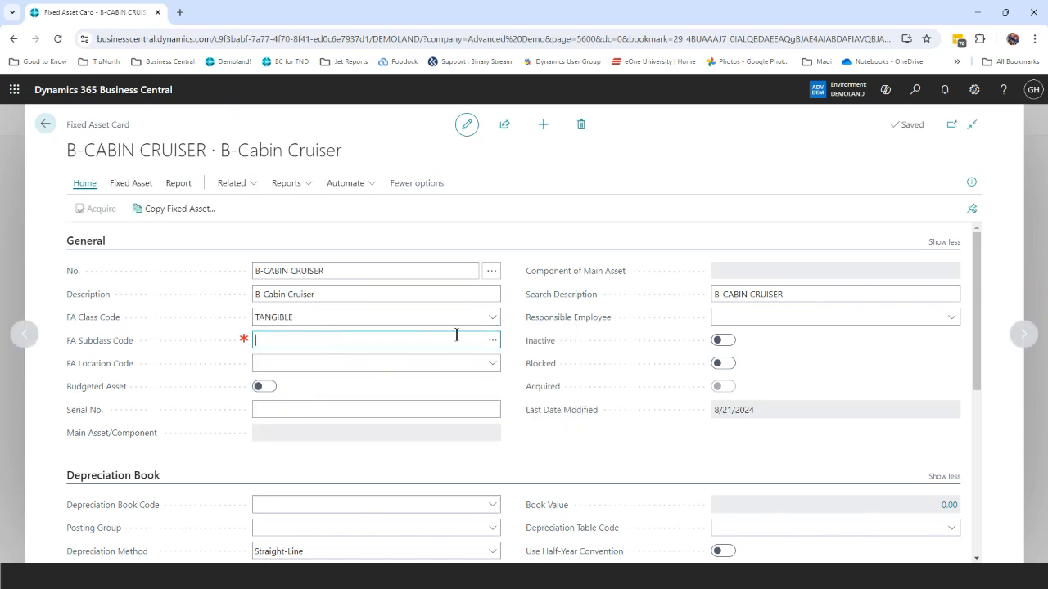
{"action": "left_click", "coordinate": [491, 339]}
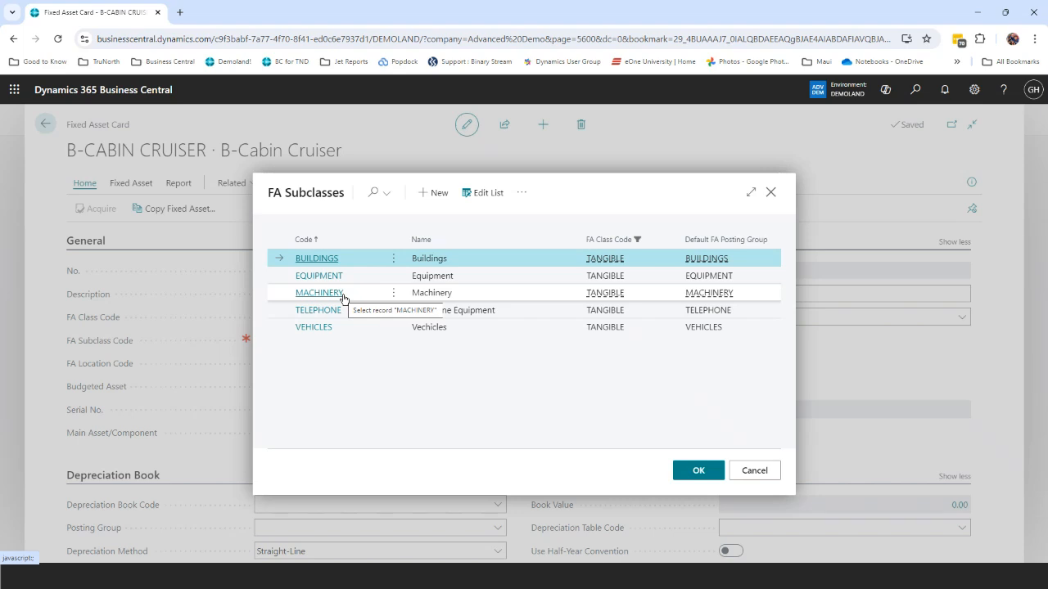
{"action": "left_click", "coordinate": [315, 275]}
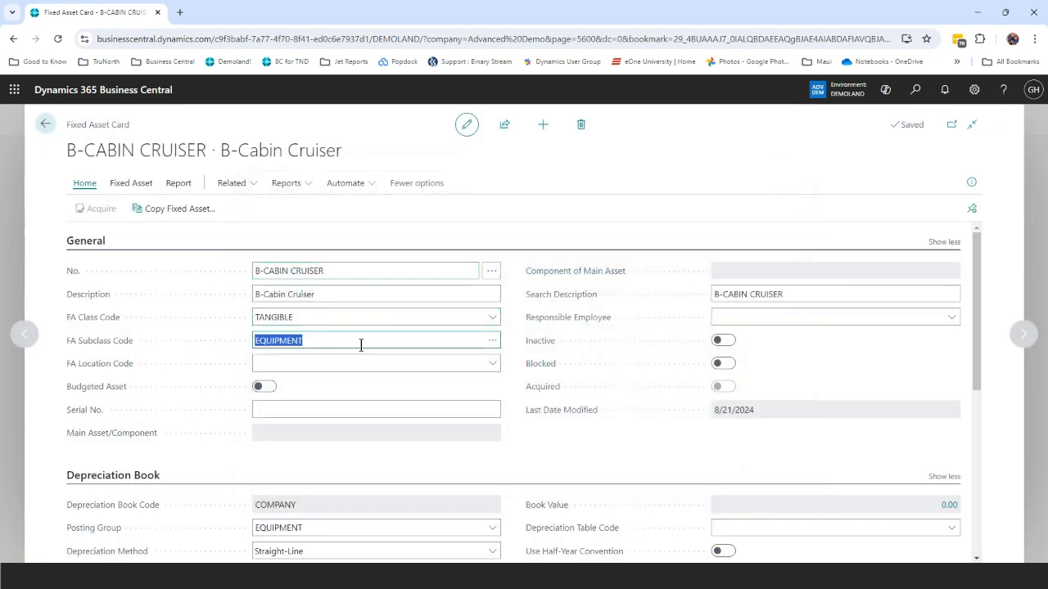
{"action": "scroll", "coordinate": [360, 344], "scroll_direction": "down", "scroll_amount": 1}
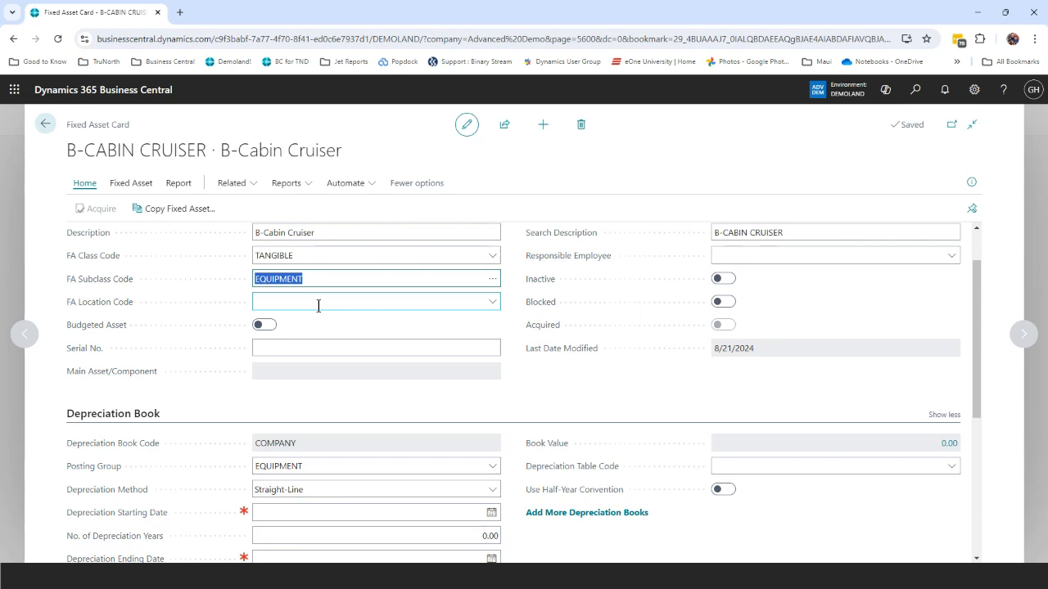
{"action": "scroll", "coordinate": [319, 306], "scroll_direction": "up", "scroll_amount": 1}
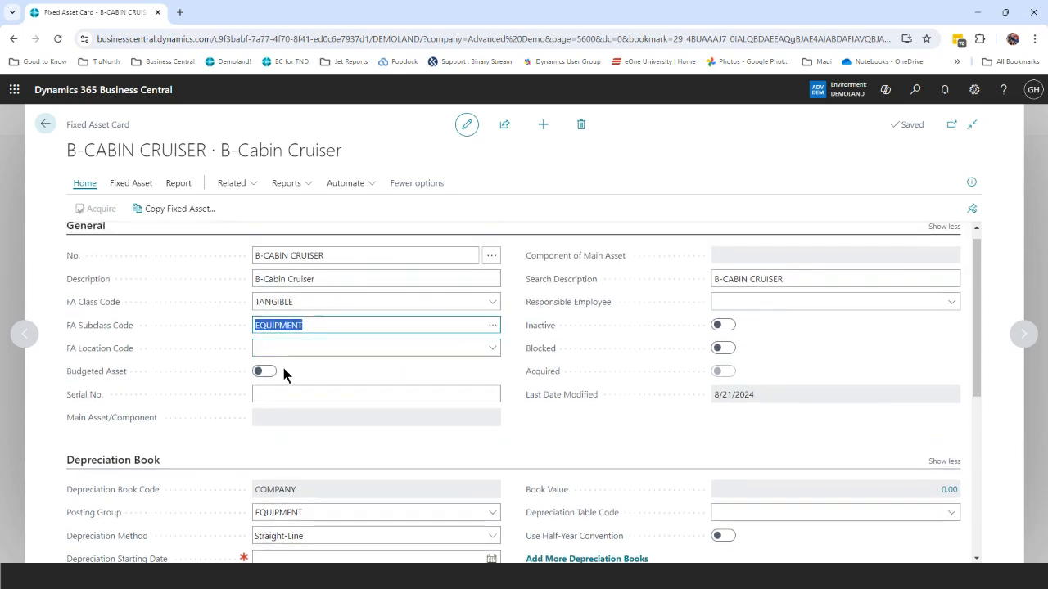
{"action": "left_click", "coordinate": [265, 371]}
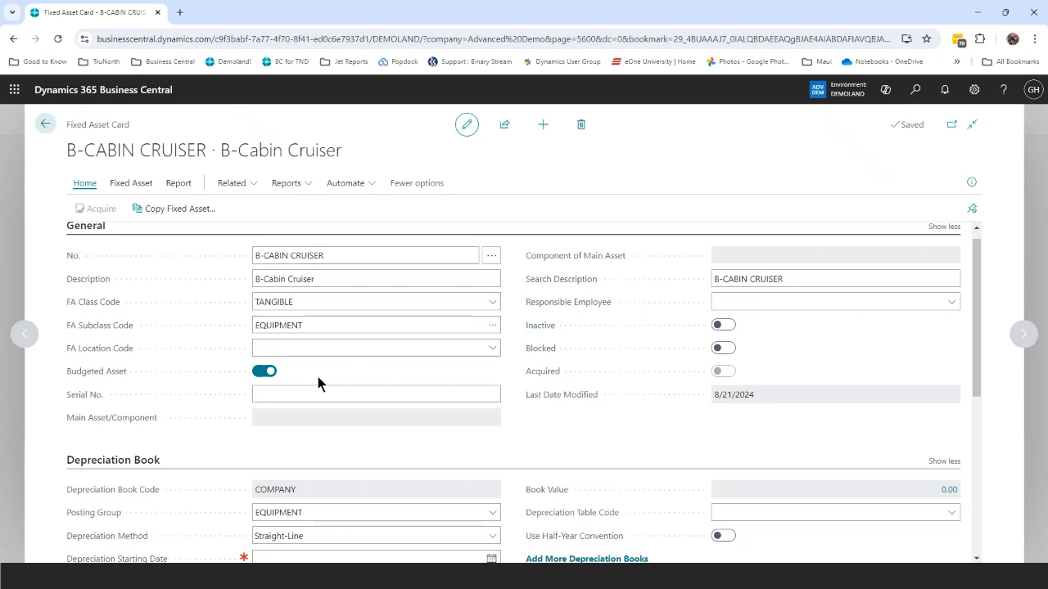
Step: Set the asset's depreciation starting date to 1/1/2025 and its number of depreciation years to 7
{"action": "scroll", "coordinate": [324, 383], "scroll_direction": "down", "scroll_amount": 2}
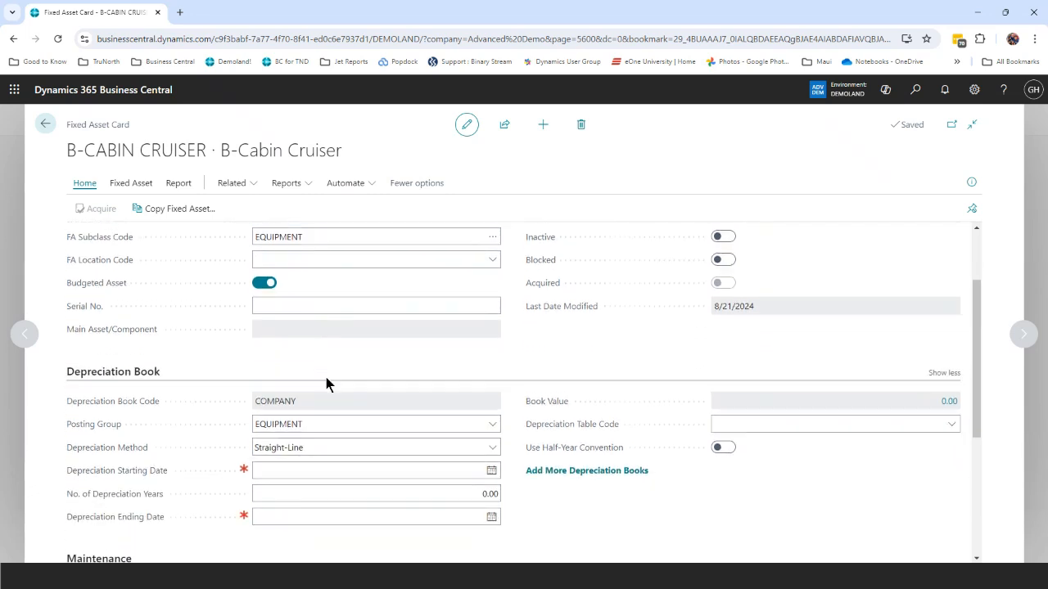
{"action": "scroll", "coordinate": [325, 383], "scroll_direction": "down", "scroll_amount": 1}
{"action": "left_click", "coordinate": [330, 359]}
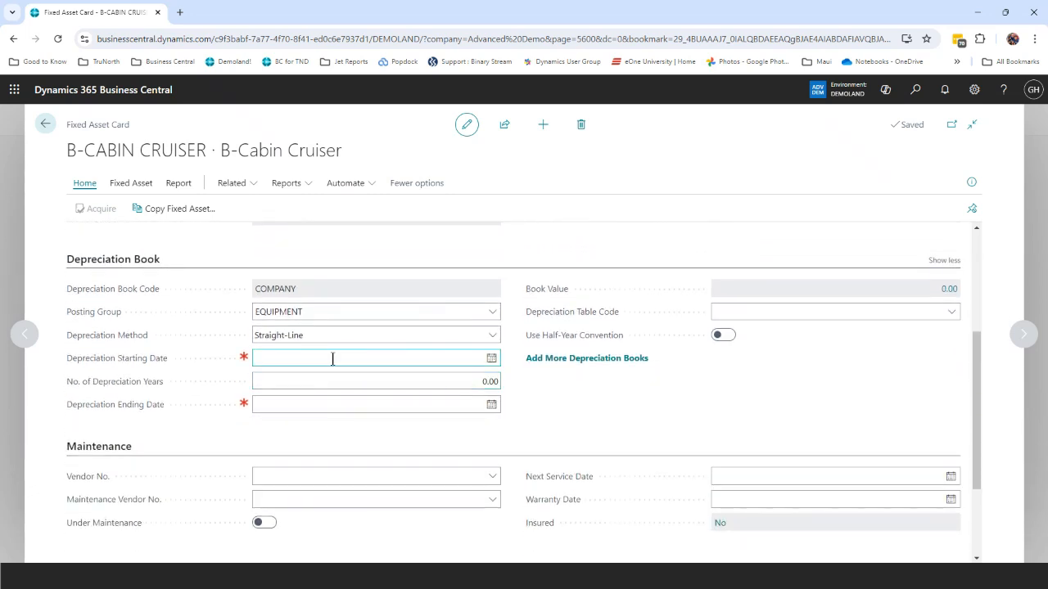
{"action": "type", "text": "010"}
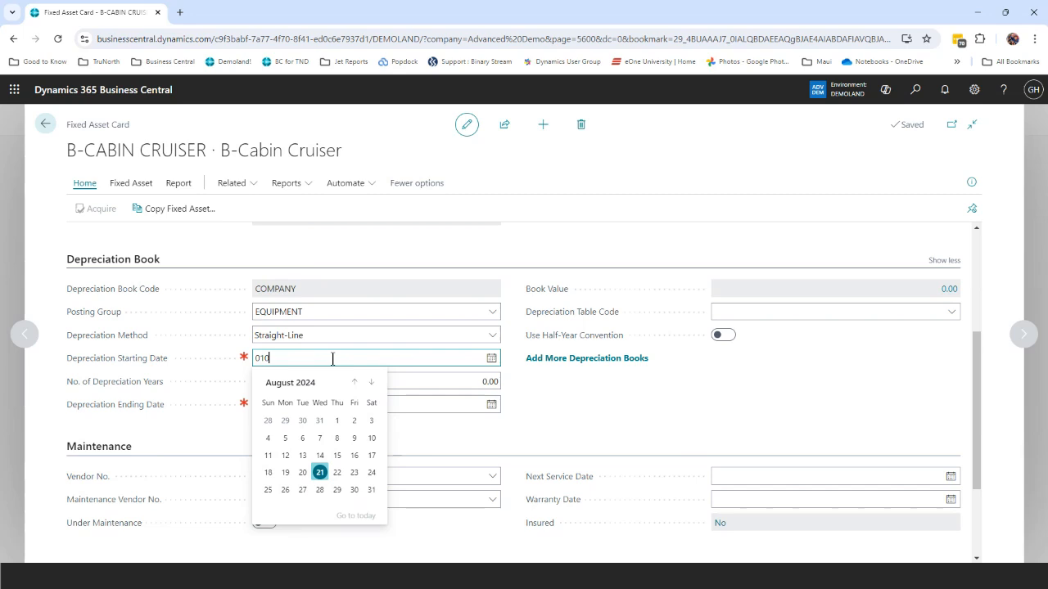
{"action": "type", "text": "125"}
{"action": "key", "text": "Tab"}
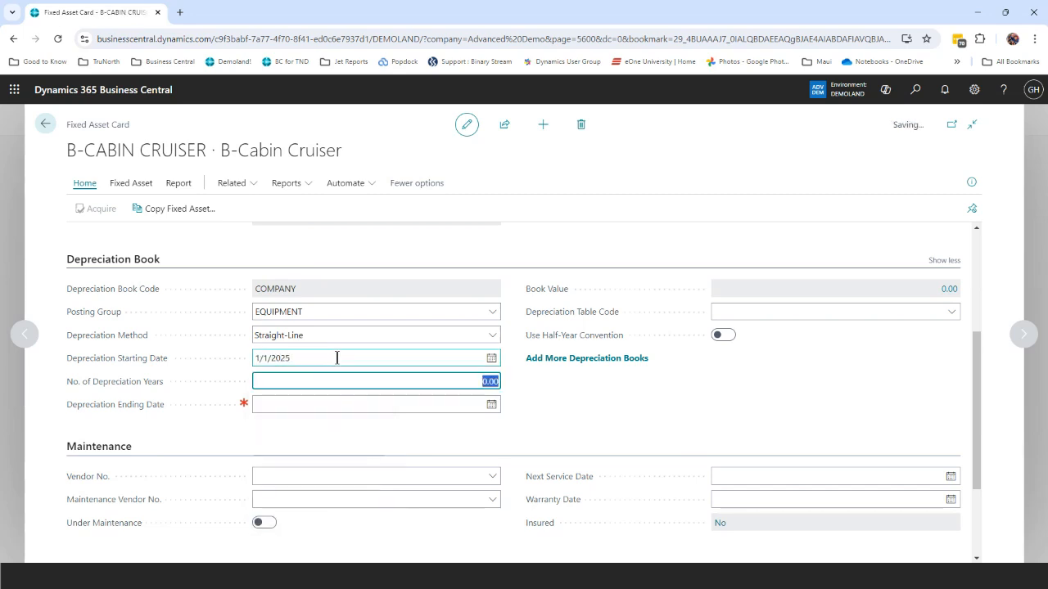
{"action": "type", "text": "7"}
{"action": "key", "text": "Tab"}
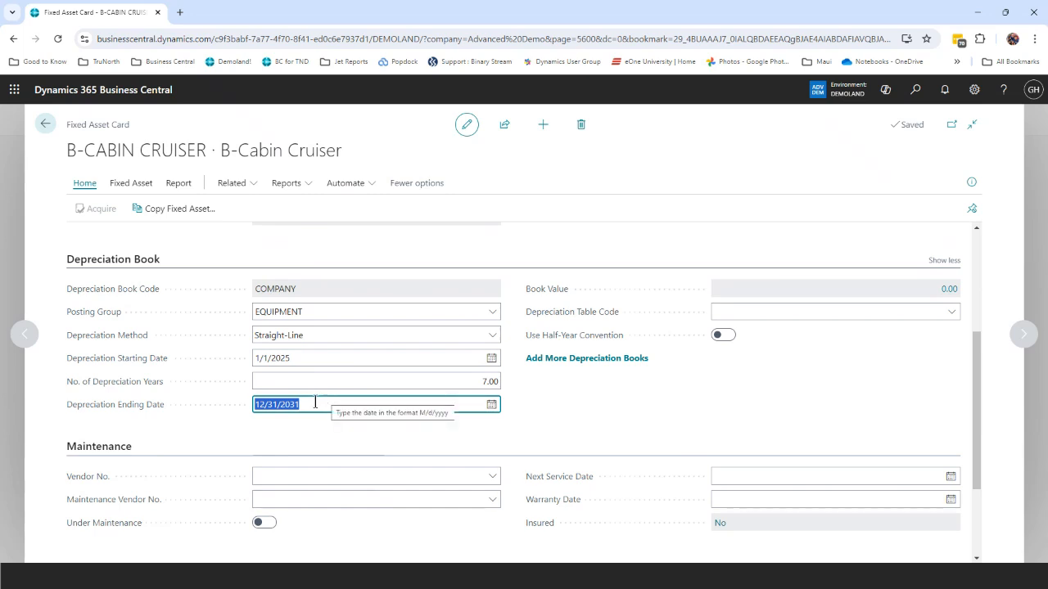
{"action": "scroll", "coordinate": [327, 397], "scroll_direction": "up", "scroll_amount": 3}
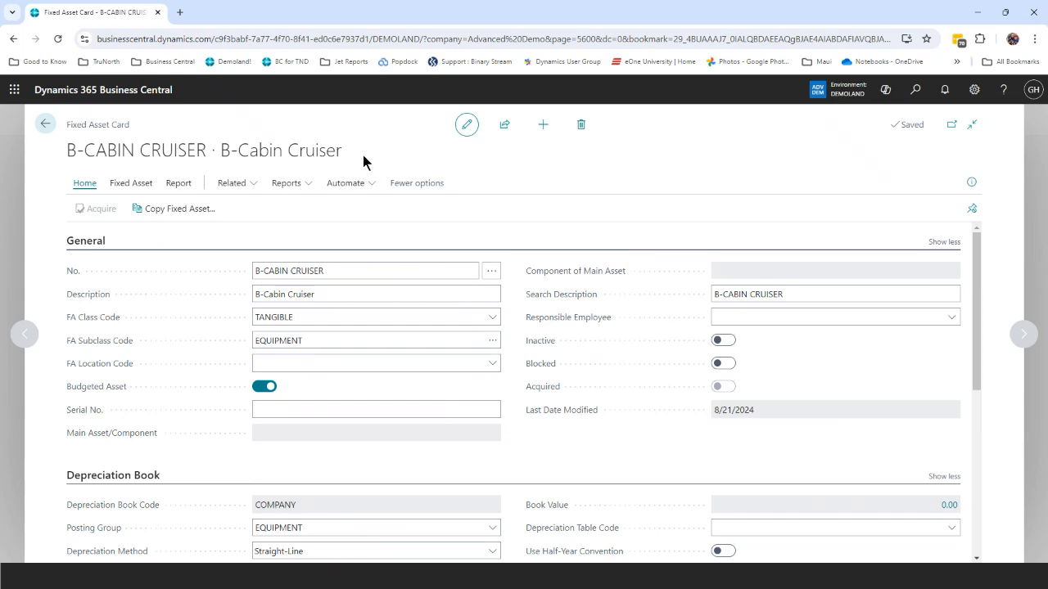
Step: Open the fixed asset journals and enter a line with FA posting date 1/1/2025 for asset B-CABIN CRUISER
{"action": "left_click", "coordinate": [915, 92]}
{"action": "type", "text": "fi"}
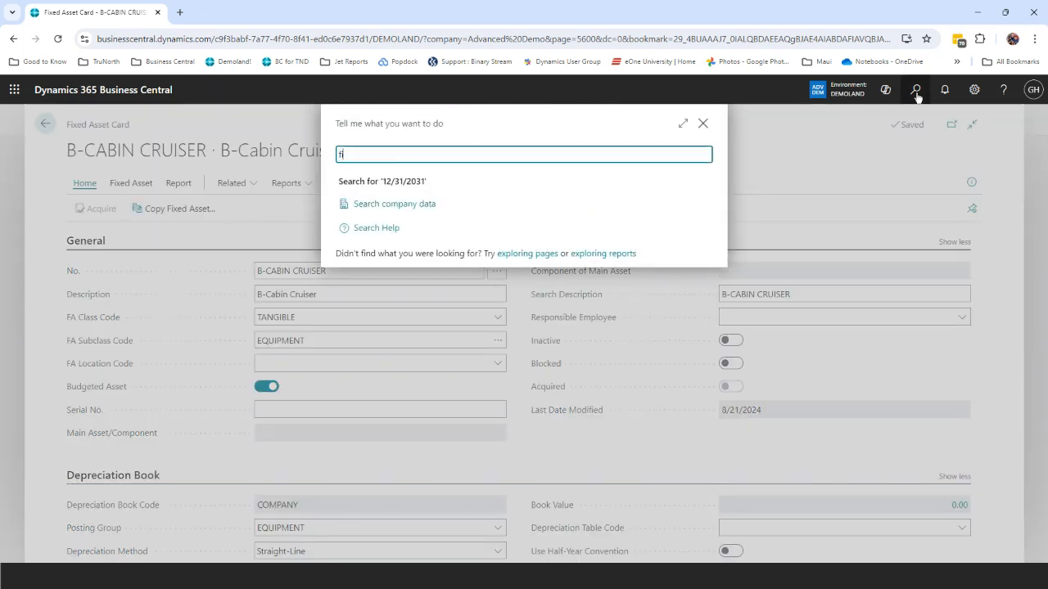
{"action": "type", "text": "xed asset jour"}
{"action": "left_click", "coordinate": [419, 204]}
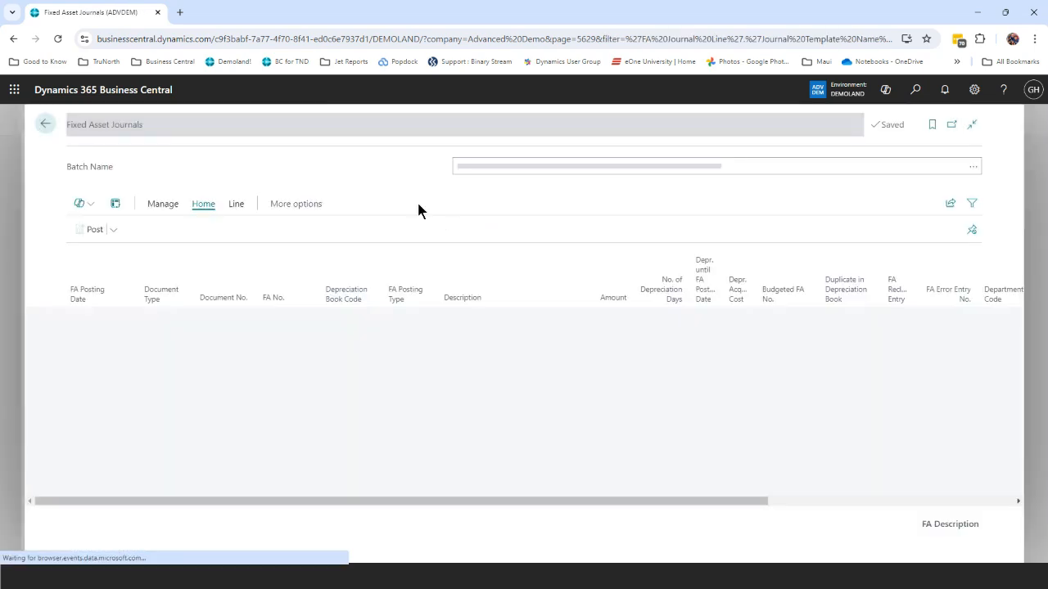
{"action": "type", "text": "01"}
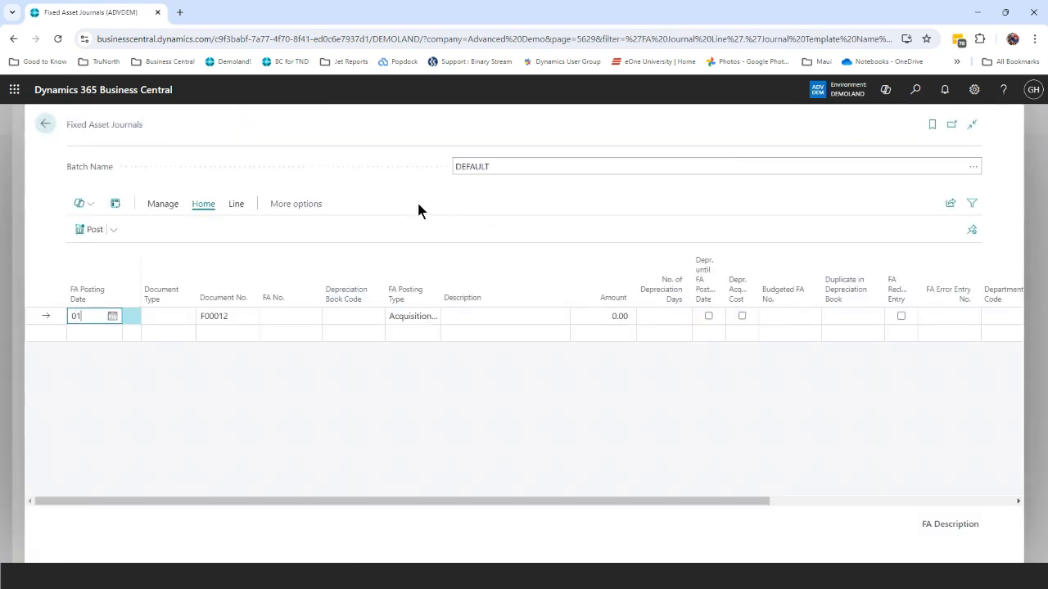
{"action": "type", "text": "0125"}
{"action": "key", "text": "Tab"}
{"action": "key", "text": "Tab"}
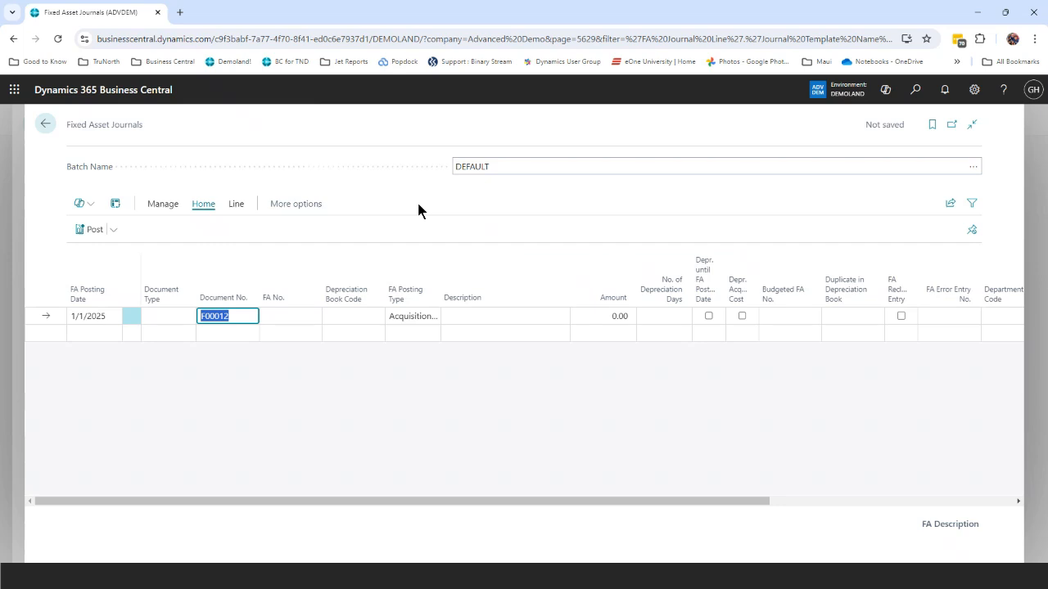
{"action": "key", "text": "Tab"}
{"action": "type", "text": "b-cab"}
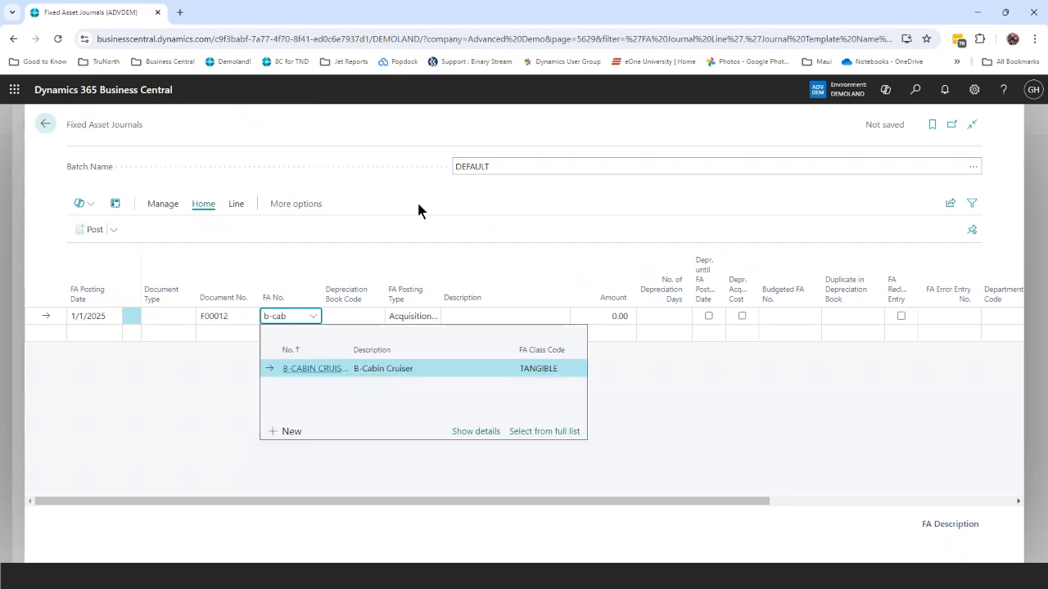
{"action": "left_click", "coordinate": [360, 317]}
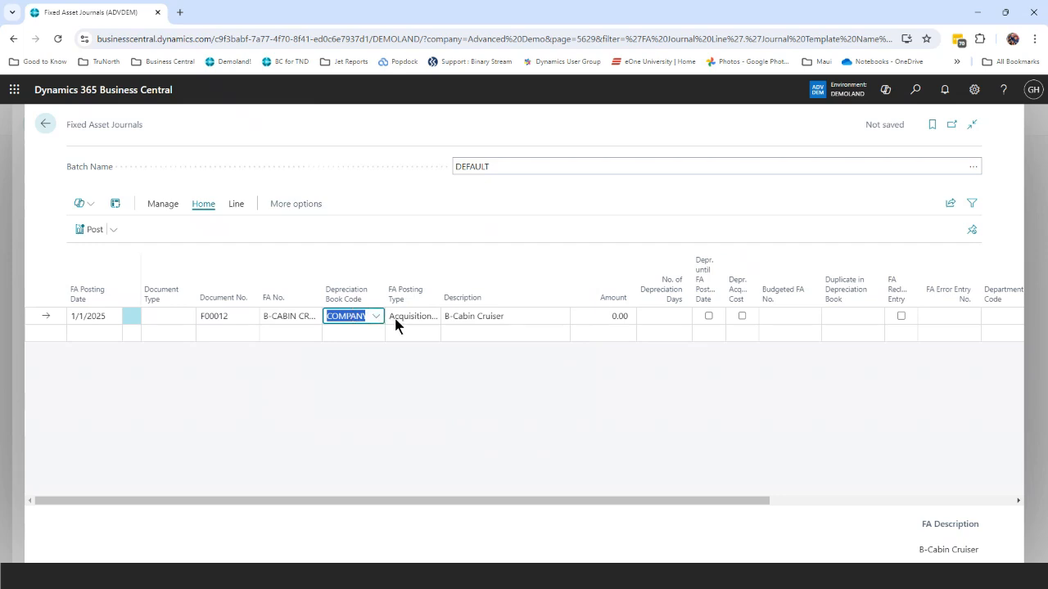
Step: Keep the acquisition posting type on the B-Cabin Cruiser line and set its amount to 200,000
{"action": "left_click", "coordinate": [402, 319]}
{"action": "left_click", "coordinate": [402, 319]}
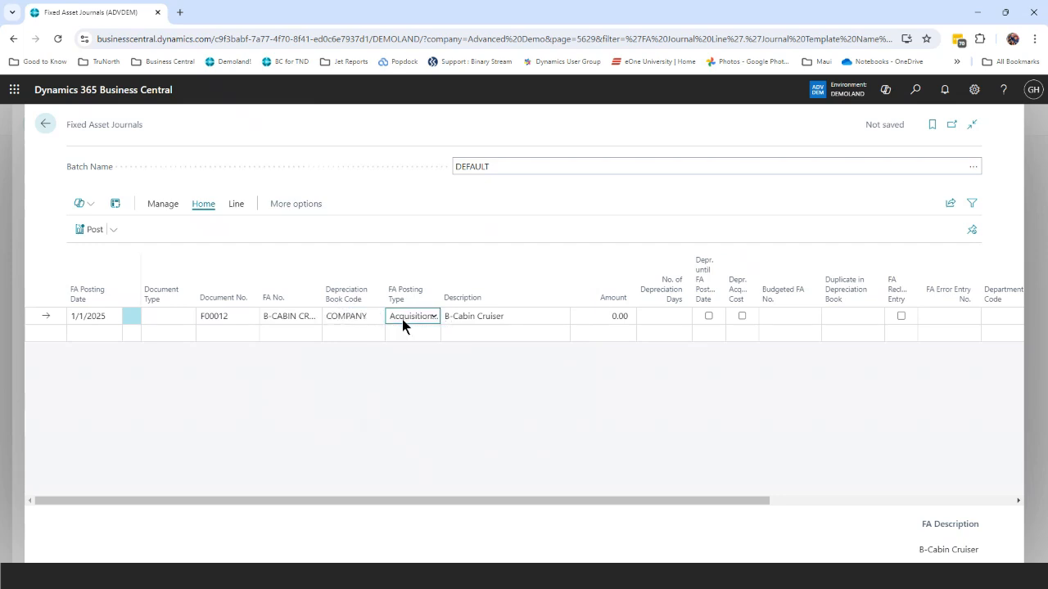
{"action": "left_click", "coordinate": [587, 315]}
{"action": "type", "text": "200,000"}
{"action": "key", "text": "Tab"}
Step: Post the cabin cruiser acquisition line, check the book value on its asset card, and return to the fixed assets list
{"action": "left_click", "coordinate": [91, 232]}
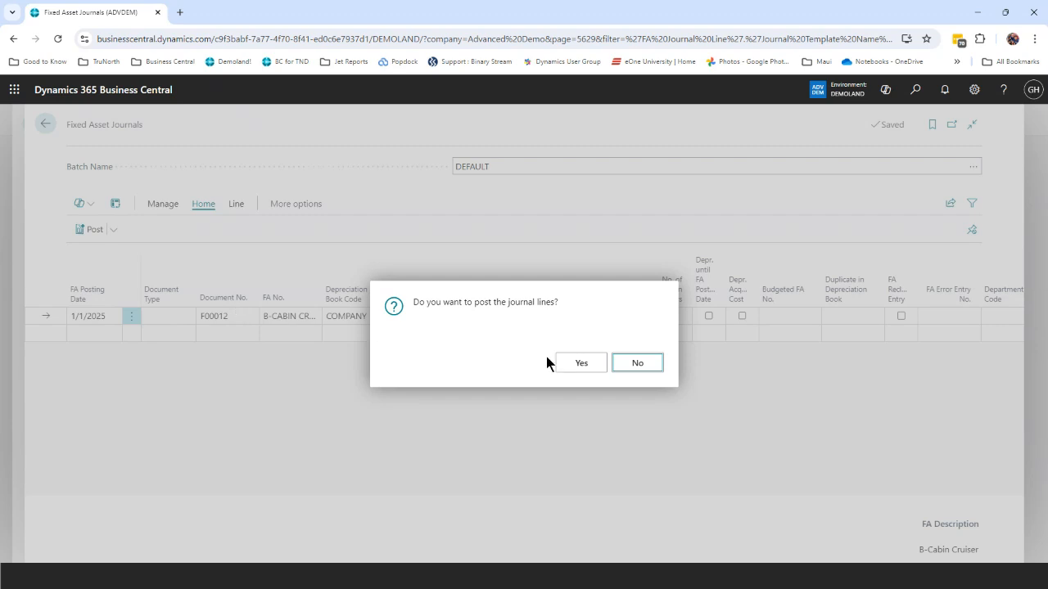
{"action": "left_click", "coordinate": [574, 363]}
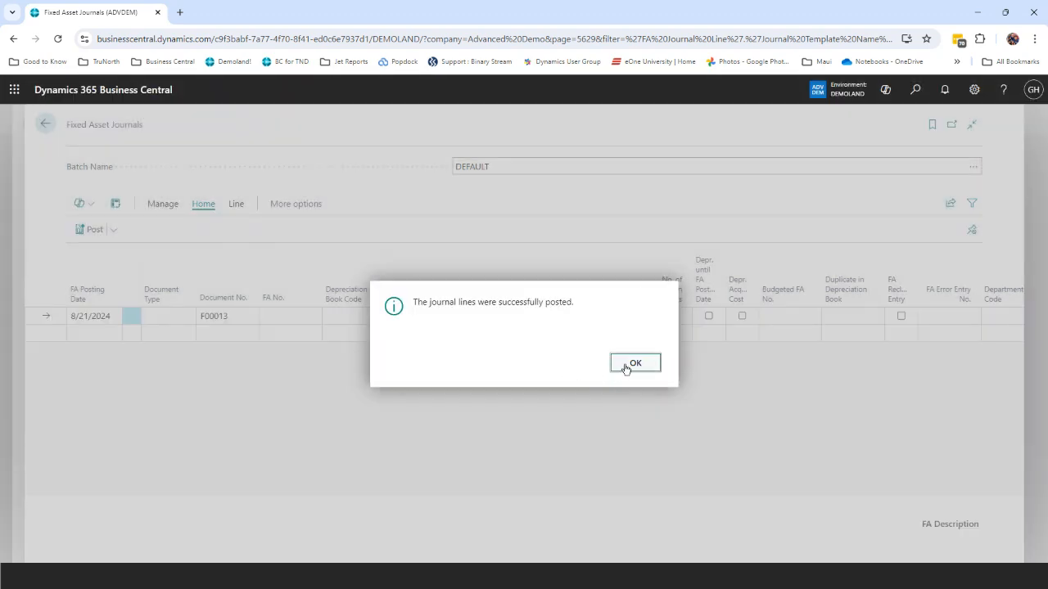
{"action": "left_click", "coordinate": [632, 364]}
{"action": "left_click", "coordinate": [46, 124]}
{"action": "scroll", "coordinate": [916, 398], "scroll_direction": "down", "scroll_amount": 2}
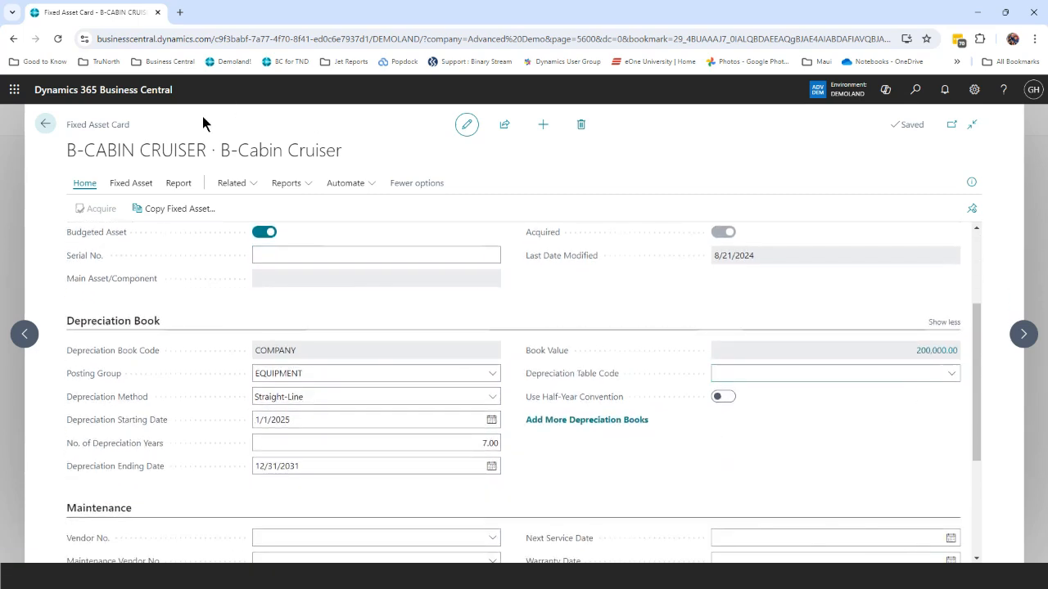
{"action": "left_click", "coordinate": [42, 127]}
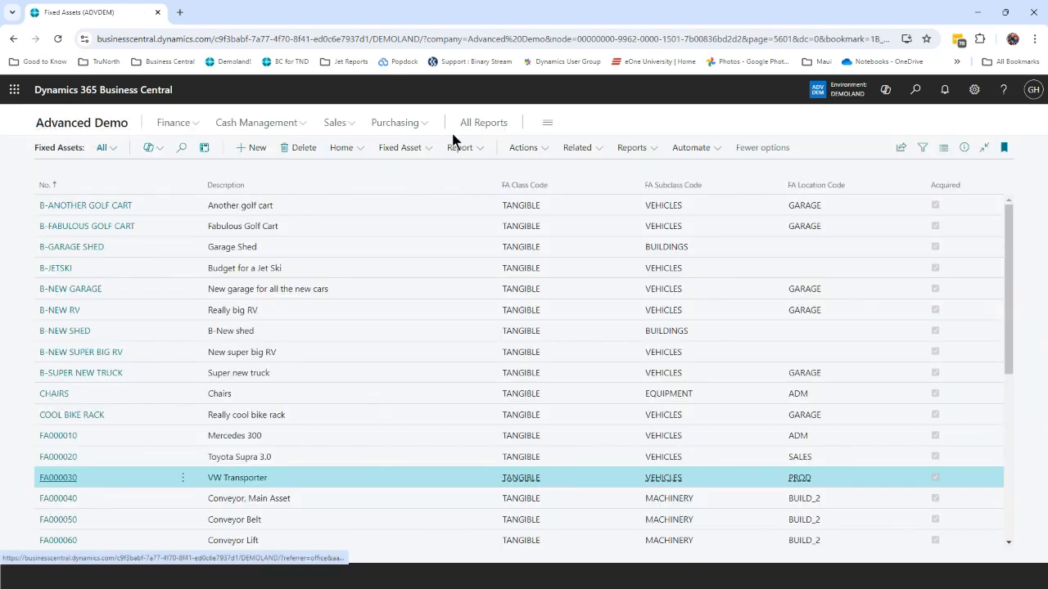
Step: Preview the FA Book Value budget report for the COMPANY book from 1/1/2025 to 12/31/2025, keeping the Budgeted Asset filter at Yes
{"action": "left_click", "coordinate": [626, 149]}
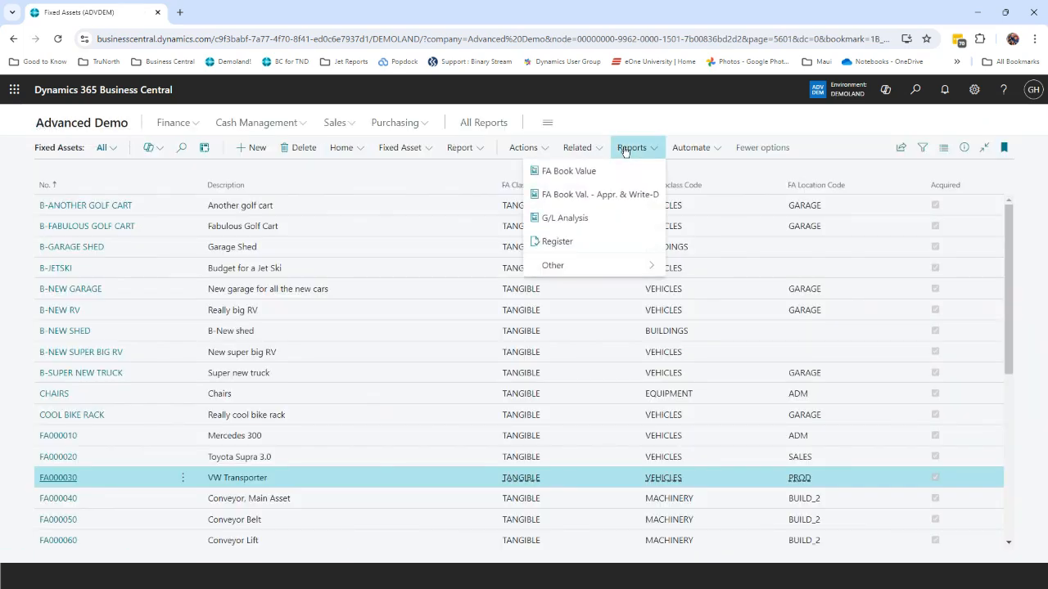
{"action": "left_click", "coordinate": [578, 173]}
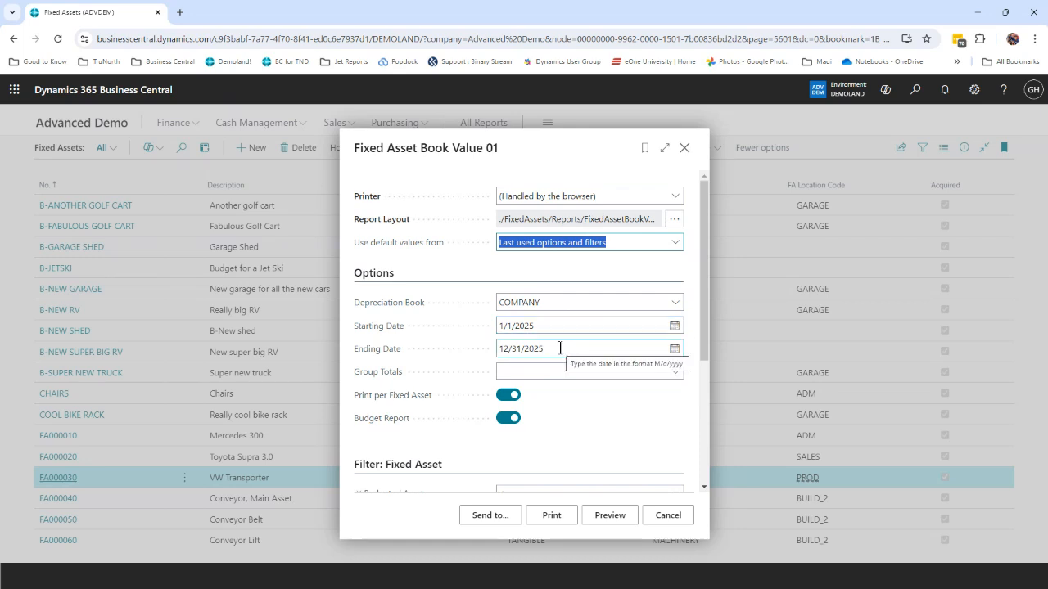
{"action": "scroll", "coordinate": [565, 353], "scroll_direction": "down", "scroll_amount": 3}
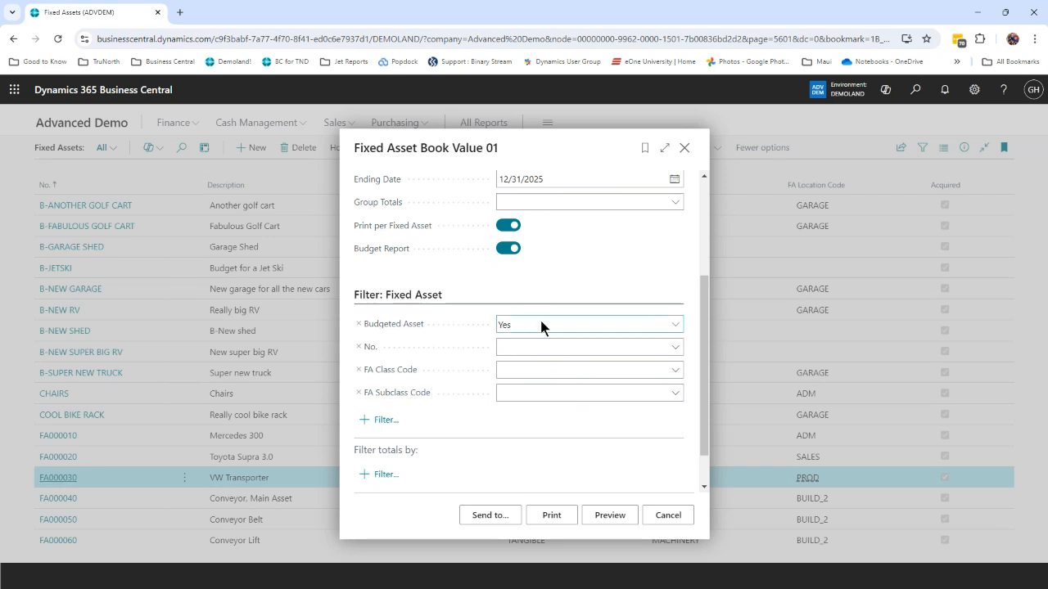
{"action": "left_click", "coordinate": [544, 328]}
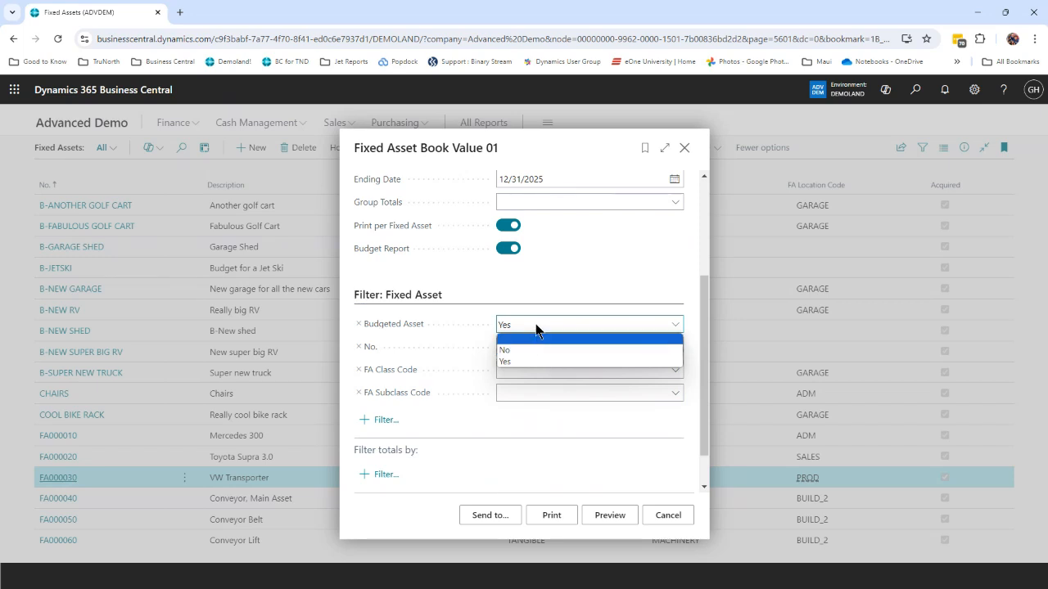
{"action": "left_click", "coordinate": [536, 328]}
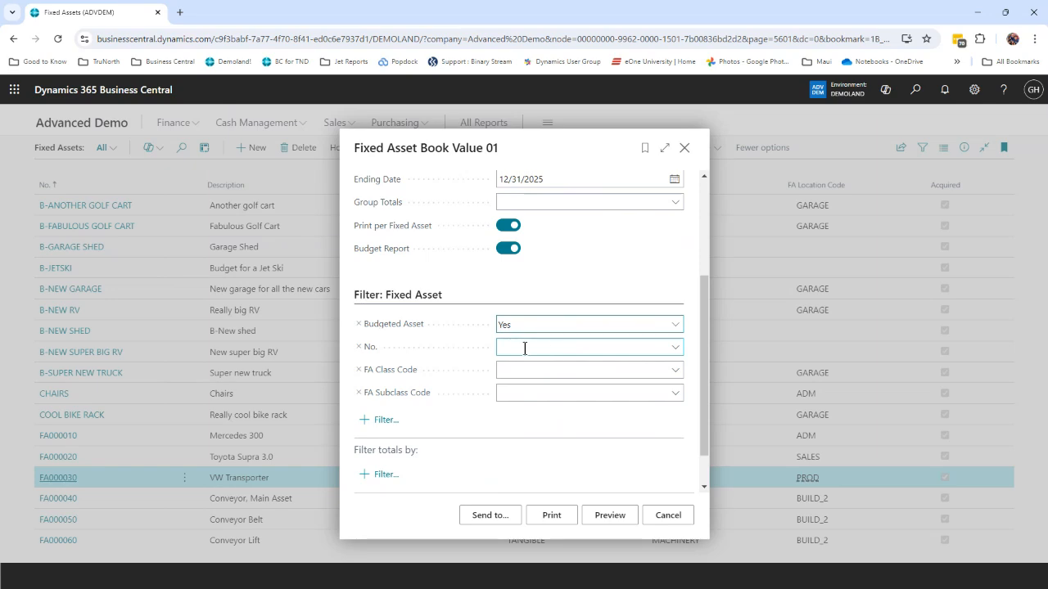
{"action": "left_click", "coordinate": [612, 518]}
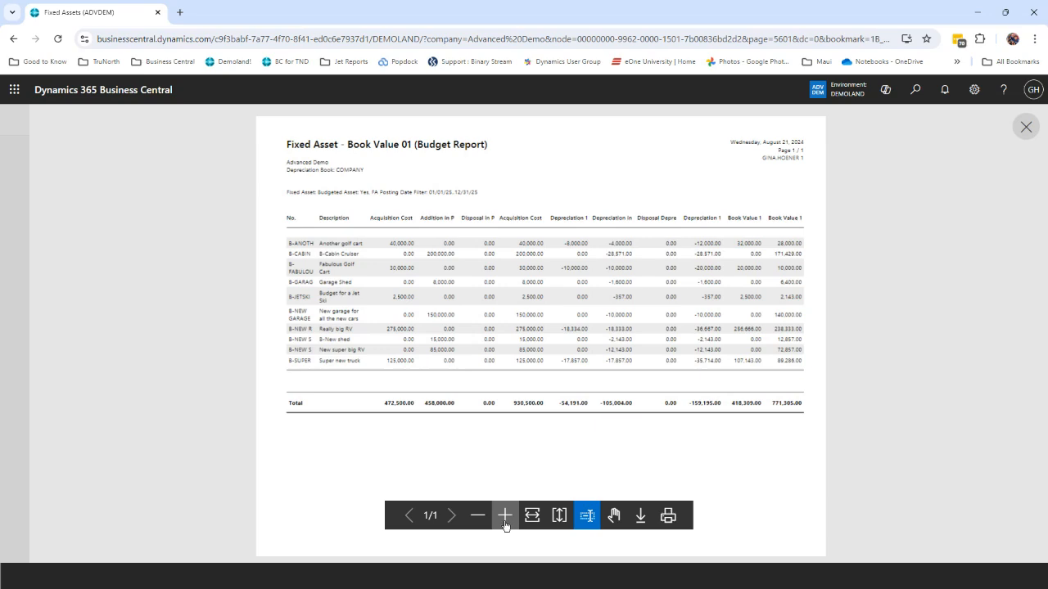
Step: Examine the budgeted assets' acquisition costs, depreciation and book values in the report preview, and close the report
{"action": "left_click", "coordinate": [505, 522]}
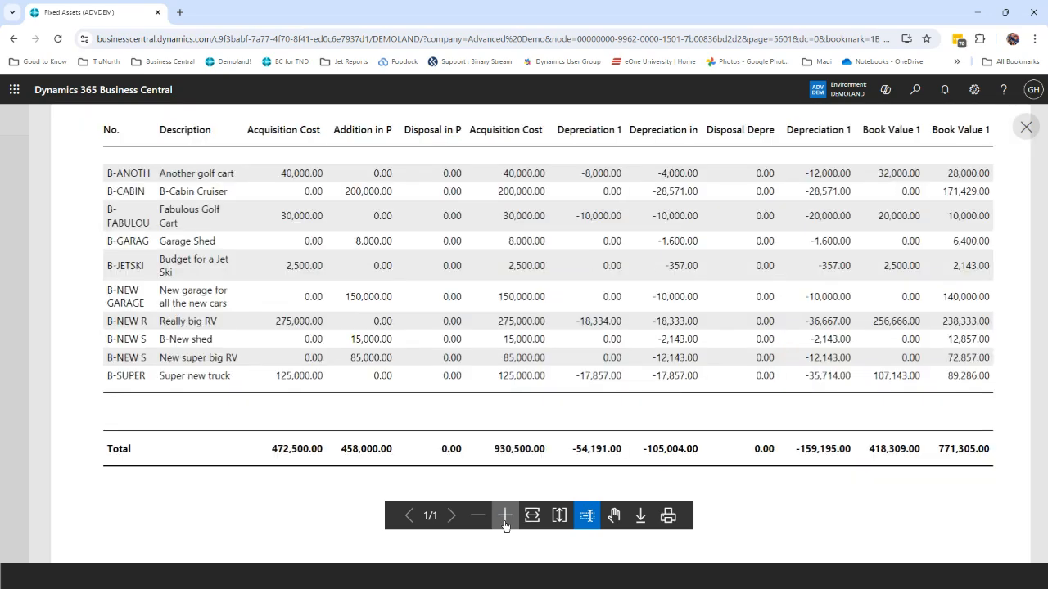
{"action": "scroll", "coordinate": [505, 524], "scroll_direction": "up", "scroll_amount": 1}
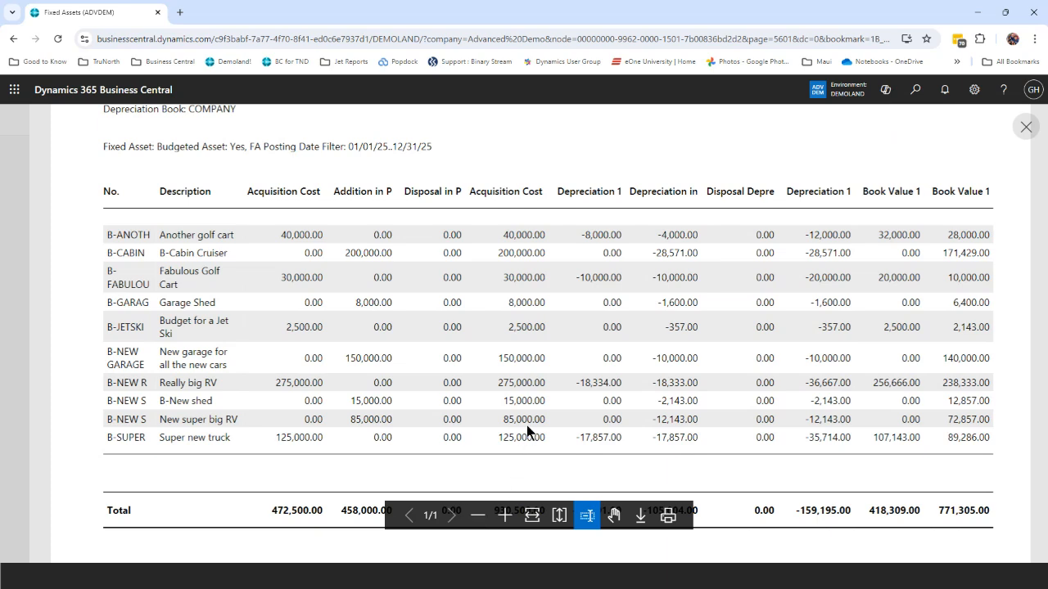
{"action": "left_click", "coordinate": [1023, 127]}
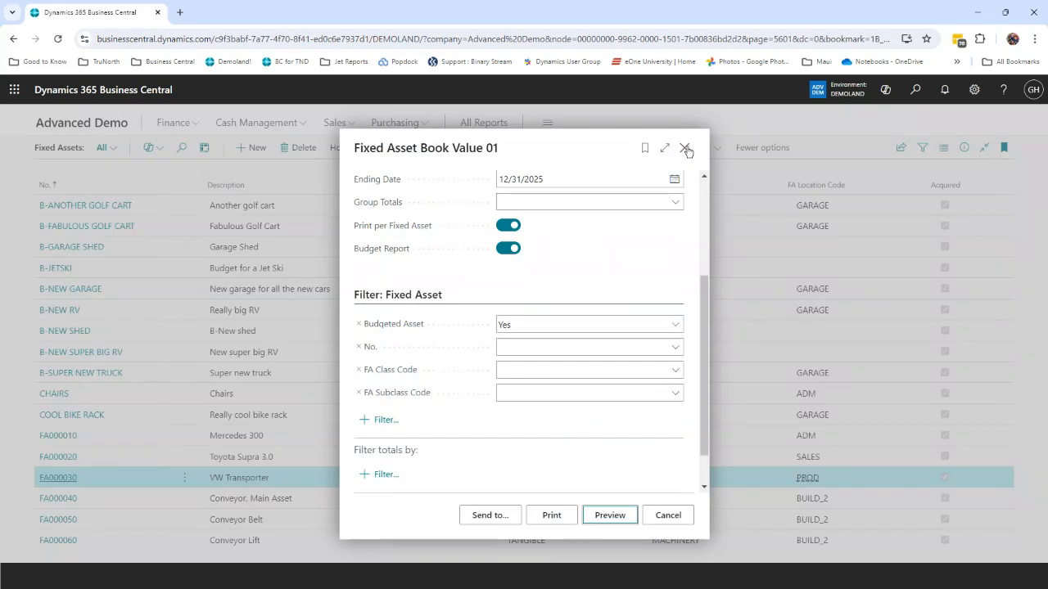
{"action": "key", "text": "Escape"}
Step: Search for the depreciation books and open the card of the COMPANY book
{"action": "left_click", "coordinate": [916, 90]}
{"action": "type", "text": "depr book"}
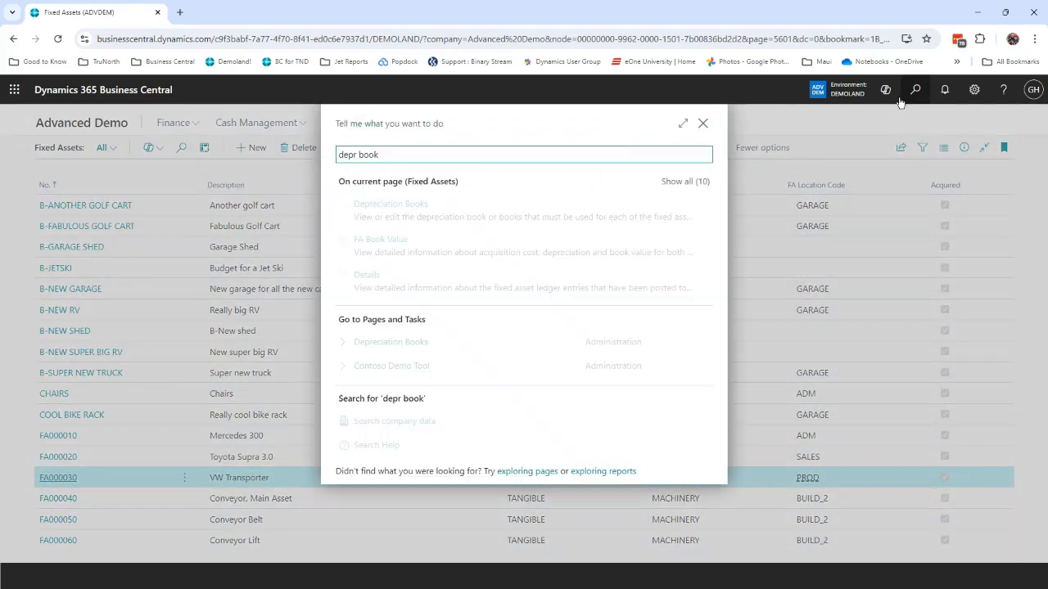
{"action": "left_click", "coordinate": [412, 343]}
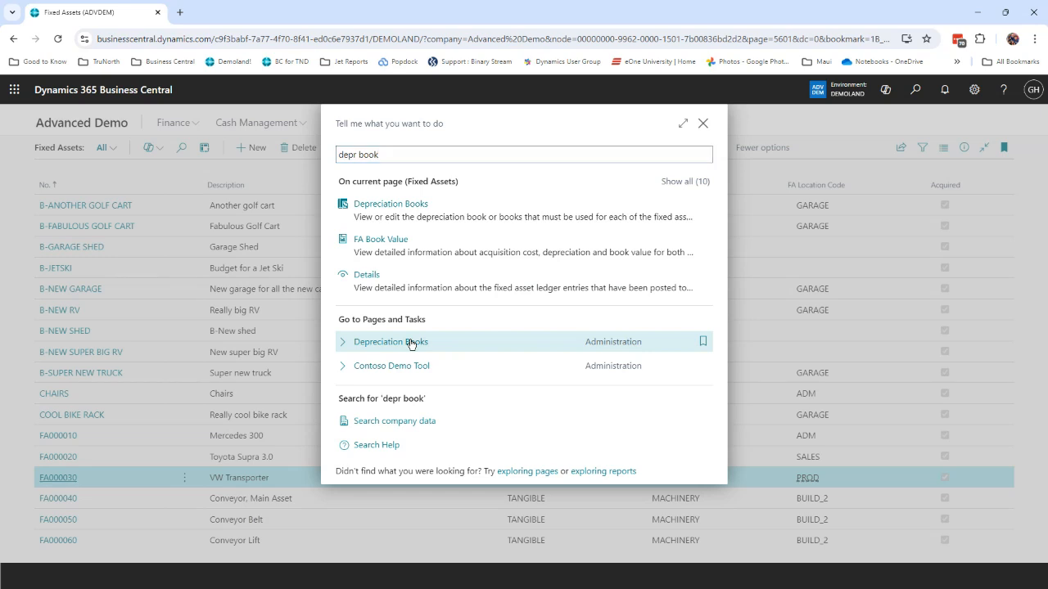
{"action": "left_click", "coordinate": [284, 215]}
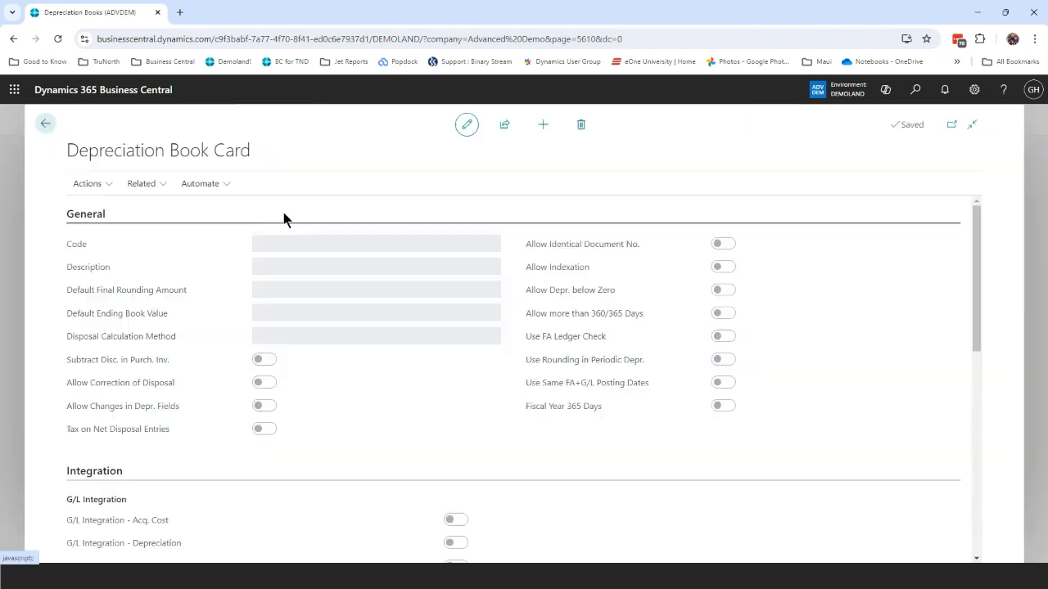
Step: Start copying the COMPANY book's FA entries to the G/L budget, choosing 2025FA as the destination budget
{"action": "left_click", "coordinate": [88, 185]}
{"action": "mouse_move", "coordinate": [84, 210]}
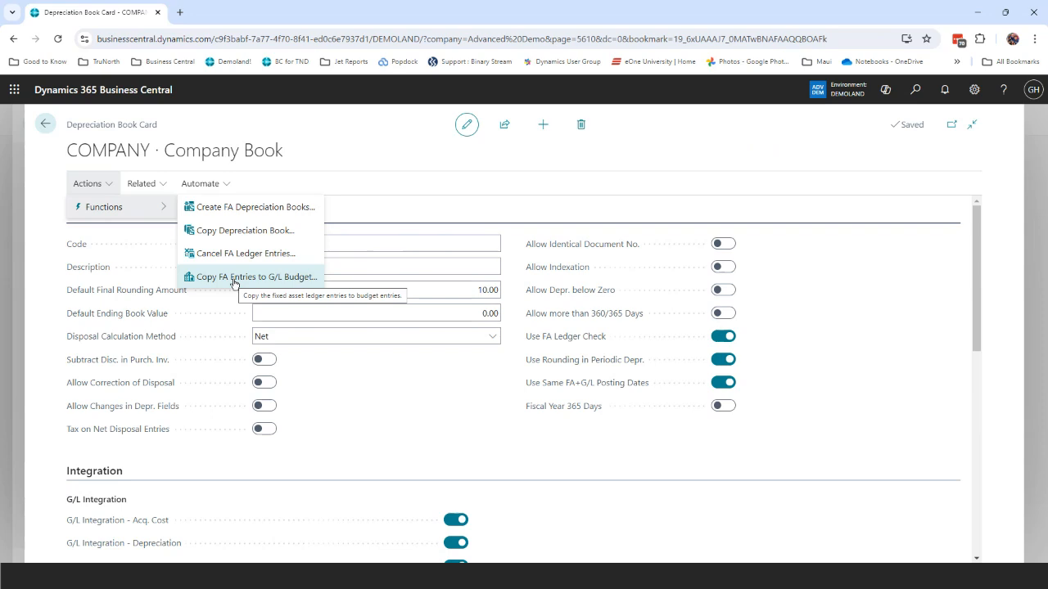
{"action": "left_click", "coordinate": [233, 280]}
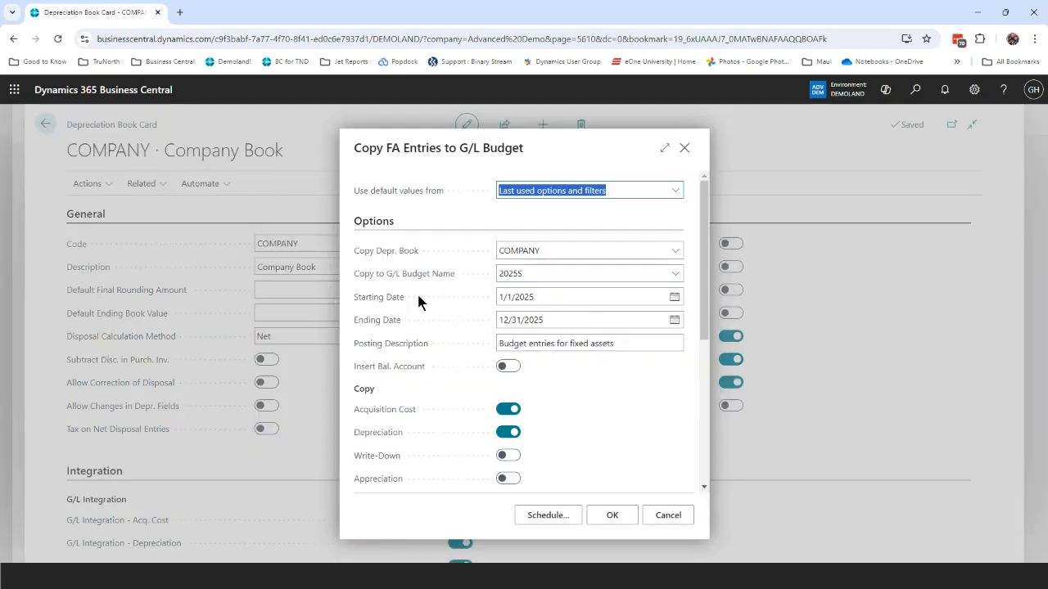
{"action": "left_click", "coordinate": [675, 273]}
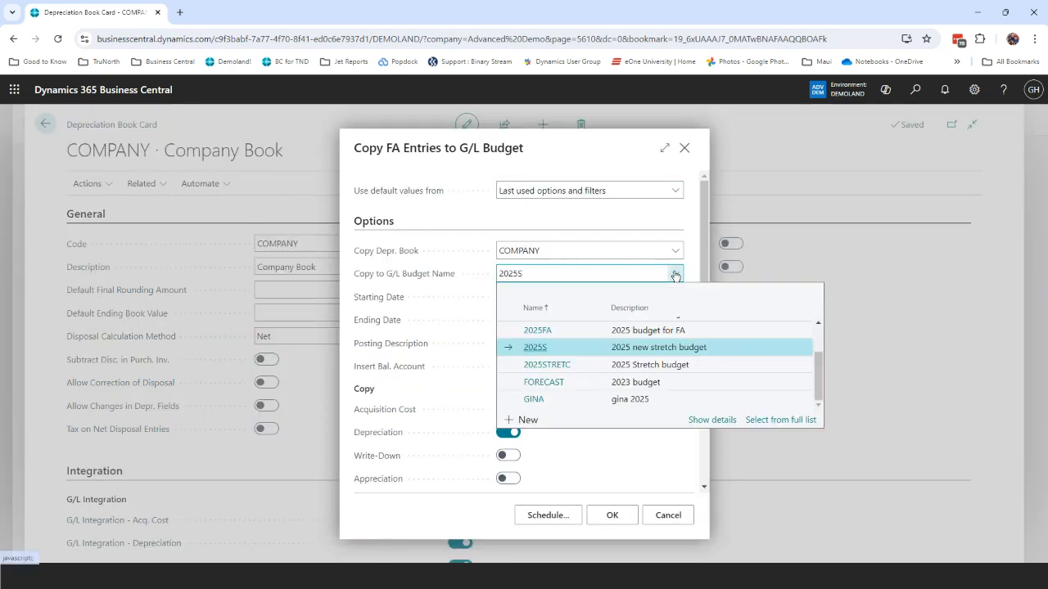
{"action": "left_click", "coordinate": [535, 331]}
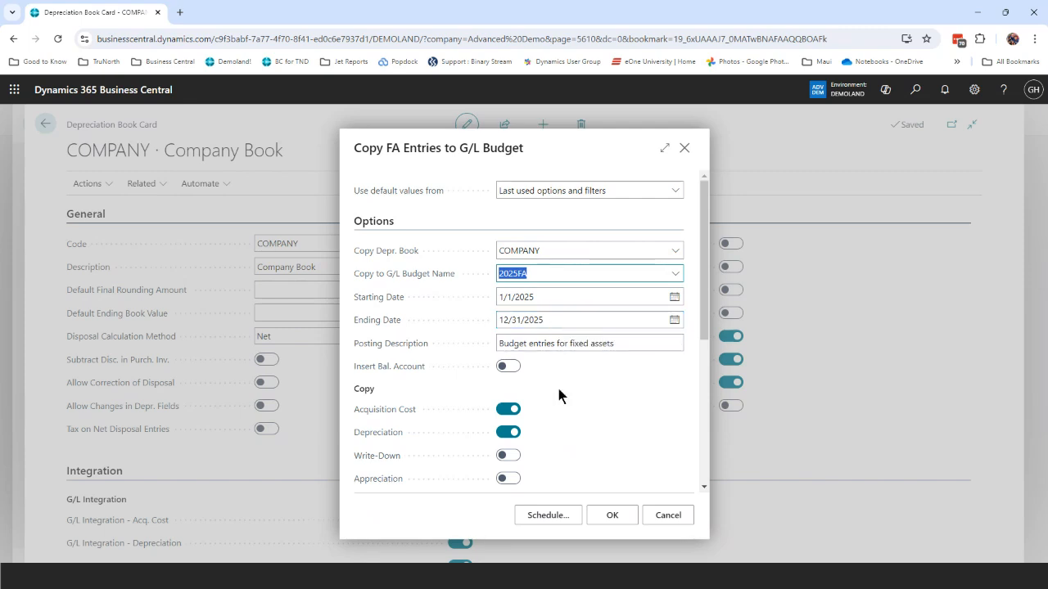
Step: Keep acquisition cost and depreciation included and the Budgeted Asset filter at Yes, and run the copy to the budget
{"action": "scroll", "coordinate": [561, 406], "scroll_direction": "down", "scroll_amount": 3}
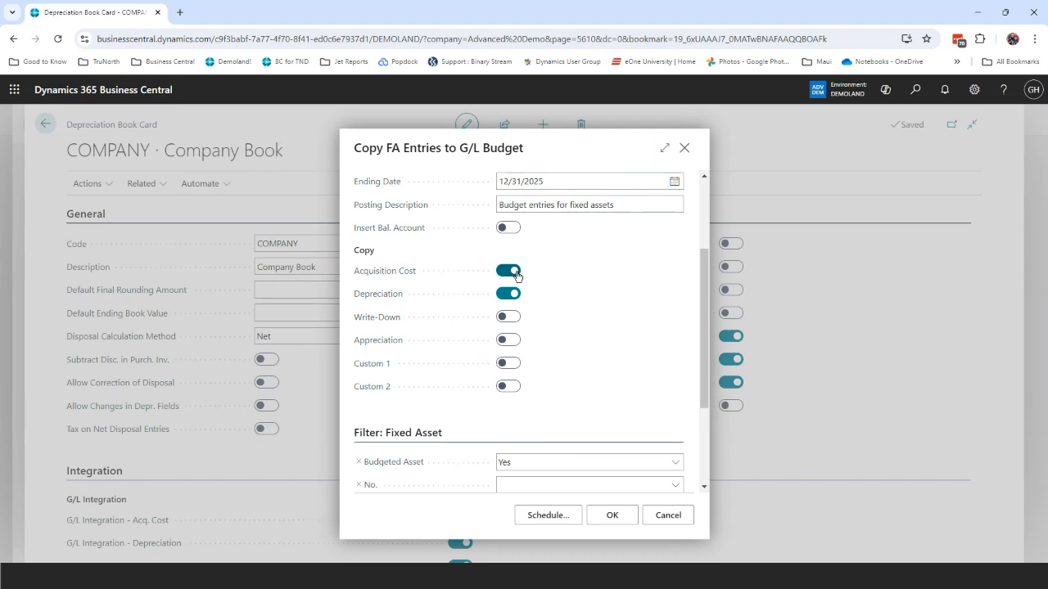
{"action": "left_click", "coordinate": [521, 463]}
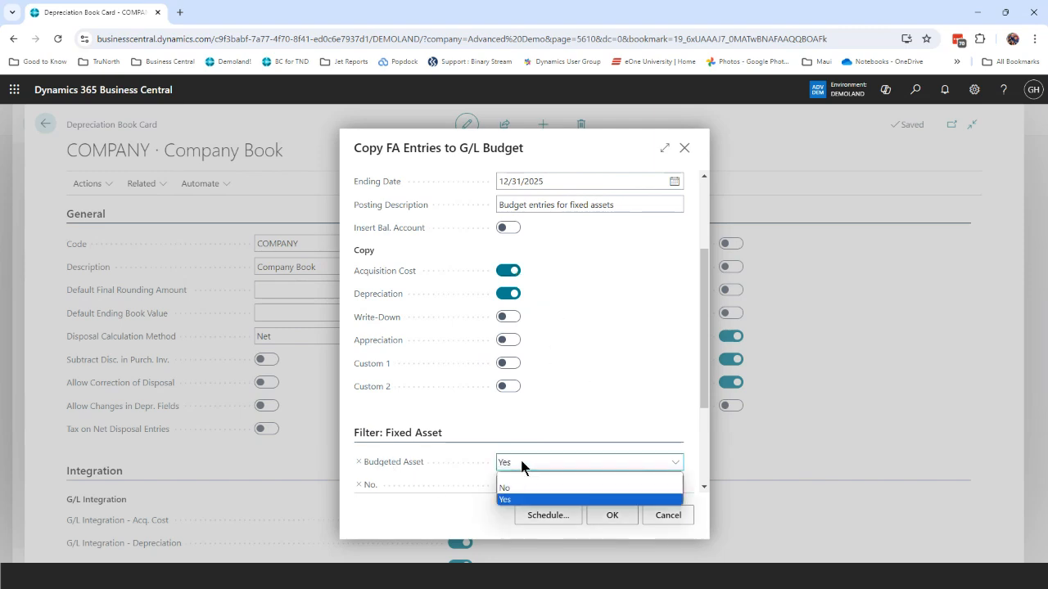
{"action": "left_click", "coordinate": [521, 462]}
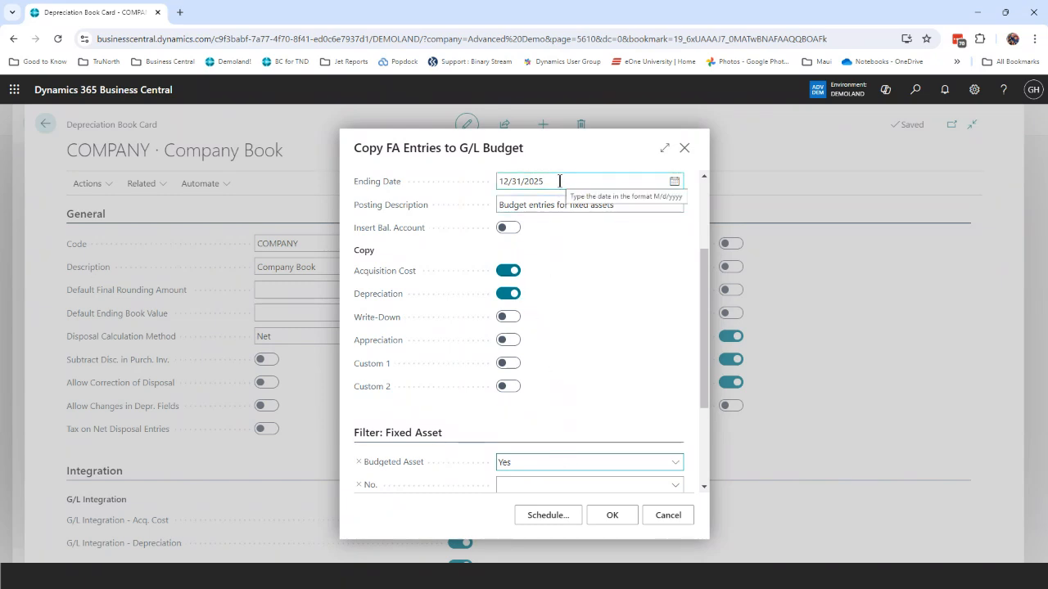
{"action": "left_click", "coordinate": [611, 517]}
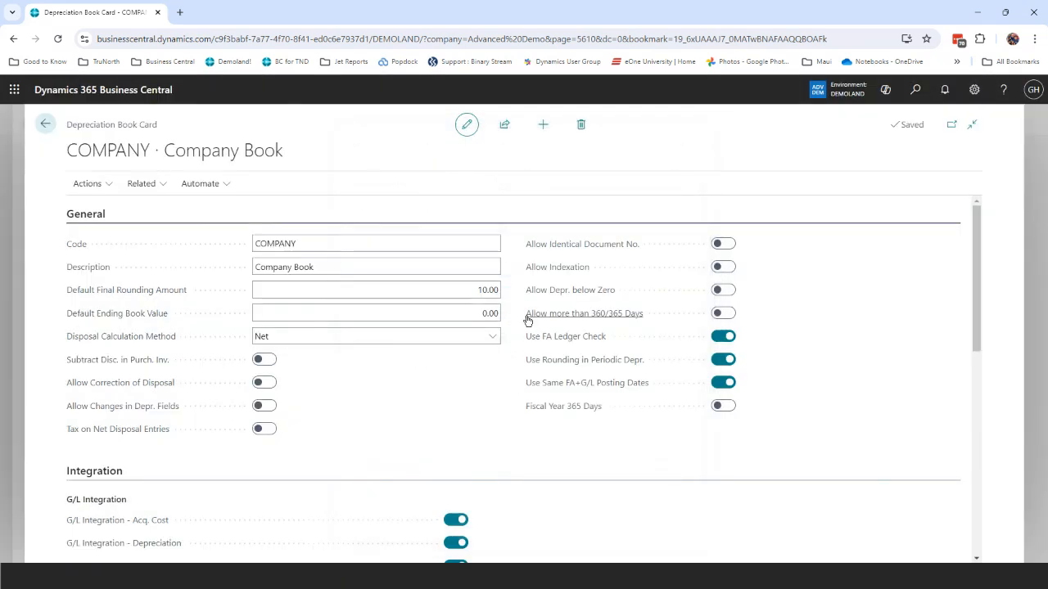
Step: Search for the G/L budgets and open the 2025FA budget
{"action": "mouse_move", "coordinate": [528, 320]}
{"action": "left_click", "coordinate": [916, 90]}
{"action": "type", "text": "g/l bu"}
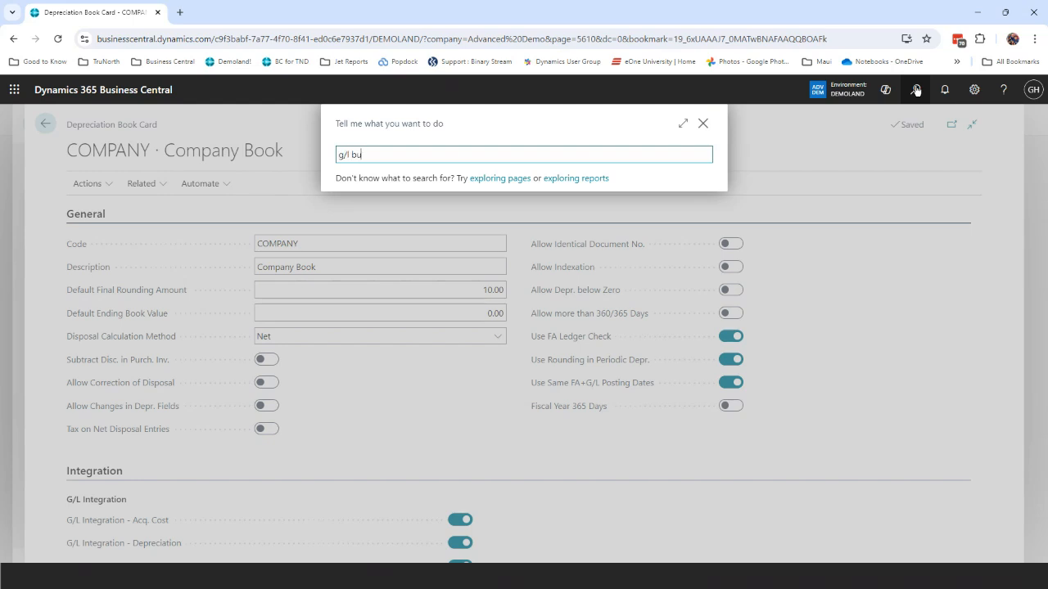
{"action": "type", "text": "d"}
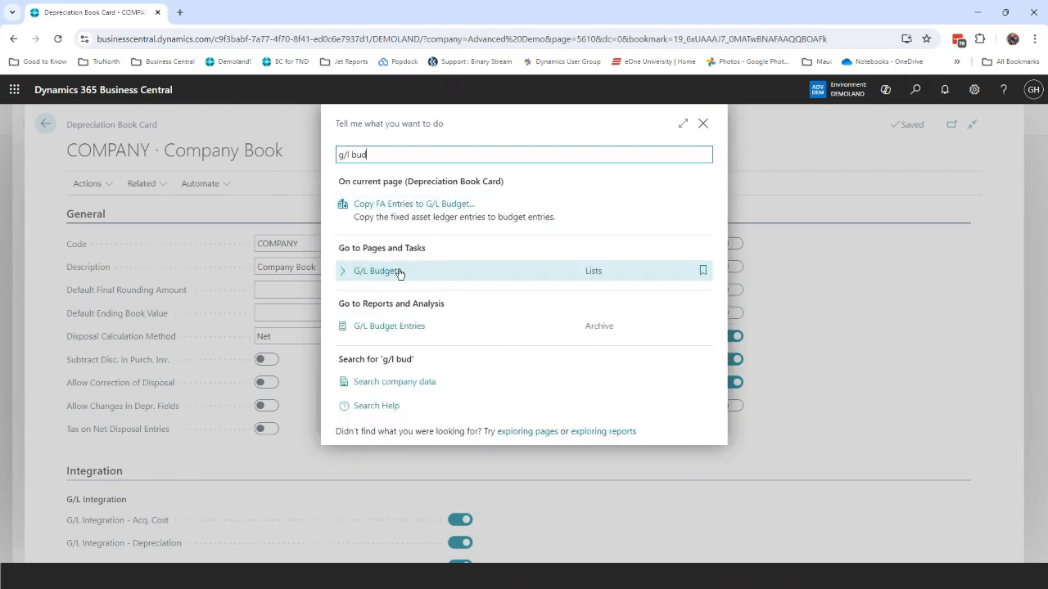
{"action": "left_click", "coordinate": [399, 273]}
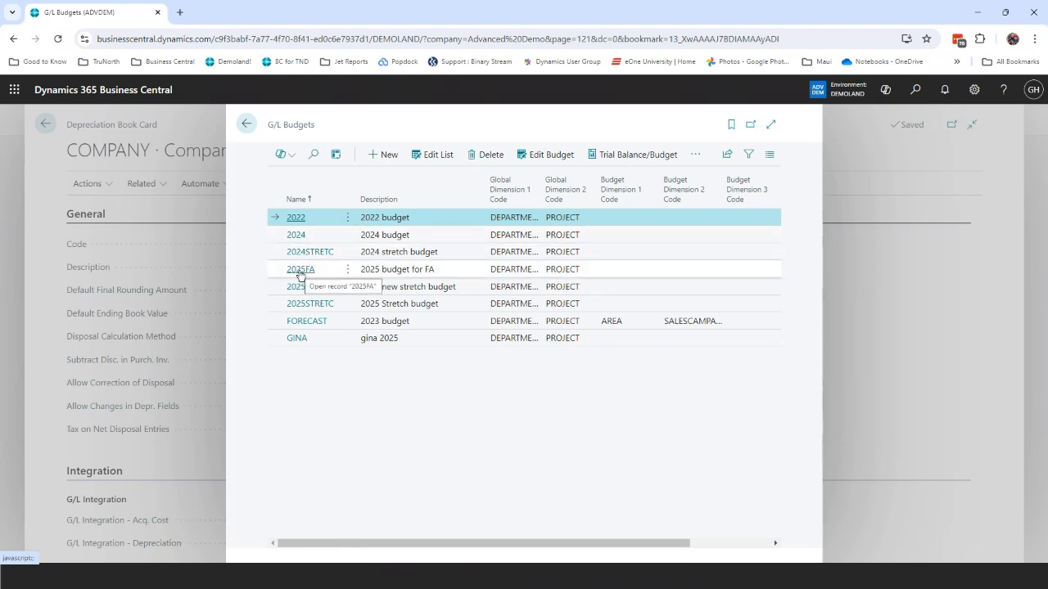
{"action": "left_click", "coordinate": [299, 273]}
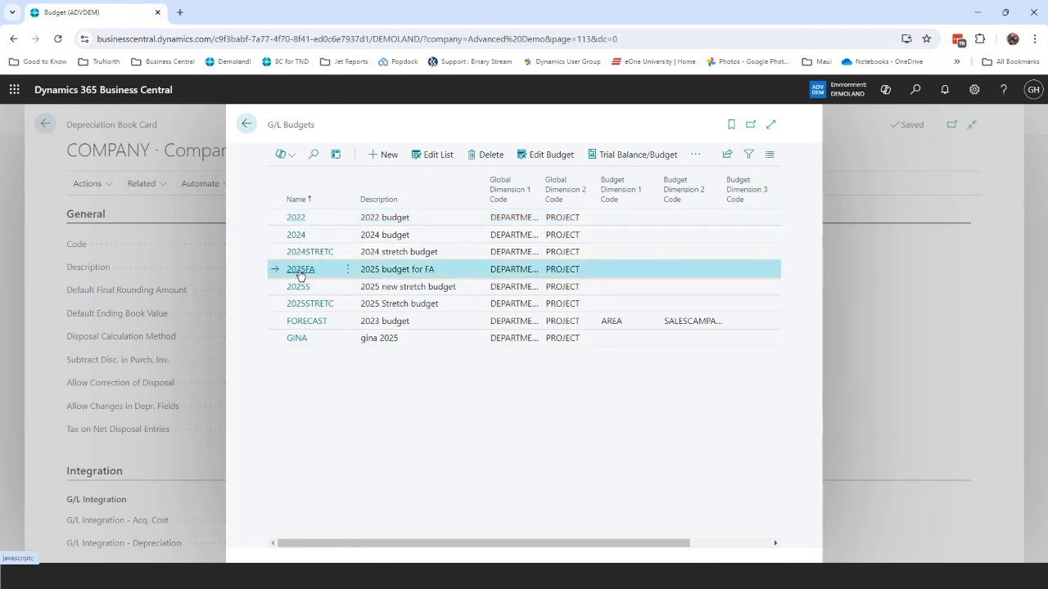
Step: Set the budget's date filter to 01/01/25..12/31/25 and clear its income/balance G/L account filter
{"action": "scroll", "coordinate": [318, 383], "scroll_direction": "down", "scroll_amount": 3}
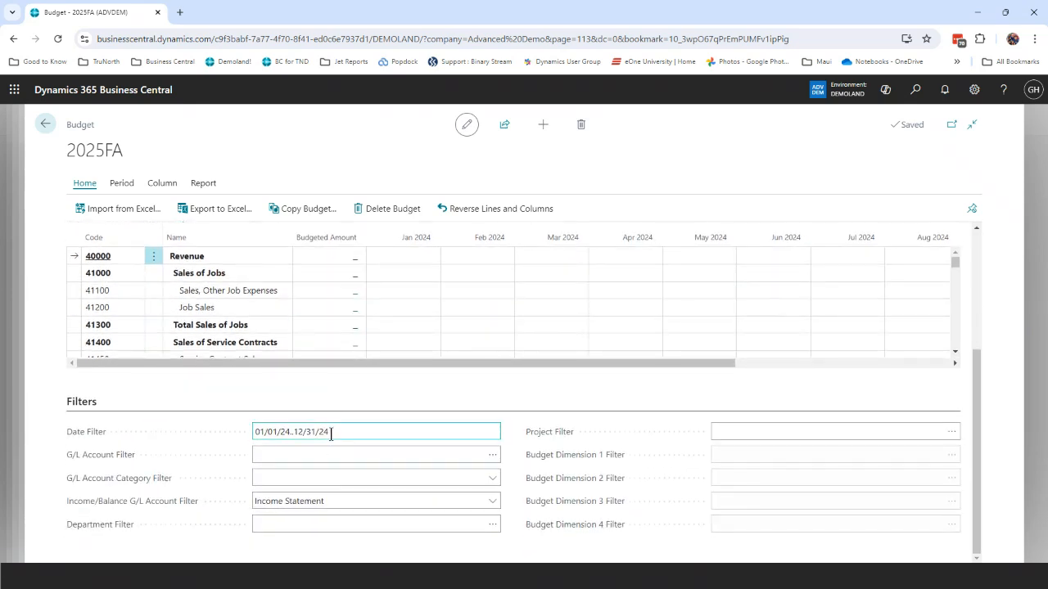
{"action": "left_click", "coordinate": [333, 432]}
{"action": "type", "text": "01"}
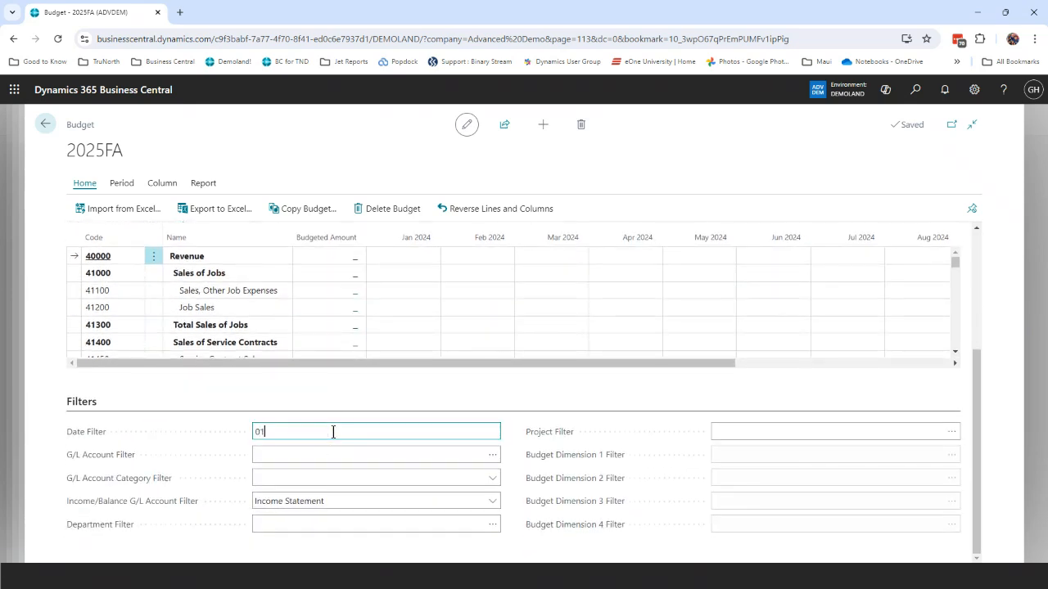
{"action": "type", "text": "0125..123125"}
{"action": "key", "text": "Tab"}
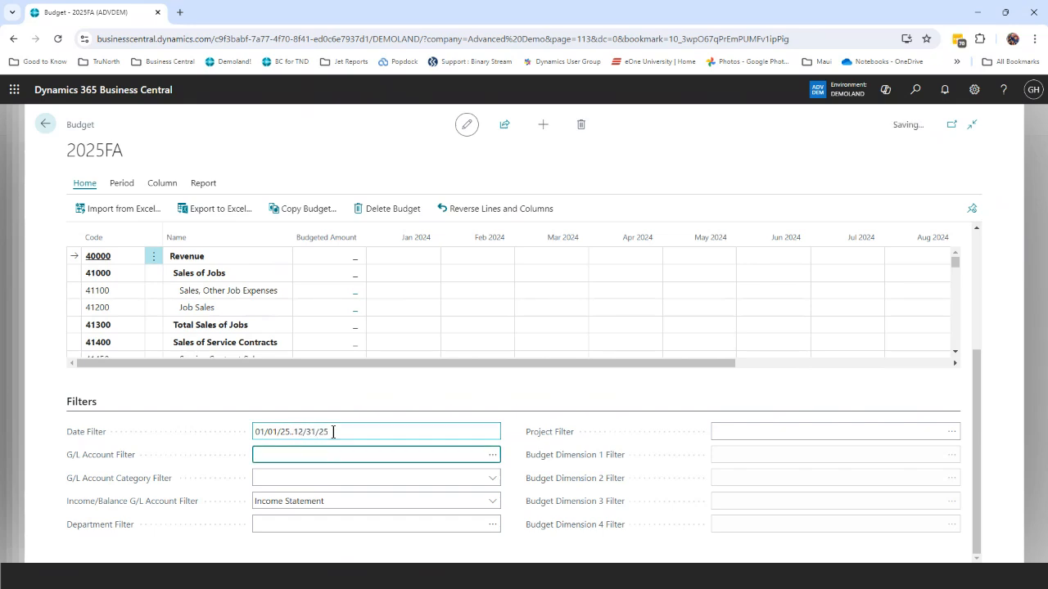
{"action": "left_click", "coordinate": [323, 501]}
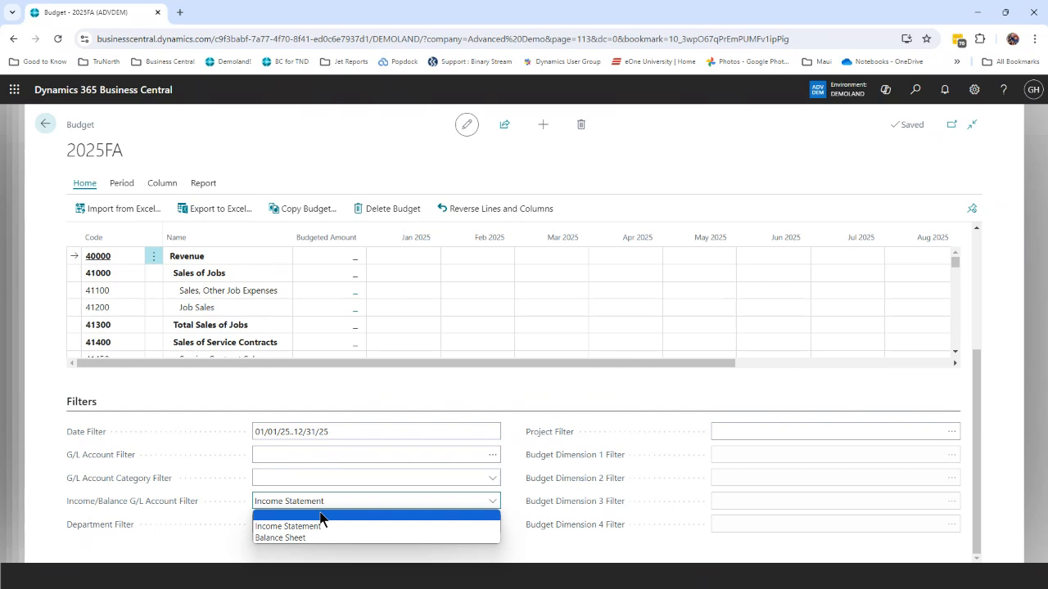
{"action": "left_click", "coordinate": [320, 515]}
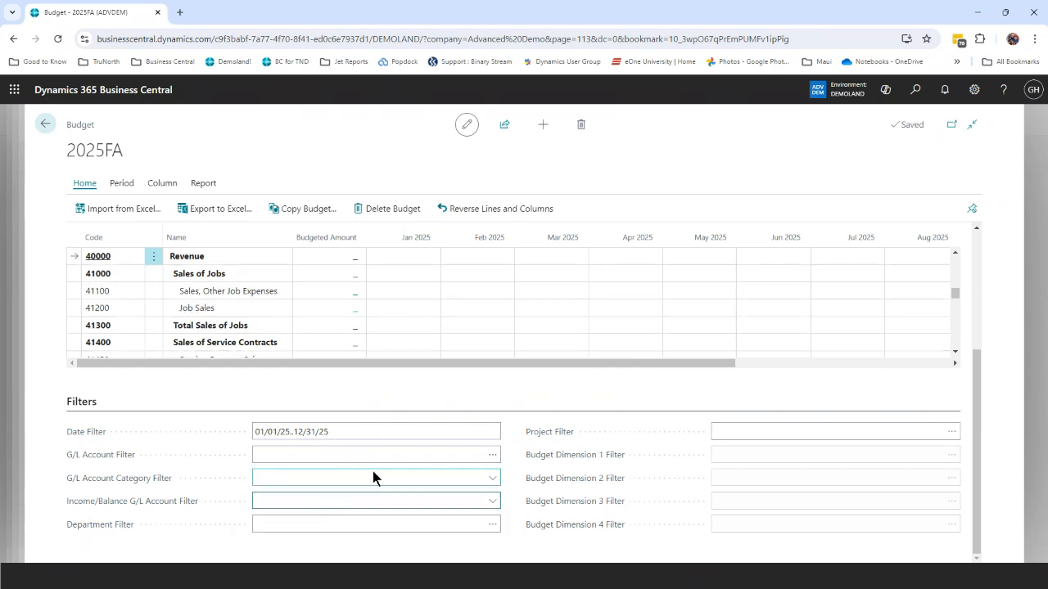
Step: Look through the balance sheet accounts of the 2025FA budget to the Vehicles lines under Fixed Assets
{"action": "scroll", "coordinate": [390, 335], "scroll_direction": "up", "scroll_amount": 3}
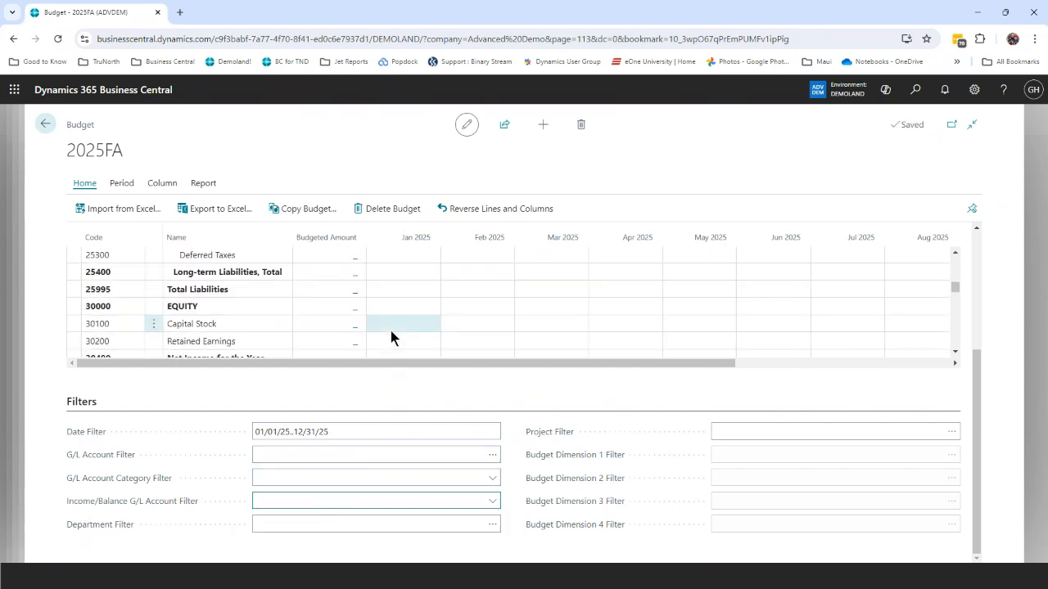
{"action": "left_click", "coordinate": [355, 292]}
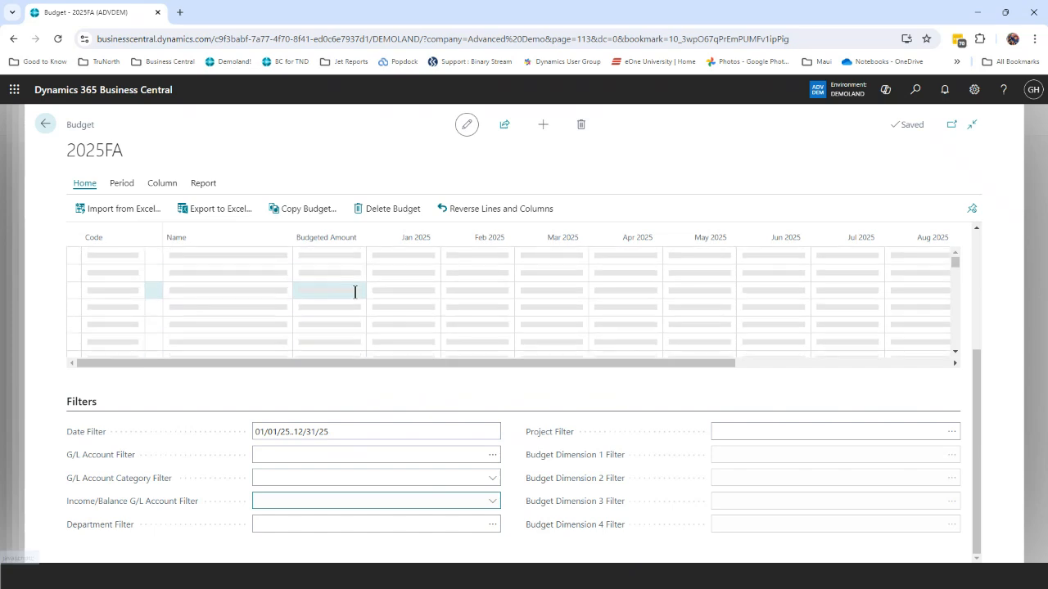
{"action": "scroll", "coordinate": [355, 293], "scroll_direction": "up", "scroll_amount": 5}
{"action": "scroll", "coordinate": [356, 297], "scroll_direction": "up", "scroll_amount": 10}
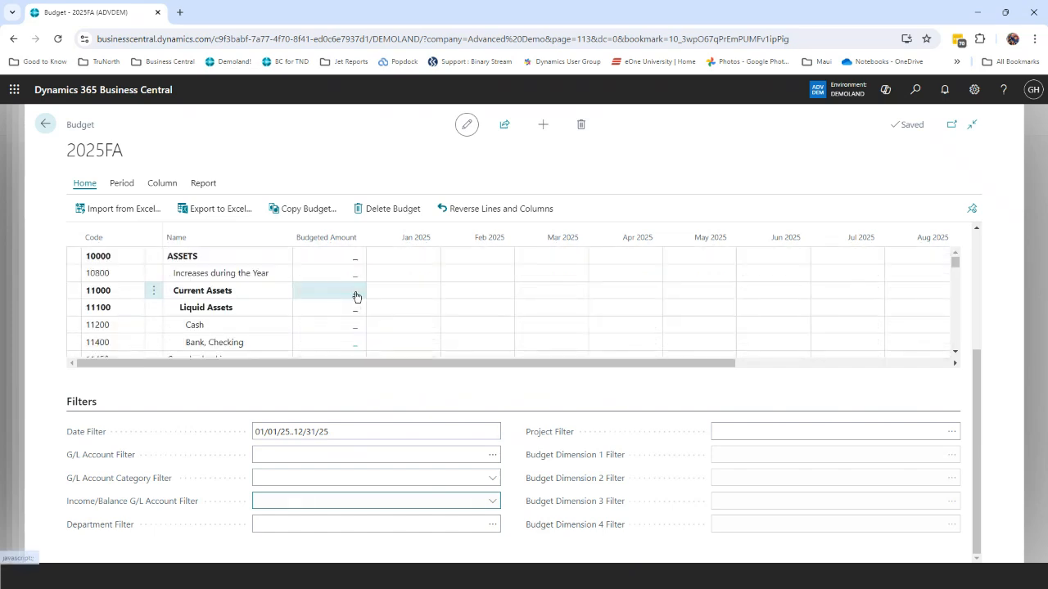
{"action": "scroll", "coordinate": [356, 297], "scroll_direction": "down", "scroll_amount": 5}
{"action": "scroll", "coordinate": [356, 297], "scroll_direction": "down", "scroll_amount": 5}
{"action": "scroll", "coordinate": [356, 298], "scroll_direction": "down", "scroll_amount": 3}
{"action": "key", "text": "Down"}
{"action": "key", "text": "Down"}
{"action": "key", "text": "Down"}
{"action": "key", "text": "Down"}
{"action": "key", "text": "Down"}
{"action": "key", "text": "Down"}
{"action": "key", "text": "Down"}
{"action": "key", "text": "Down"}
{"action": "key", "text": "Down"}
{"action": "key", "text": "Down"}
{"action": "key", "text": "Down"}
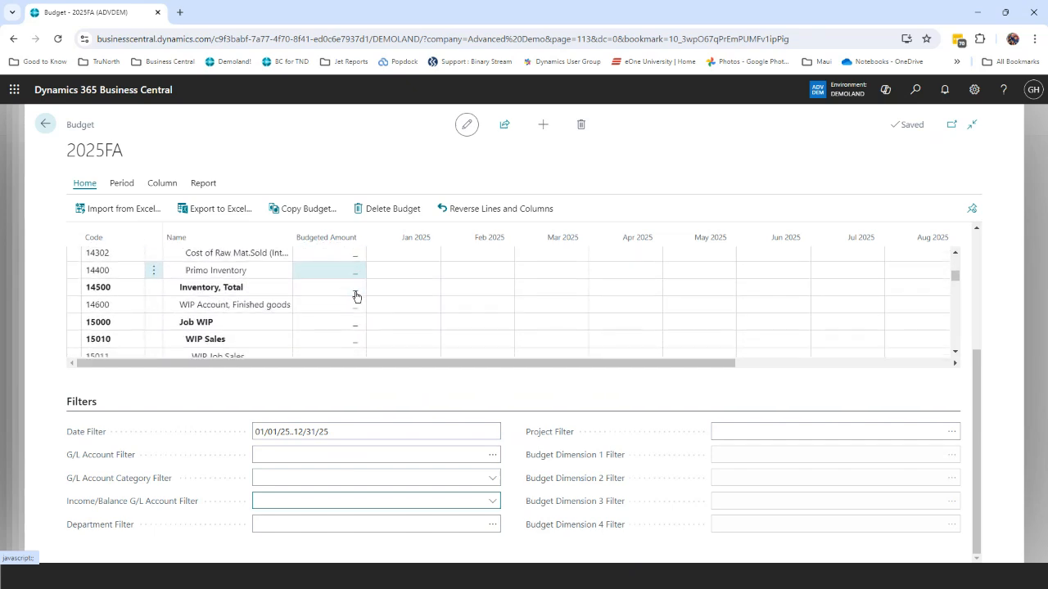
{"action": "key", "text": "Down"}
{"action": "key", "text": "Down"}
{"action": "key", "text": "Down"}
{"action": "key", "text": "Down"}
{"action": "key", "text": "Down"}
{"action": "key", "text": "Down"}
{"action": "key", "text": "Down"}
{"action": "key", "text": "Down"}
{"action": "key", "text": "Down"}
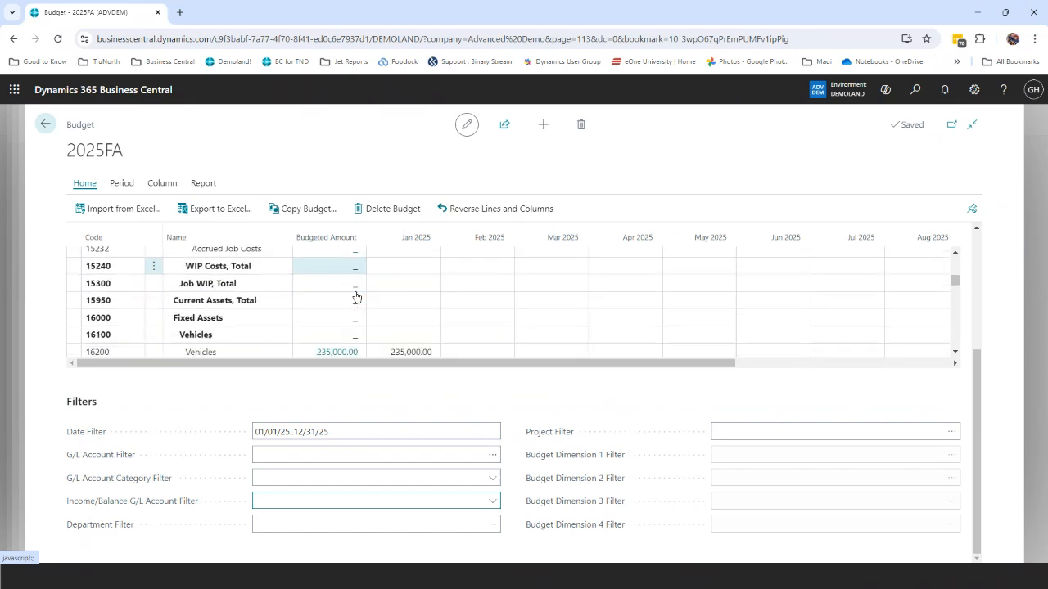
{"action": "key", "text": "Down"}
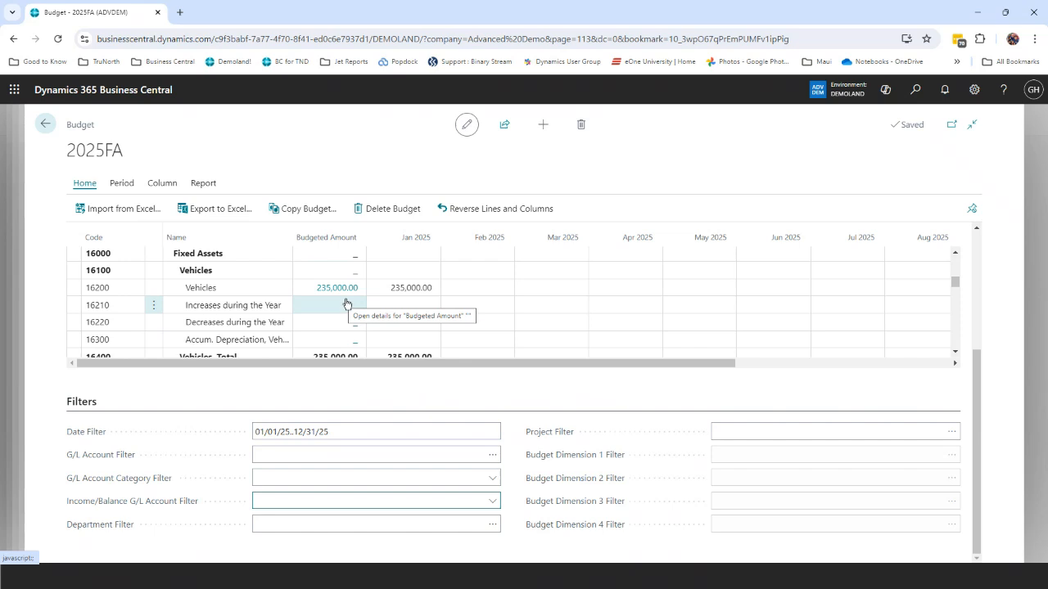
Step: Open the G/L budget entries behind the budgeted amount of account 16200 Vehicles, and return to the 2025FA budget
{"action": "left_click", "coordinate": [339, 293]}
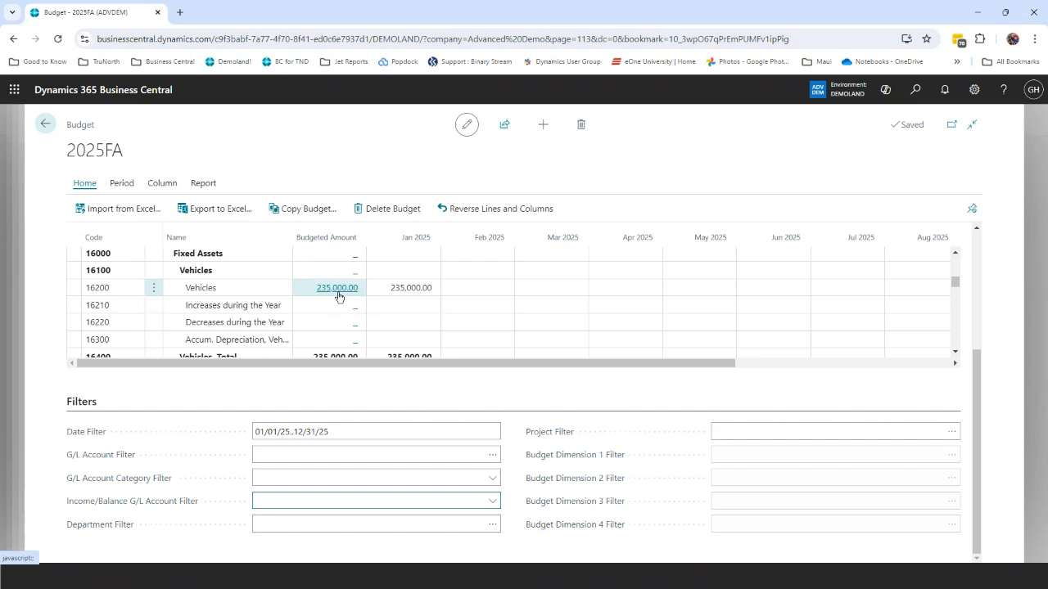
{"action": "left_click", "coordinate": [336, 292]}
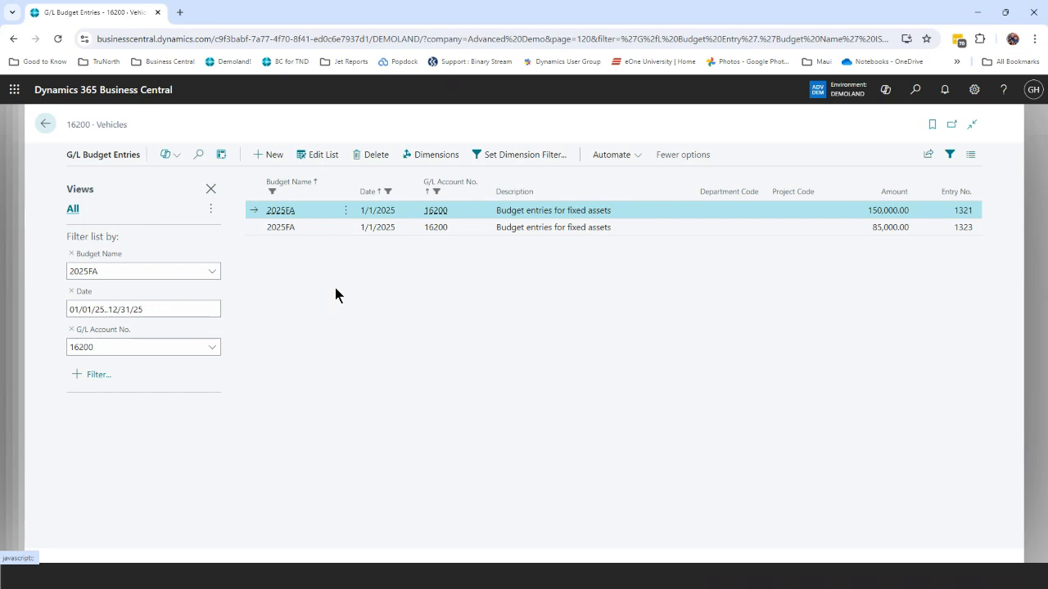
{"action": "left_click", "coordinate": [45, 124]}
Step: Look through the Vehicles, Operating Equipment and Land and Buildings lines of the 2025FA budget
{"action": "scroll", "coordinate": [351, 316], "scroll_direction": "down", "scroll_amount": 2}
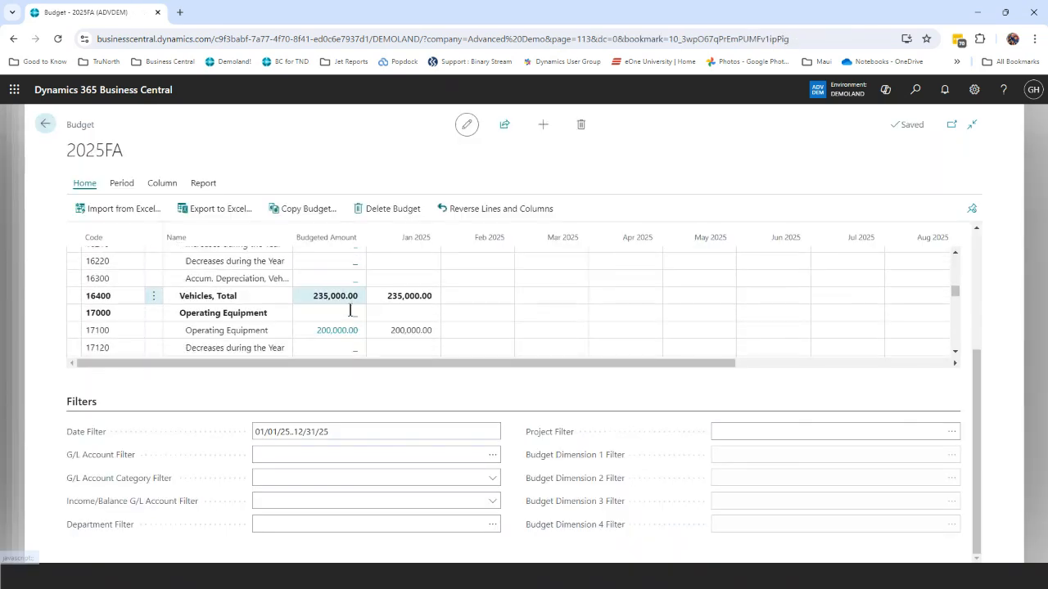
{"action": "scroll", "coordinate": [343, 296], "scroll_direction": "up", "scroll_amount": 2}
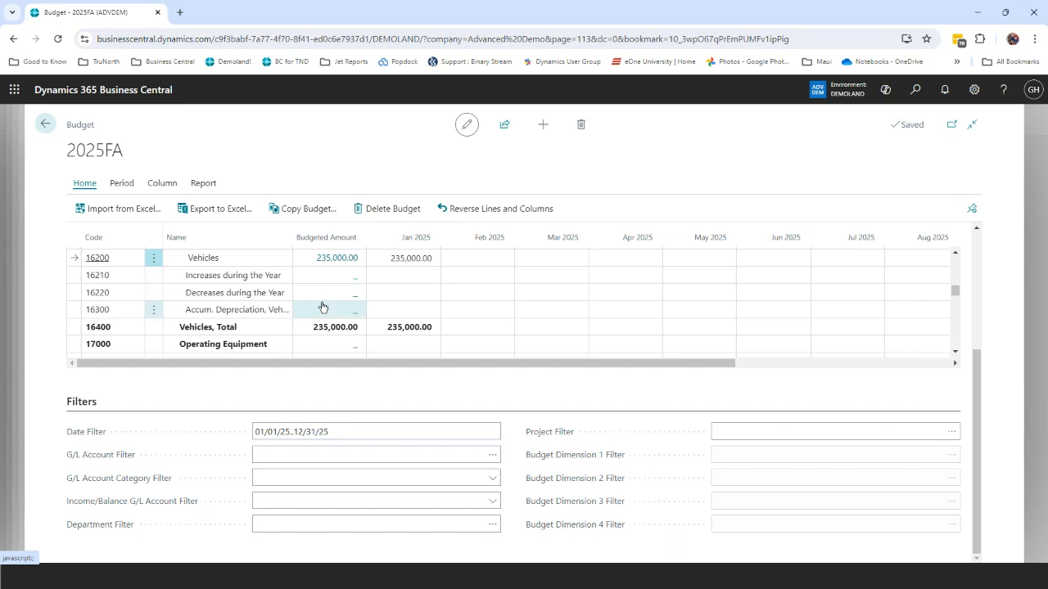
{"action": "scroll", "coordinate": [329, 309], "scroll_direction": "down", "scroll_amount": 2}
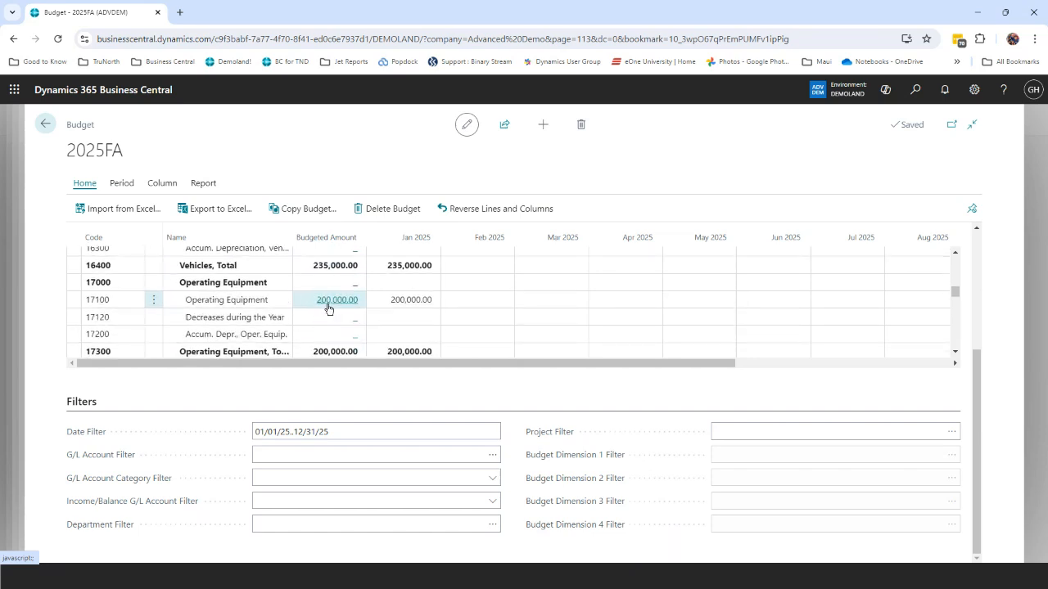
{"action": "scroll", "coordinate": [329, 309], "scroll_direction": "down", "scroll_amount": 3}
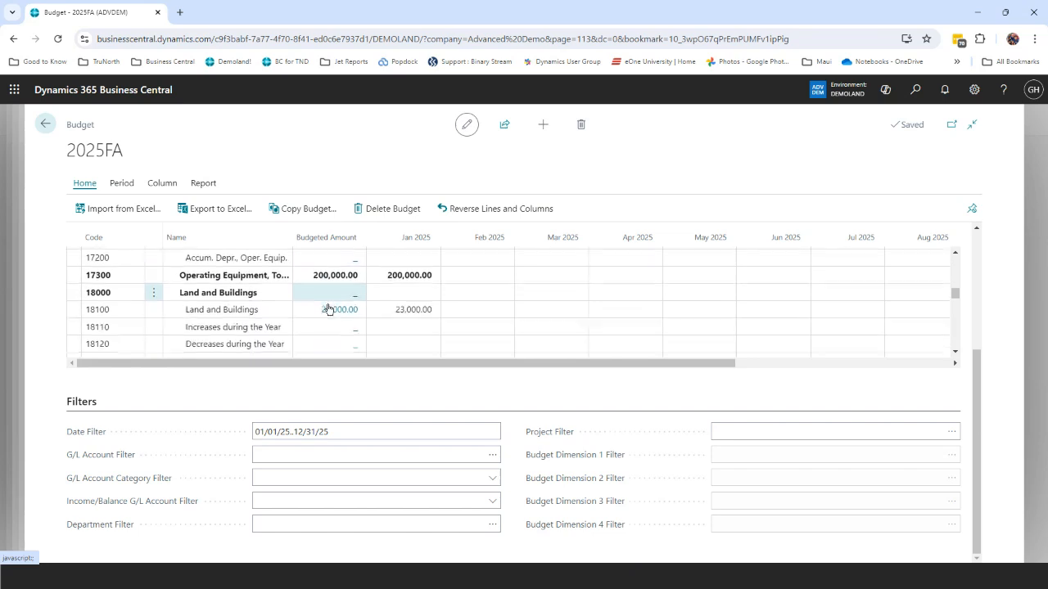
{"action": "scroll", "coordinate": [328, 308], "scroll_direction": "down", "scroll_amount": 2}
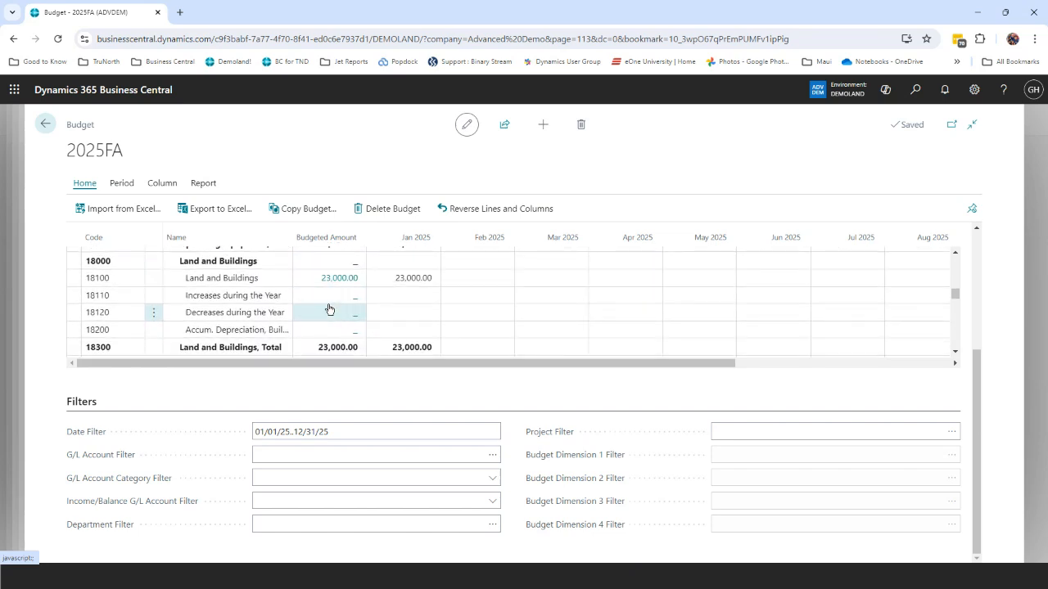
{"action": "scroll", "coordinate": [328, 308], "scroll_direction": "up", "scroll_amount": 3}
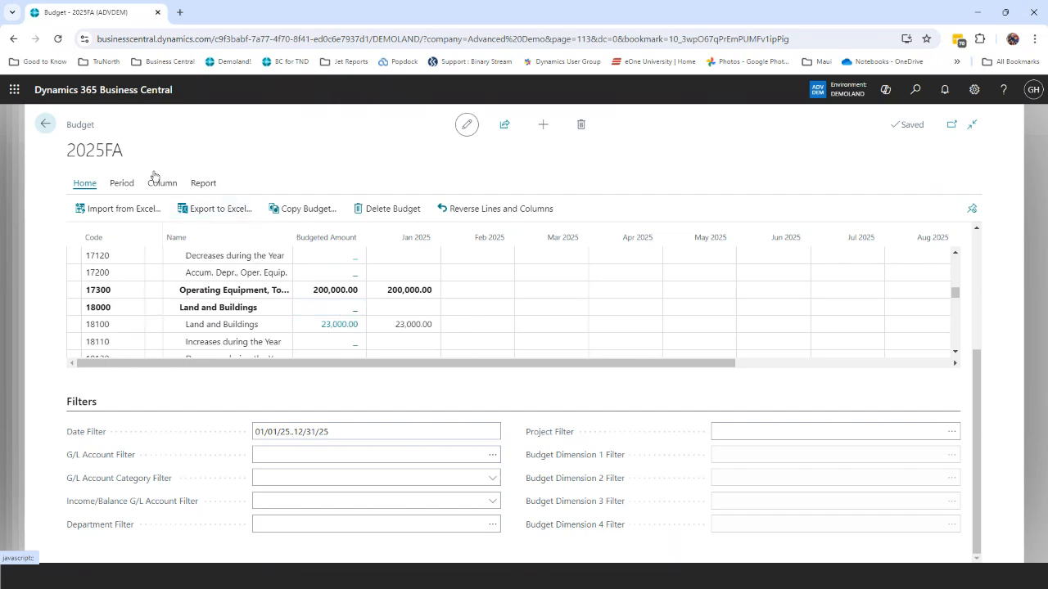
Step: Close the budget, the G/L budgets list and the depreciation book pages to return to the Fixed Assets list
{"action": "left_click", "coordinate": [46, 124]}
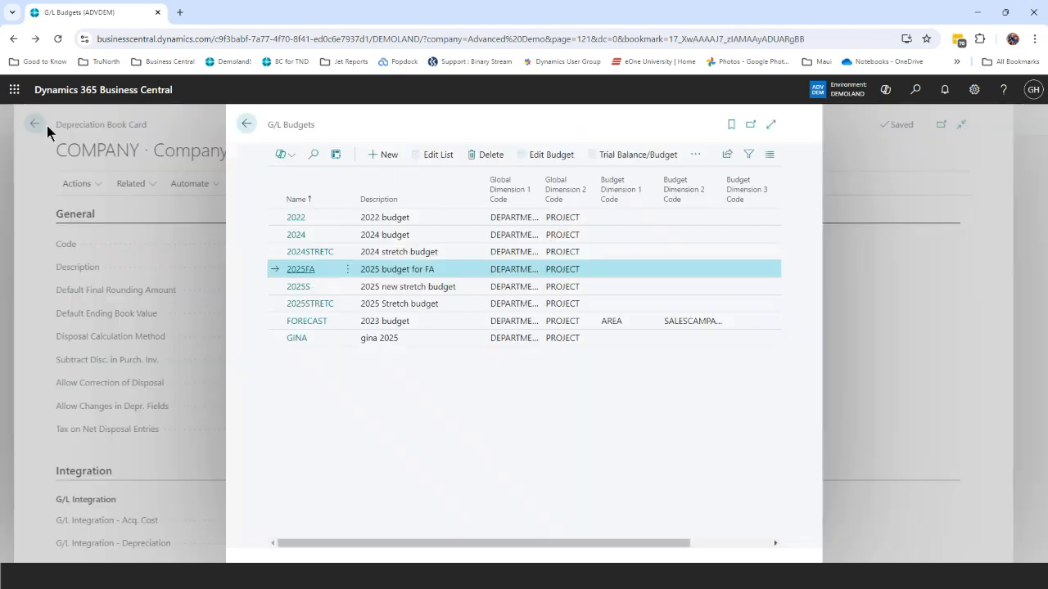
{"action": "left_click", "coordinate": [248, 124]}
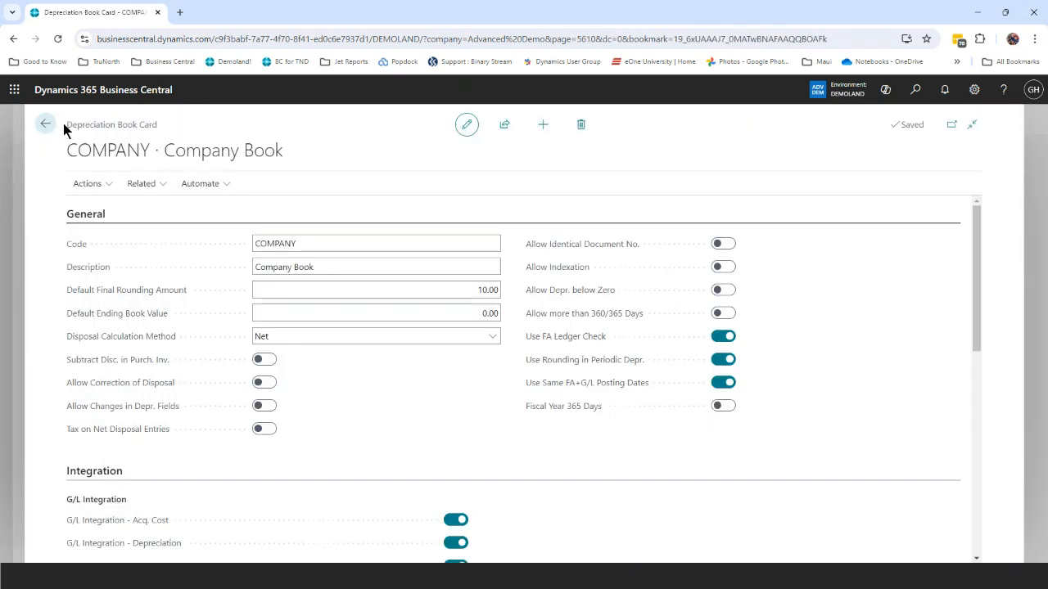
{"action": "left_click", "coordinate": [46, 125]}
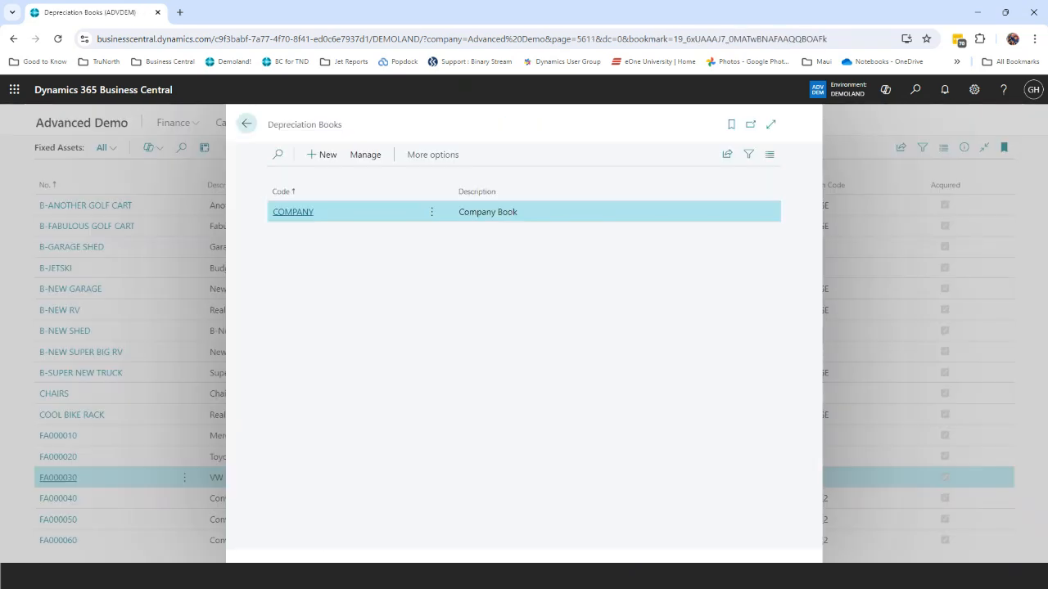
{"action": "left_click", "coordinate": [247, 125]}
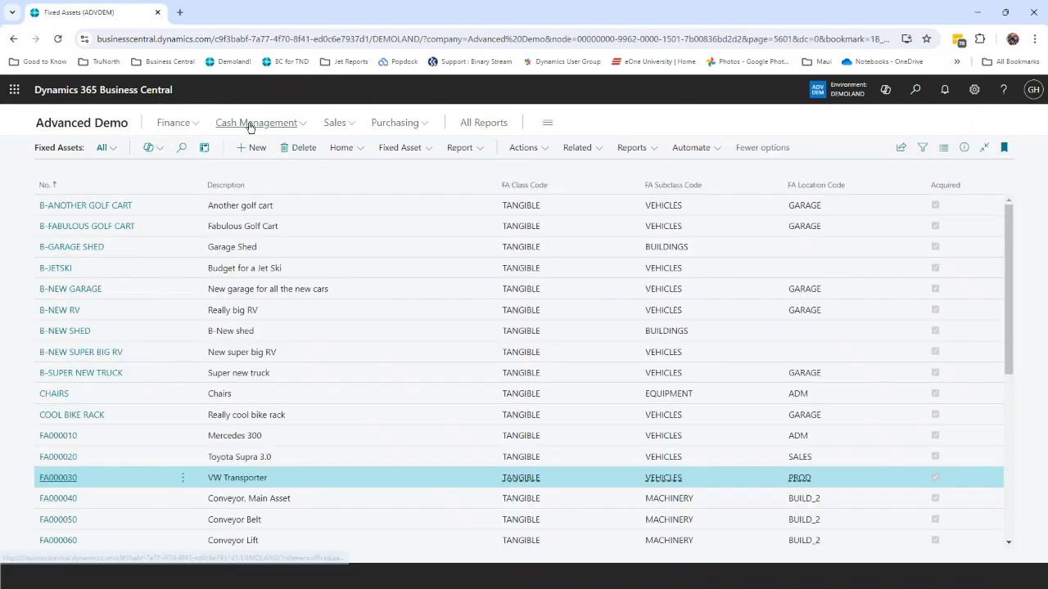
Step: Open the Fixed Asset Projected Value report and choose 2025FA as the G/L budget to copy to
{"action": "left_click", "coordinate": [483, 149]}
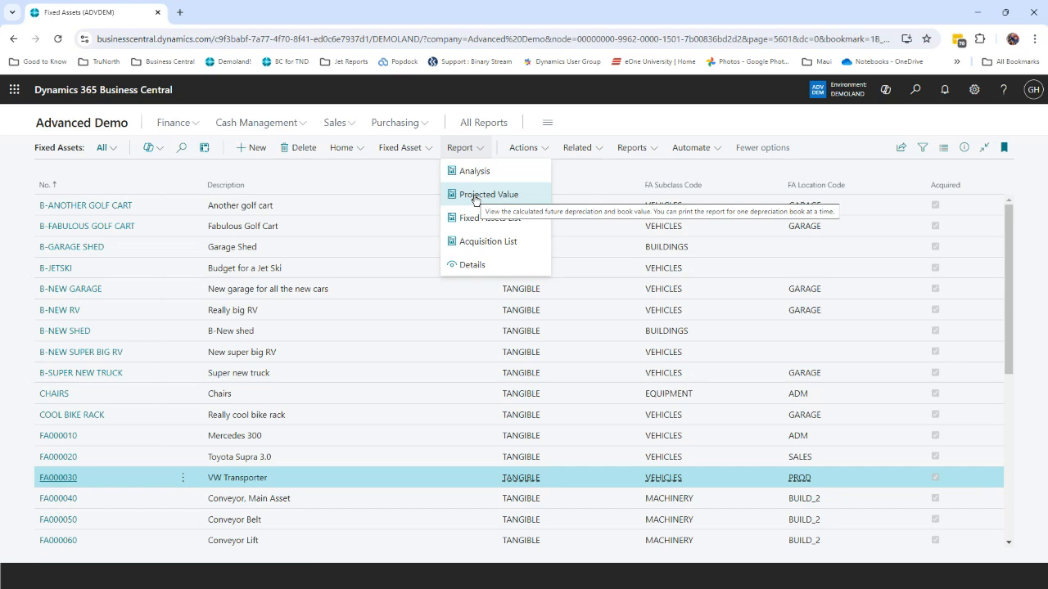
{"action": "left_click", "coordinate": [474, 196]}
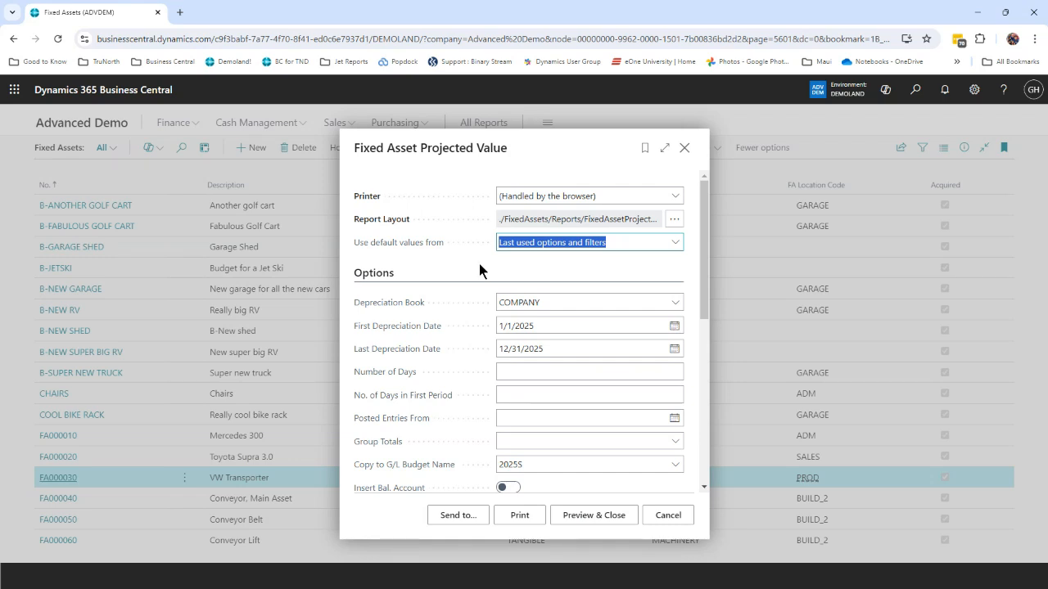
{"action": "left_click", "coordinate": [542, 465]}
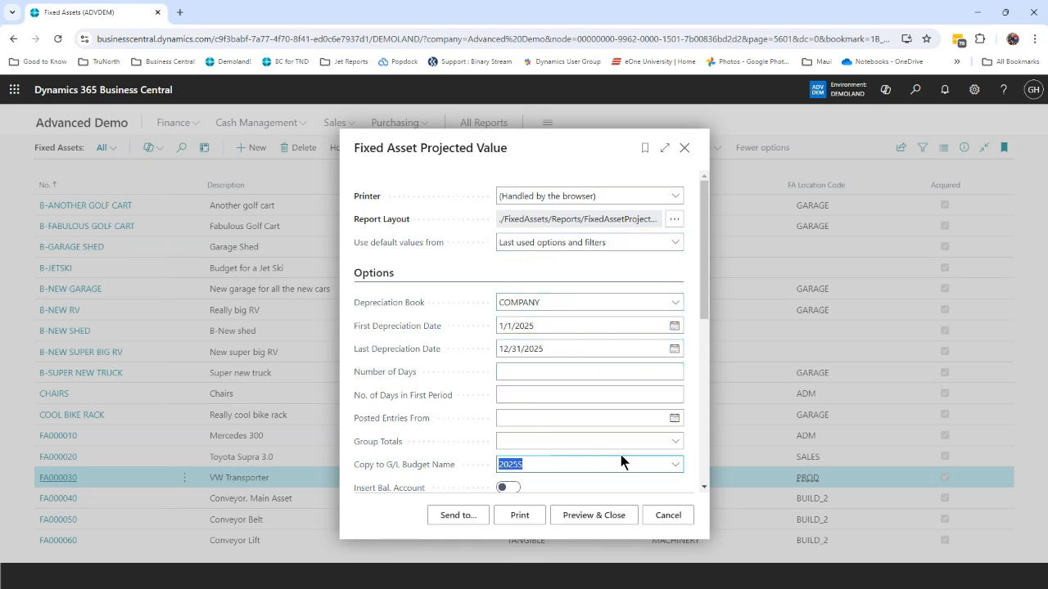
{"action": "left_click", "coordinate": [676, 464]}
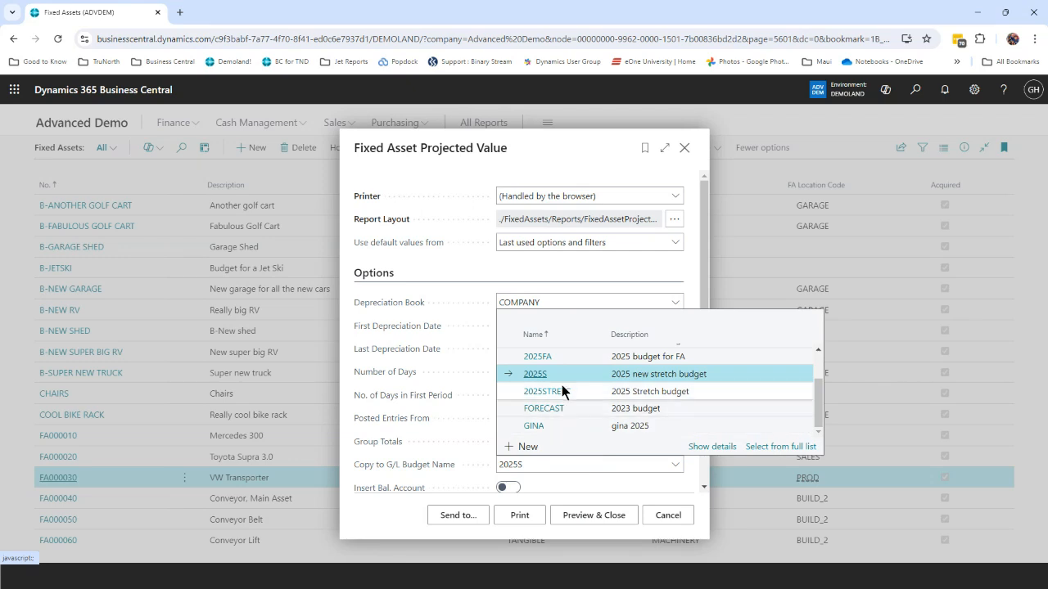
{"action": "left_click", "coordinate": [537, 359]}
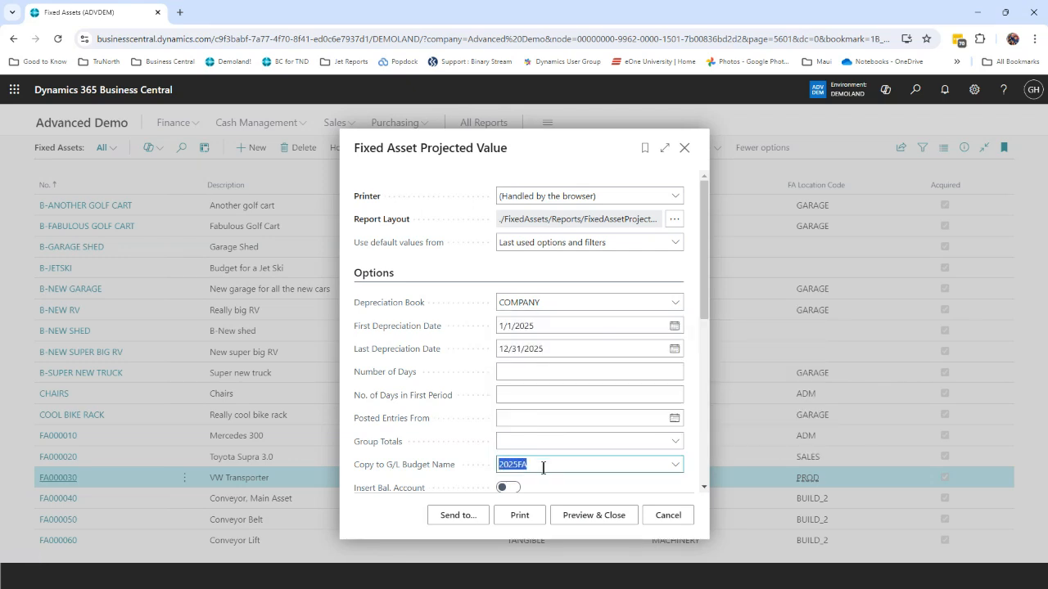
Step: Keep Print per Fixed Asset on and the Budgeted Asset filter at Yes, and preview the projected value report
{"action": "scroll", "coordinate": [561, 467], "scroll_direction": "down", "scroll_amount": 5}
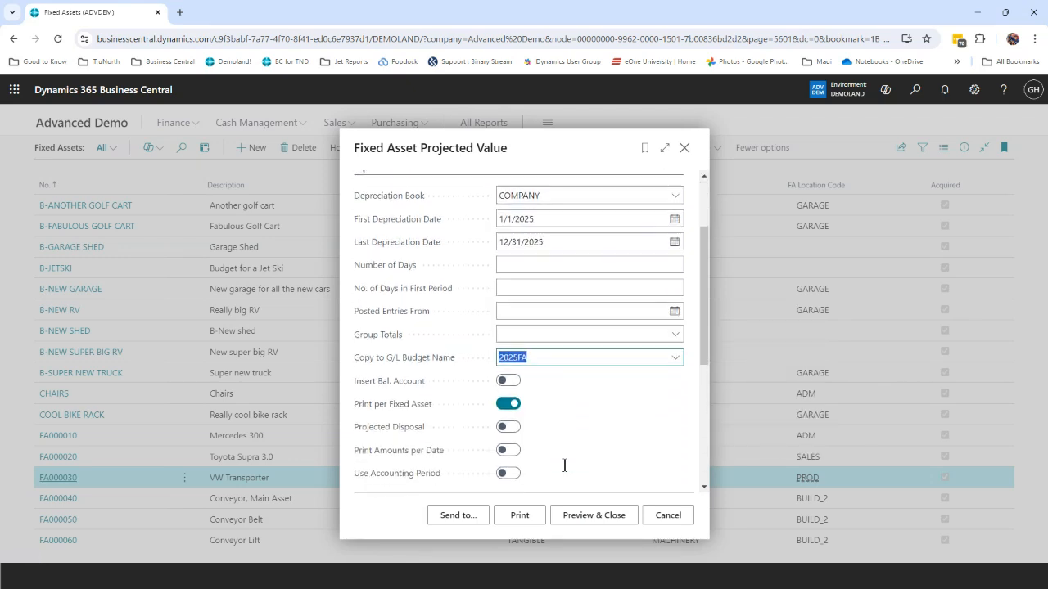
{"action": "scroll", "coordinate": [567, 455], "scroll_direction": "down", "scroll_amount": 3}
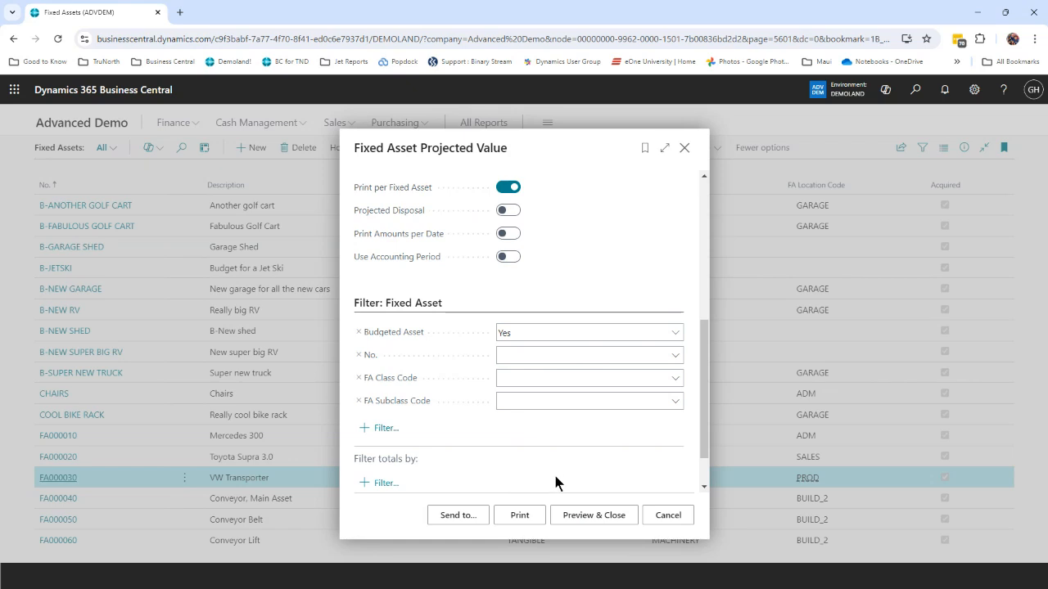
{"action": "left_click", "coordinate": [587, 515]}
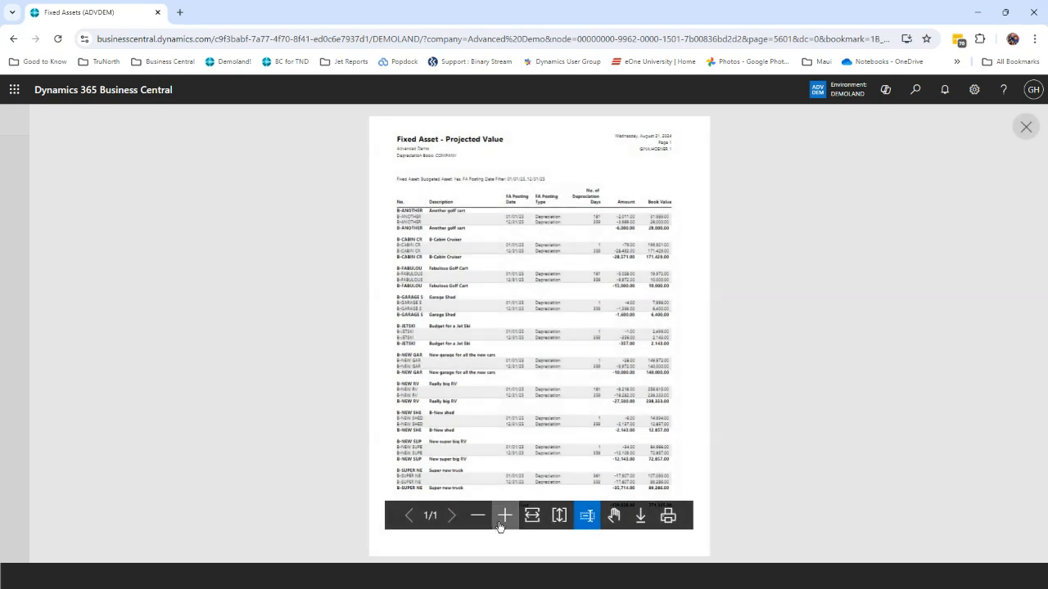
Step: Enlarge the projected value report, review each budgeted asset's 2025 depreciation and book value down to the total, and close the preview
{"action": "left_click", "coordinate": [505, 522]}
{"action": "left_click", "coordinate": [505, 519]}
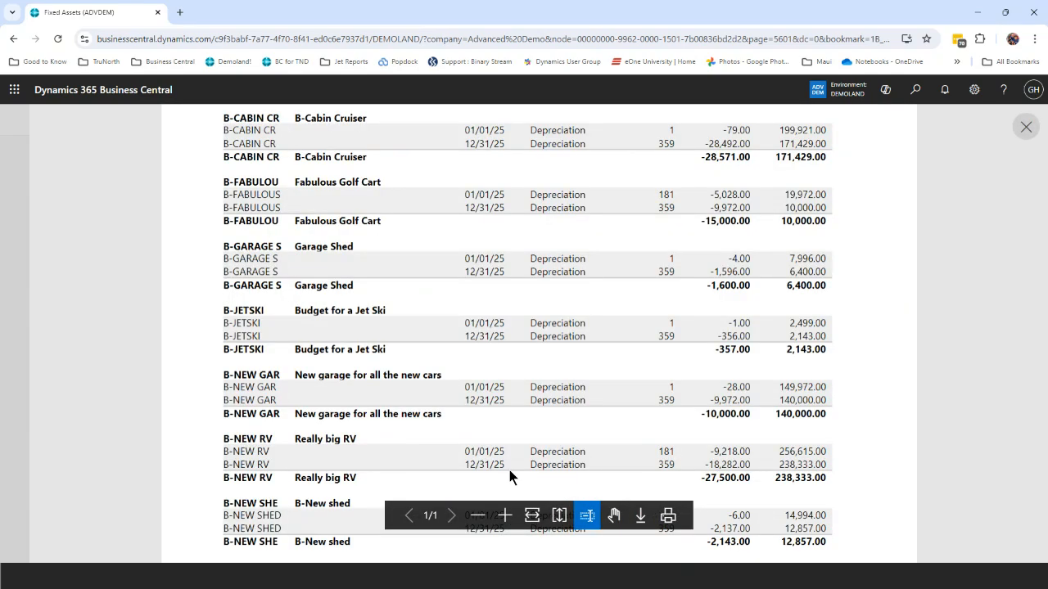
{"action": "scroll", "coordinate": [509, 469], "scroll_direction": "up", "scroll_amount": 2}
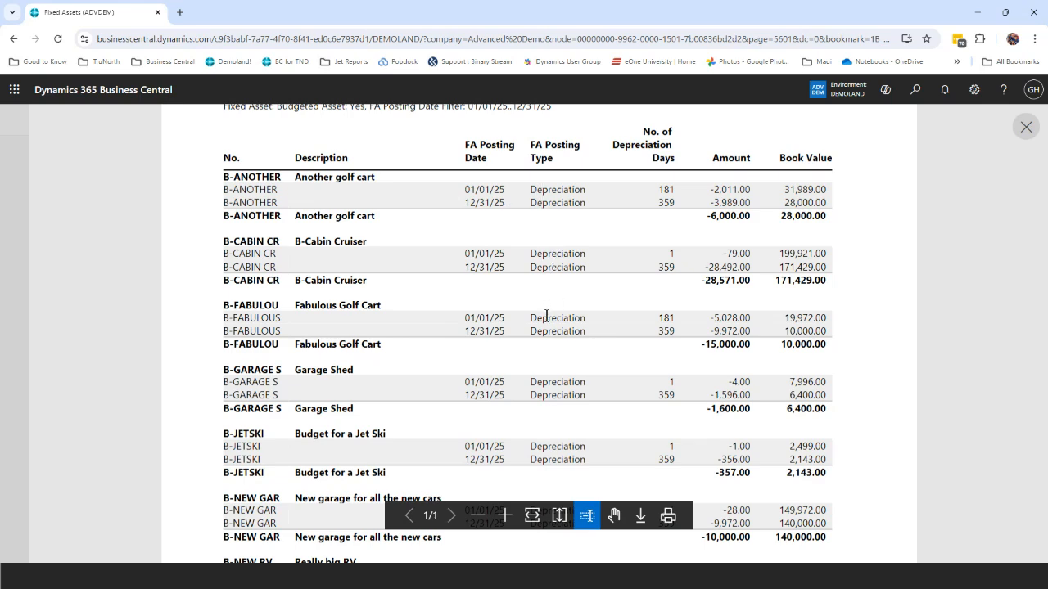
{"action": "scroll", "coordinate": [546, 315], "scroll_direction": "down", "scroll_amount": 2}
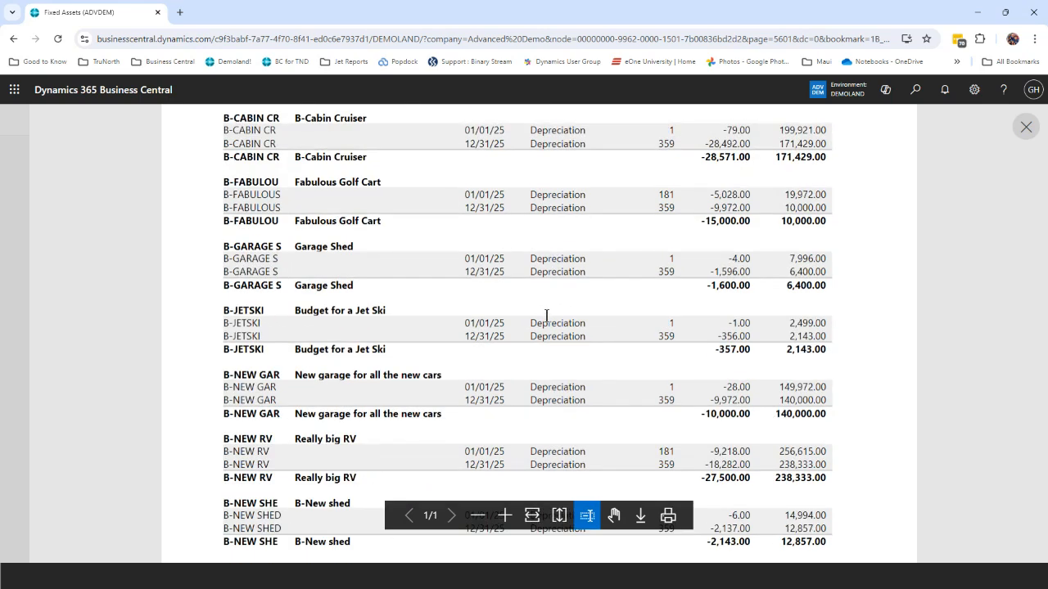
{"action": "scroll", "coordinate": [546, 315], "scroll_direction": "down", "scroll_amount": 2}
{"action": "scroll", "coordinate": [548, 322], "scroll_direction": "down", "scroll_amount": 1}
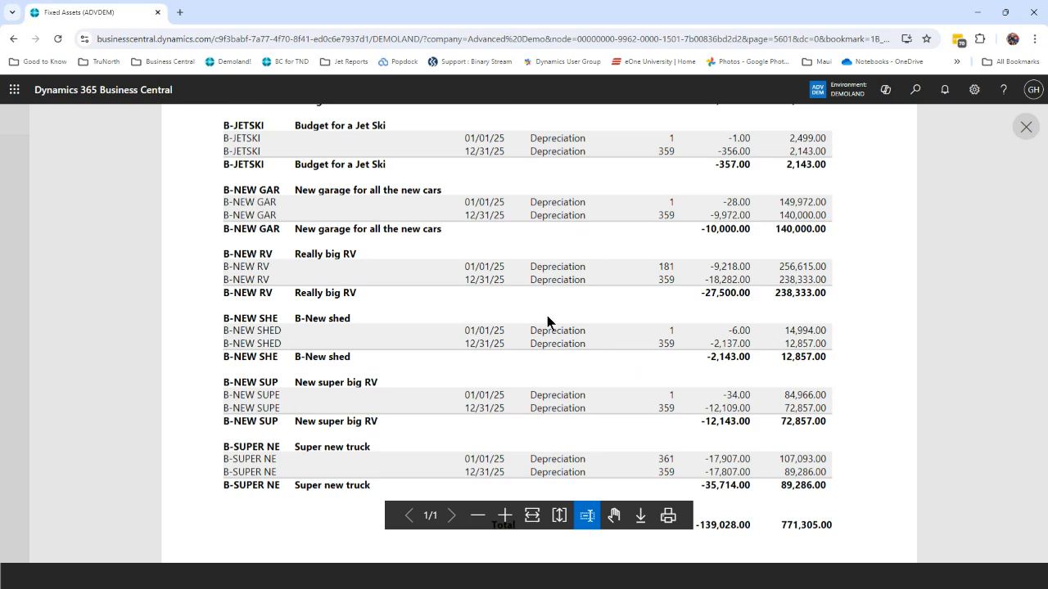
{"action": "scroll", "coordinate": [547, 321], "scroll_direction": "up", "scroll_amount": 1}
{"action": "scroll", "coordinate": [547, 322], "scroll_direction": "up", "scroll_amount": 3}
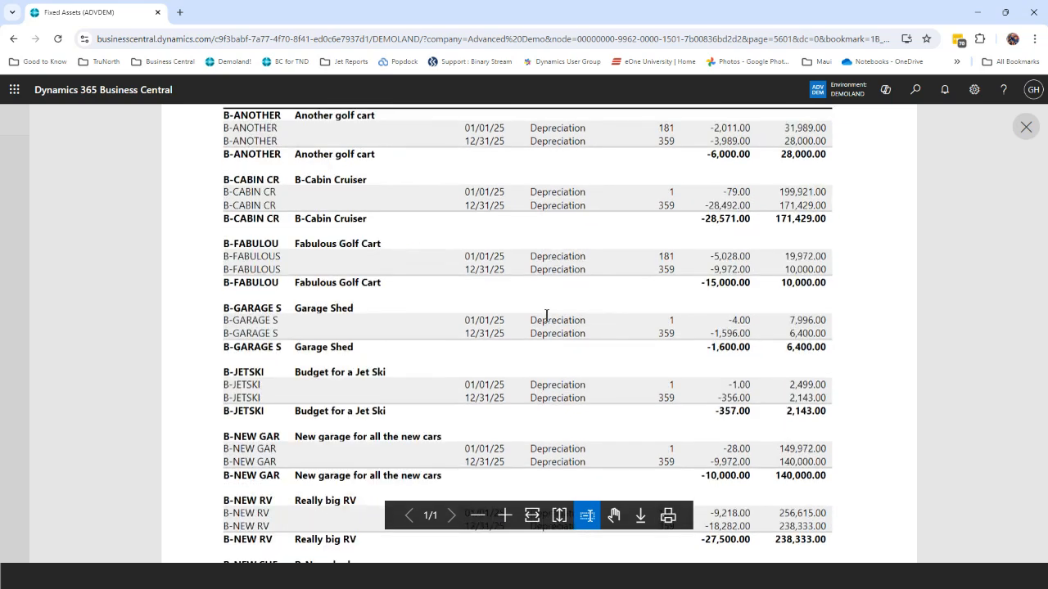
{"action": "scroll", "coordinate": [547, 316], "scroll_direction": "up", "scroll_amount": 1}
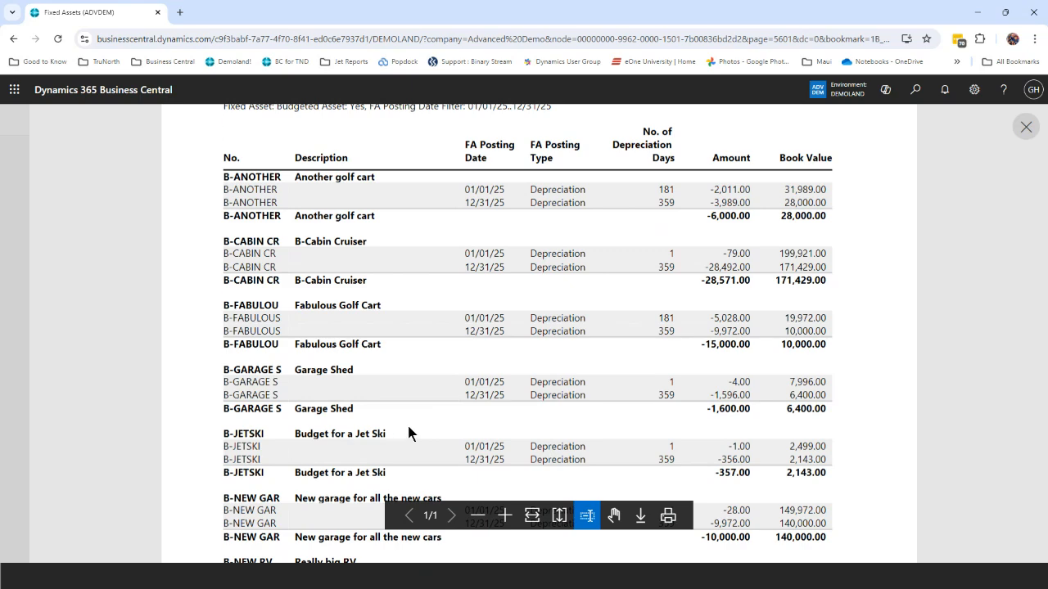
{"action": "scroll", "coordinate": [408, 434], "scroll_direction": "down", "scroll_amount": 3}
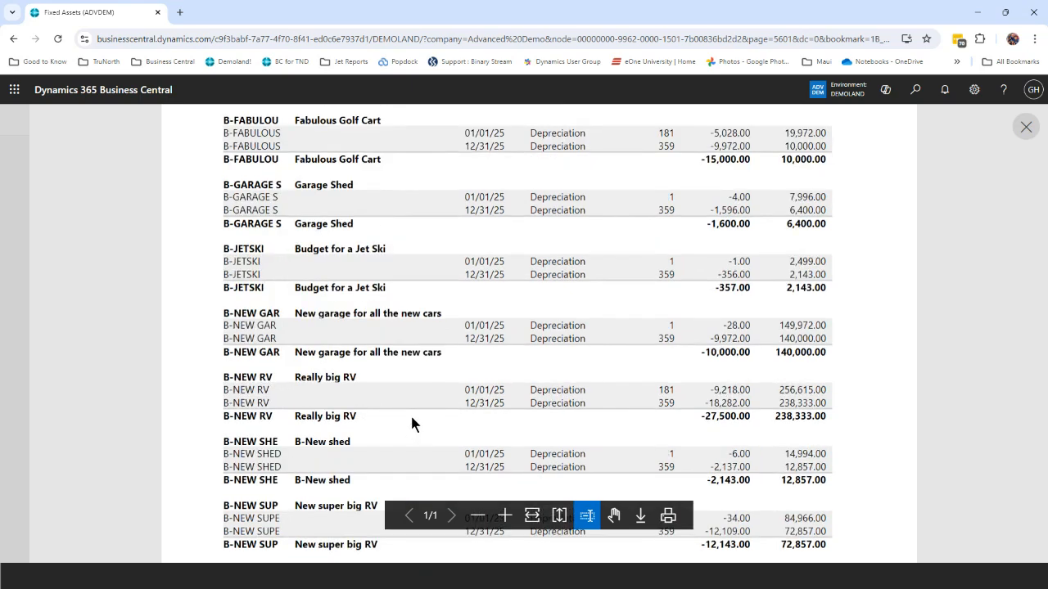
{"action": "scroll", "coordinate": [412, 421], "scroll_direction": "down", "scroll_amount": 1}
{"action": "scroll", "coordinate": [413, 393], "scroll_direction": "up", "scroll_amount": 1}
{"action": "scroll", "coordinate": [410, 415], "scroll_direction": "down", "scroll_amount": 1}
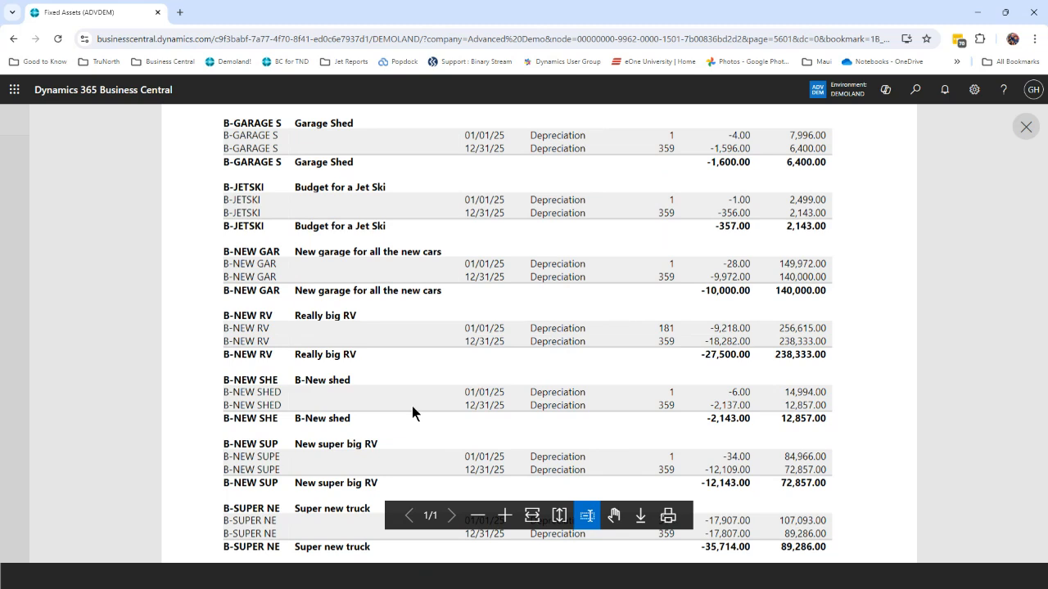
{"action": "scroll", "coordinate": [412, 406], "scroll_direction": "down", "scroll_amount": 2}
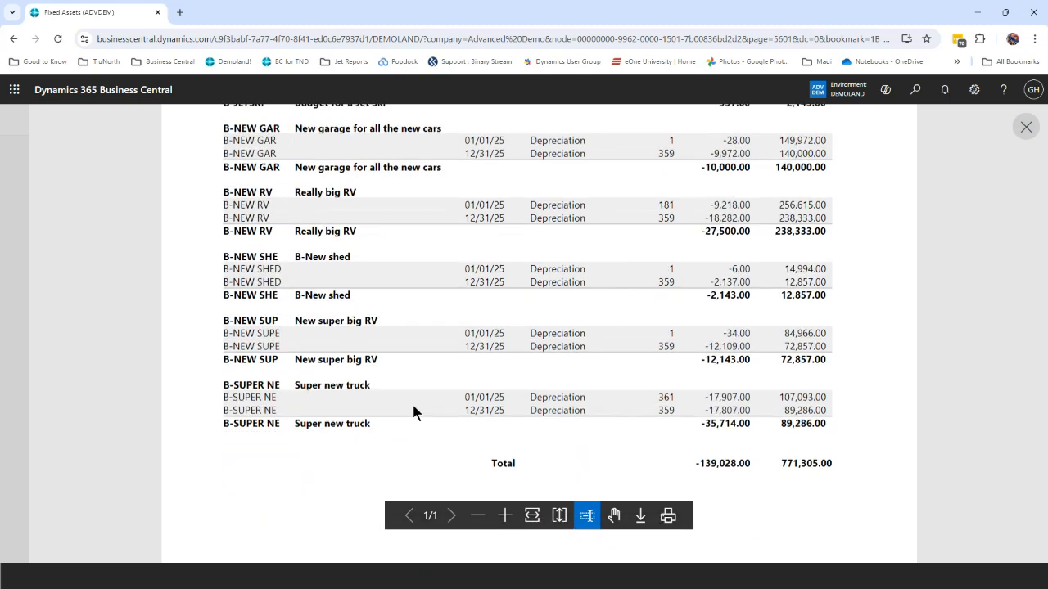
{"action": "scroll", "coordinate": [412, 403], "scroll_direction": "down", "scroll_amount": 1}
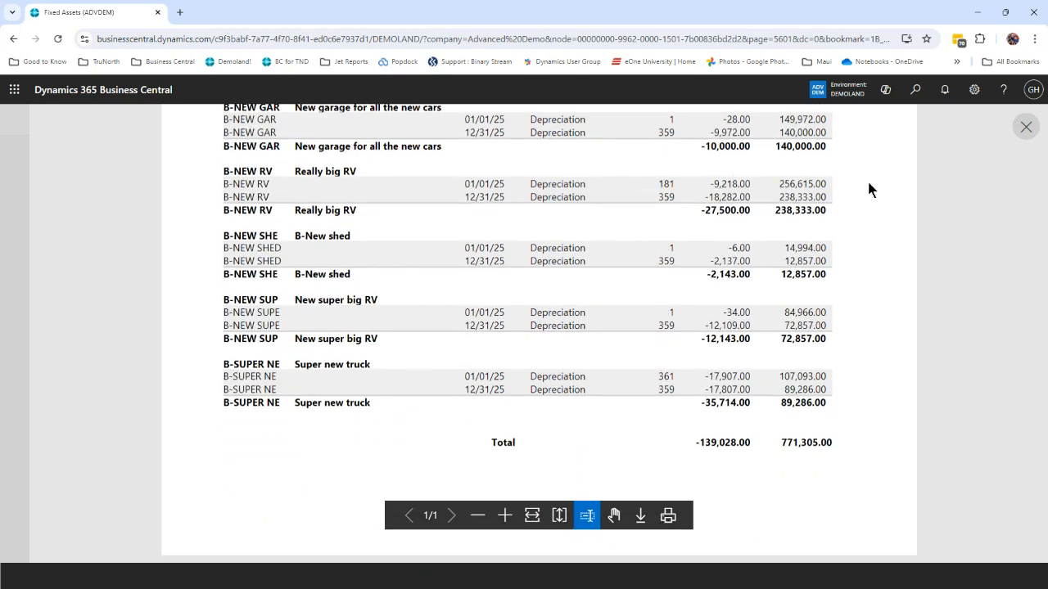
{"action": "left_click", "coordinate": [1024, 127]}
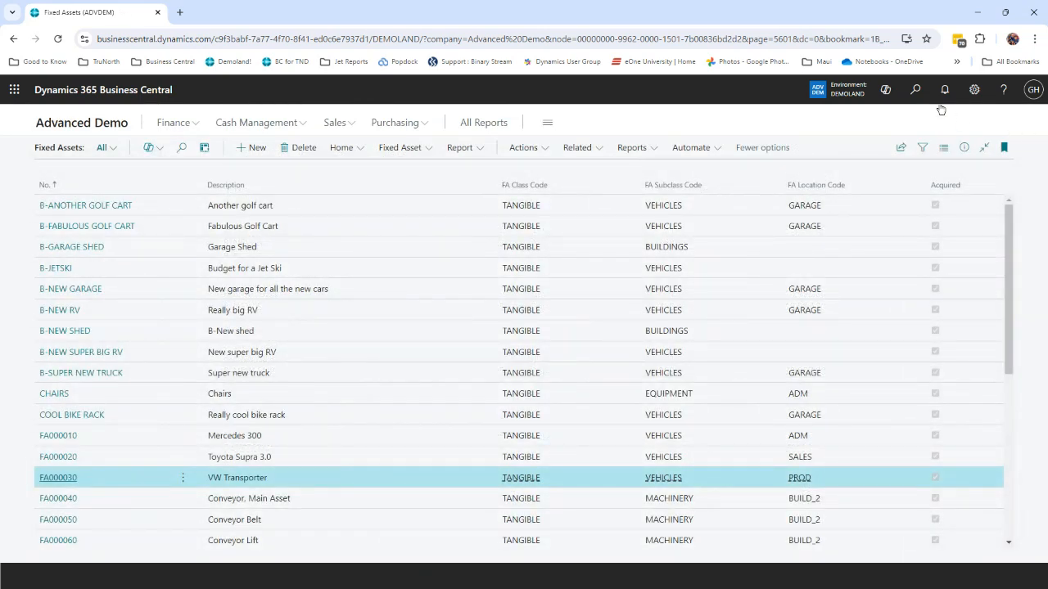
Step: Search for the G/L budgets with "g/l bud" and reopen the 2025FA budget at its filters
{"action": "left_click", "coordinate": [914, 91]}
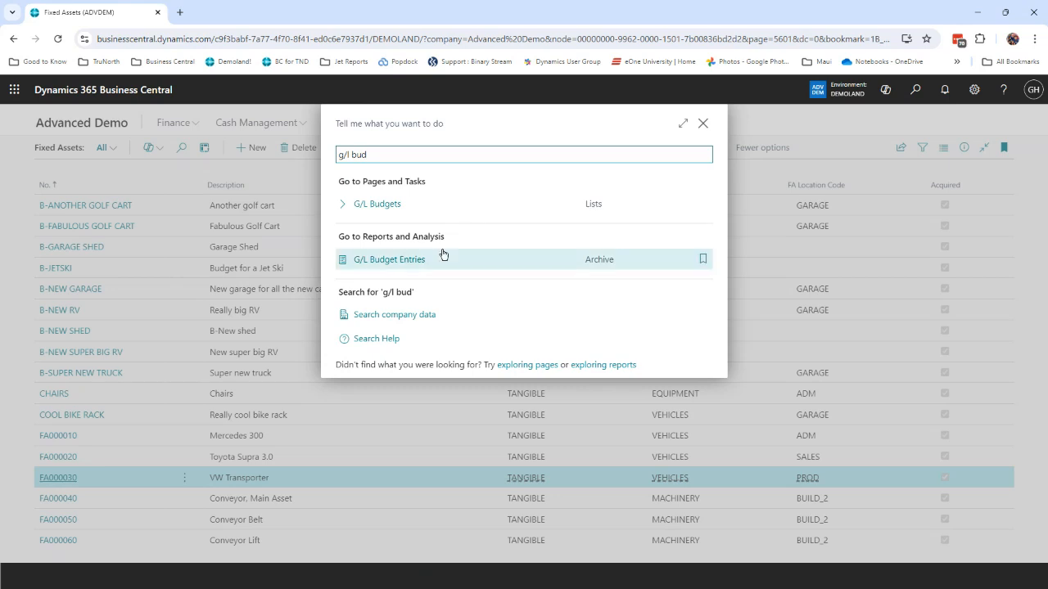
{"action": "left_click", "coordinate": [380, 210]}
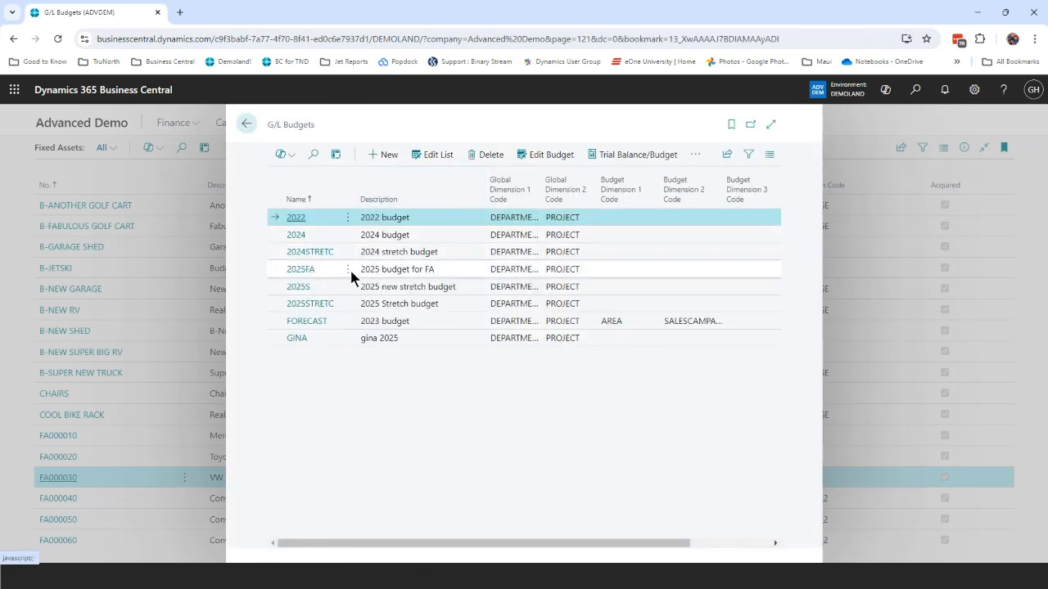
{"action": "left_click", "coordinate": [295, 270]}
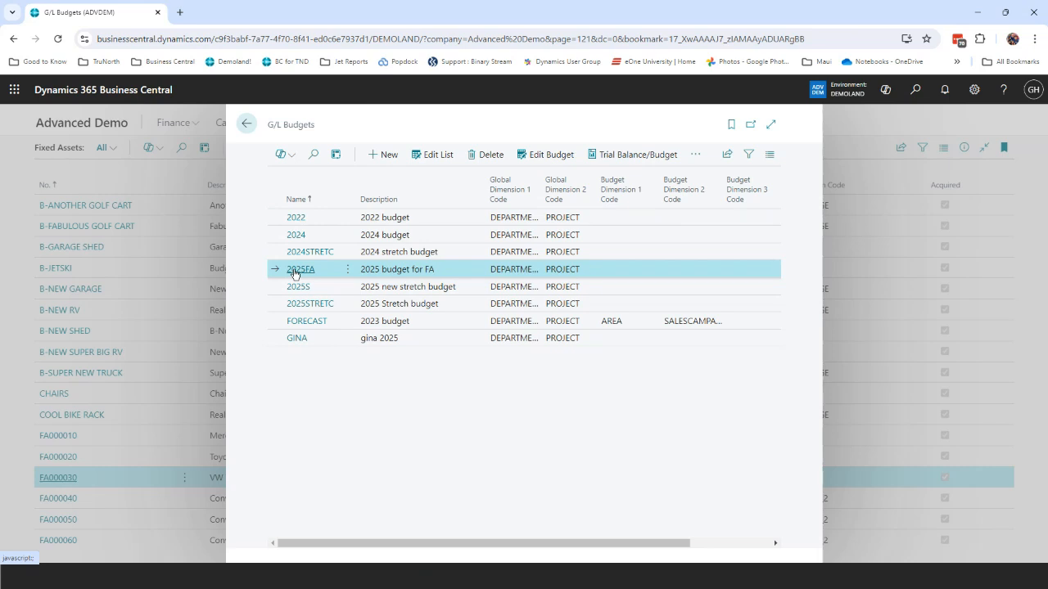
{"action": "scroll", "coordinate": [293, 344], "scroll_direction": "down", "scroll_amount": 3}
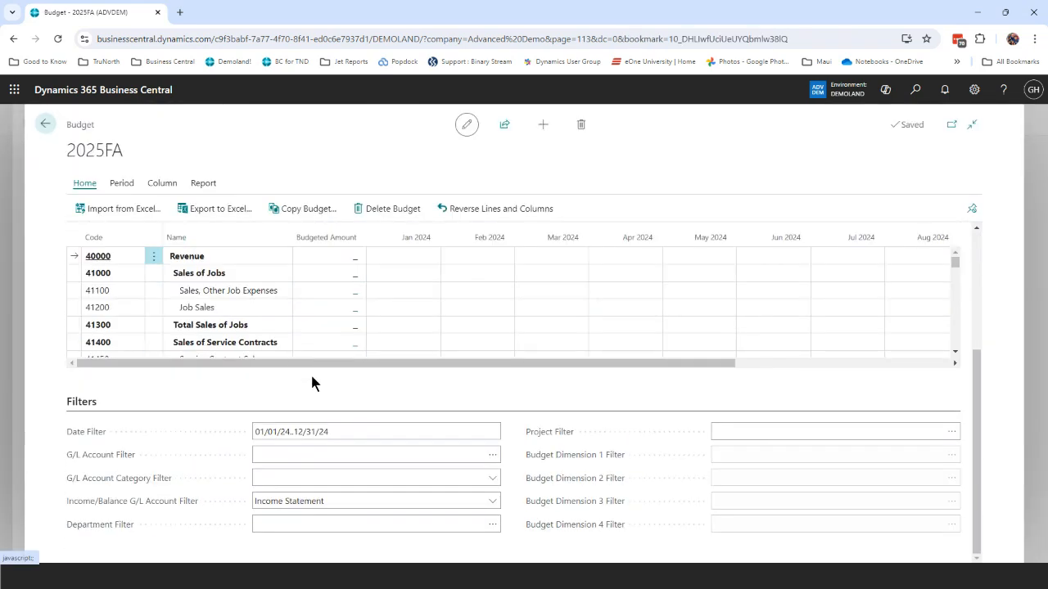
Step: Set the 2025FA budget's date filter to 01/01/25..12/31/25 and clear the Income/Balance G/L account filter
{"action": "left_click", "coordinate": [337, 431]}
{"action": "type", "text": "010"}
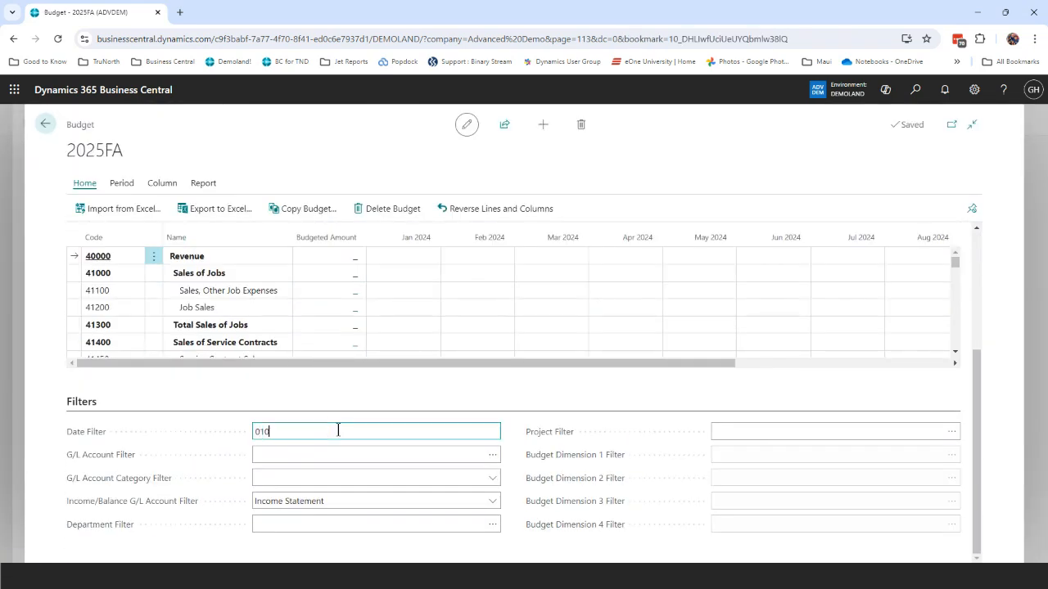
{"action": "type", "text": "125..12/31/25"}
{"action": "key", "text": "Tab"}
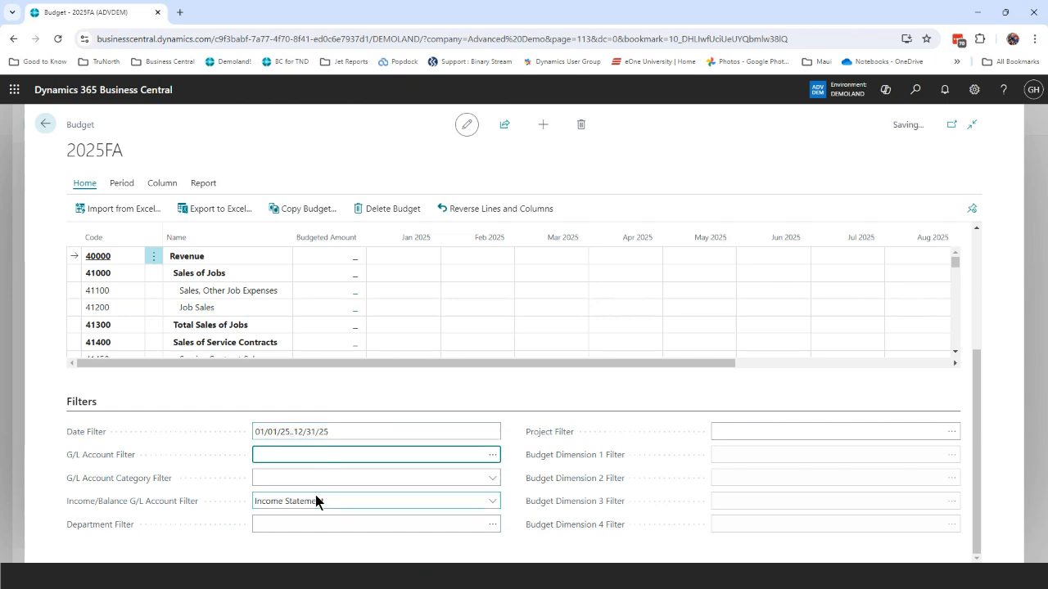
{"action": "left_click", "coordinate": [311, 505]}
{"action": "left_click", "coordinate": [301, 516]}
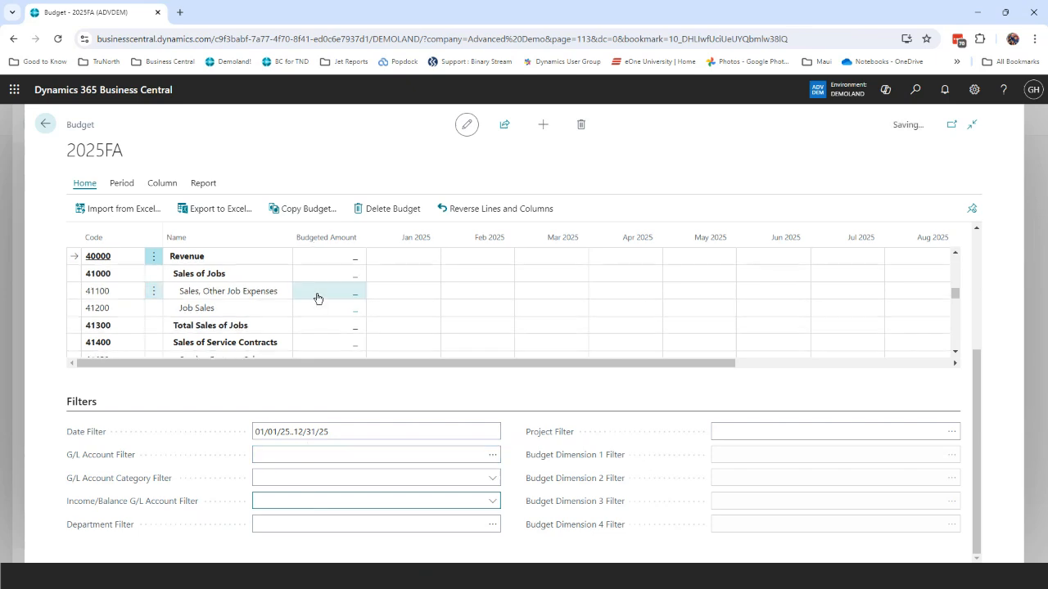
Step: Review the 2025 budgeted acquisition and accumulated depreciation amounts for the vehicles, operating equipment, and land and buildings accounts
{"action": "left_click_drag", "start_coordinate": [951, 296], "coordinate": [952, 257]}
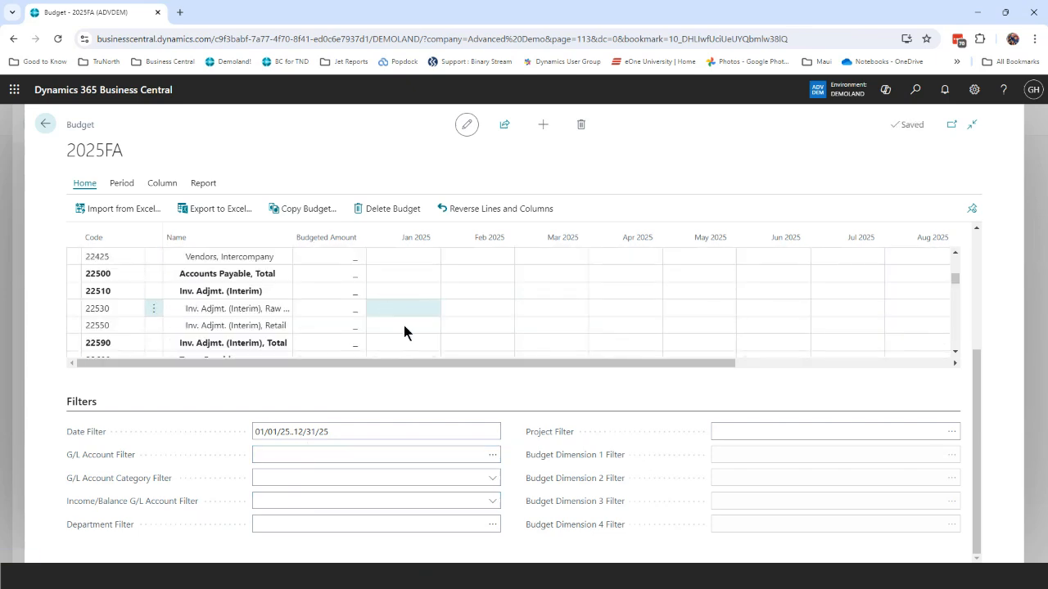
{"action": "scroll", "coordinate": [954, 256], "scroll_direction": "up", "scroll_amount": 5}
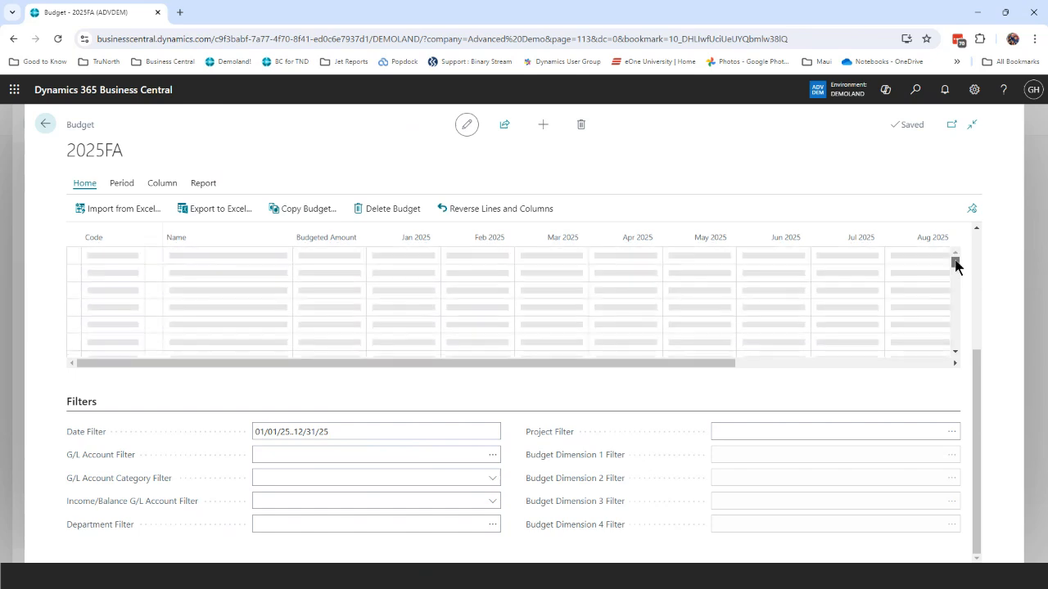
{"action": "scroll", "coordinate": [955, 270], "scroll_direction": "up", "scroll_amount": 5}
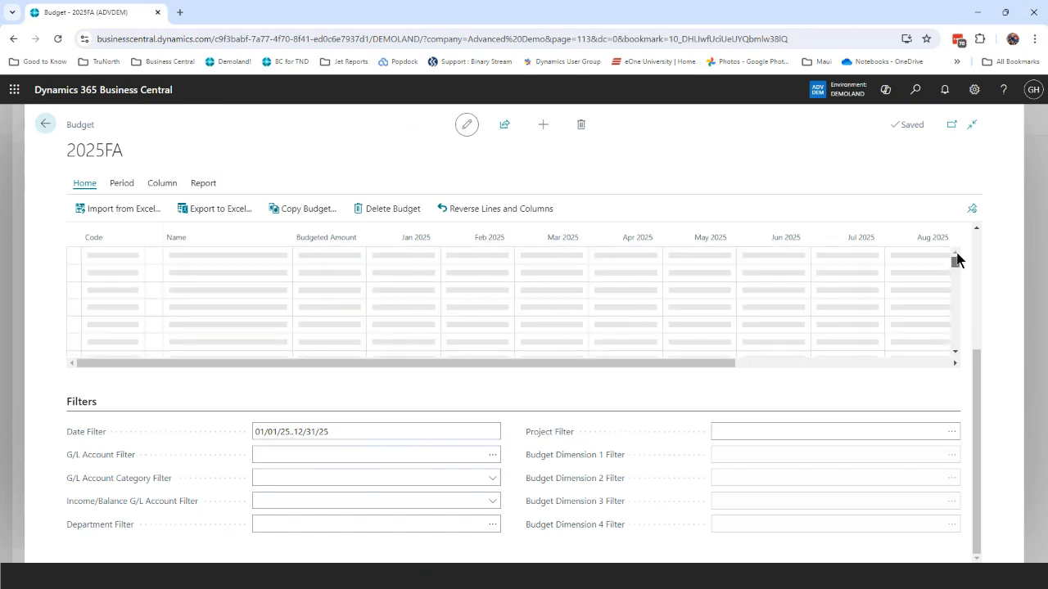
{"action": "scroll", "coordinate": [298, 329], "scroll_direction": "down", "scroll_amount": 10}
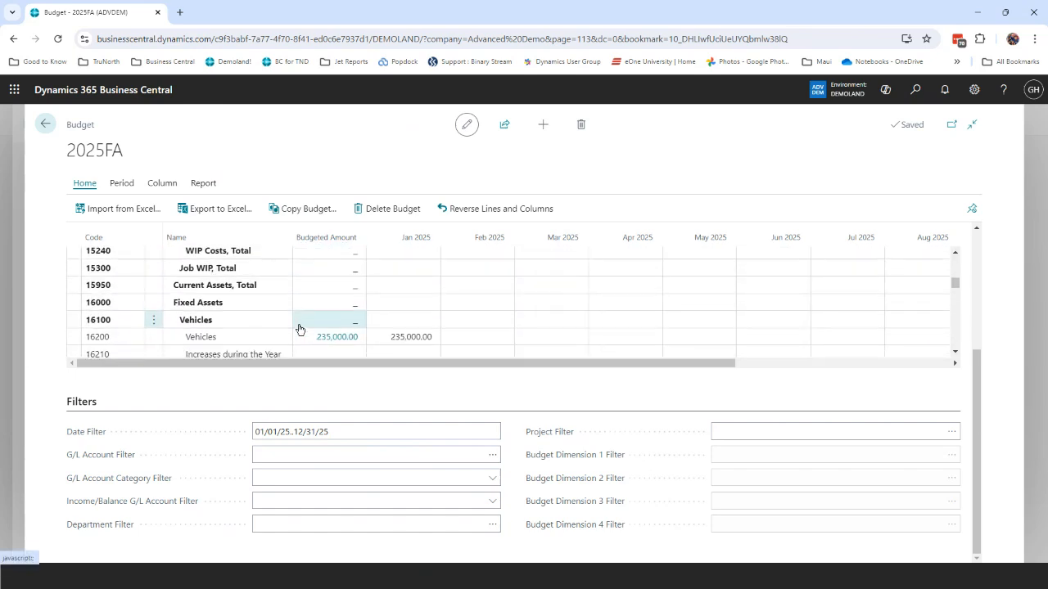
{"action": "scroll", "coordinate": [299, 327], "scroll_direction": "up", "scroll_amount": 5}
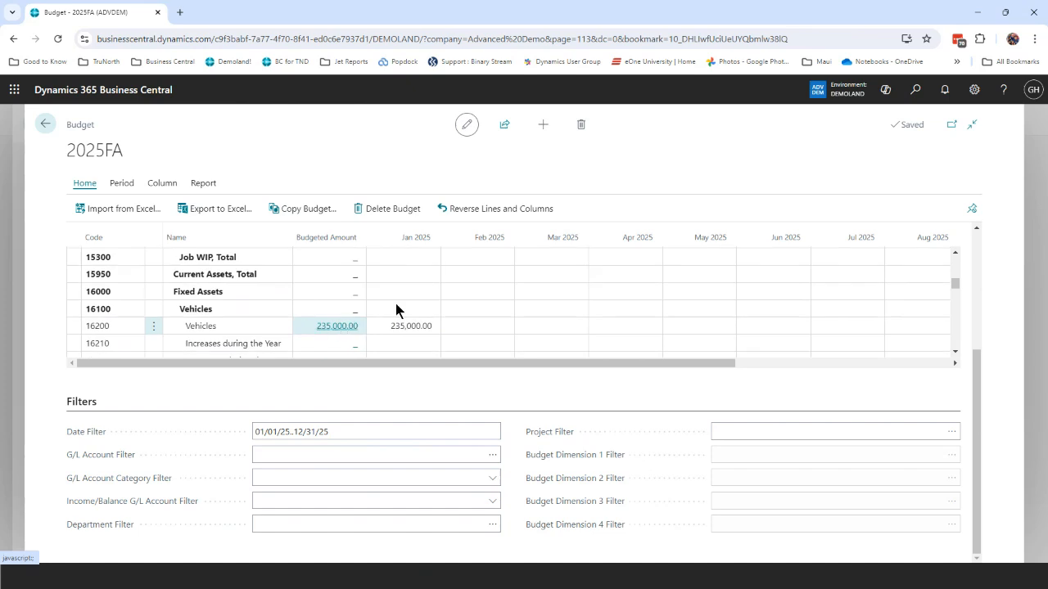
{"action": "scroll", "coordinate": [422, 290], "scroll_direction": "down", "scroll_amount": 2}
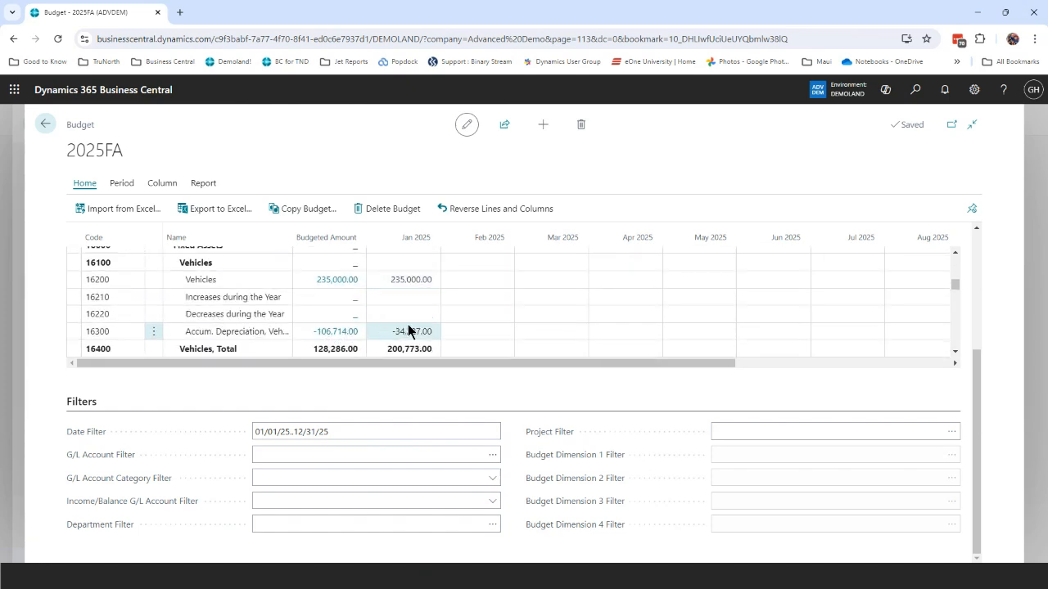
{"action": "scroll", "coordinate": [414, 308], "scroll_direction": "down", "scroll_amount": 2}
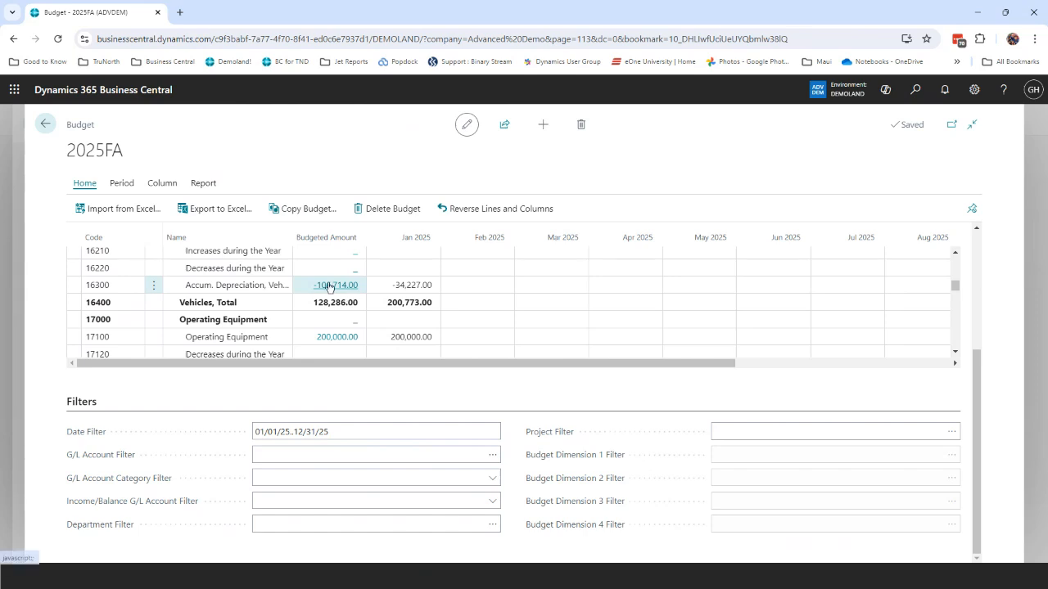
{"action": "scroll", "coordinate": [325, 337], "scroll_direction": "down", "scroll_amount": 3}
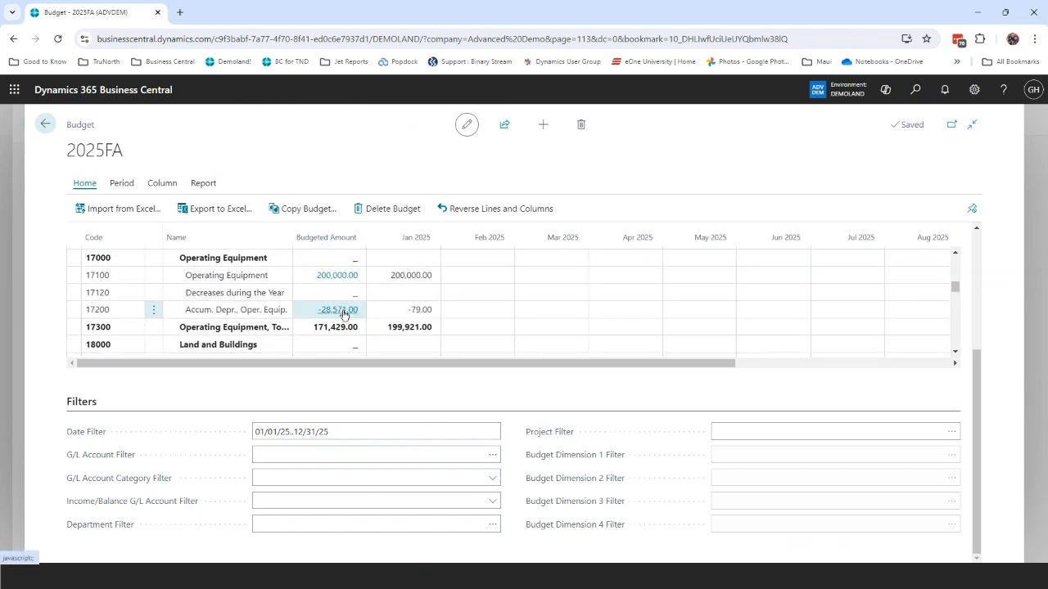
{"action": "scroll", "coordinate": [343, 315], "scroll_direction": "down", "scroll_amount": 3}
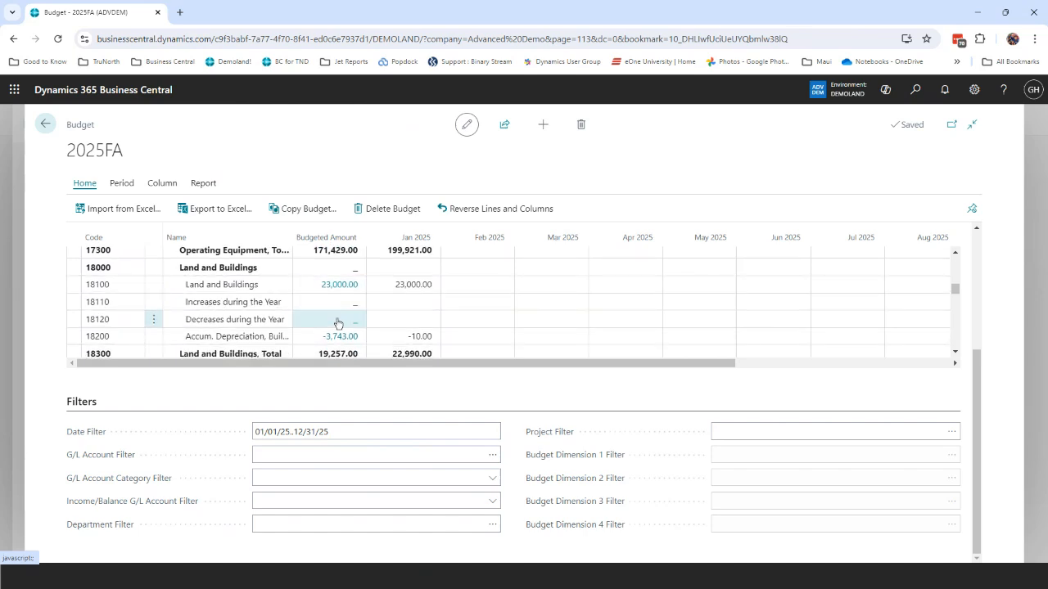
{"action": "scroll", "coordinate": [335, 327], "scroll_direction": "down", "scroll_amount": 1}
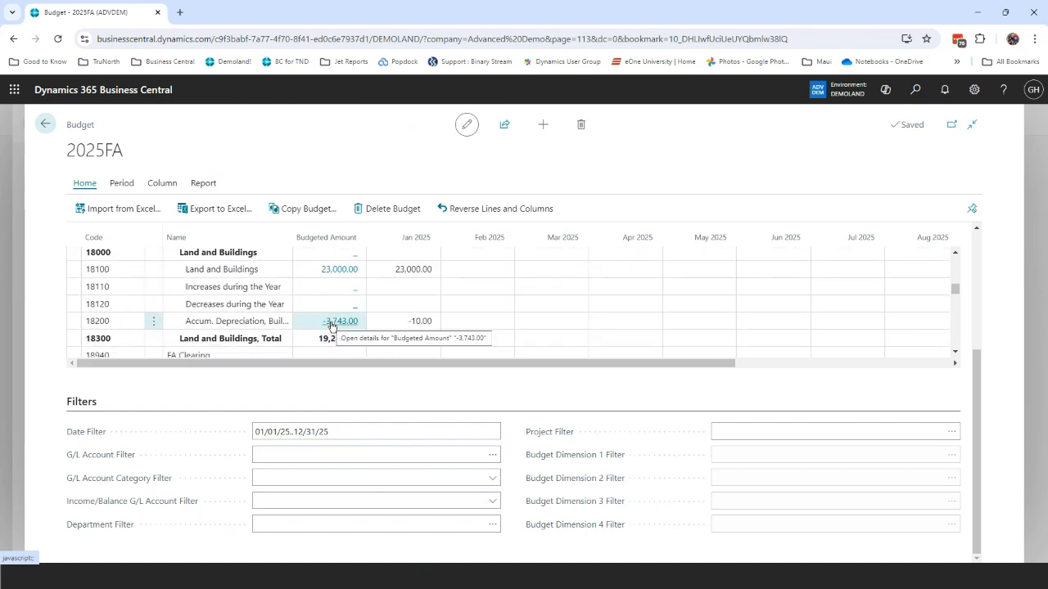
Step: Widen the budget's date filter to 01/01/24..12/31/25
{"action": "left_click", "coordinate": [293, 437]}
{"action": "left_click", "coordinate": [291, 433]}
{"action": "key", "text": "BackSpace"}
{"action": "type", "text": "4"}
{"action": "left_click", "coordinate": [284, 459]}
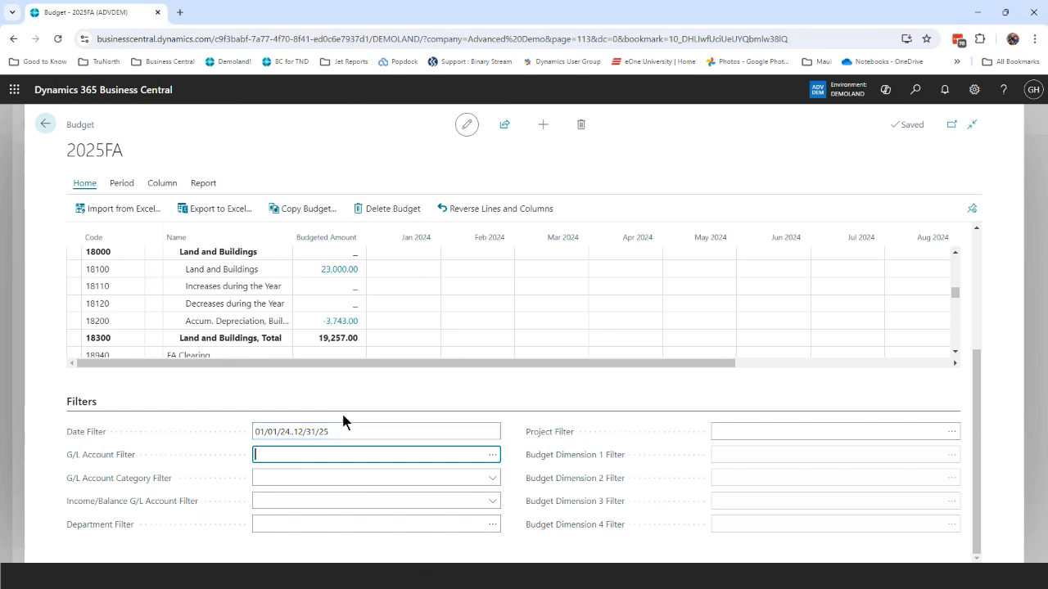
Step: Check the fixed asset accounts' budgeted amounts against the 2024 month columns, and return to the Fixed Assets list
{"action": "scroll", "coordinate": [409, 327], "scroll_direction": "up", "scroll_amount": 1}
{"action": "scroll", "coordinate": [409, 329], "scroll_direction": "up", "scroll_amount": 6}
{"action": "scroll", "coordinate": [410, 331], "scroll_direction": "down", "scroll_amount": 5}
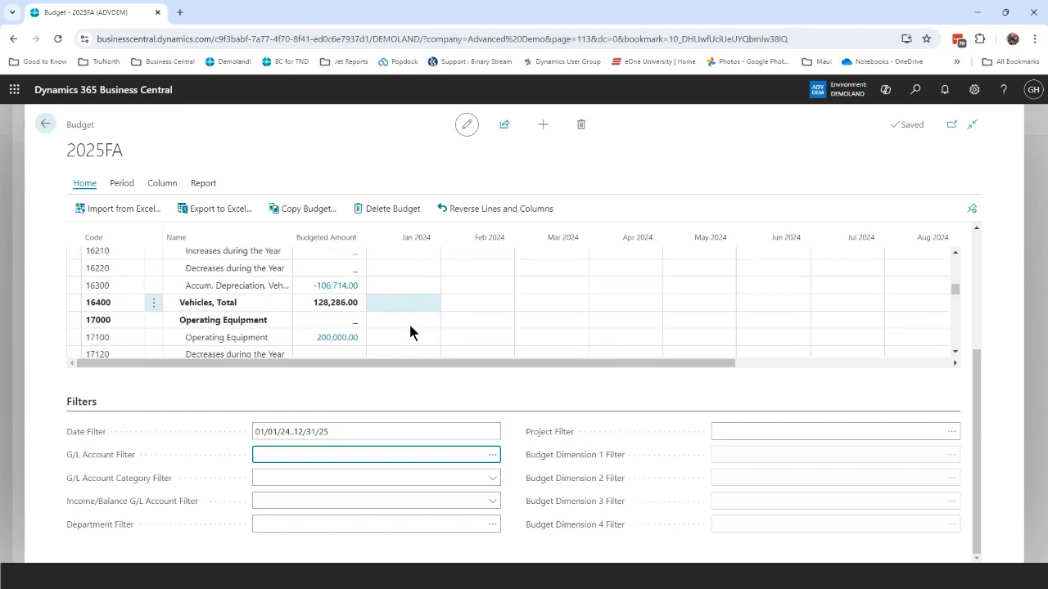
{"action": "scroll", "coordinate": [410, 330], "scroll_direction": "up", "scroll_amount": 1}
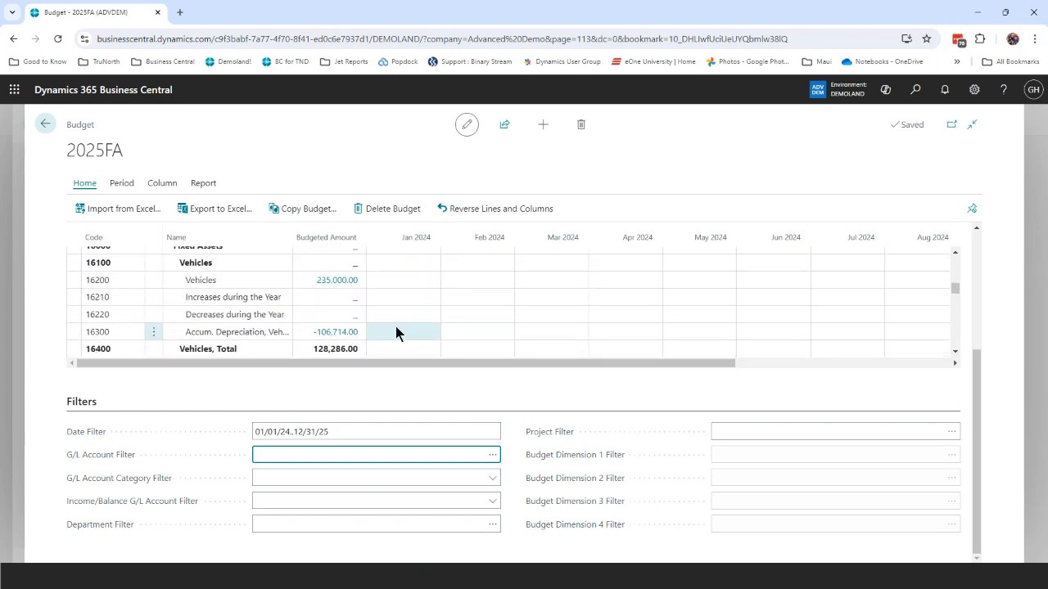
{"action": "left_click_drag", "start_coordinate": [395, 363], "coordinate": [251, 364]}
{"action": "scroll", "coordinate": [308, 332], "scroll_direction": "down", "scroll_amount": 2}
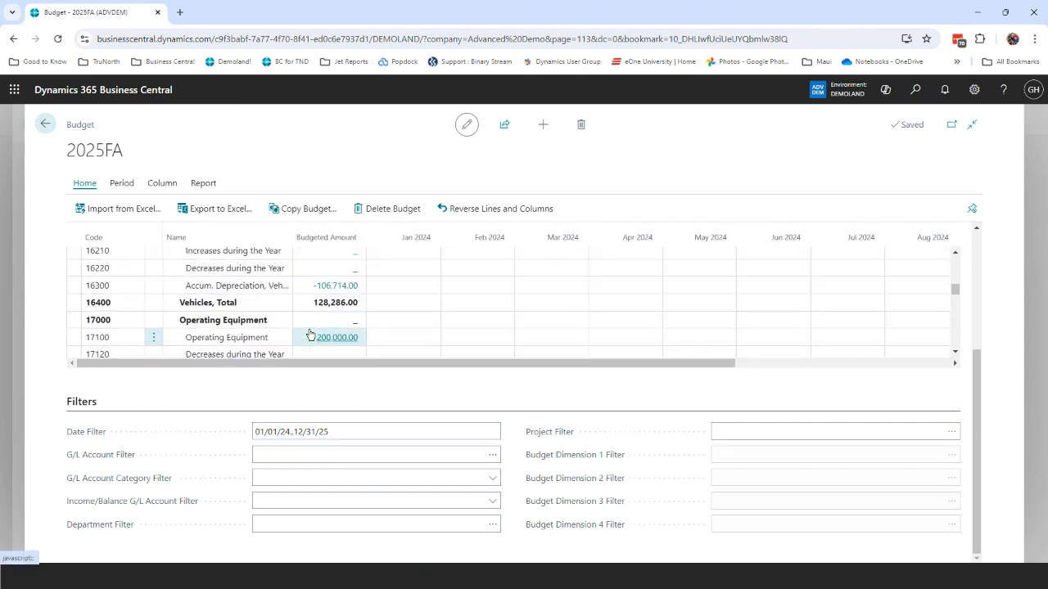
{"action": "scroll", "coordinate": [310, 334], "scroll_direction": "down", "scroll_amount": 1}
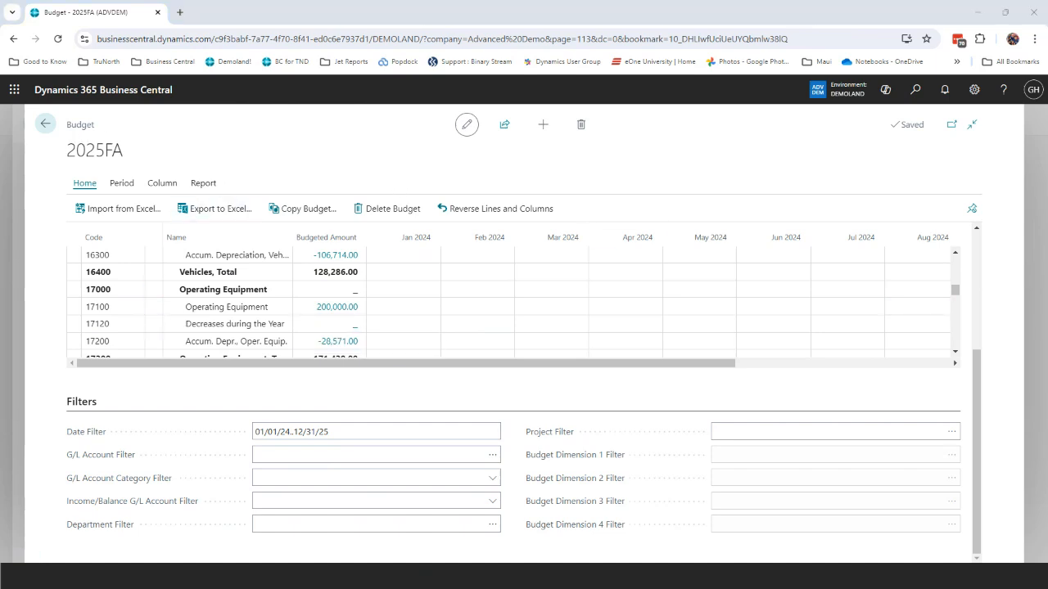
{"action": "left_click", "coordinate": [45, 125]}
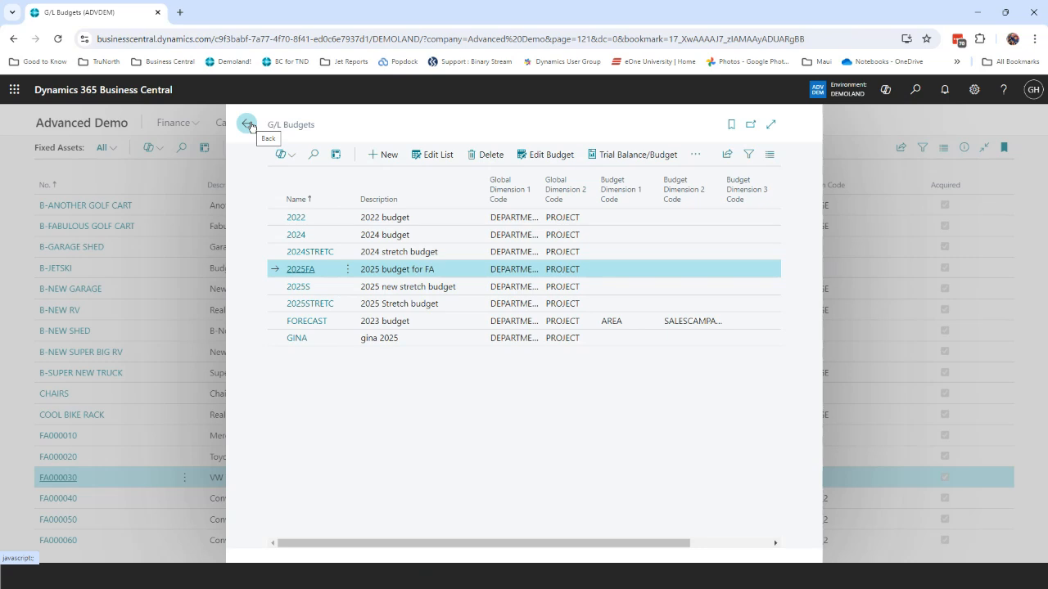
{"action": "left_click", "coordinate": [248, 124]}
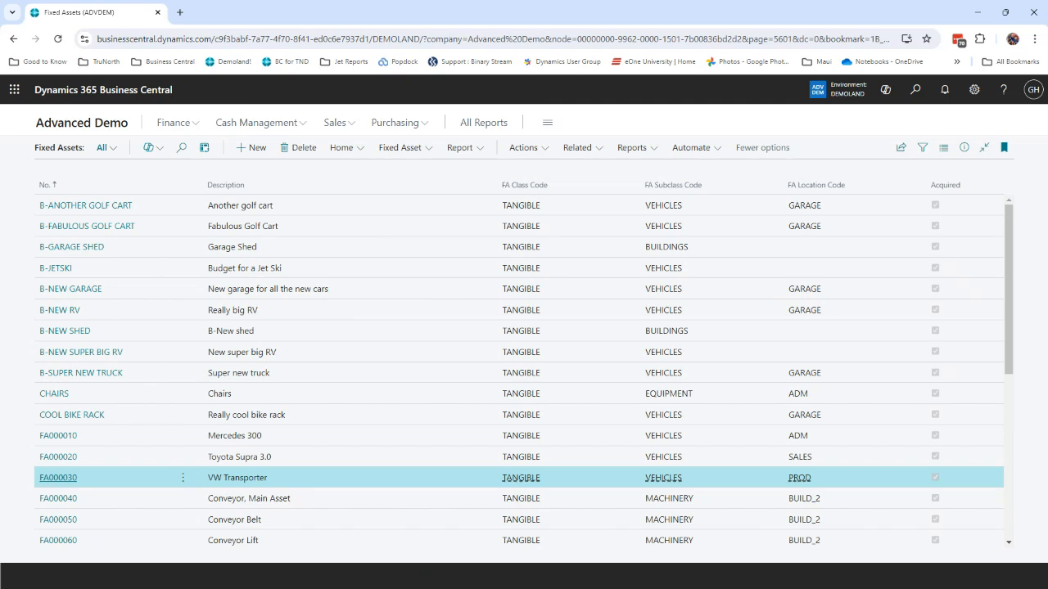
Step: Search for "fix asset g/l" and open the Fixed Asset G/L Journals
{"action": "left_click", "coordinate": [916, 91]}
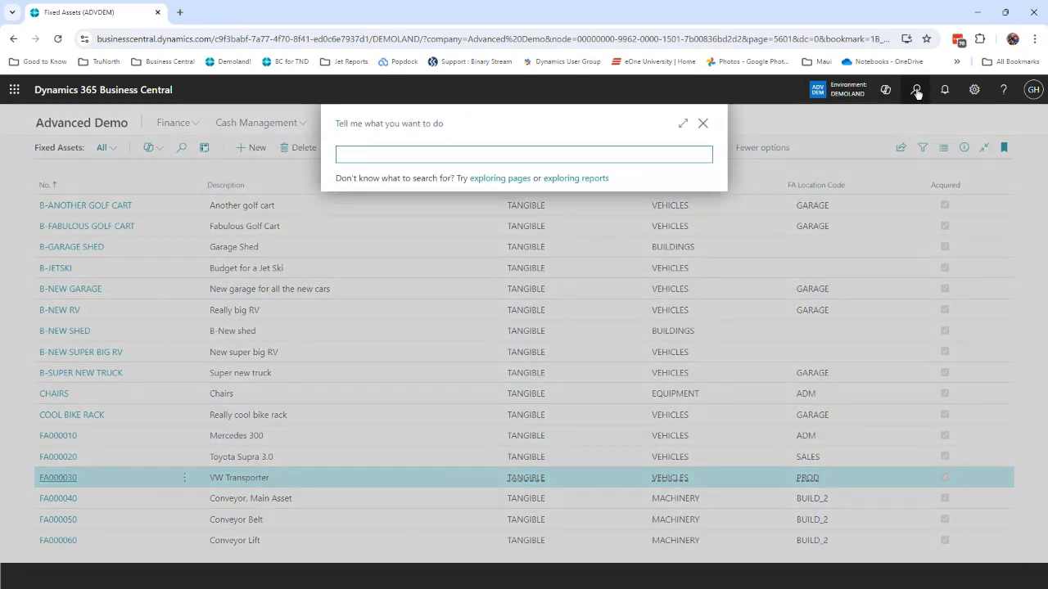
{"action": "type", "text": "fix asset g/l"}
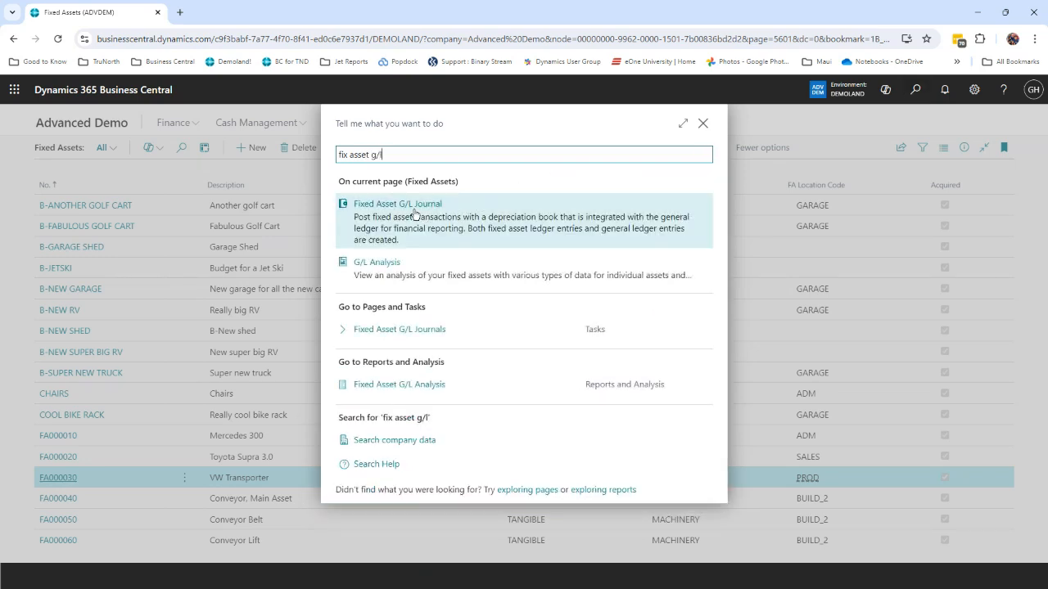
{"action": "left_click", "coordinate": [380, 311]}
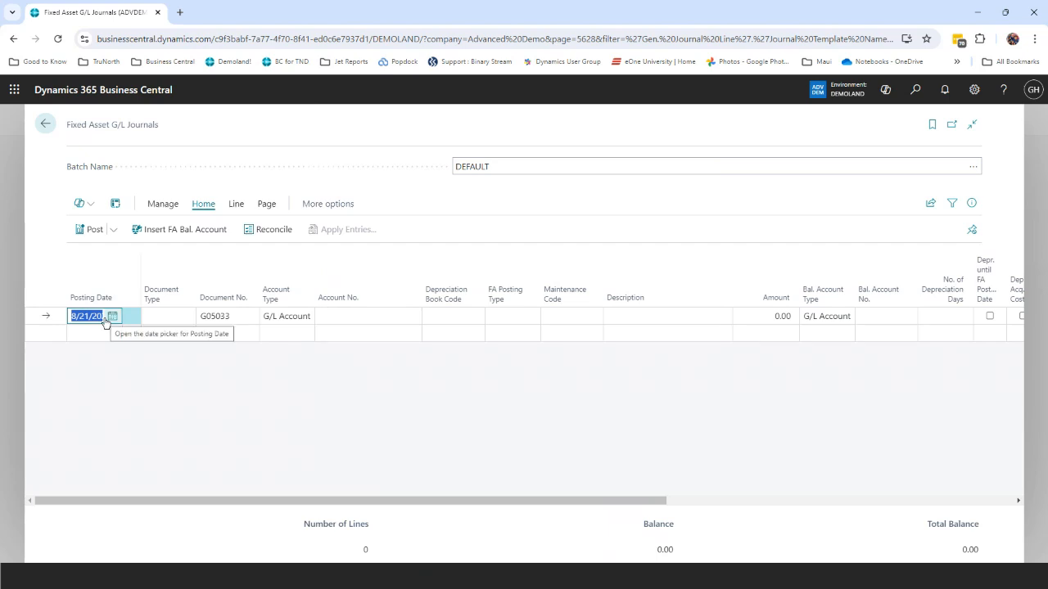
Step: Fill the first journal line with account type Fixed Asset, asset FA000020 (Toyota Supra 3.0), and FA posting type Disposal
{"action": "key", "text": "Tab"}
{"action": "key", "text": "Tab"}
{"action": "key", "text": "Tab"}
{"action": "type", "text": "f"}
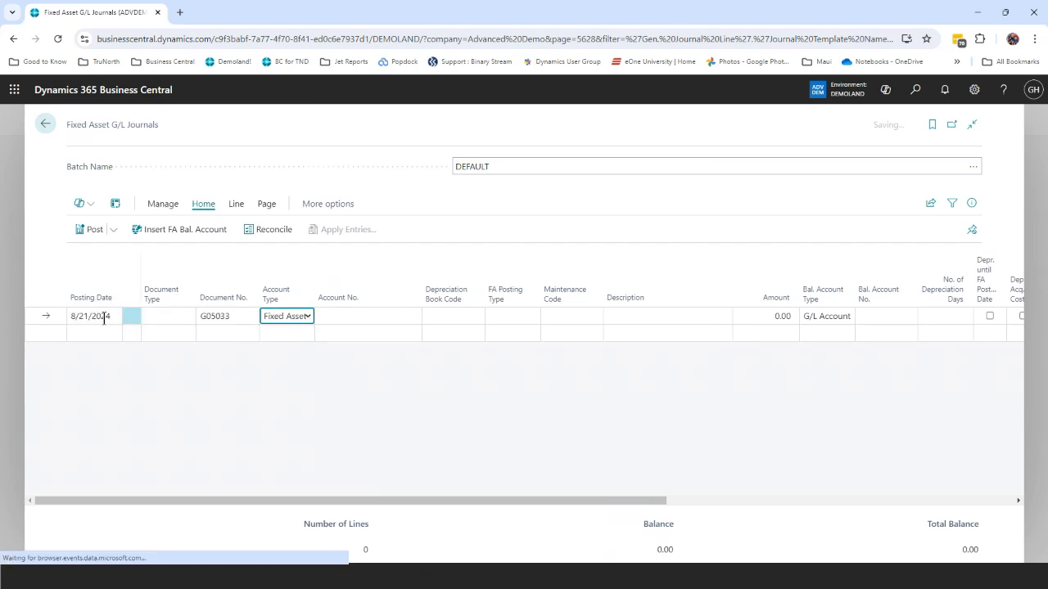
{"action": "key", "text": "Tab"}
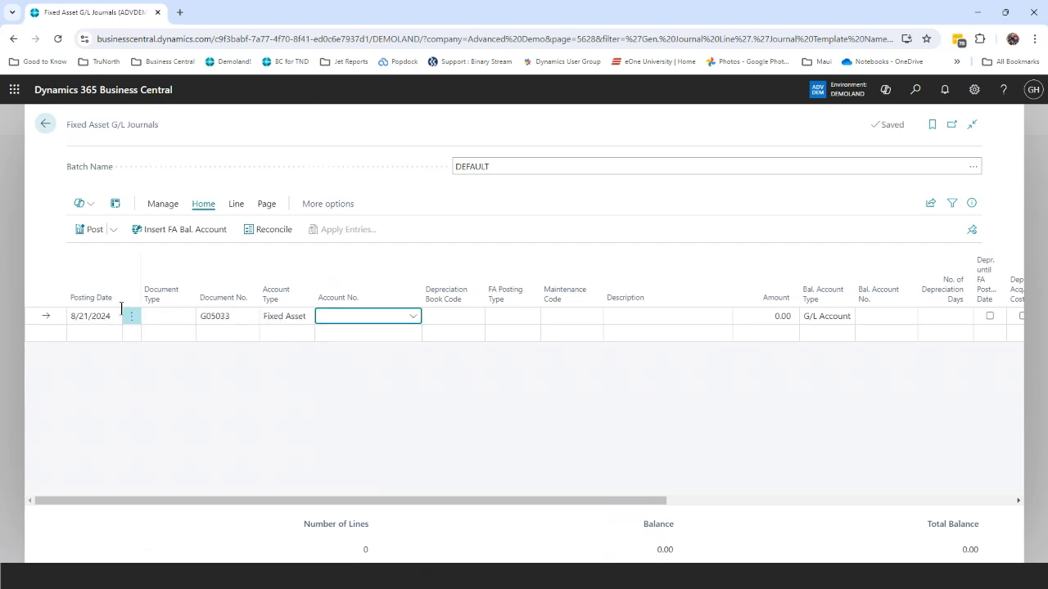
{"action": "left_click", "coordinate": [413, 316]}
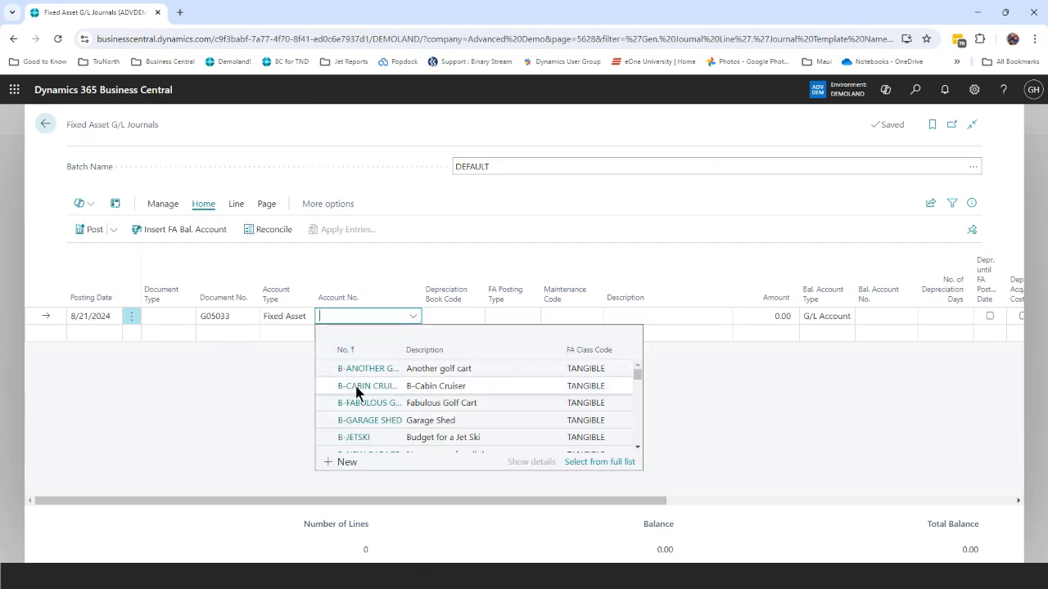
{"action": "scroll", "coordinate": [381, 393], "scroll_direction": "down", "scroll_amount": 3}
{"action": "scroll", "coordinate": [382, 391], "scroll_direction": "down", "scroll_amount": 4}
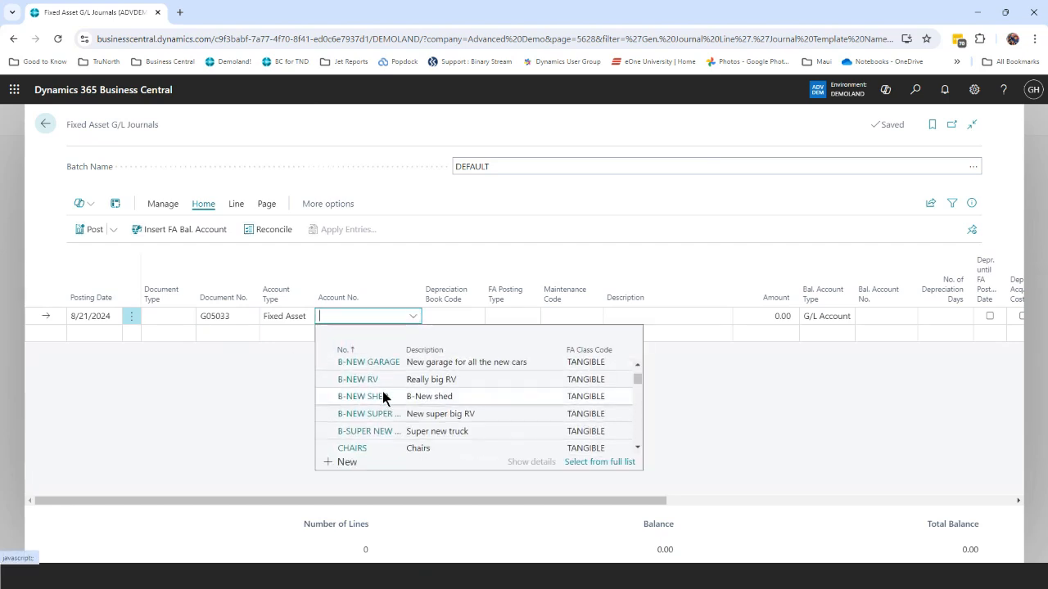
{"action": "scroll", "coordinate": [384, 392], "scroll_direction": "down", "scroll_amount": 1}
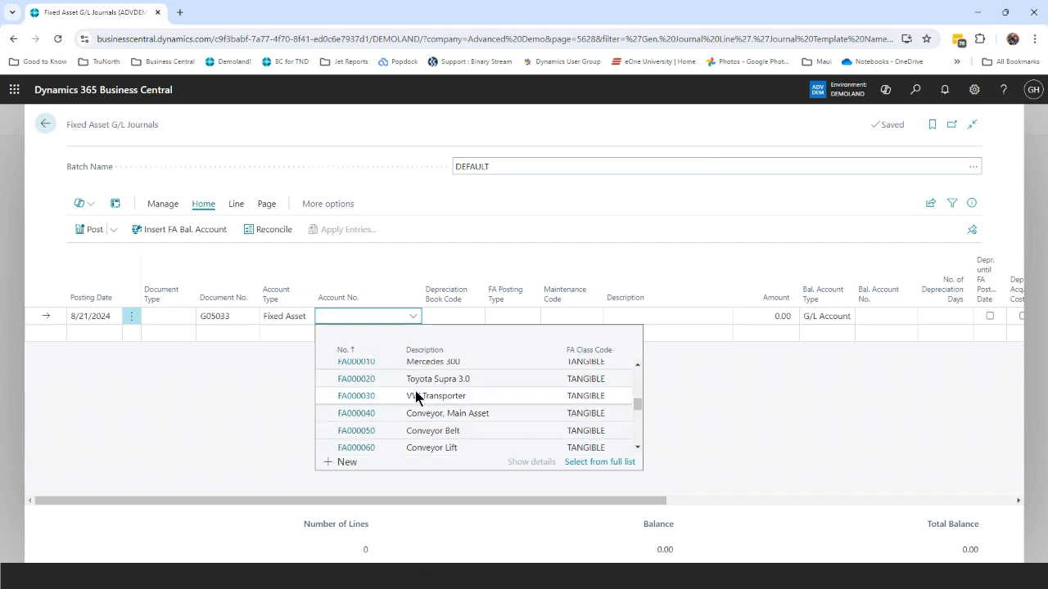
{"action": "left_click", "coordinate": [347, 381]}
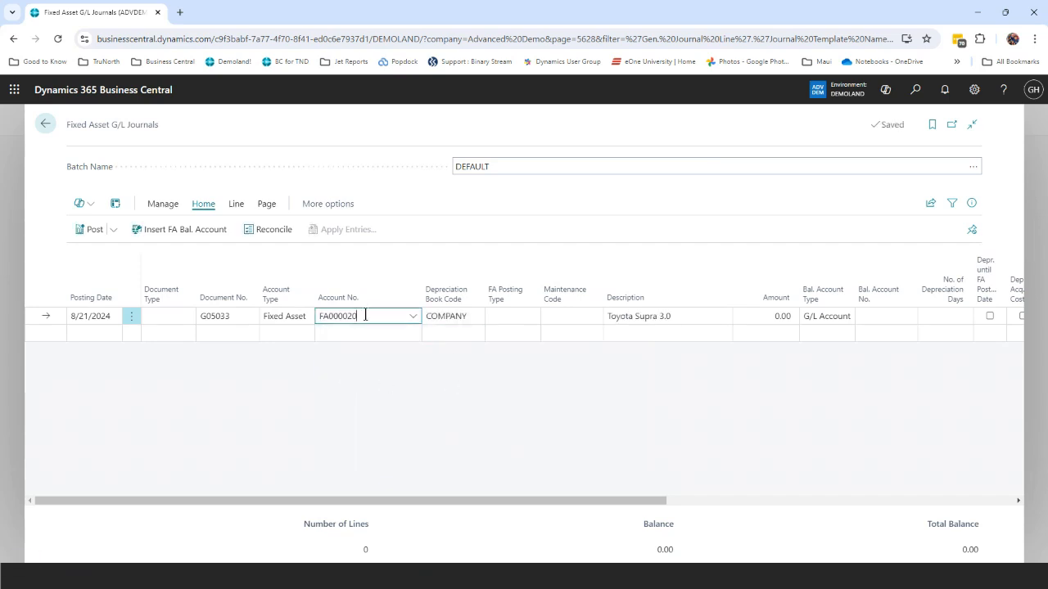
{"action": "left_click", "coordinate": [505, 317]}
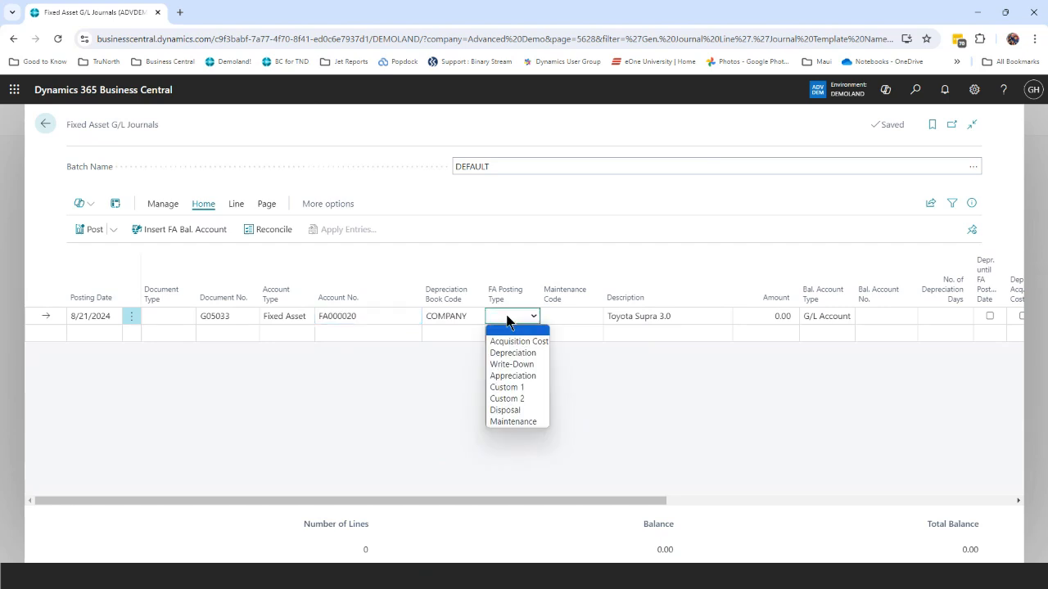
{"action": "left_click", "coordinate": [508, 410]}
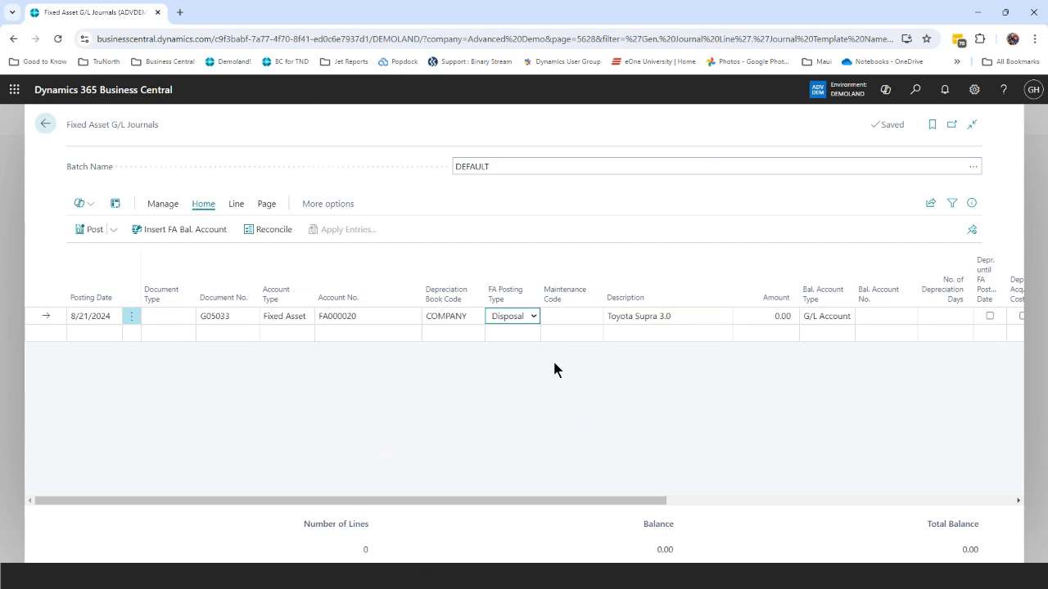
Step: Preview the disposal's posting and examine its G/L entries, starting with the gains and losses account 81200
{"action": "left_click", "coordinate": [112, 233]}
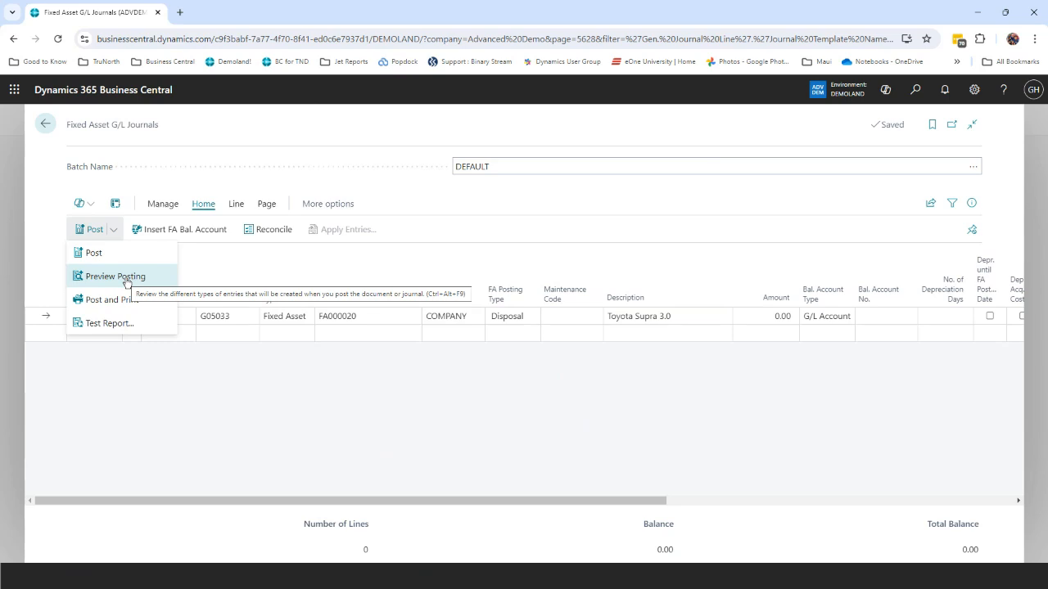
{"action": "left_click", "coordinate": [114, 277]}
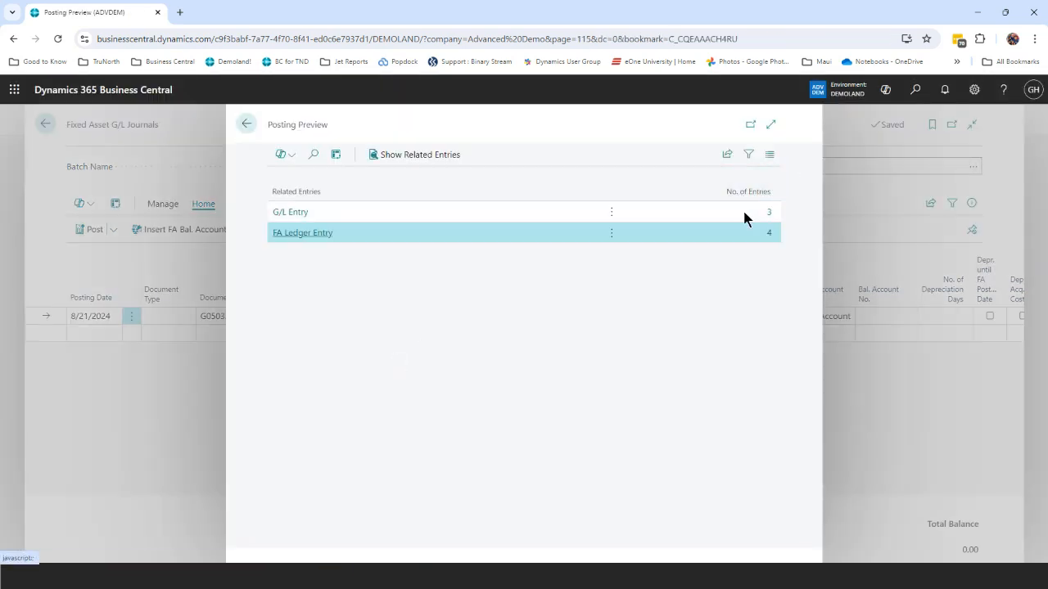
{"action": "left_click", "coordinate": [769, 214]}
{"action": "left_click", "coordinate": [769, 214]}
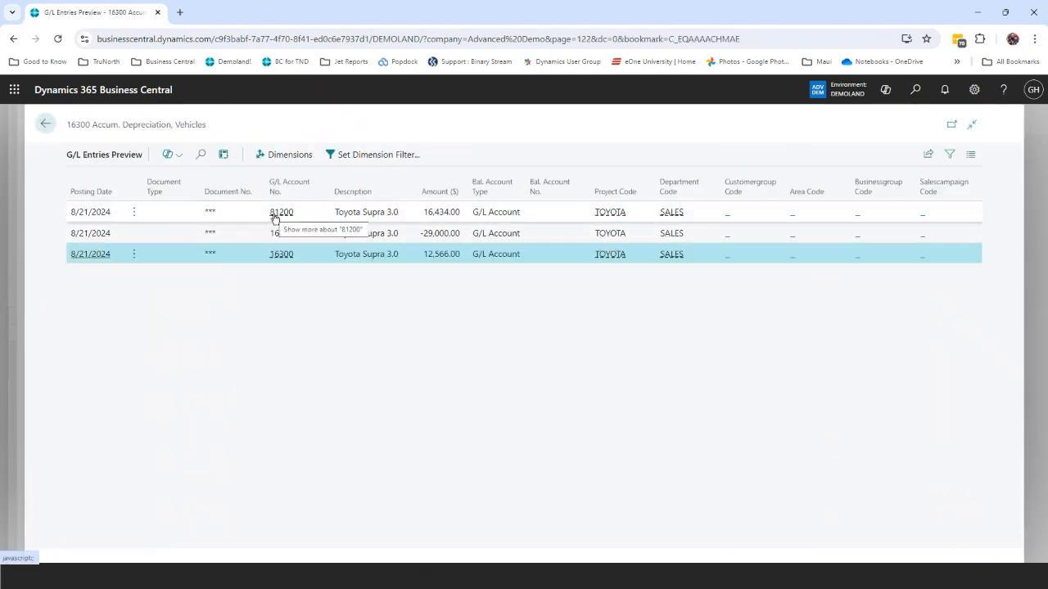
{"action": "left_click", "coordinate": [275, 217]}
{"action": "mouse_move", "coordinate": [275, 217]}
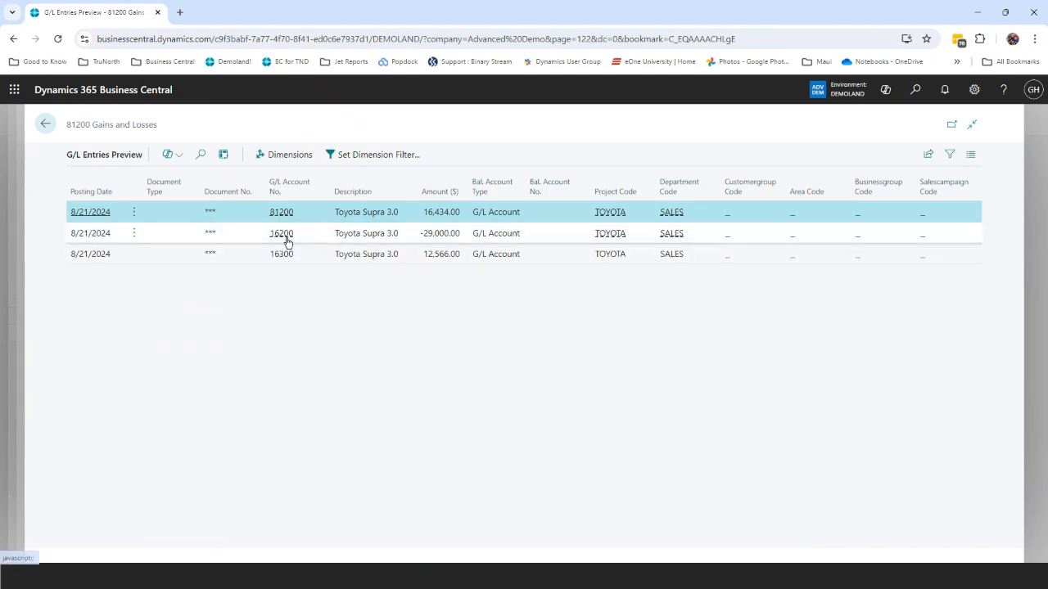
Step: Check the previewed entries for vehicles account 16200 and accumulated depreciation account 16300, and close the posting preview
{"action": "left_click", "coordinate": [282, 237]}
{"action": "mouse_move", "coordinate": [282, 236]}
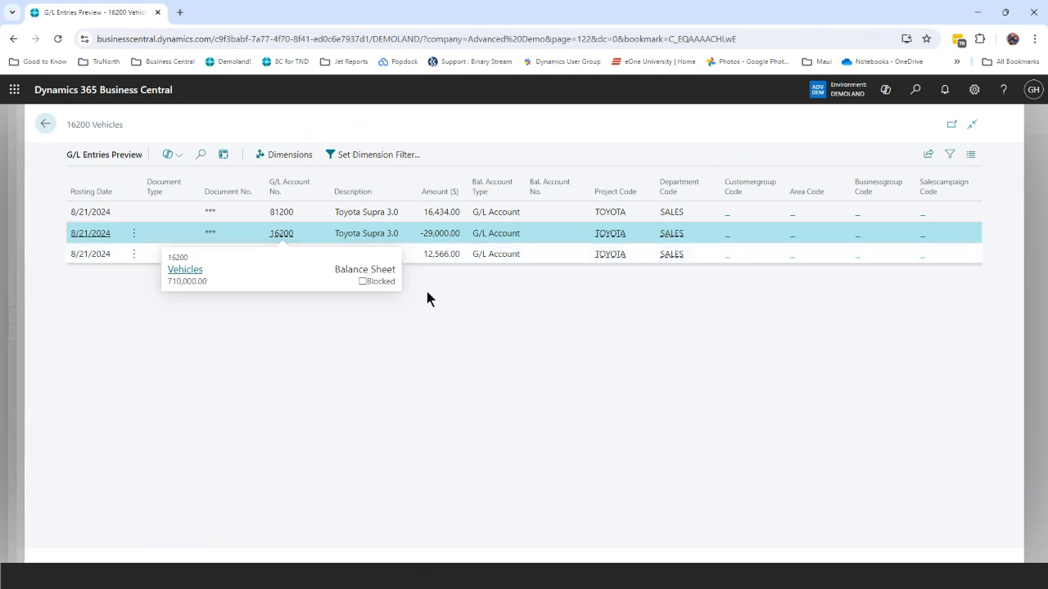
{"action": "left_click", "coordinate": [280, 254]}
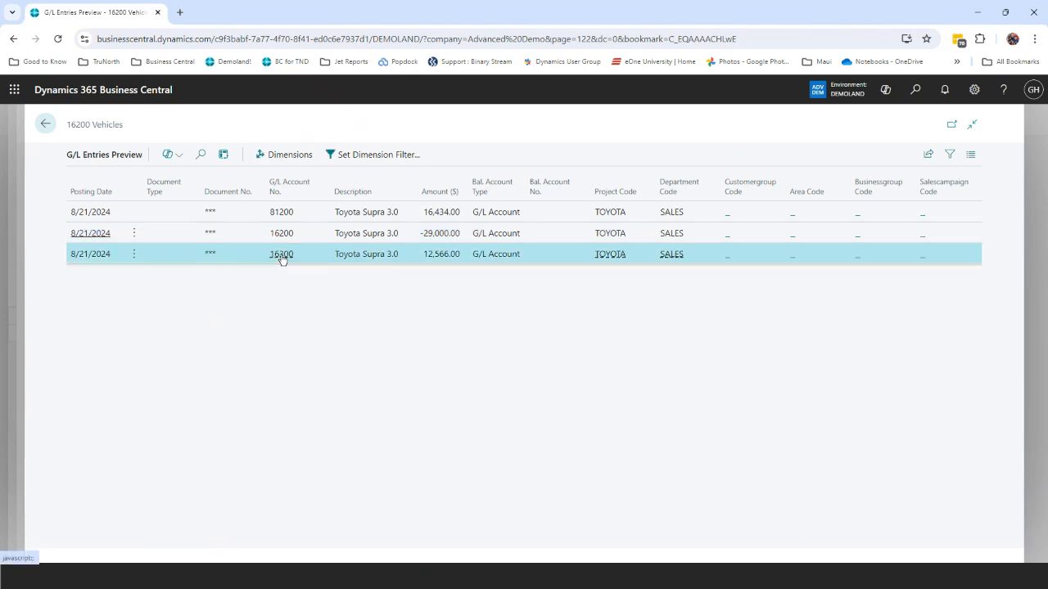
{"action": "mouse_move", "coordinate": [281, 254]}
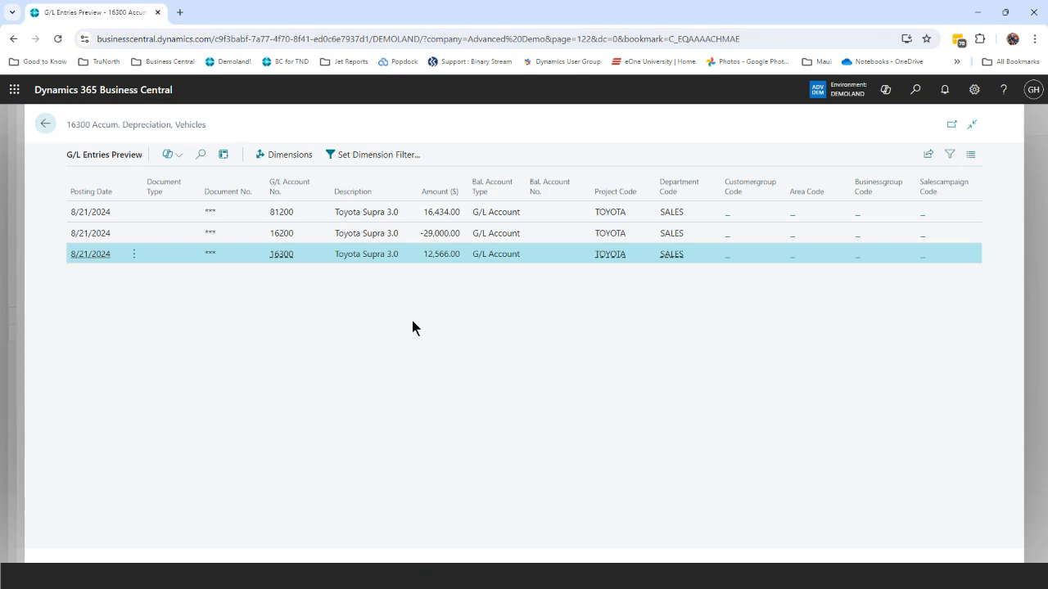
{"action": "left_click", "coordinate": [44, 125]}
{"action": "left_click", "coordinate": [246, 124]}
Step: Post the Toyota Supra 3.0 disposal from the DEFAULT journal batch and return to the company home page
{"action": "left_click", "coordinate": [82, 229]}
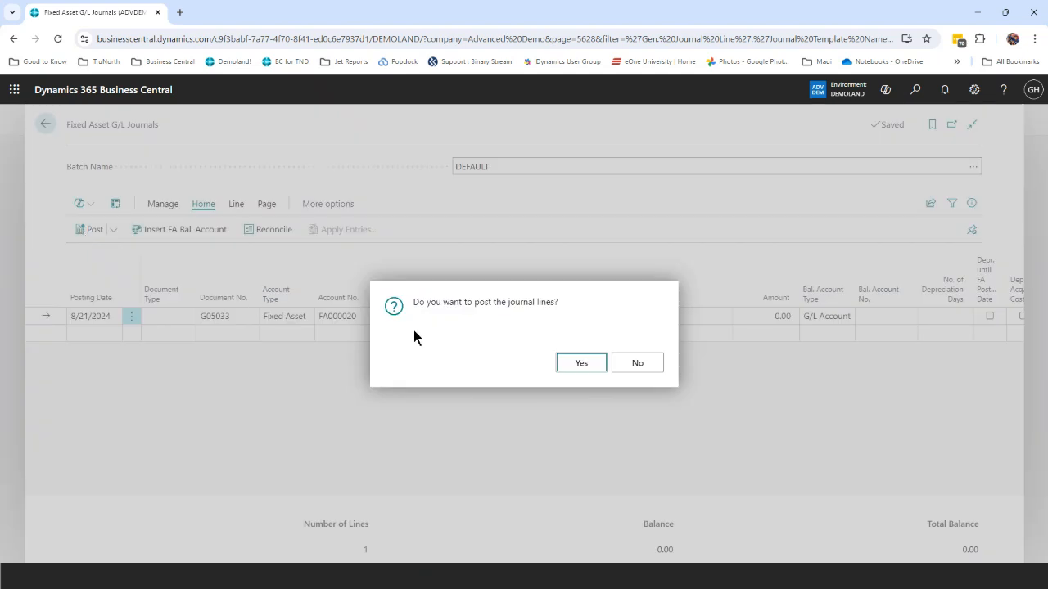
{"action": "left_click", "coordinate": [579, 365]}
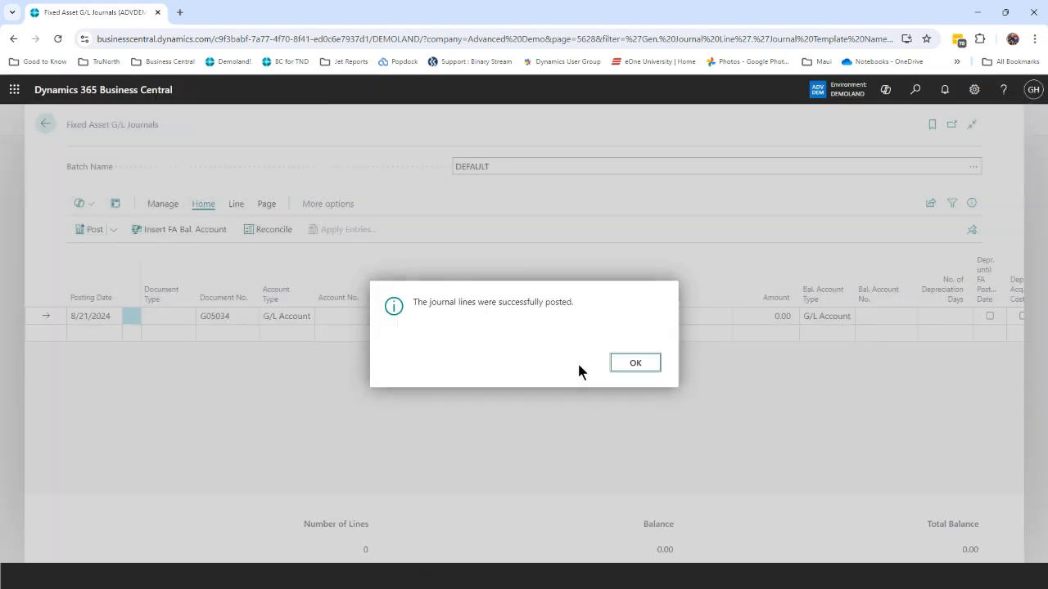
{"action": "left_click", "coordinate": [633, 362]}
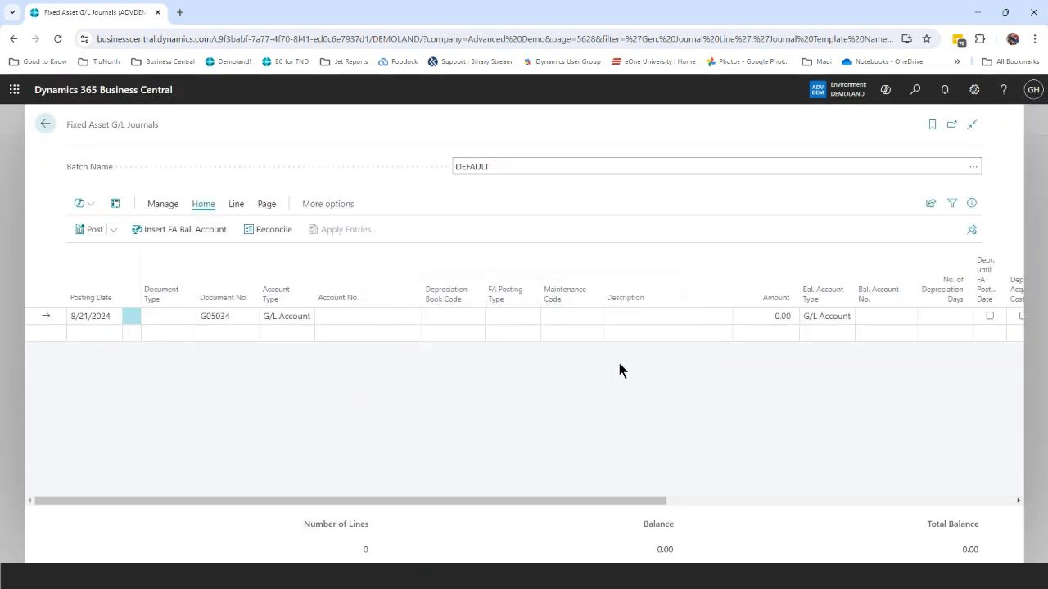
{"action": "left_click", "coordinate": [45, 123]}
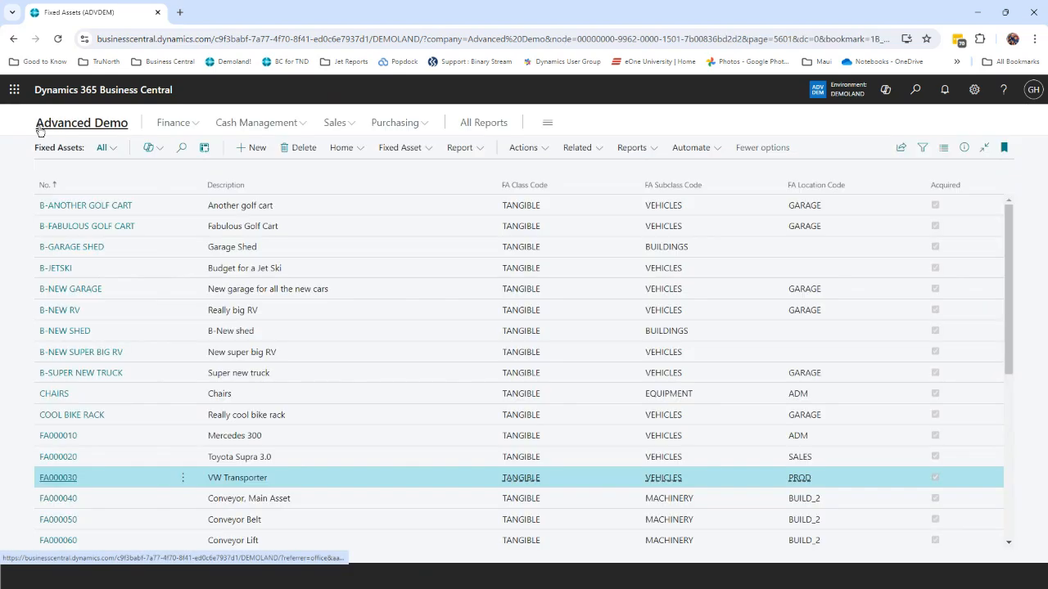
{"action": "left_click", "coordinate": [58, 126]}
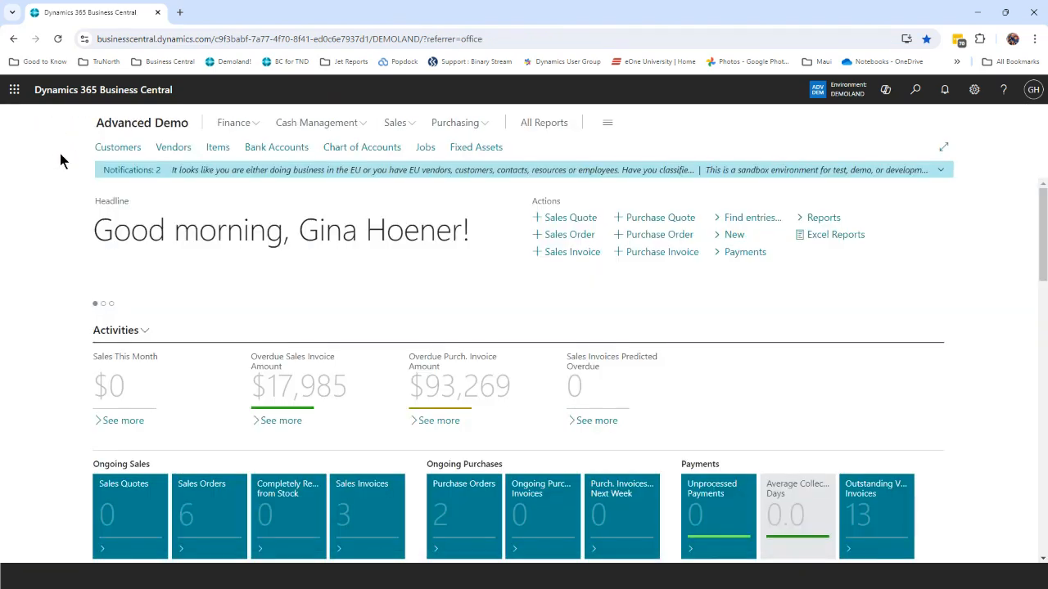